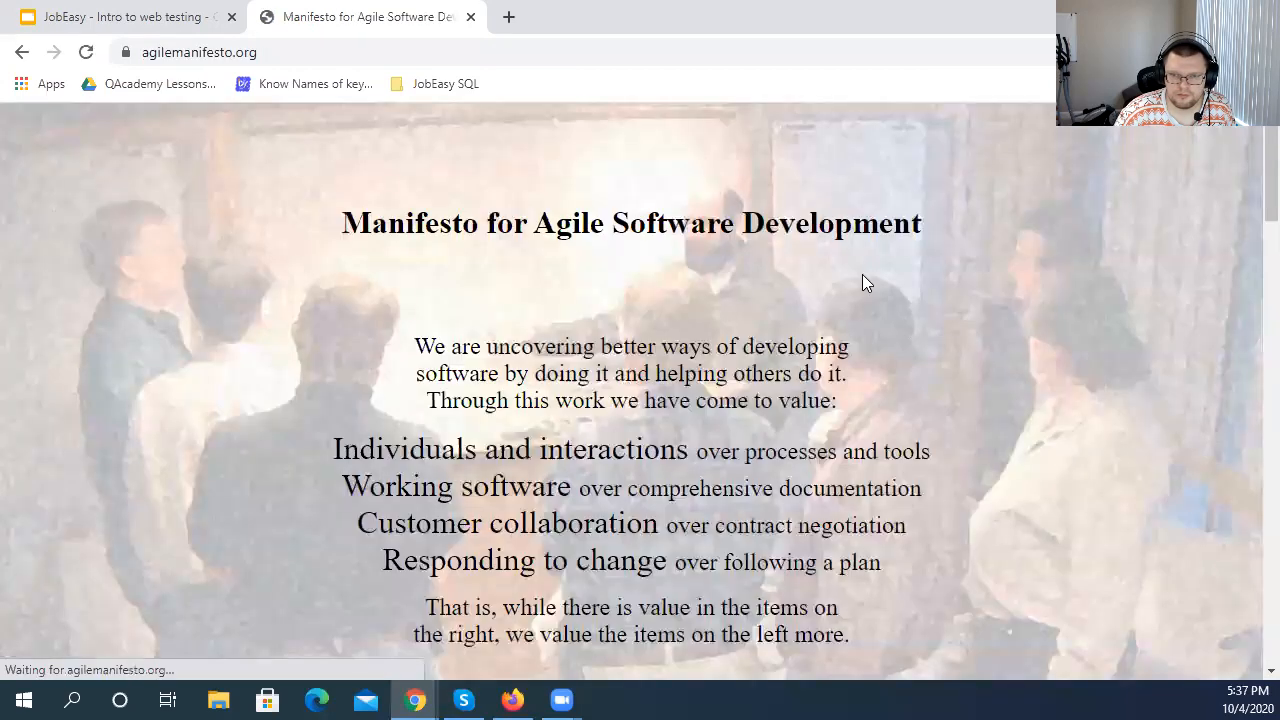
- Find the English version in the manifesto's list of translations and open it
scroll(779, 324, down, 8)
scroll(774, 314, down, 5)
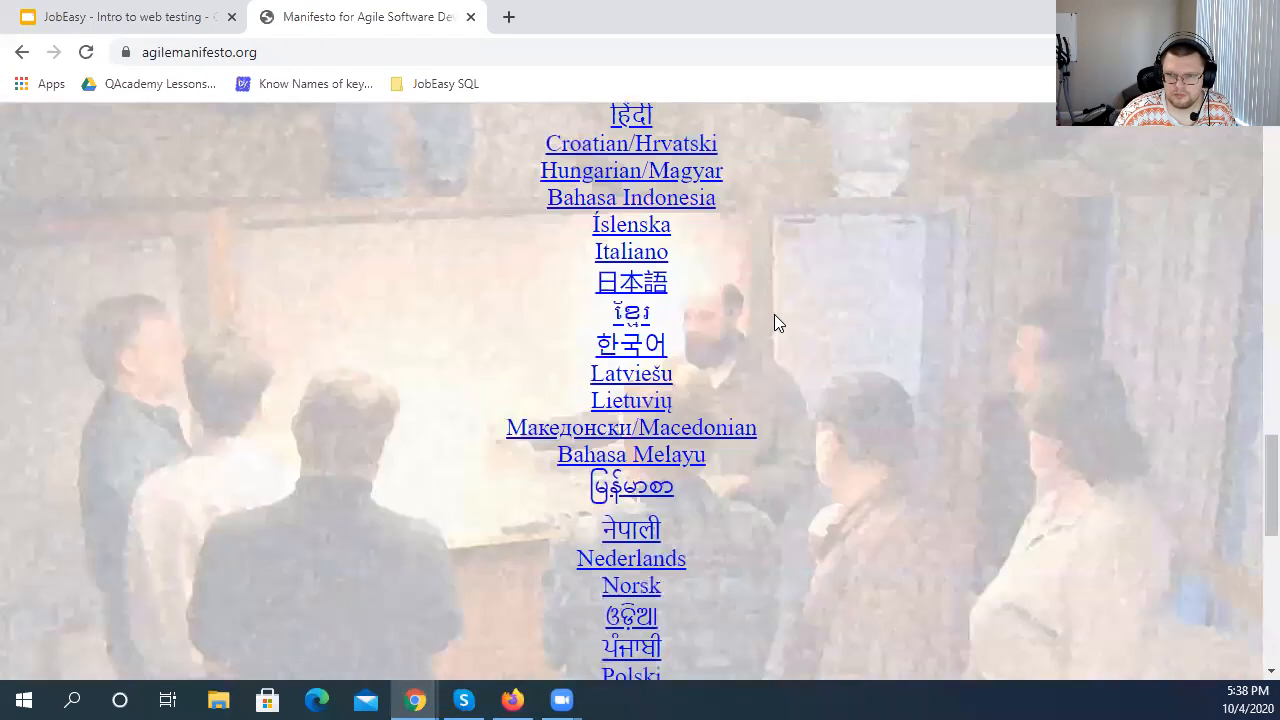
scroll(745, 308, up, 5)
scroll(641, 218, down, 12)
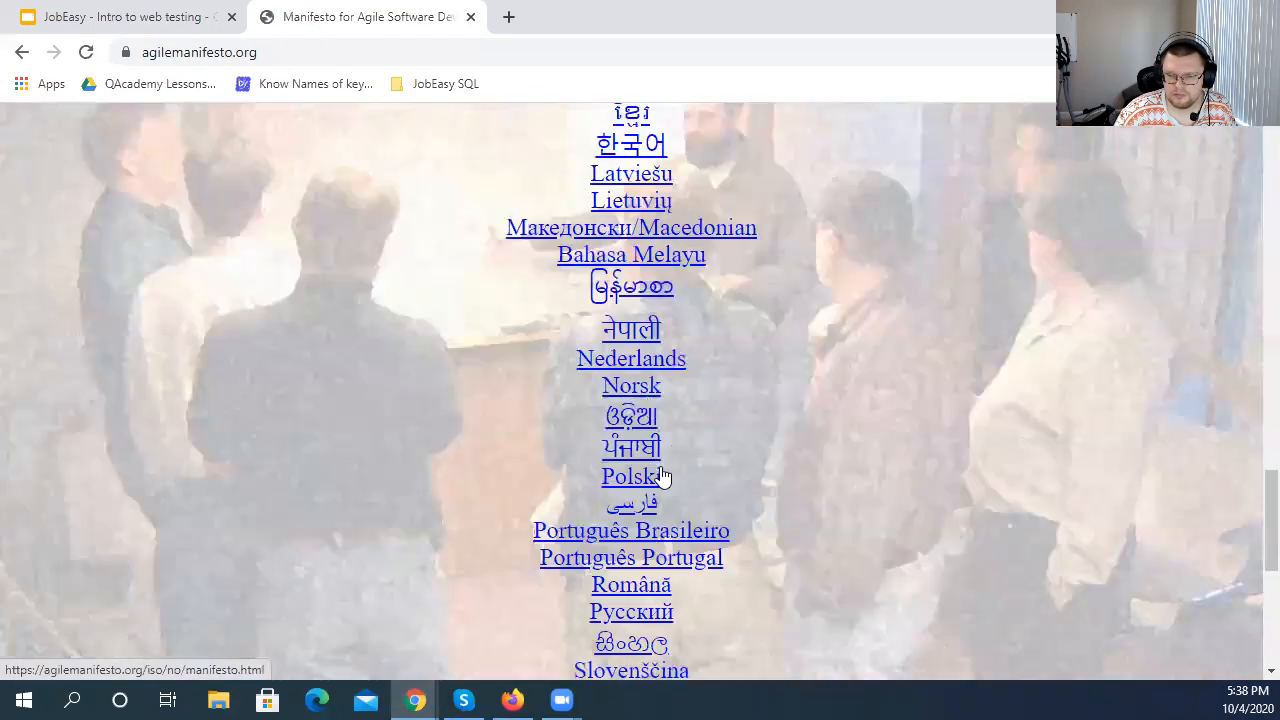
scroll(692, 337, up, 11)
scroll(645, 370, up, 6)
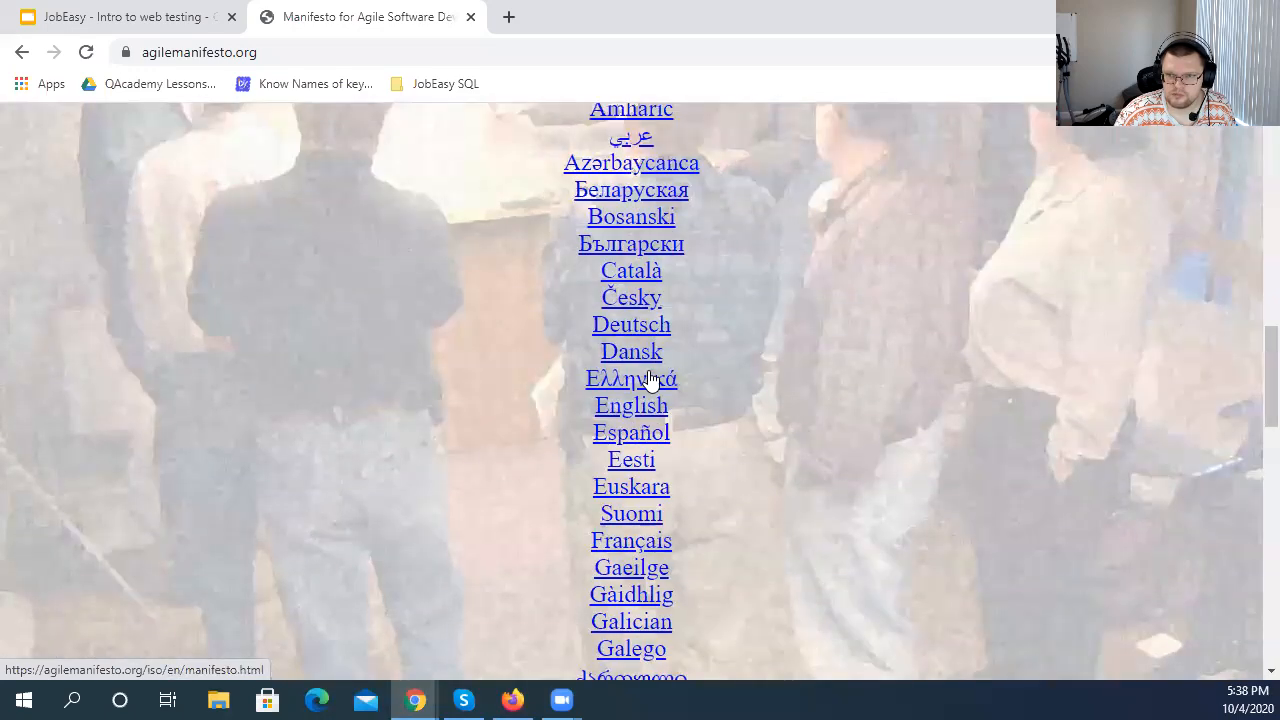
scroll(684, 360, down, 2)
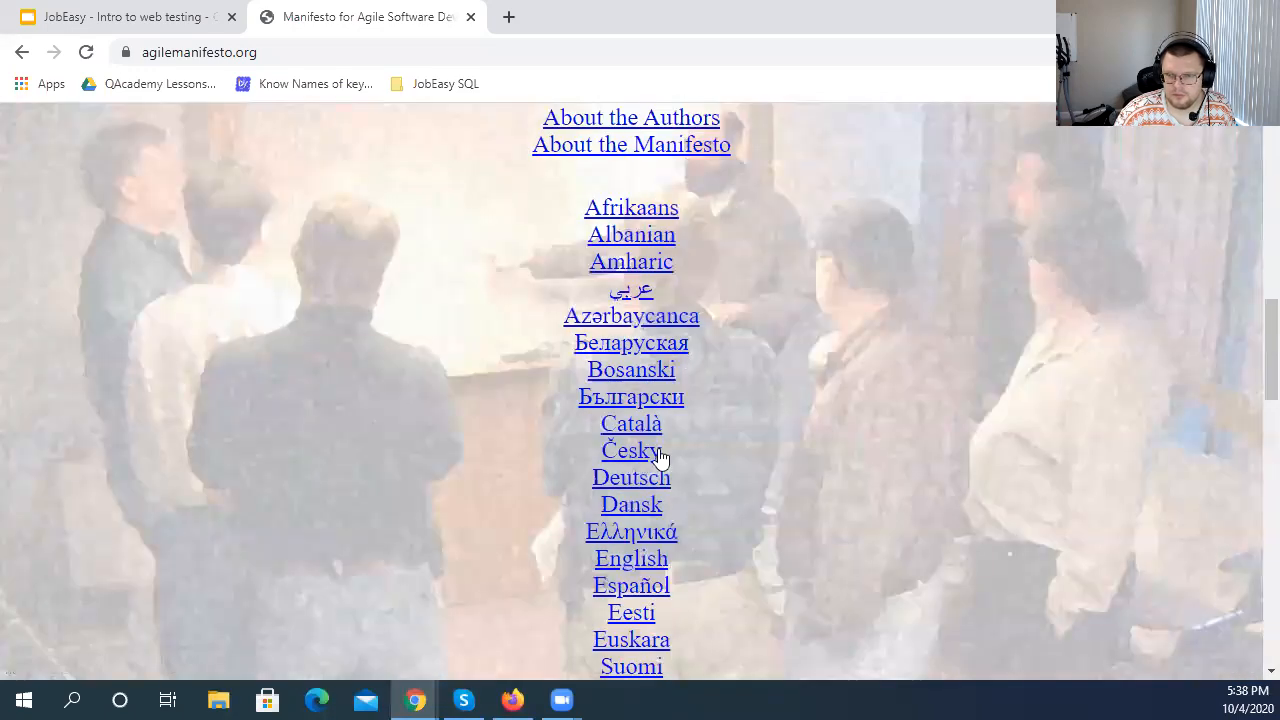
scroll(655, 490, down, 4)
scroll(656, 502, up, 4)
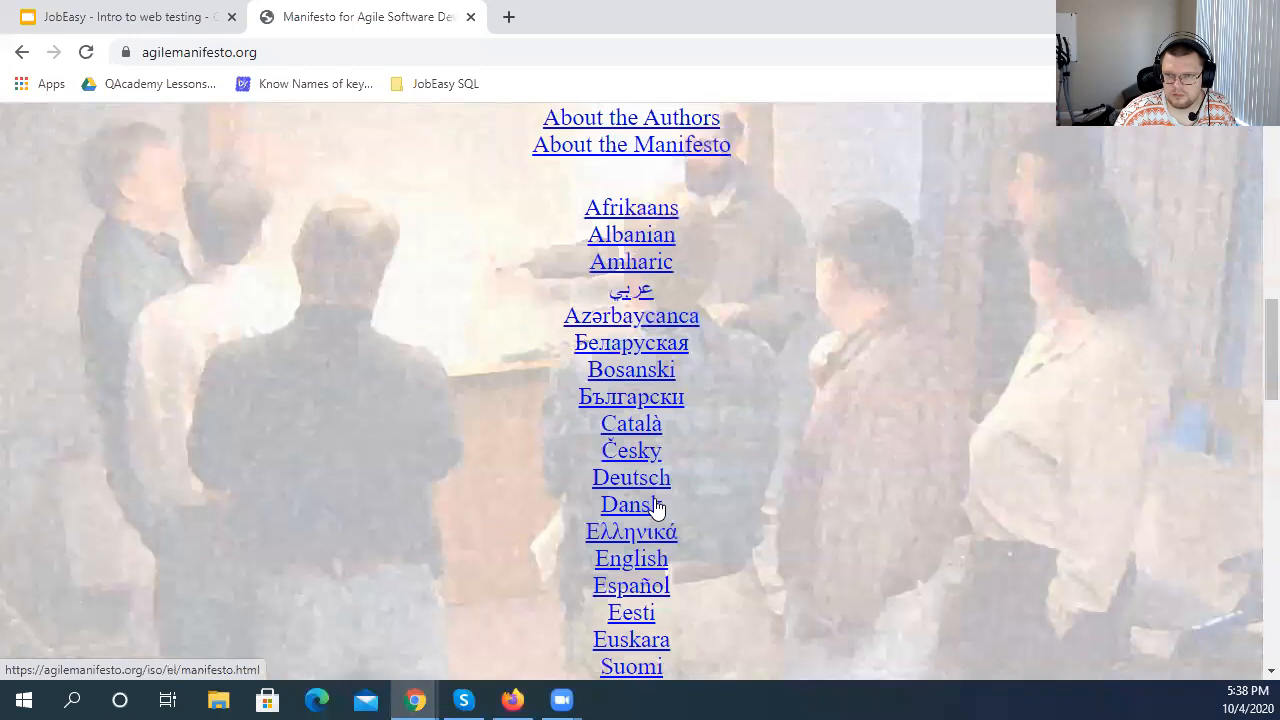
click(628, 562)
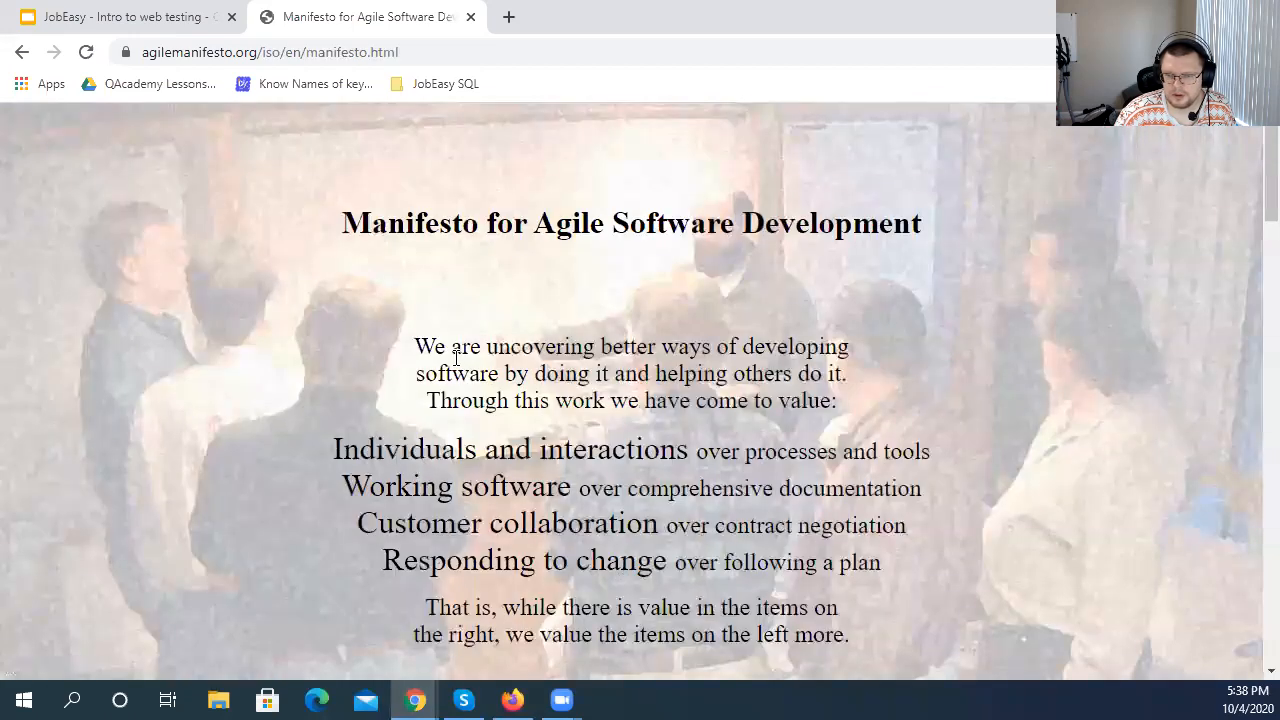
- Read the manifesto's introductory statement about uncovering better ways of developing software
scroll(734, 340, down, 5)
scroll(734, 340, up, 4)
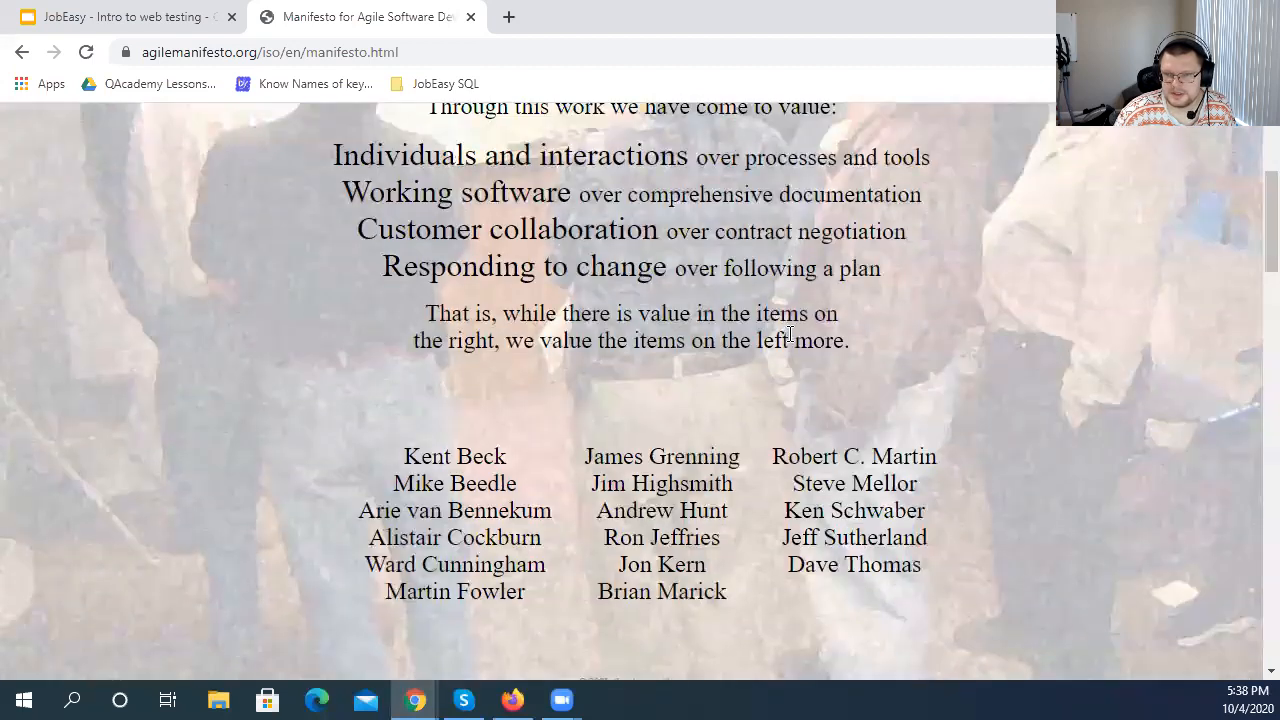
drag(852, 316, 964, 316)
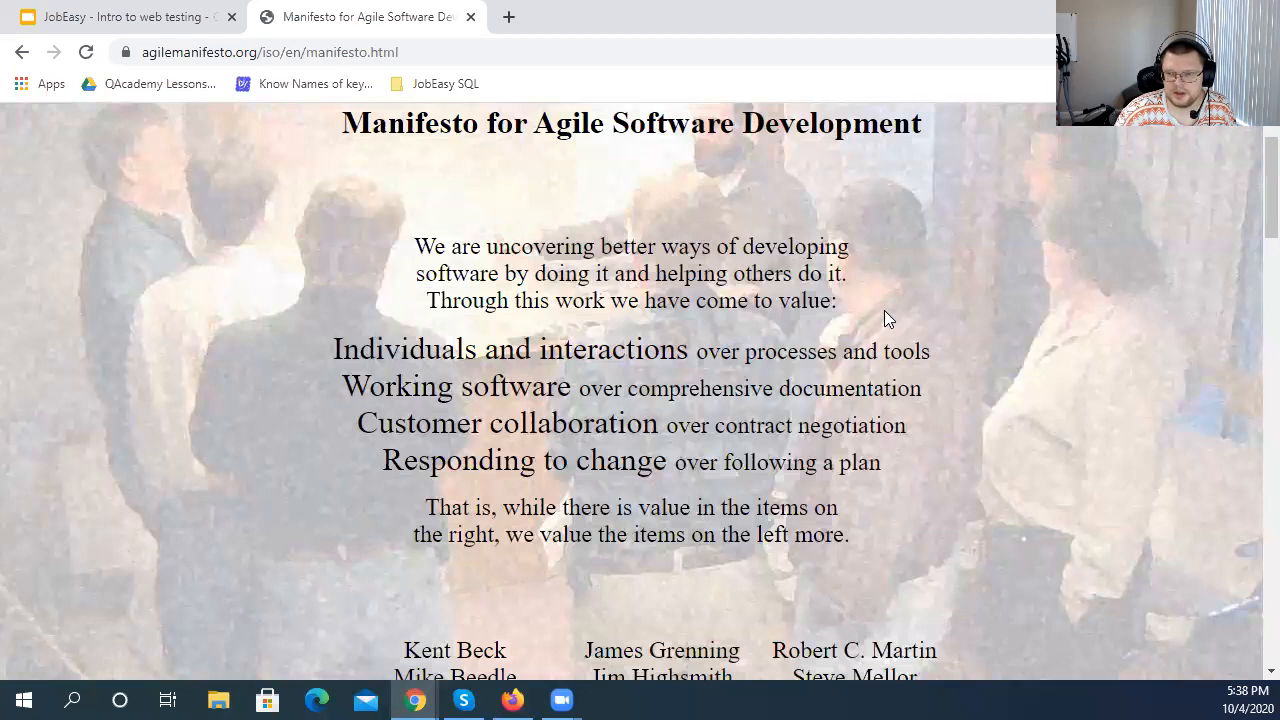
drag(850, 300, 476, 352)
click(478, 352)
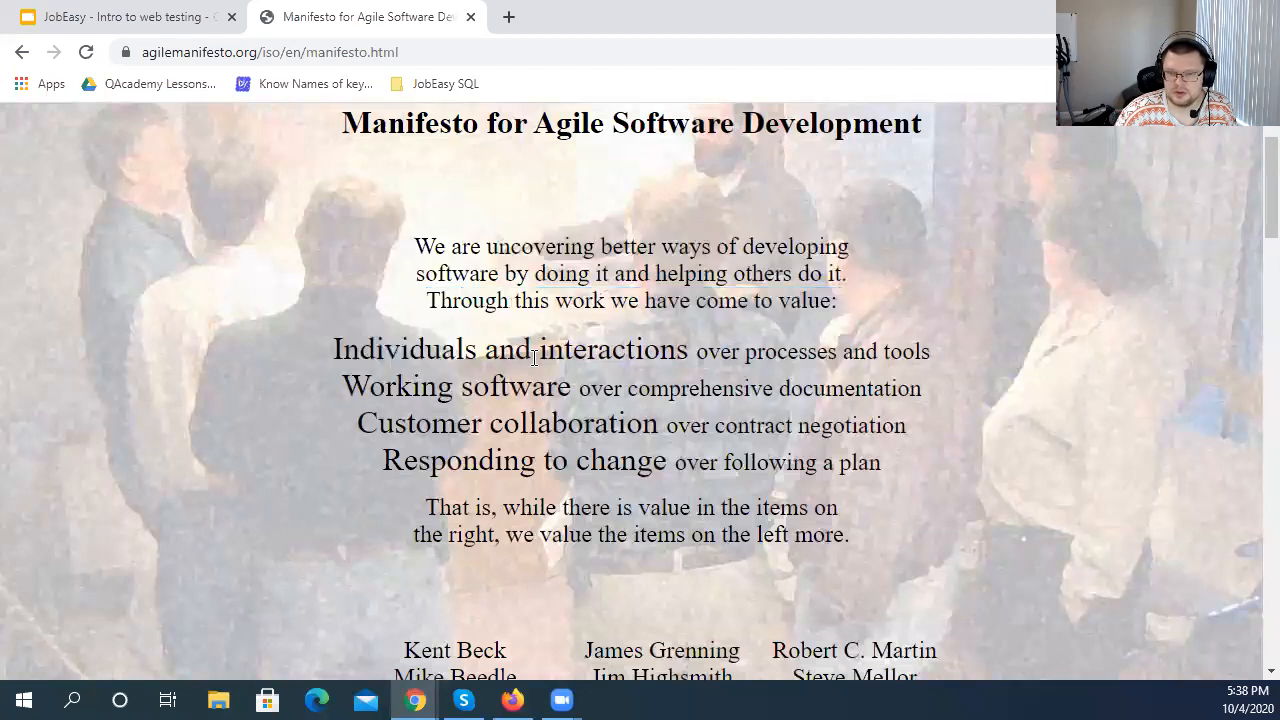
- Highlight parts and then all of the value "Individuals and interactions over processes and tools"
drag(688, 350, 966, 367)
click(650, 408)
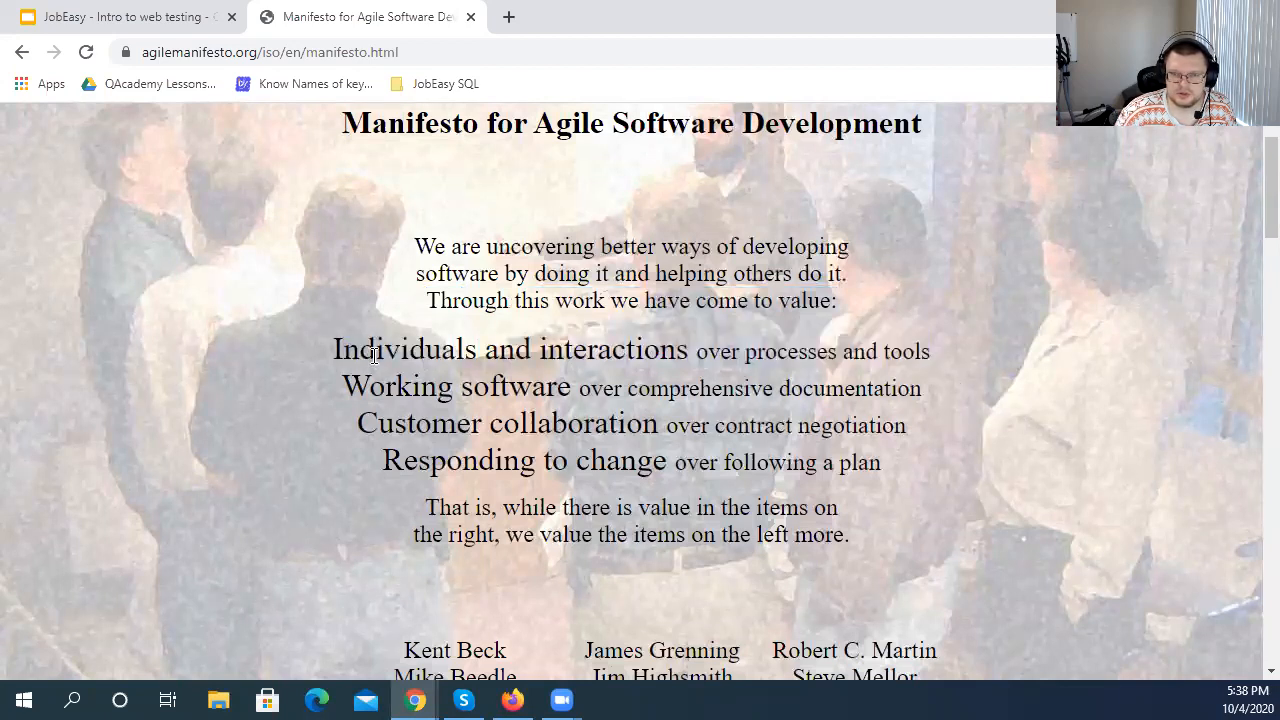
drag(335, 350, 688, 355)
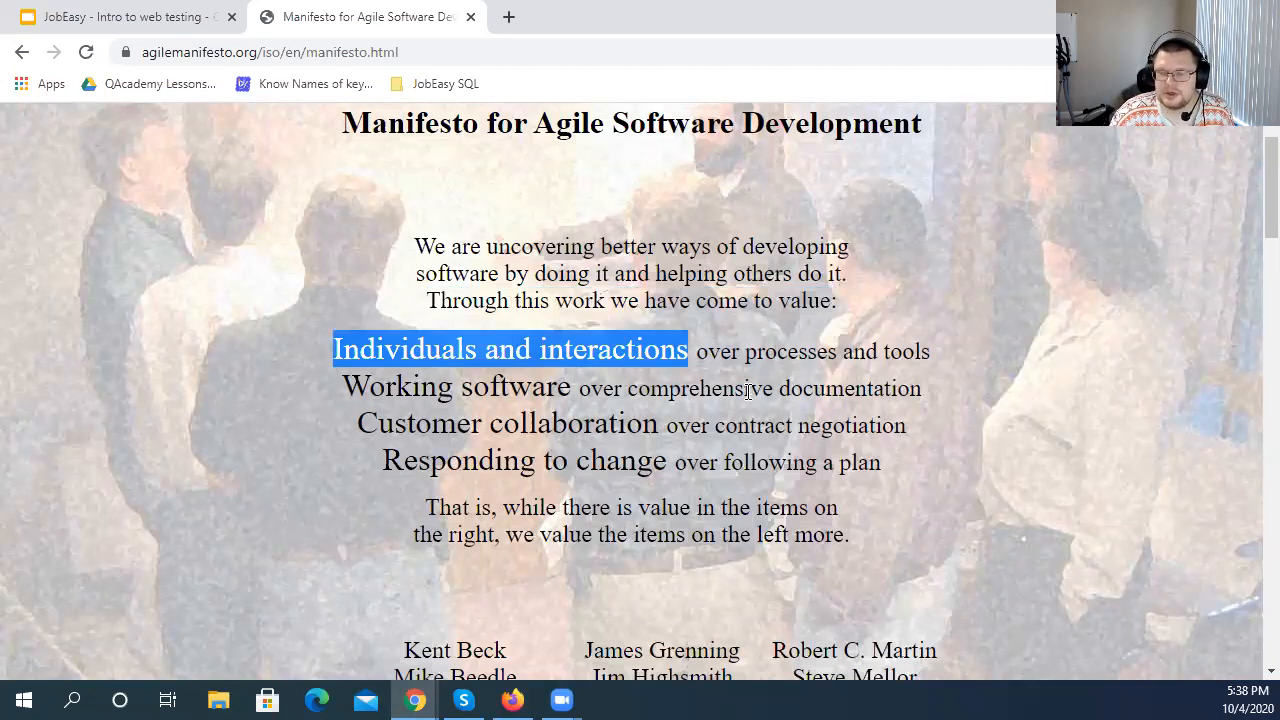
click(700, 364)
drag(689, 355, 611, 352)
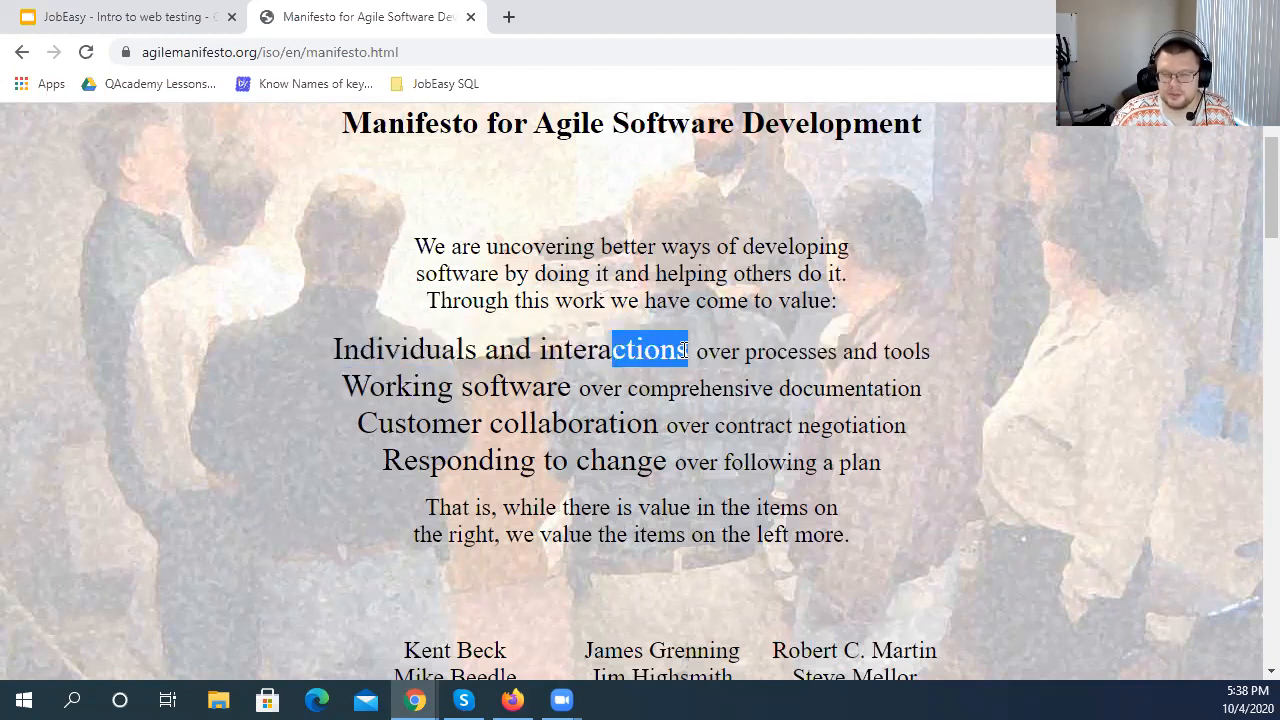
click(968, 346)
drag(966, 356, 337, 355)
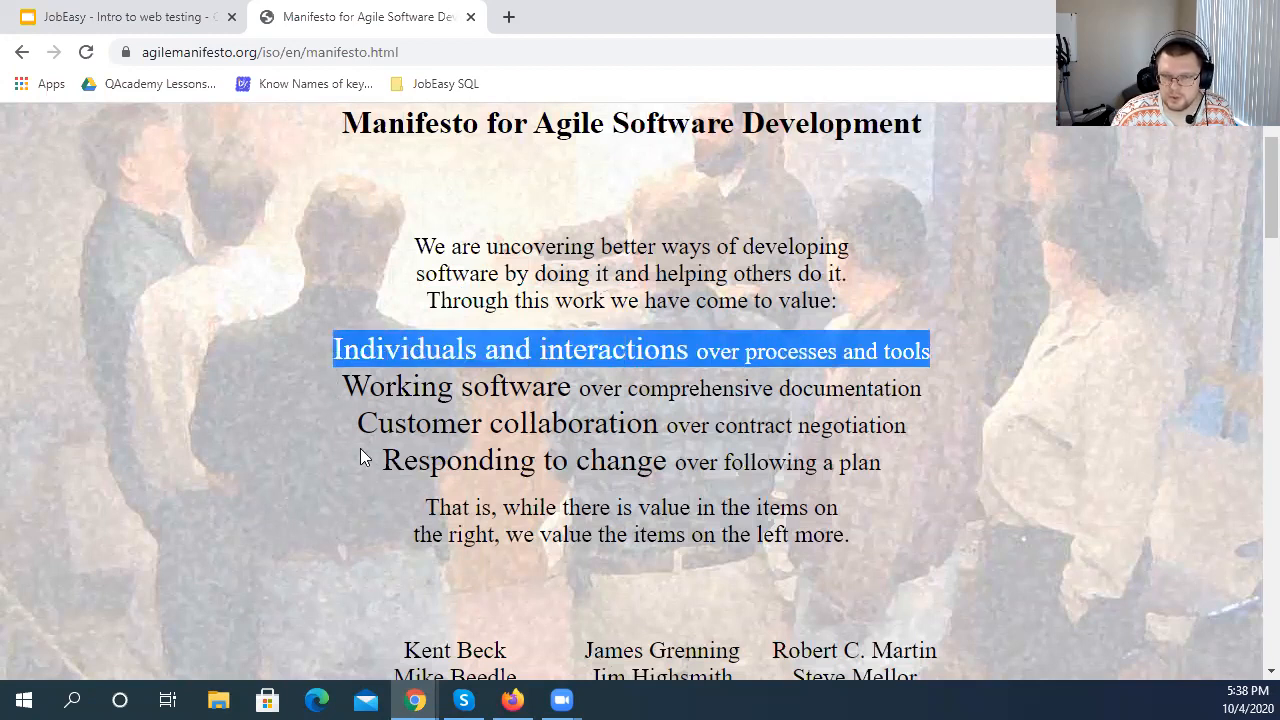
- Highlight "over comprehensive documentation" and then "Working software" in the second manifesto value
click(340, 420)
drag(345, 390, 926, 387)
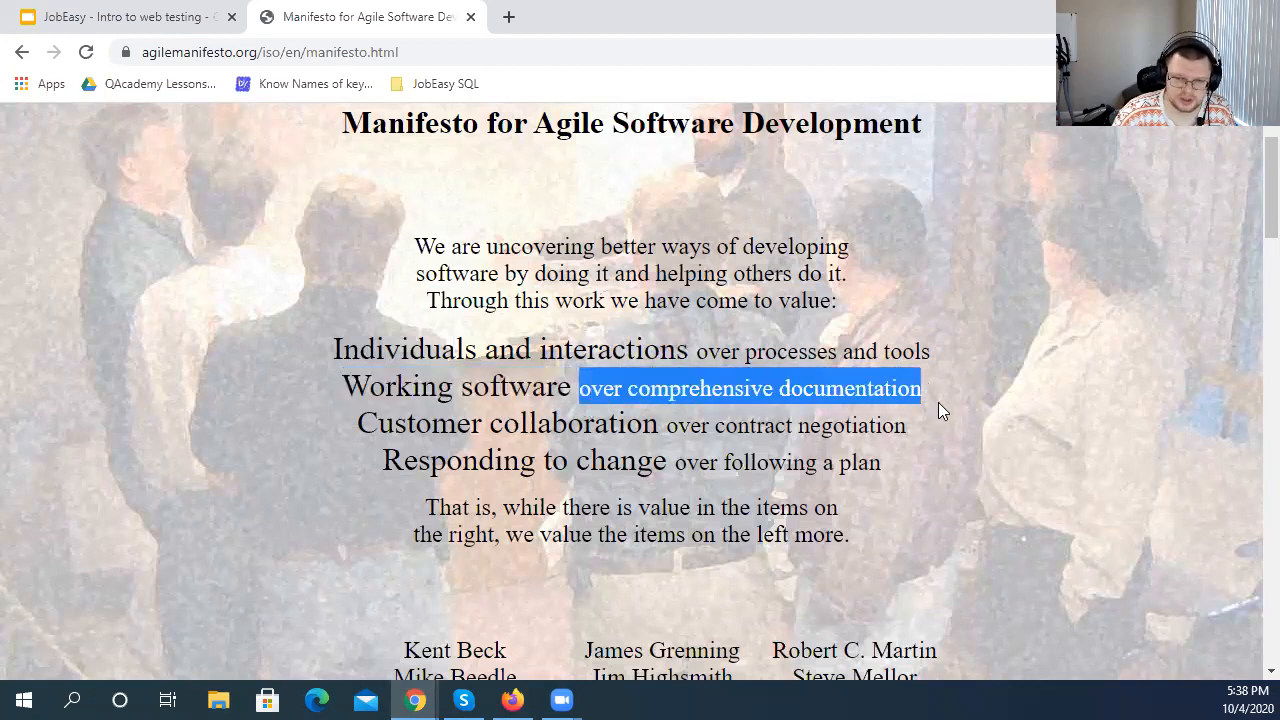
click(916, 399)
drag(571, 389, 349, 395)
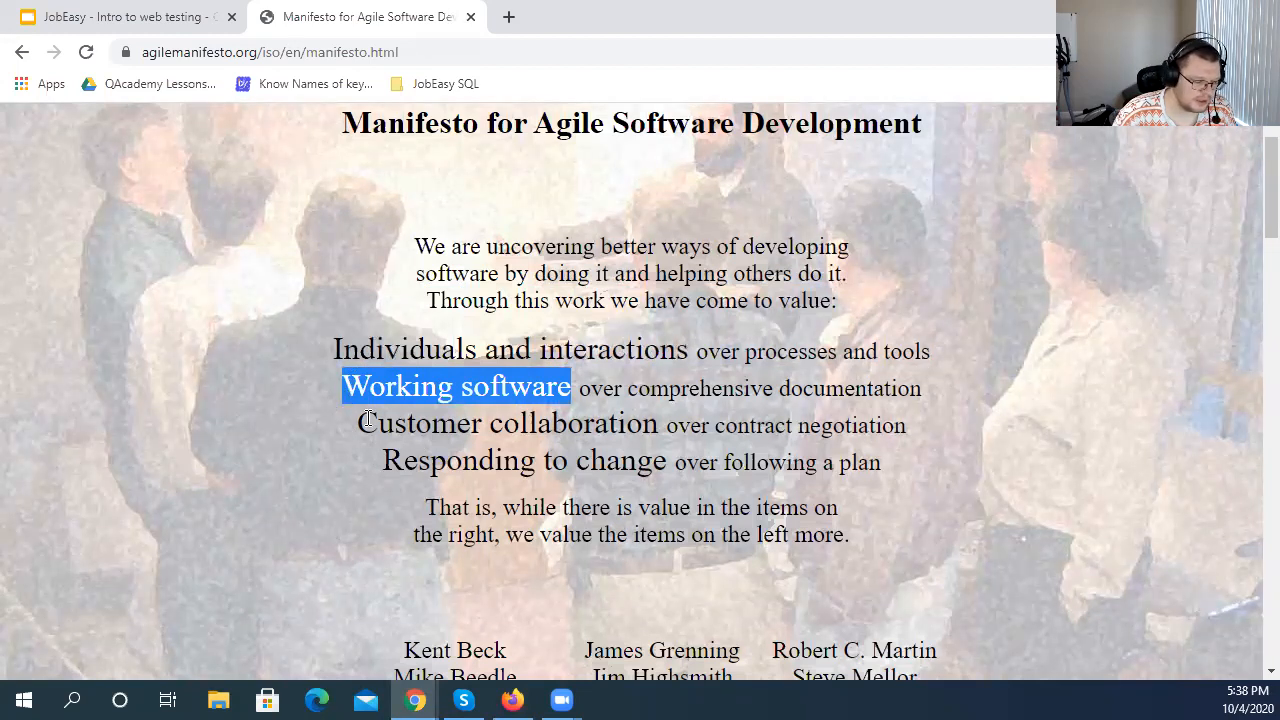
- Highlight "Customer collaboration" in the third manifesto value, then clear the selection
click(469, 420)
drag(367, 423, 659, 428)
click(638, 444)
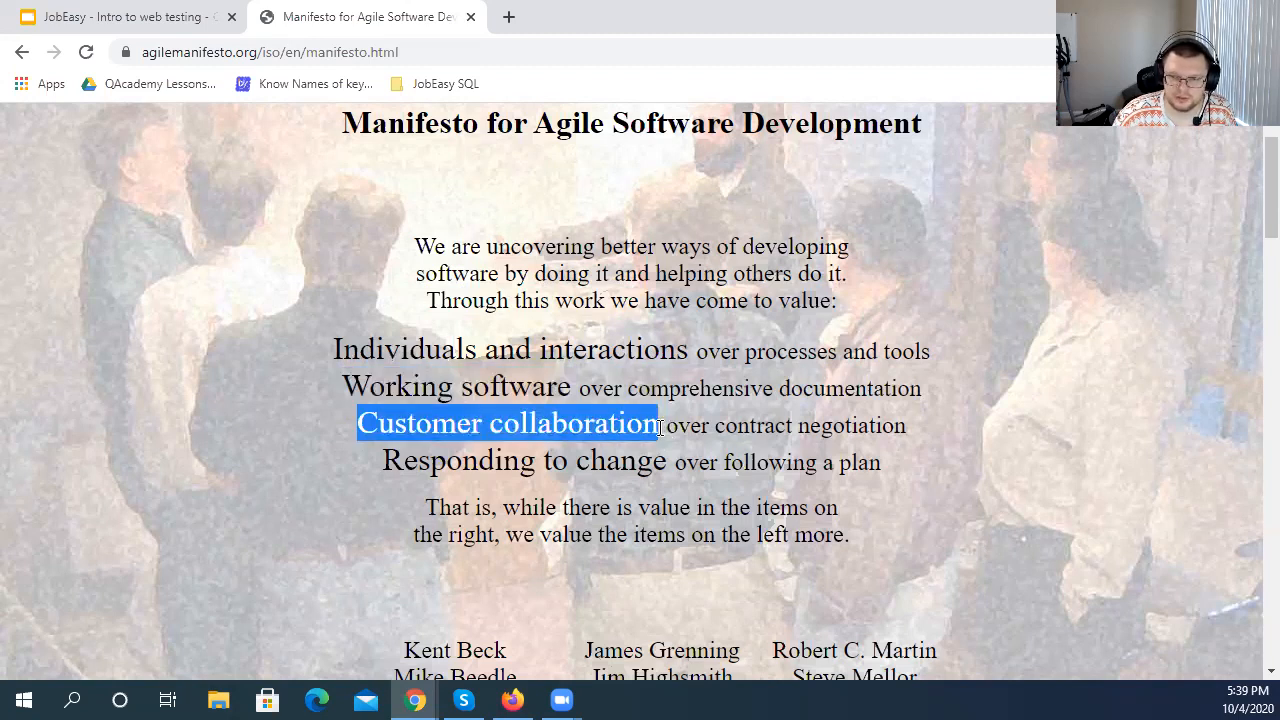
click(445, 352)
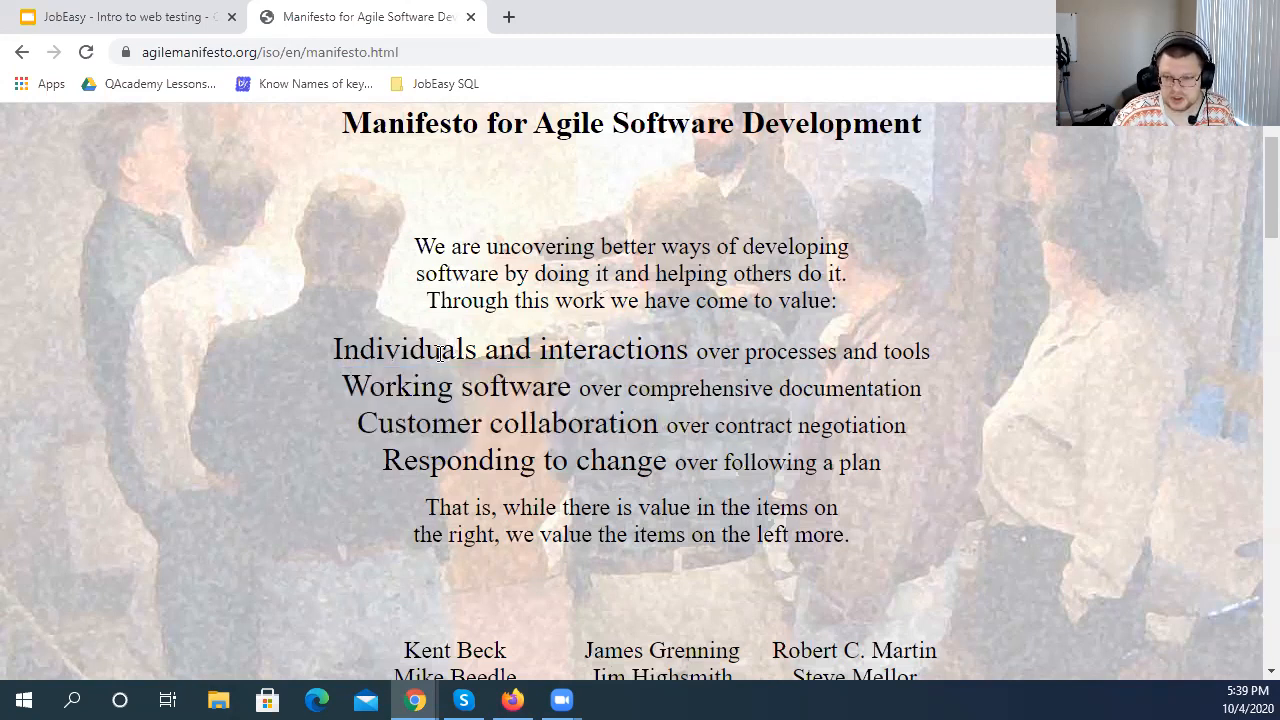
- Go through the fourth manifesto value, "Responding to change over following a plan"
drag(386, 459, 904, 462)
click(906, 456)
scroll(904, 446, down, 1)
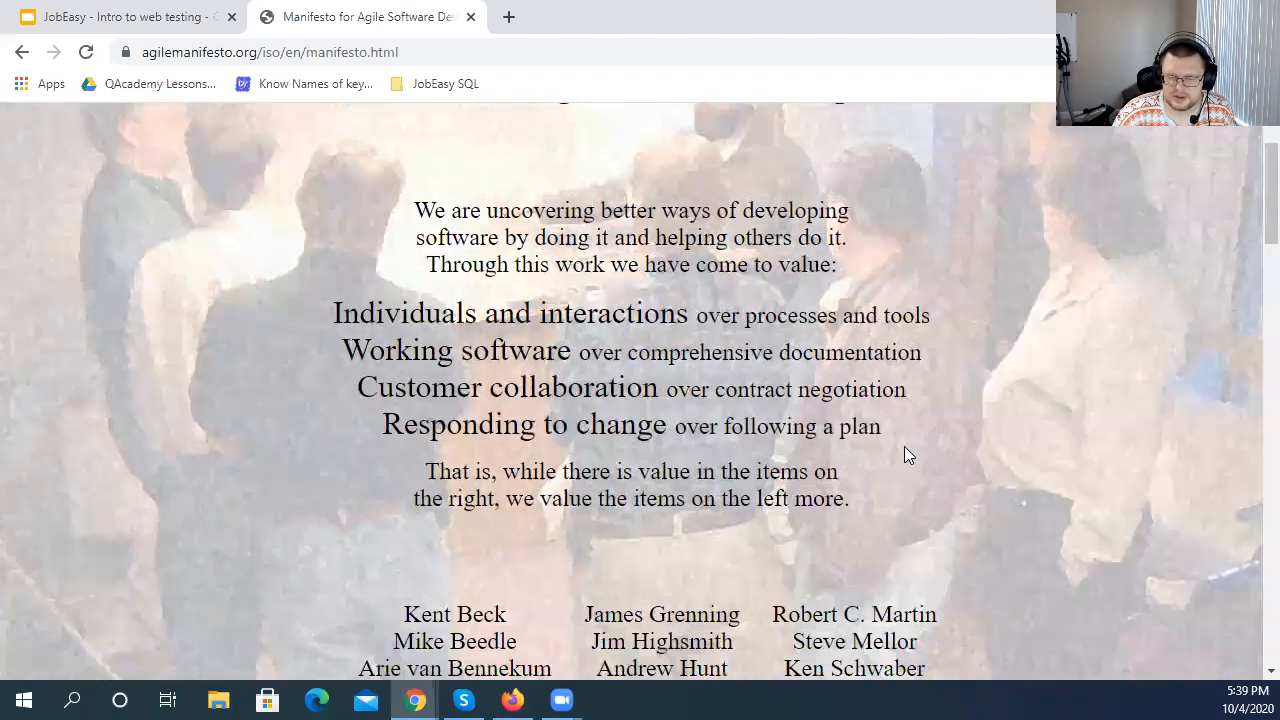
scroll(897, 386, up, 1)
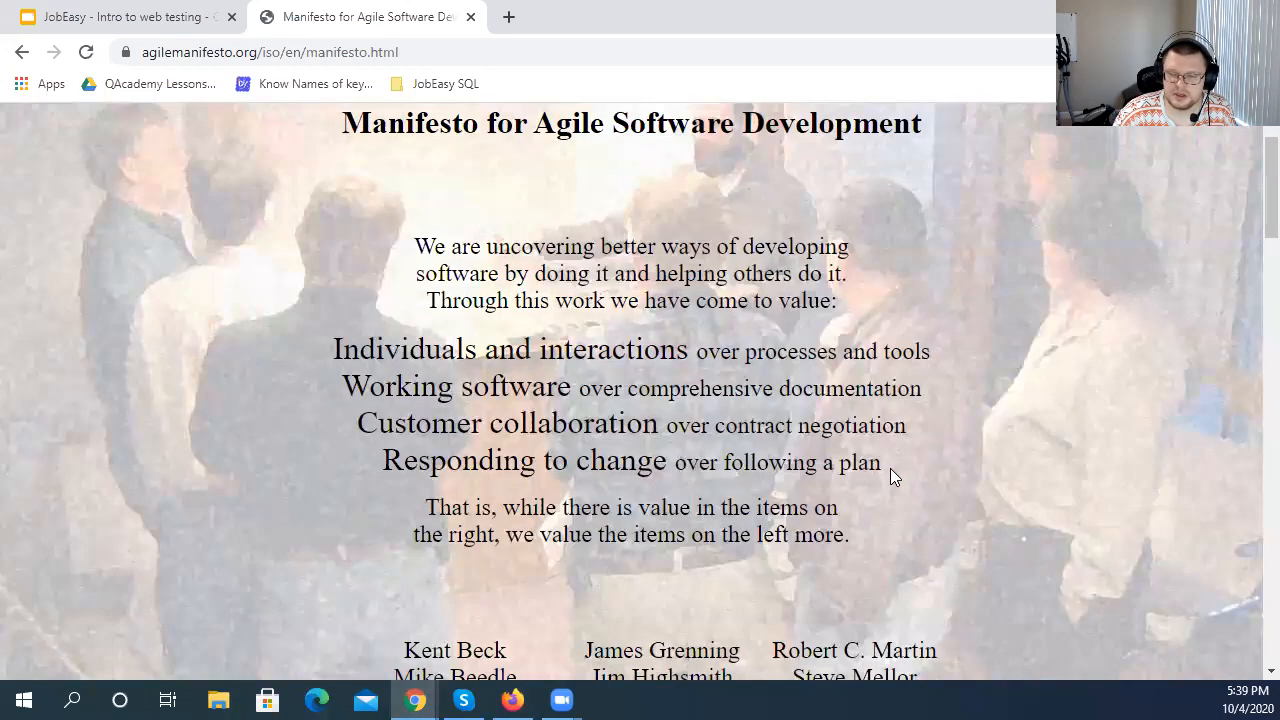
- Read the closing sentence that weighs the items on the right against those on the left, highlighting its words
scroll(890, 470, down, 1)
drag(438, 411, 524, 412)
click(502, 415)
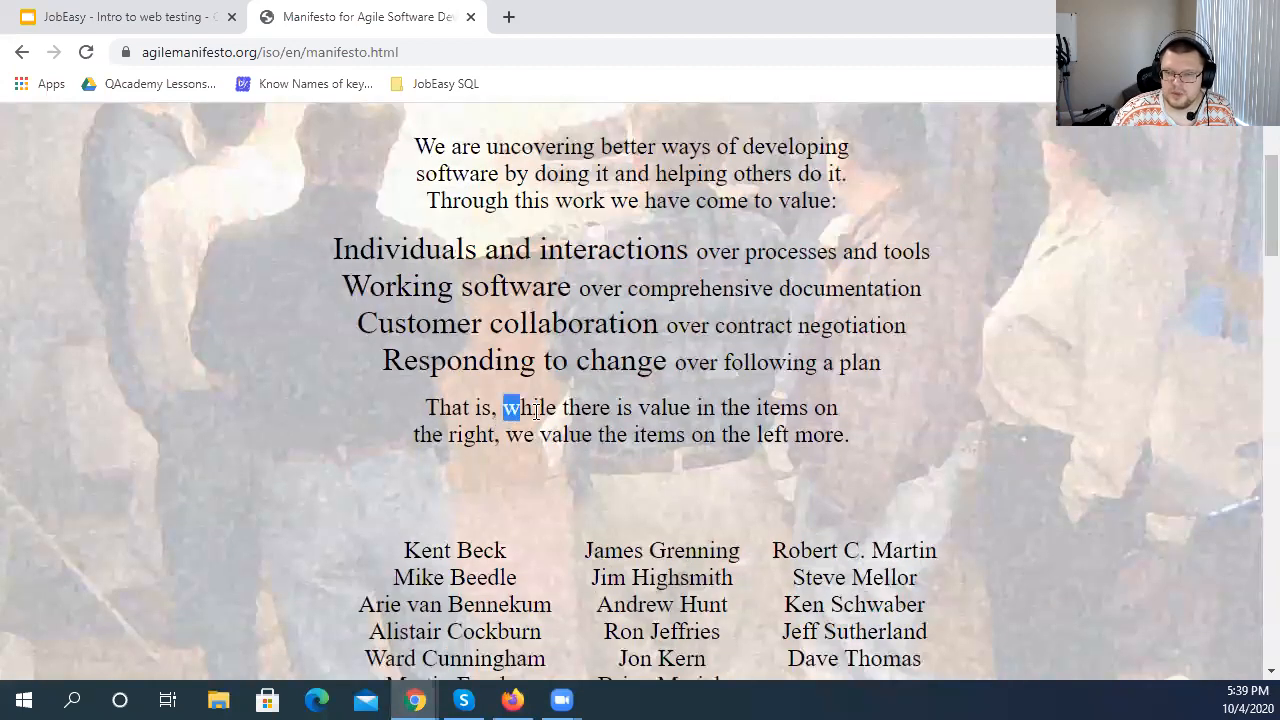
click(578, 410)
drag(418, 437, 568, 436)
click(625, 434)
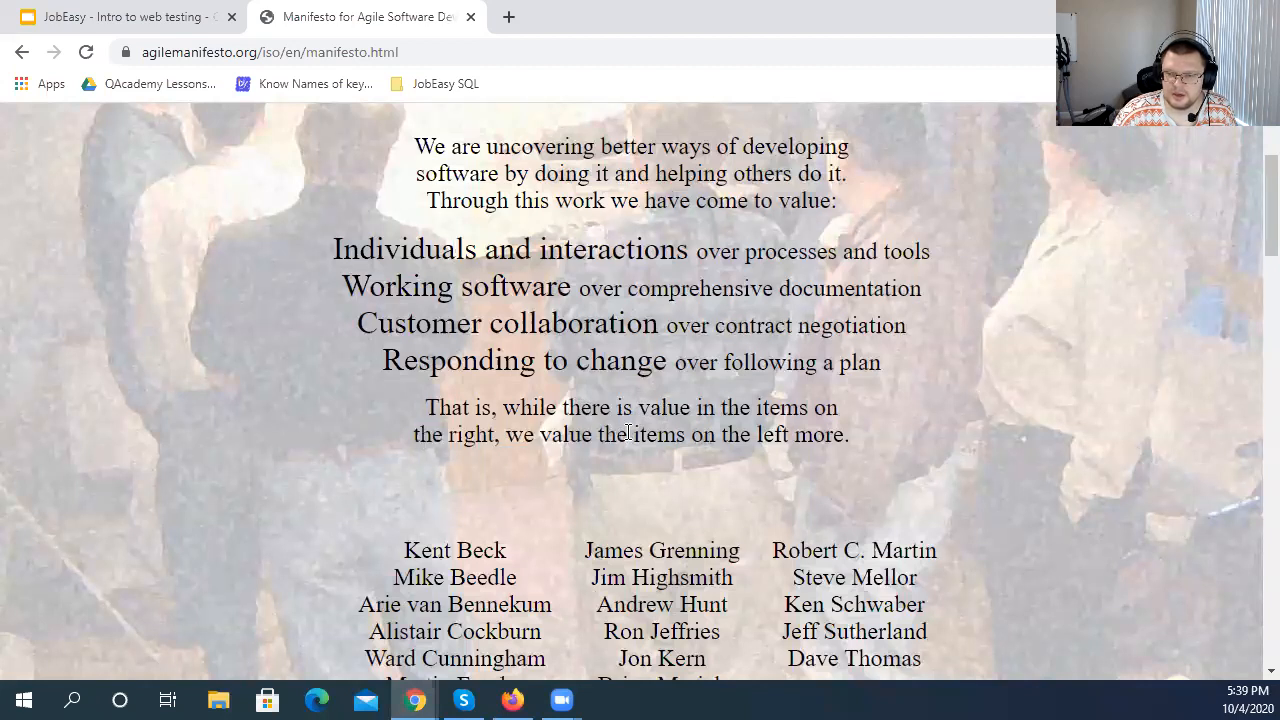
- Highlight the list of manifesto authors, then clear the selection
scroll(928, 404, down, 2)
drag(798, 498, 984, 458)
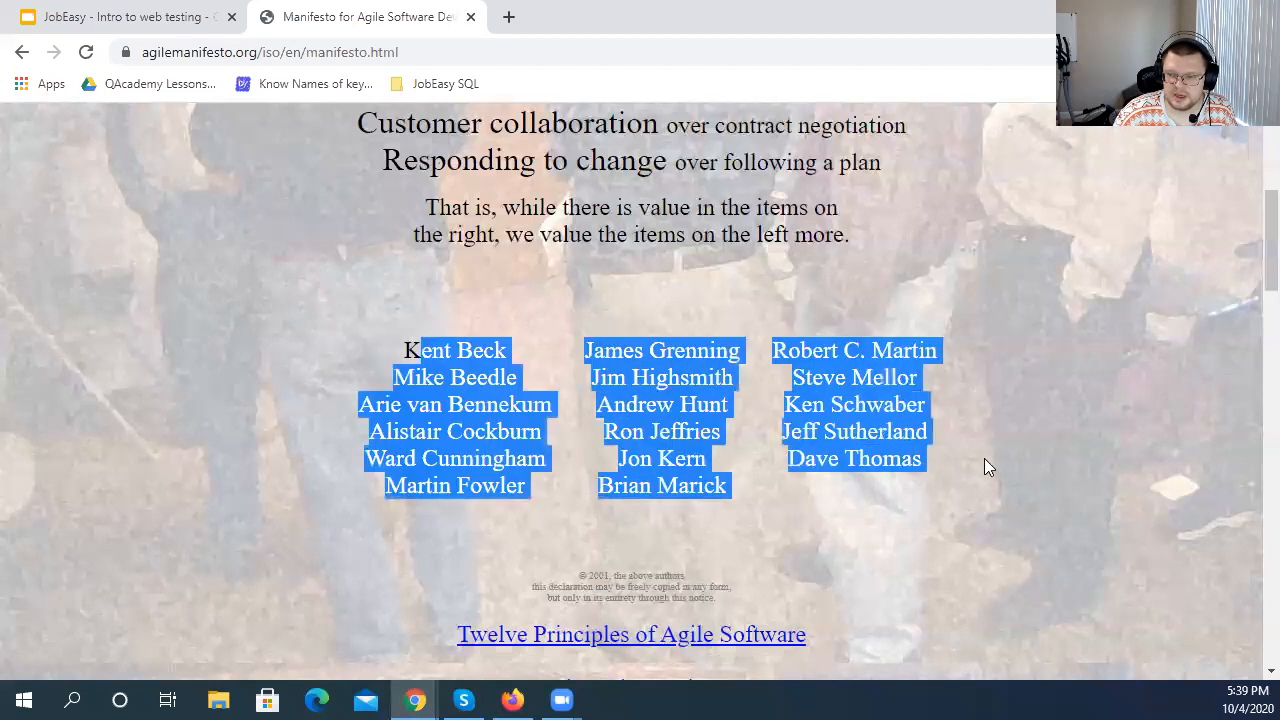
click(1022, 378)
- Review the manifesto text once more and return to the agilemanifesto.org main page
scroll(1002, 380, up, 4)
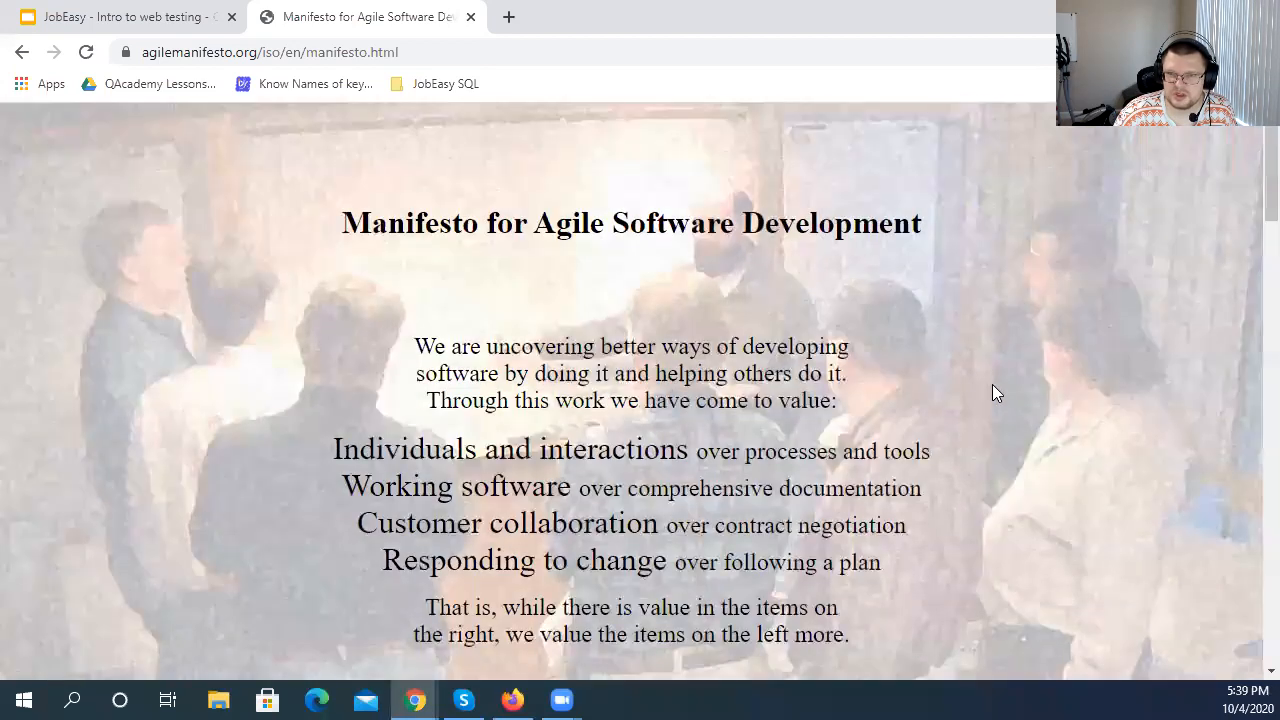
scroll(922, 396, down, 3)
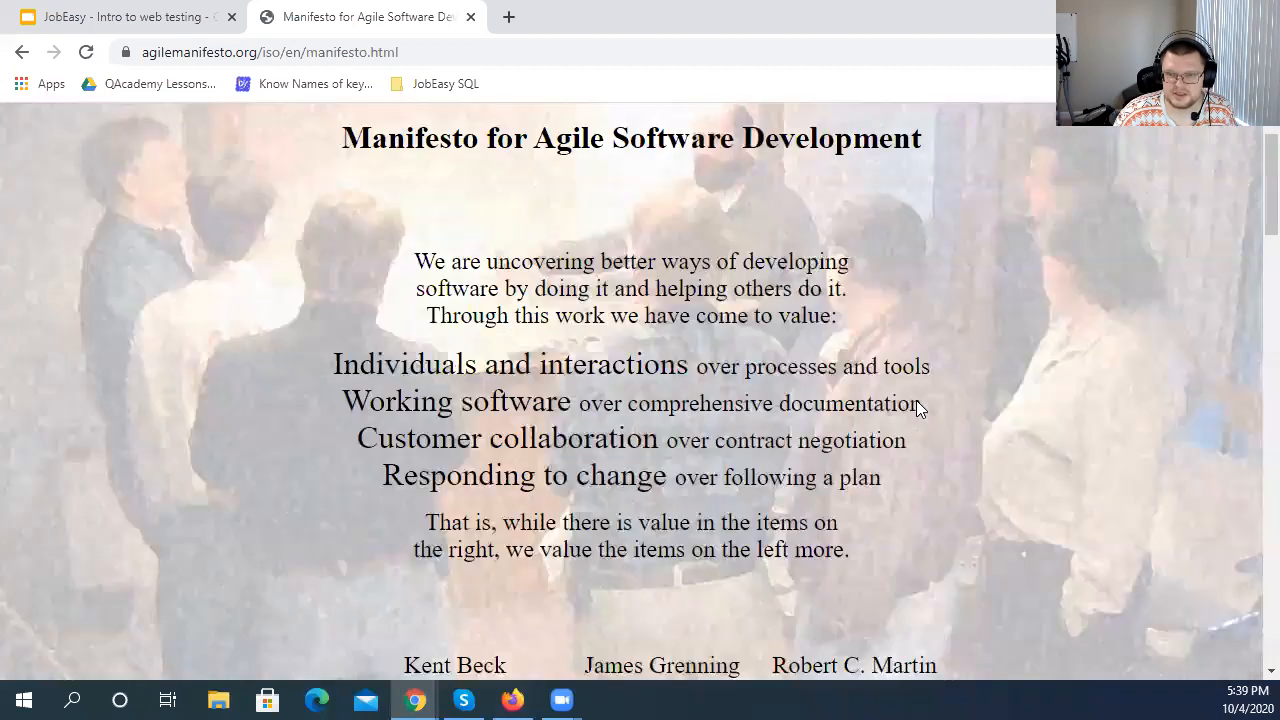
scroll(910, 402, up, 1)
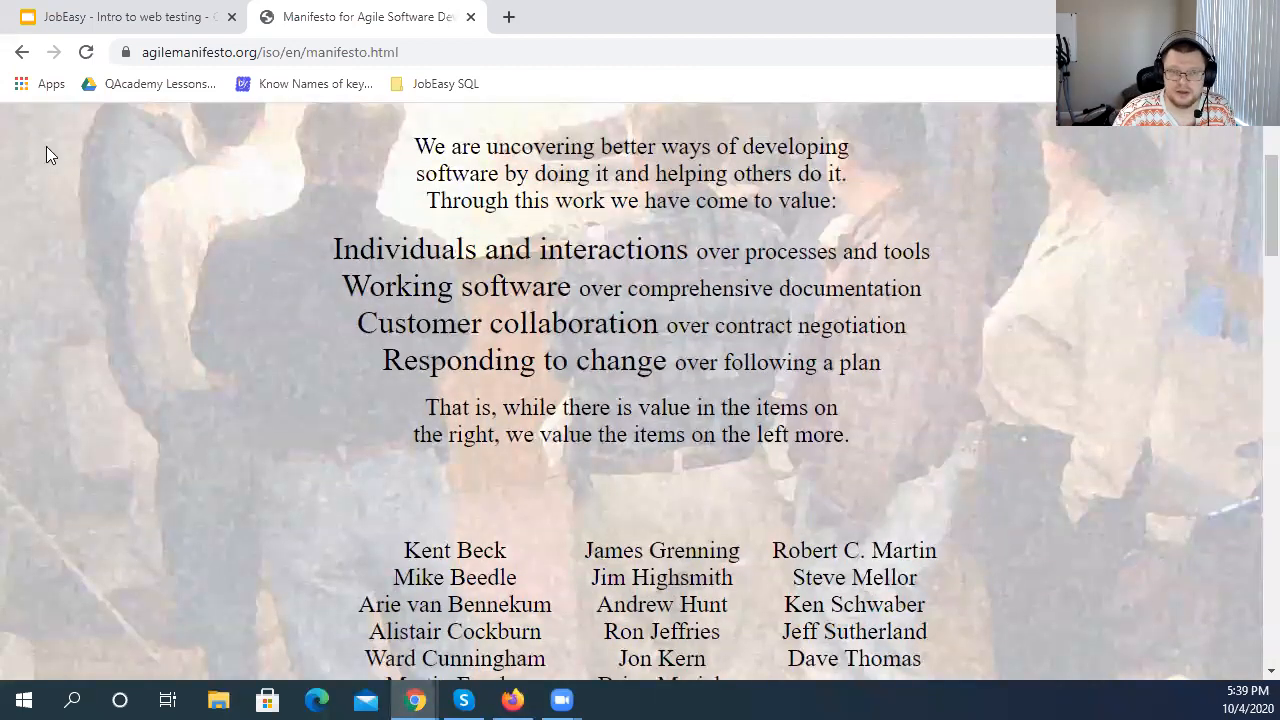
click(22, 52)
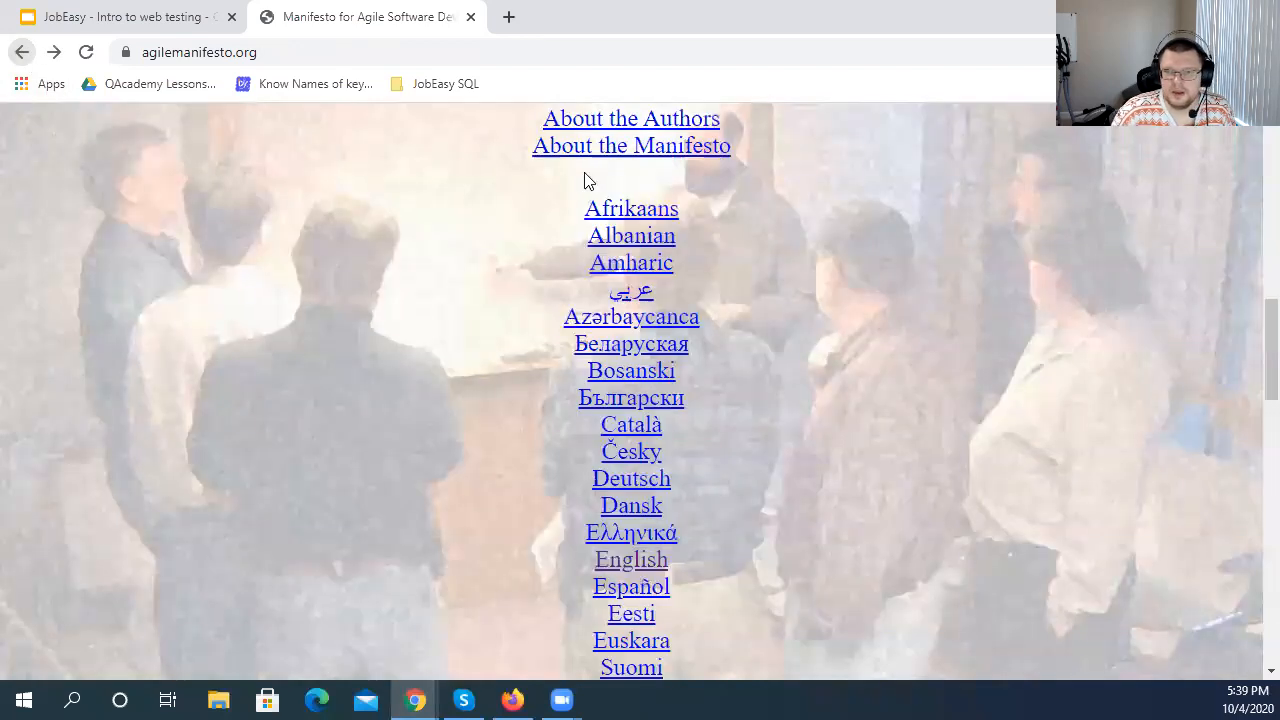
- Go to the Jira issue J2W-11, "[demoqa] Add pictures of dresses in selected color", on jobeasyai.atlassian.net
click(290, 52)
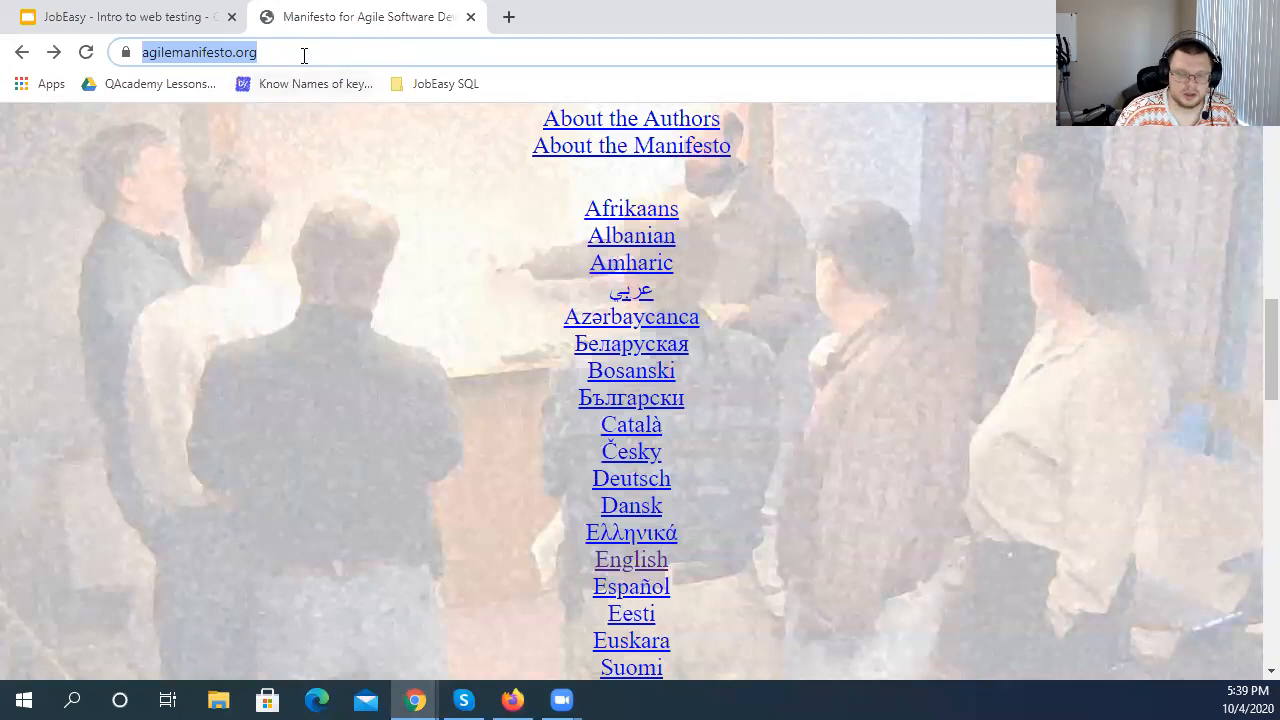
text(j)
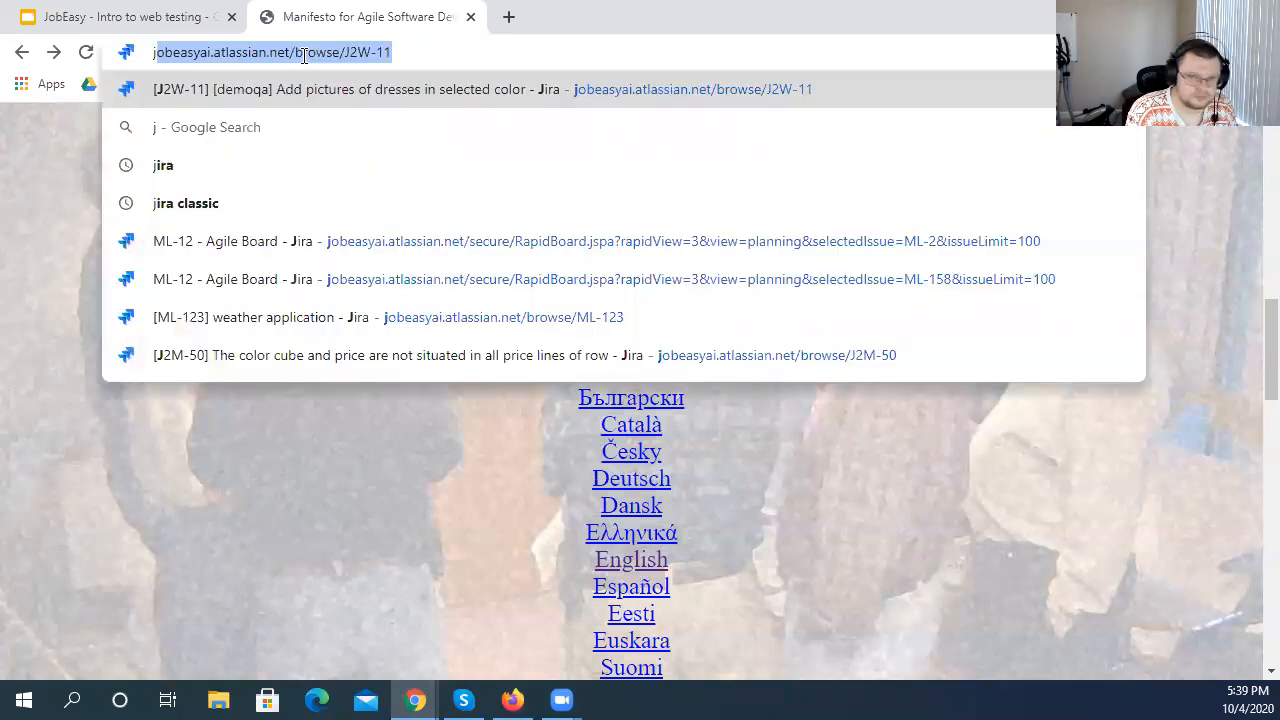
key(BackSpace)
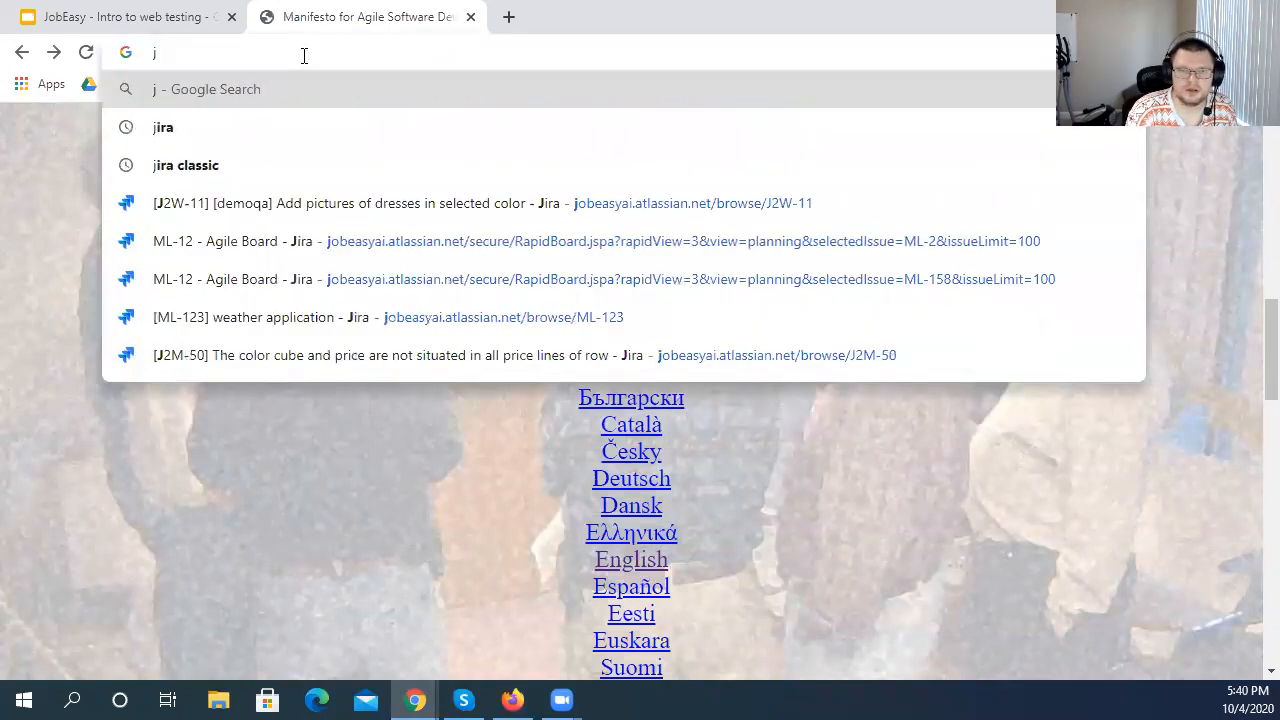
key(Down)
key(Down)
key(Down)
key(Return)
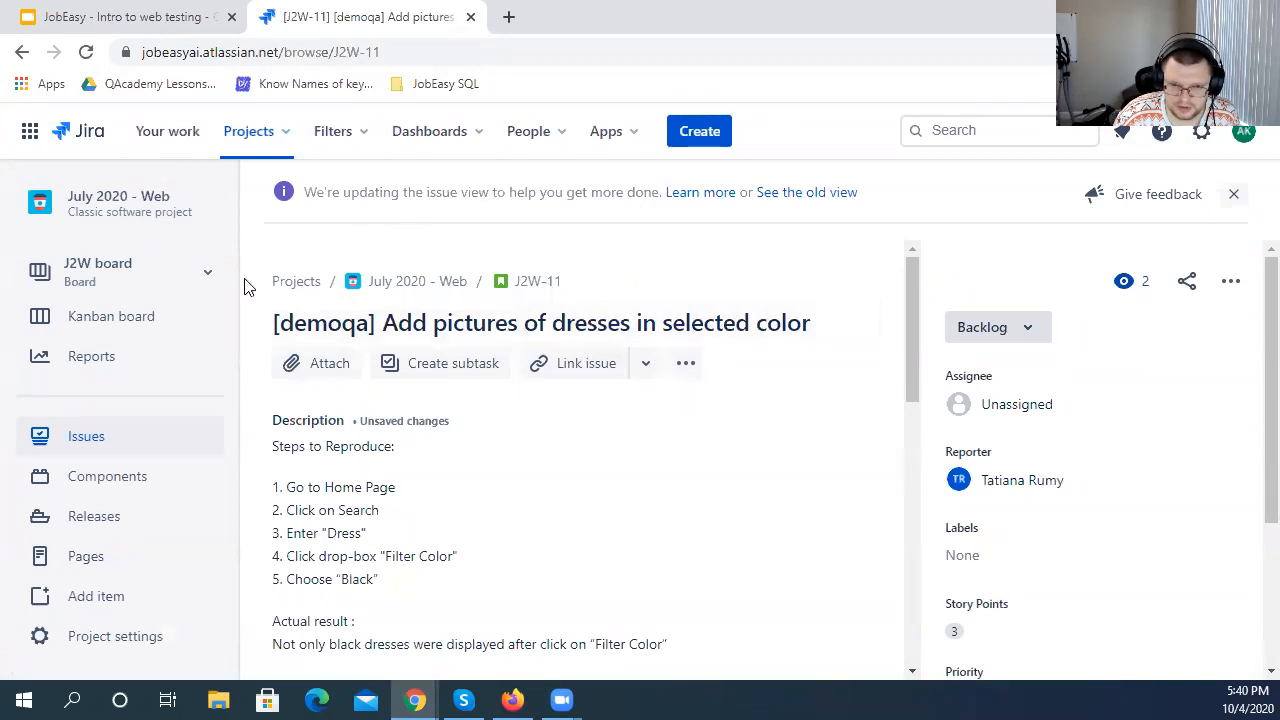
- Widen the July 2020 - Web project sidebar and open the full list of boards from the J2W board selector
drag(241, 284, 328, 275)
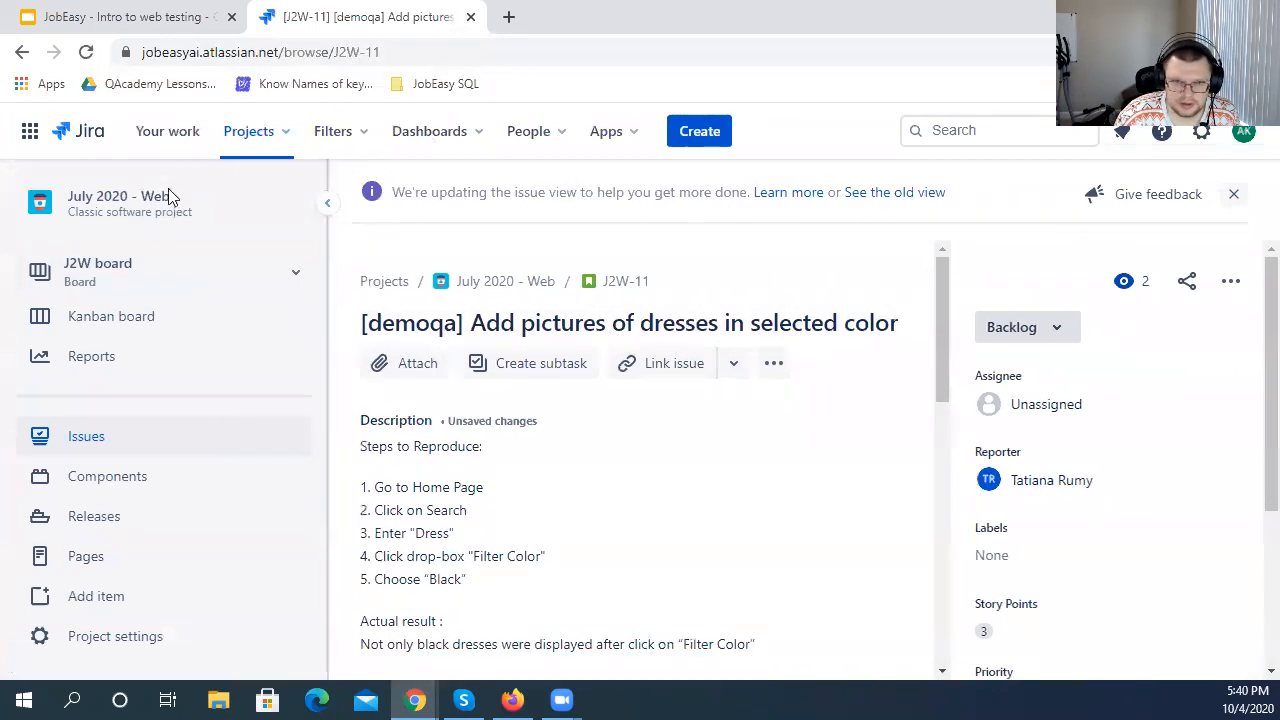
click(182, 203)
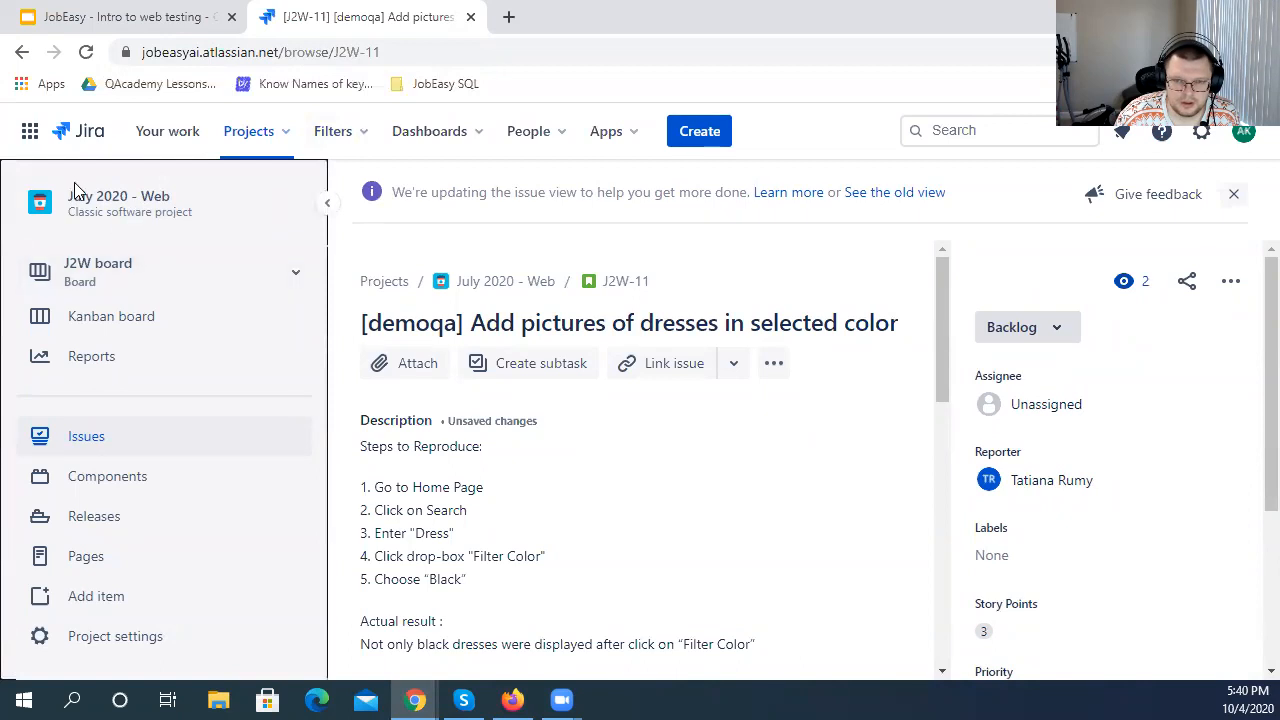
click(223, 263)
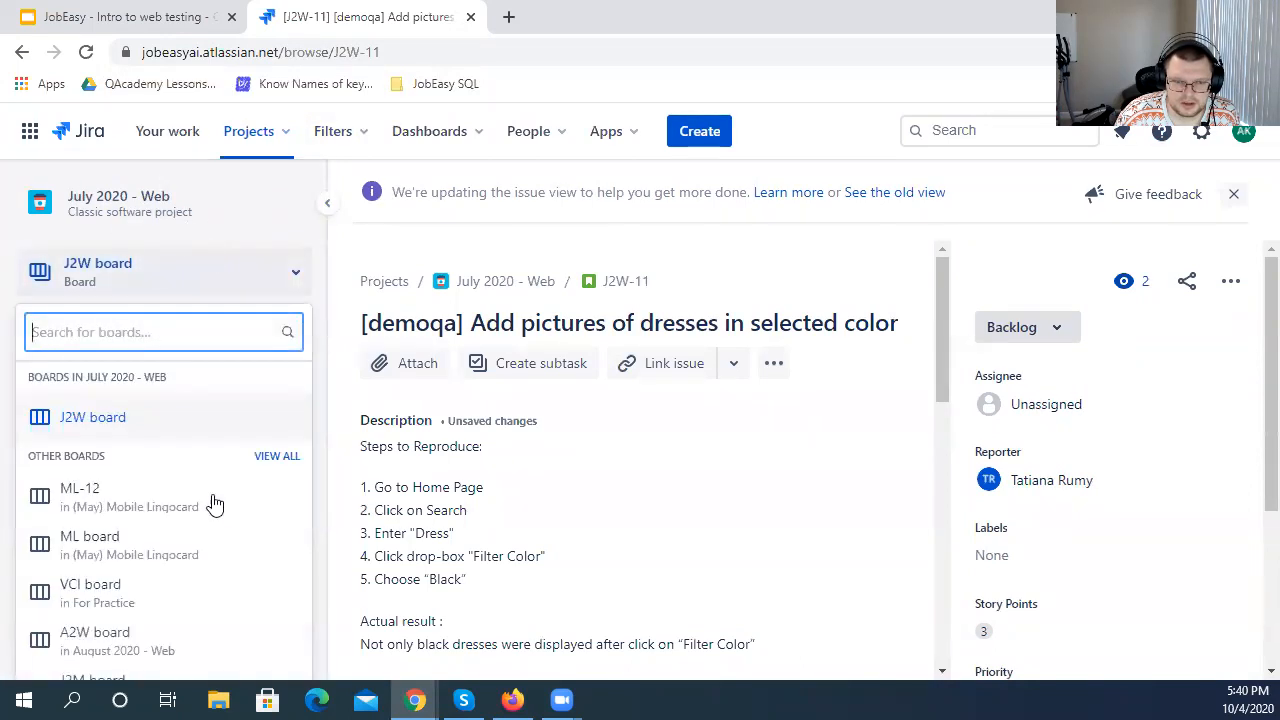
scroll(180, 537, down, 4)
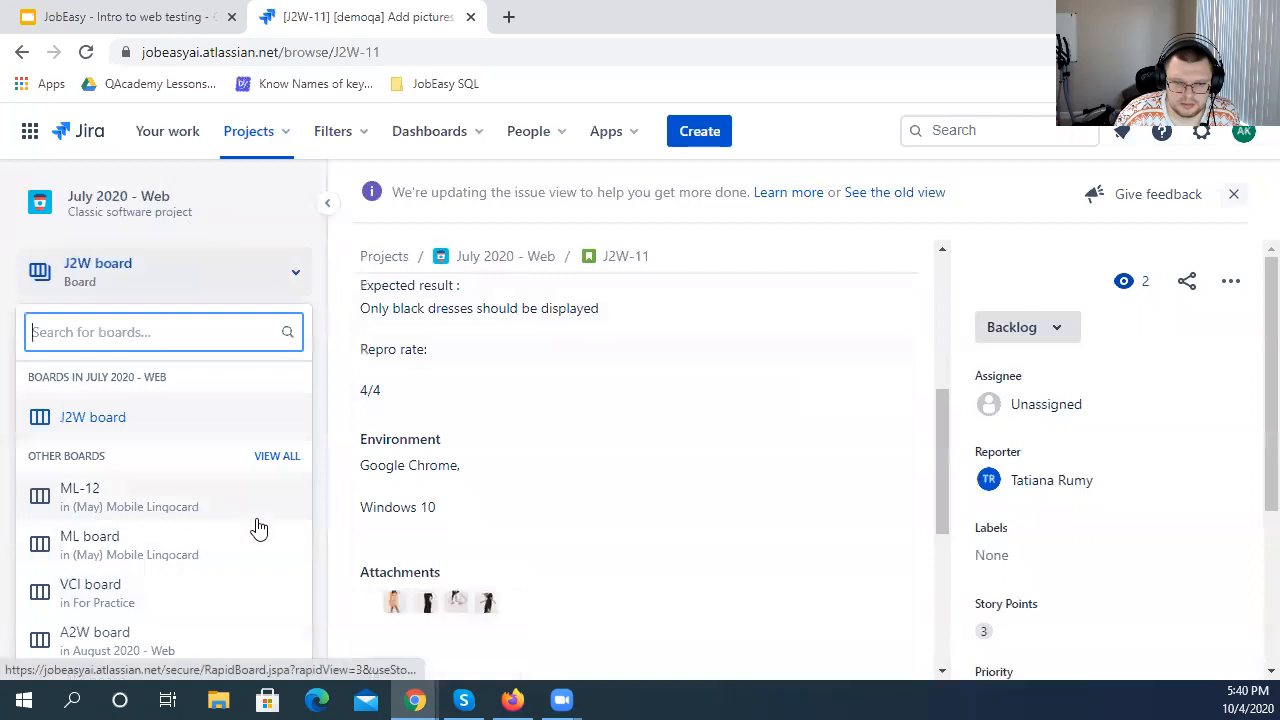
click(277, 456)
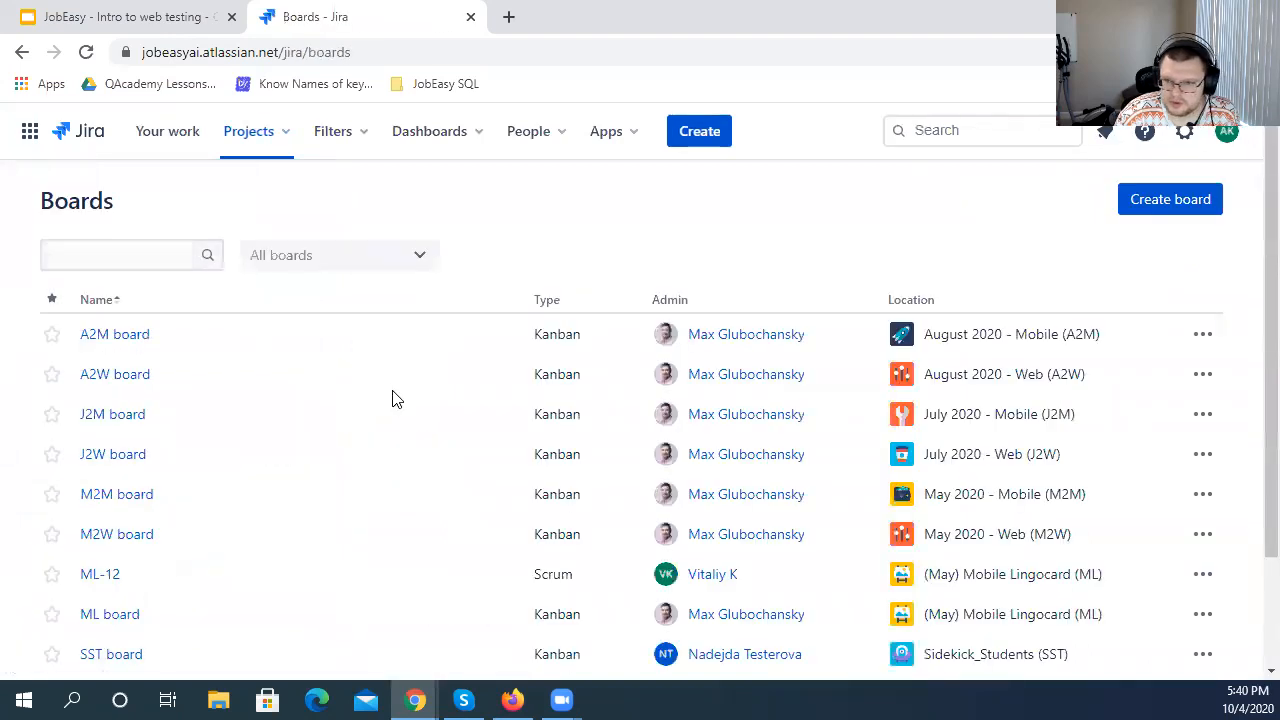
- Open the ML-12 Scrum board from the boards list and go to its backlog
scroll(385, 430, down, 2)
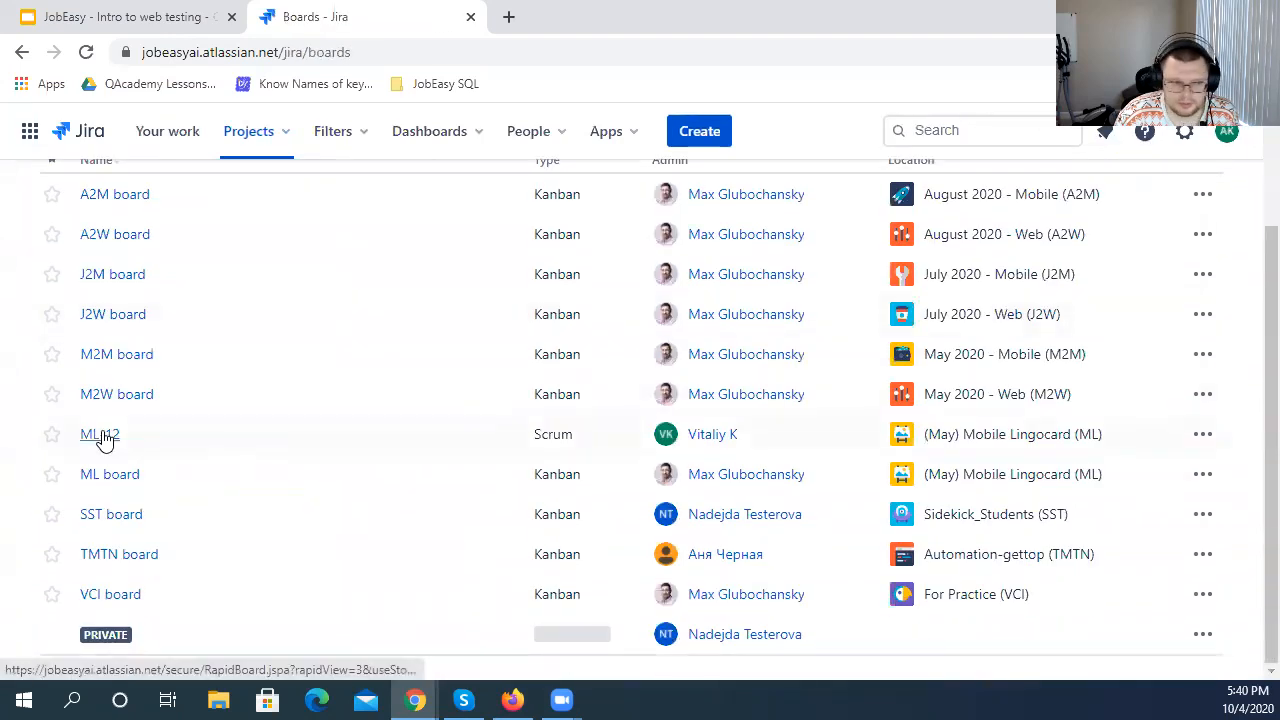
click(104, 438)
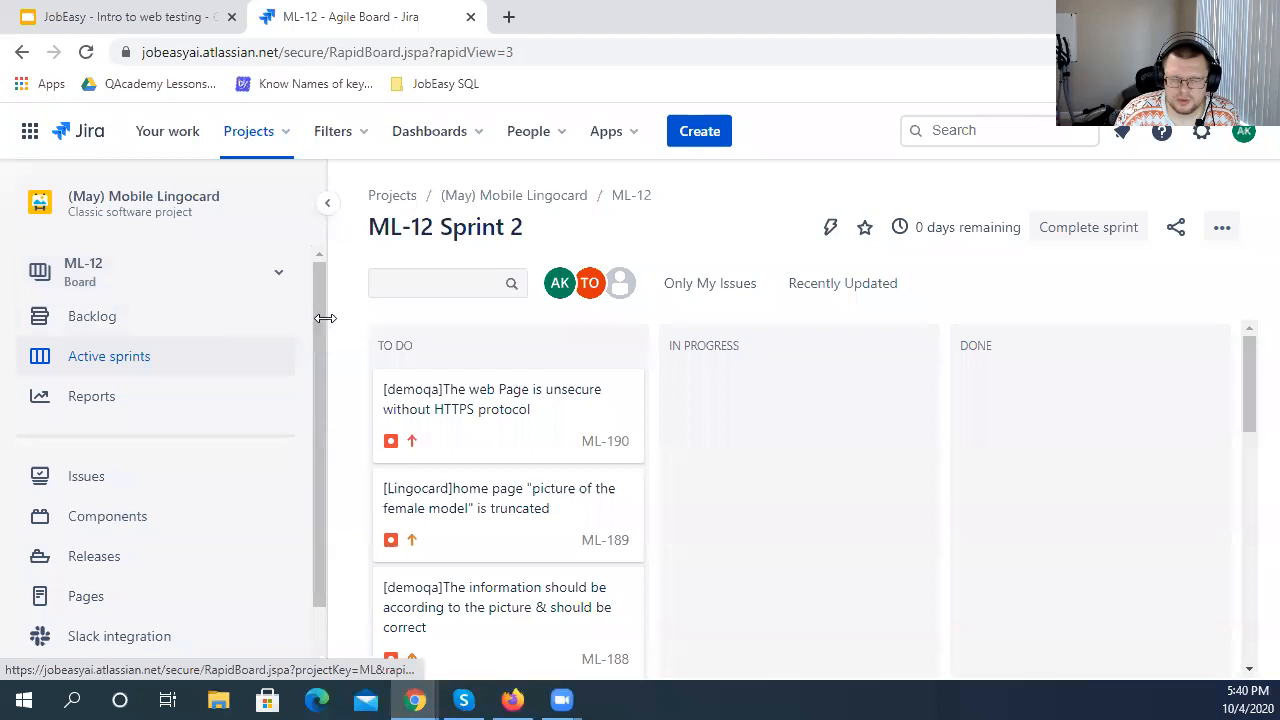
click(98, 318)
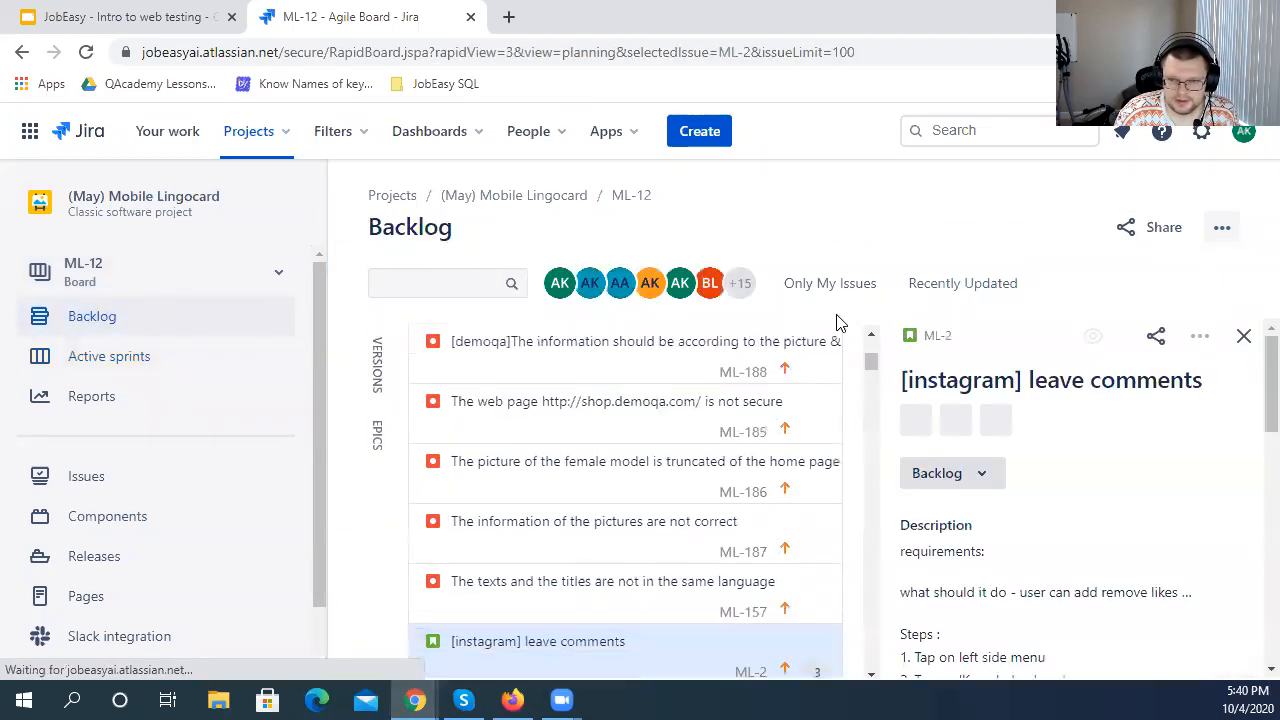
- Examine the issues in ML-12 Sprint 2, the backlog list below it, and the details of ML-2
scroll(868, 510, down, 4)
scroll(1004, 503, down, 4)
scroll(1004, 503, down, 3)
scroll(705, 530, down, 3)
scroll(876, 440, up, 3)
scroll(873, 383, down, 1)
scroll(870, 385, up, 1)
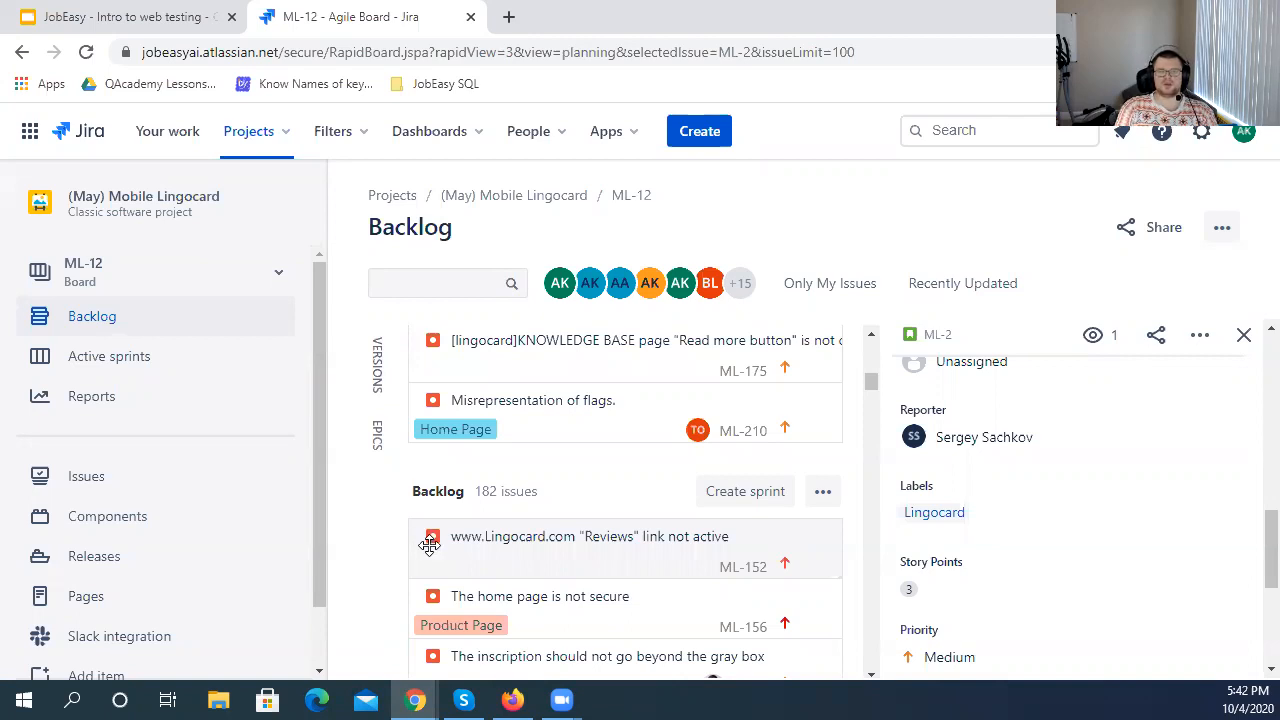
scroll(510, 530, up, 10)
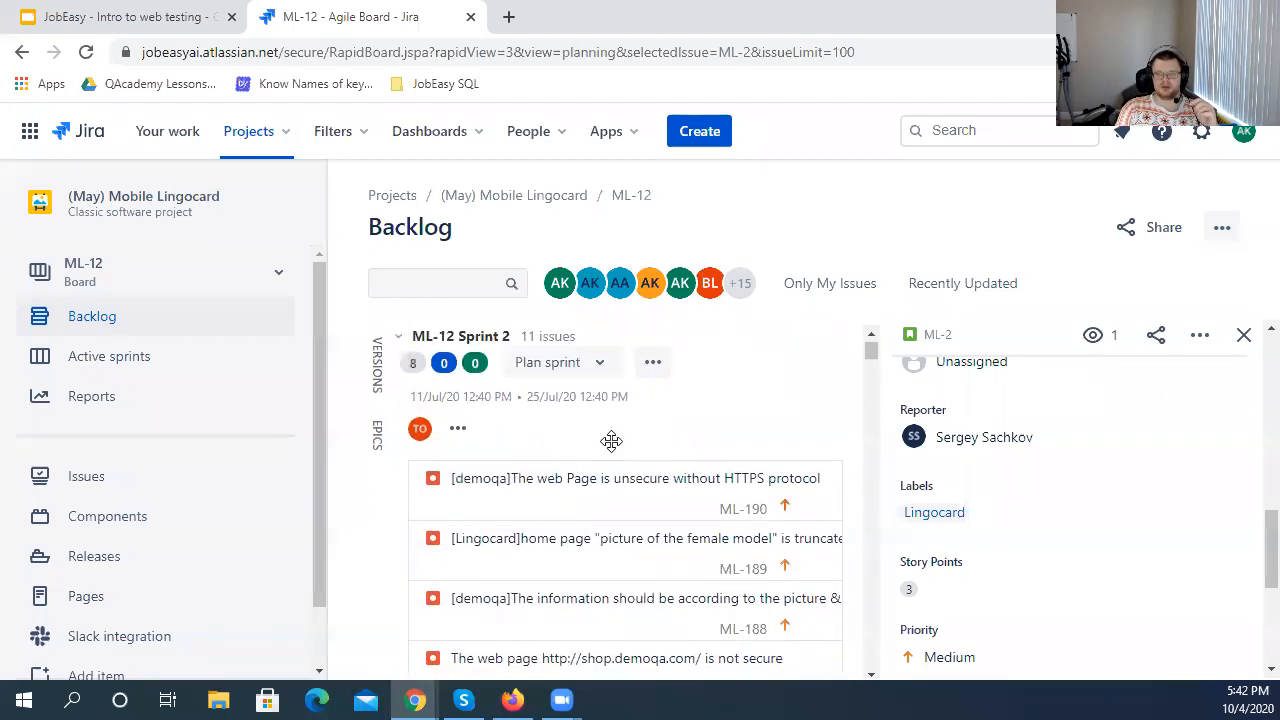
- Move "Misrepresentation of flags." (ML-210) from ML-12 Sprint 2 to the backlog and confirm the sprint scope change
scroll(609, 440, down, 6)
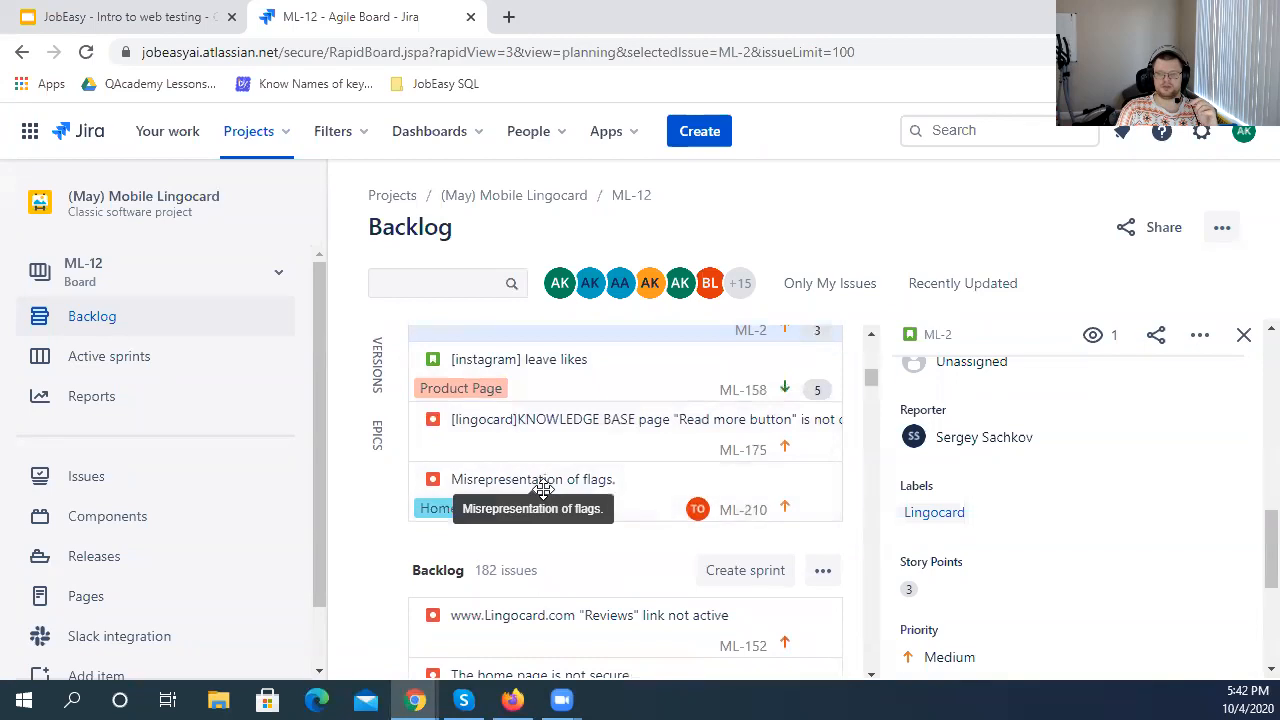
click(545, 495)
drag(545, 495, 534, 600)
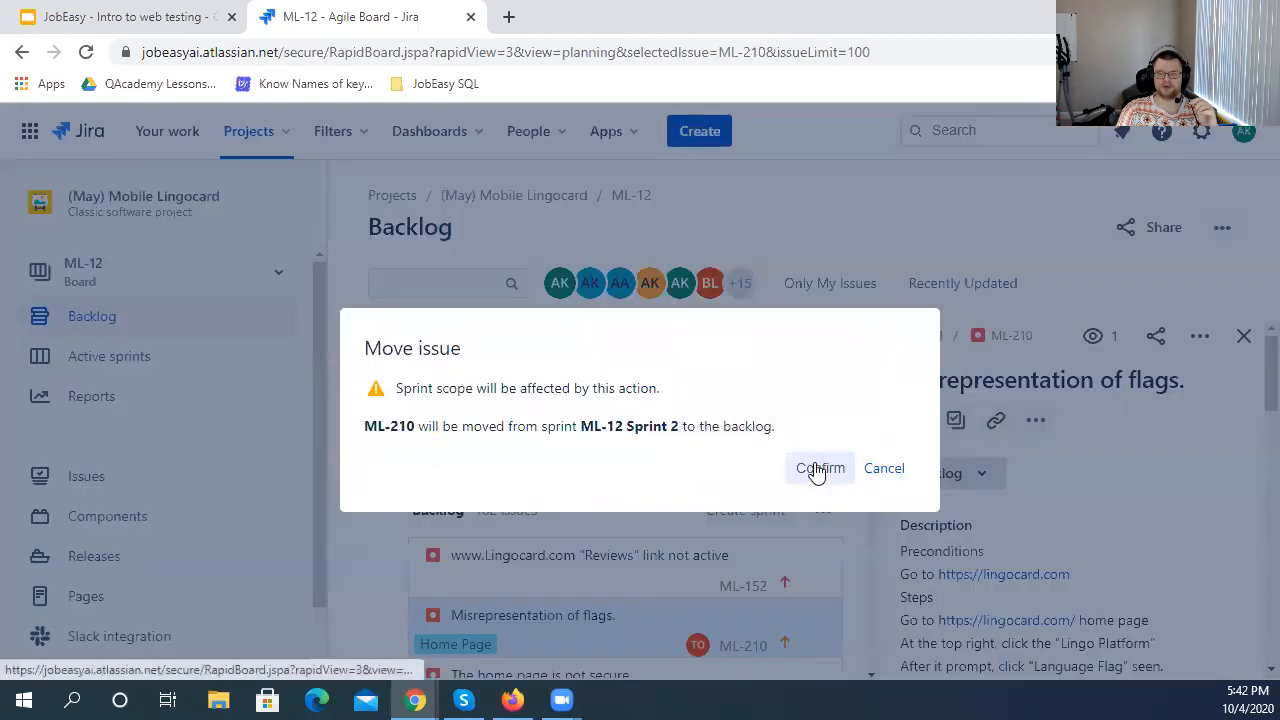
click(816, 467)
- Reorder ML-12 Sprint 2 so the KNOWLEDGE BASE "Read more button" issue (ML-175) sits above "[instagram] leave likes" (ML-158)
scroll(486, 527, up, 2)
drag(479, 529, 496, 526)
scroll(745, 524, up, 4)
scroll(634, 514, down, 7)
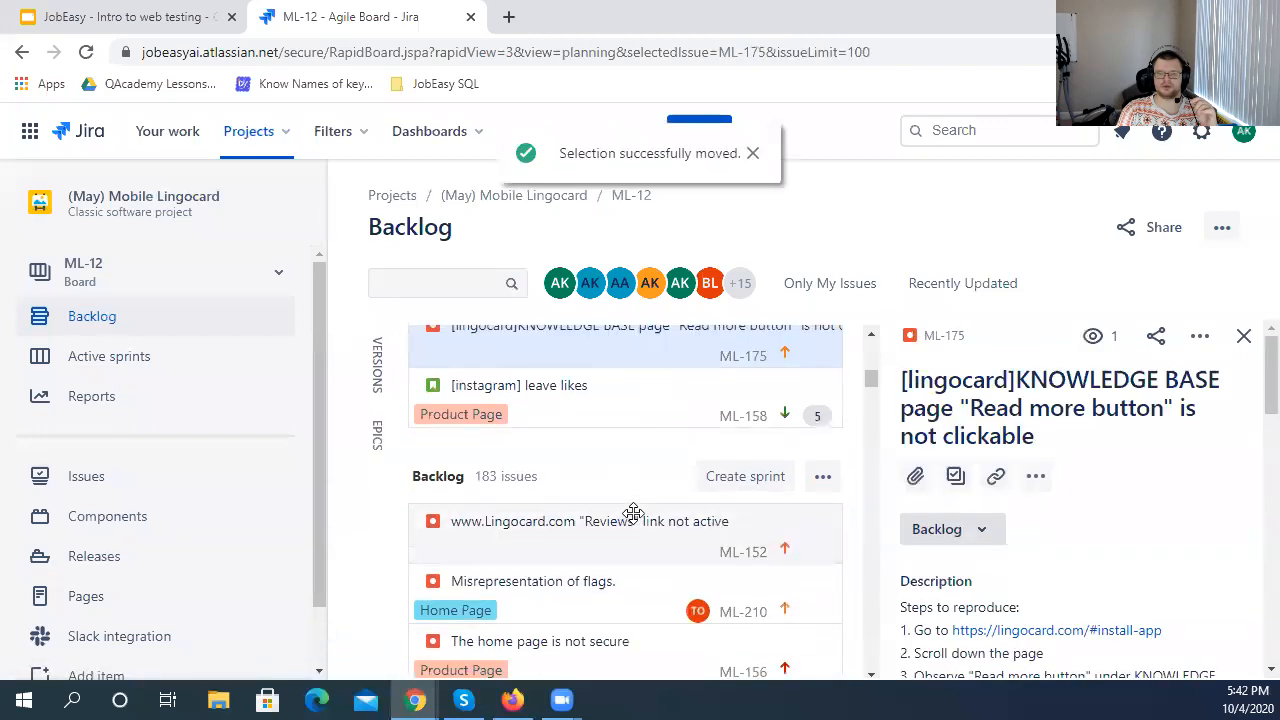
- Dismiss the move notification and move "[instagram] leave likes" (ML-158) from ML-12 Sprint 2 to the backlog
scroll(634, 514, up, 1)
click(754, 149)
drag(766, 160, 710, 335)
click(556, 398)
drag(557, 399, 525, 522)
click(812, 471)
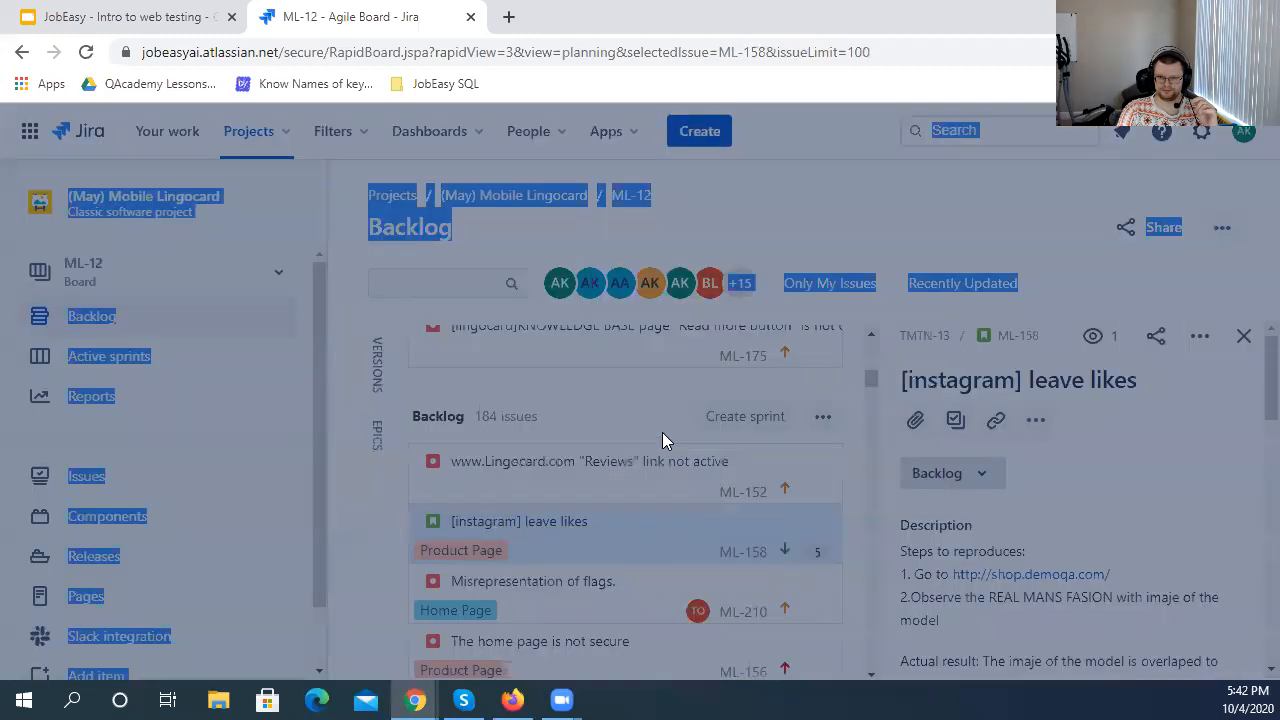
- Move ML-175 and "[instagram] leave comments" (ML-2) from ML-12 Sprint 2 to the backlog, confirming each move
drag(557, 353, 572, 545)
click(820, 469)
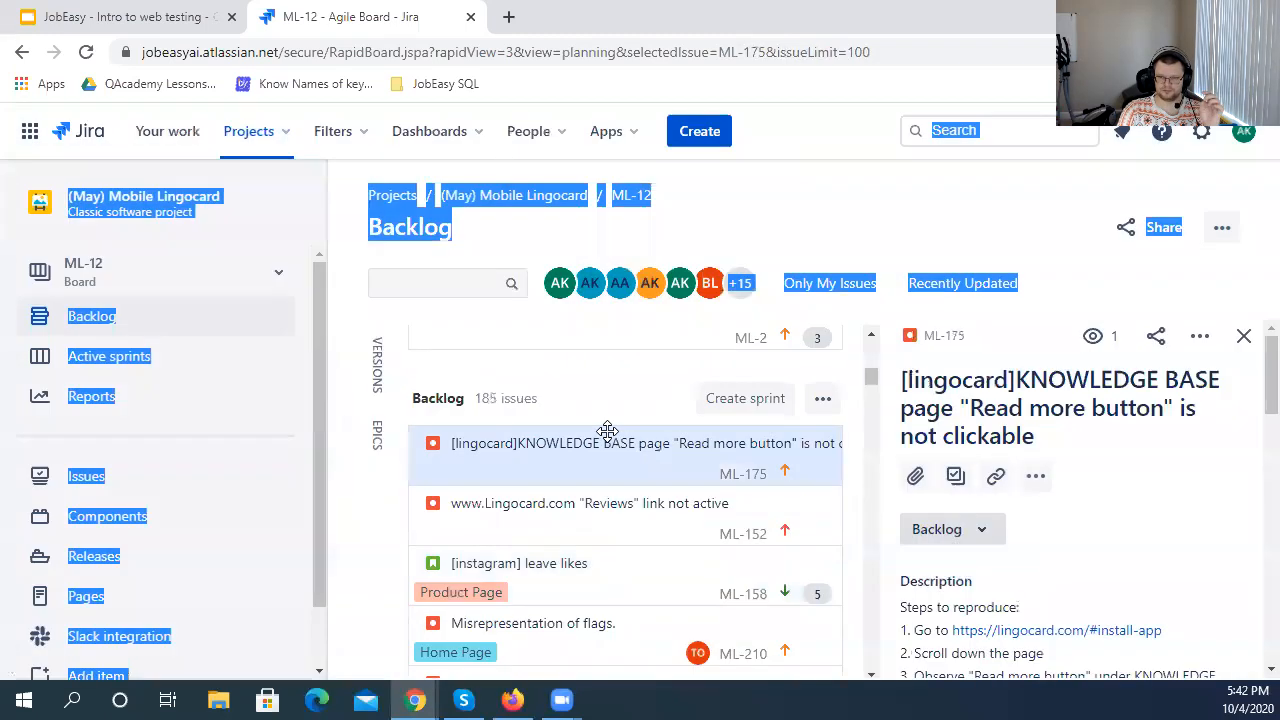
drag(543, 409, 560, 548)
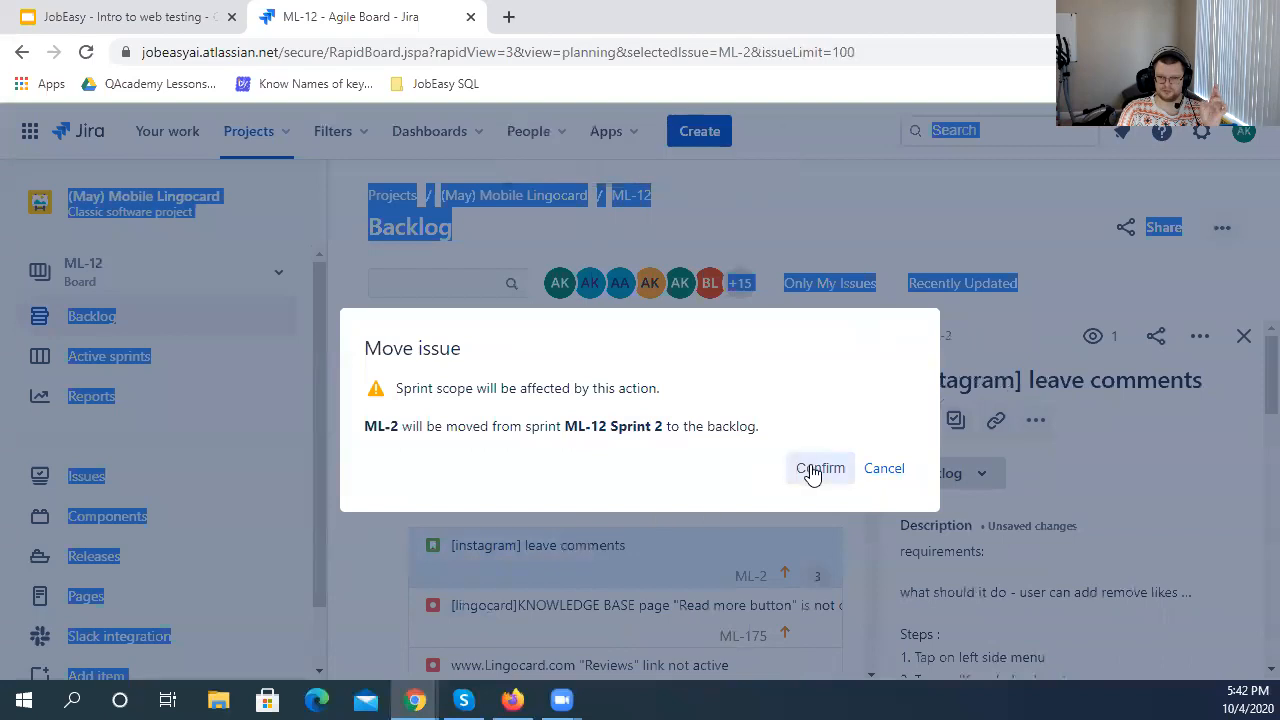
click(811, 470)
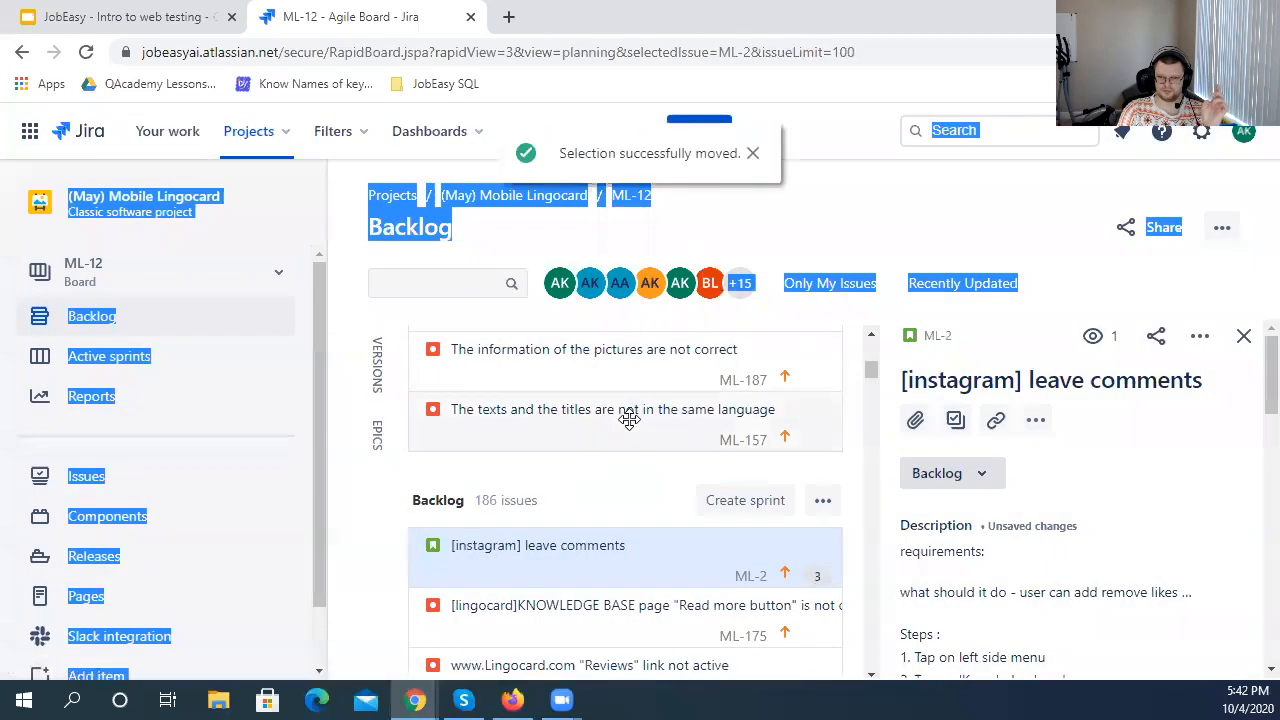
- Move ML-157 and ML-187 from ML-12 Sprint 2 to the backlog, confirming each move
scroll(628, 430, up, 4)
scroll(613, 449, down, 6)
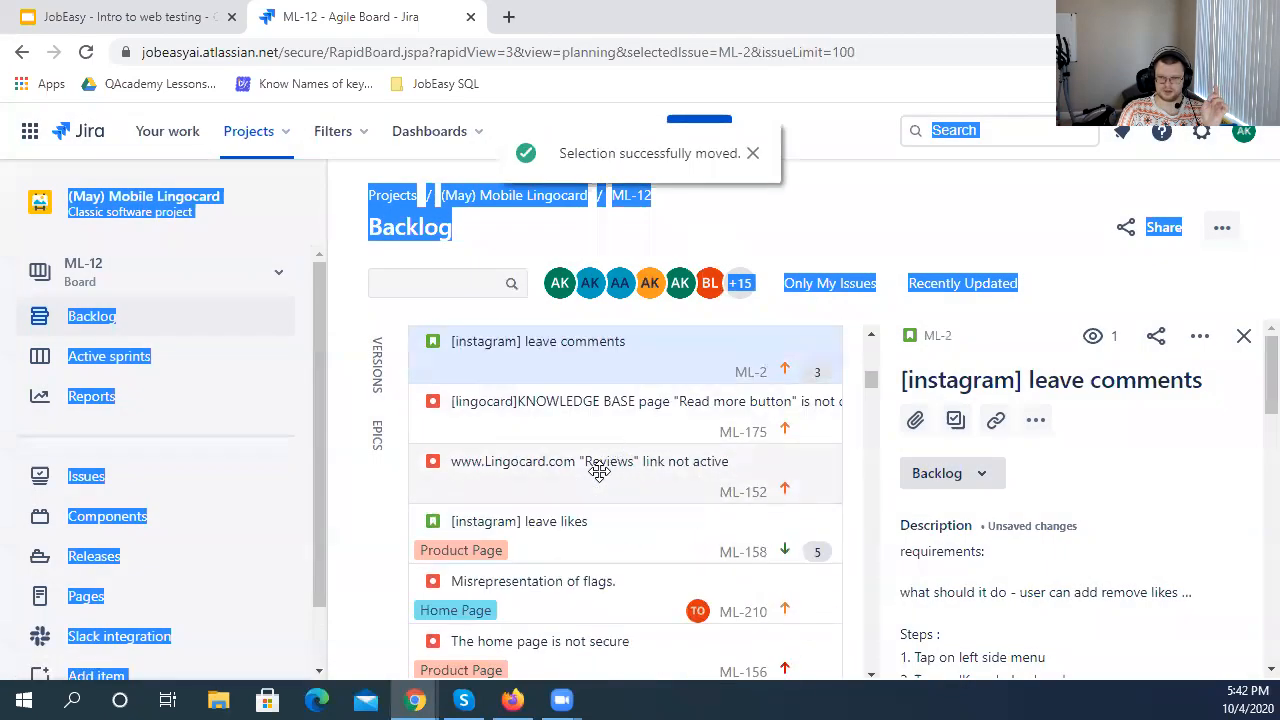
scroll(600, 466, up, 3)
click(640, 468)
drag(489, 468, 746, 521)
click(822, 470)
click(818, 467)
- Move ML-186 and ML-188 from ML-12 Sprint 2 to the backlog, confirming each move
drag(600, 397, 601, 584)
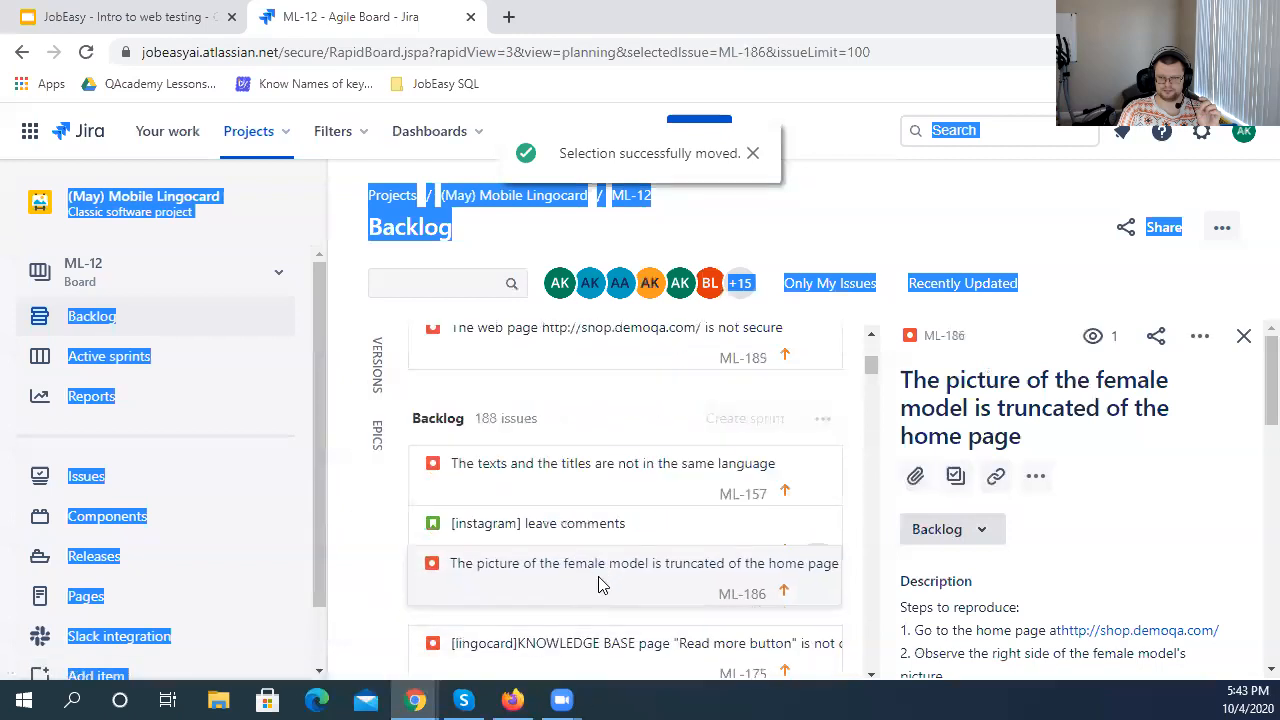
click(815, 466)
drag(551, 500, 540, 552)
click(815, 466)
scroll(595, 408, up, 1)
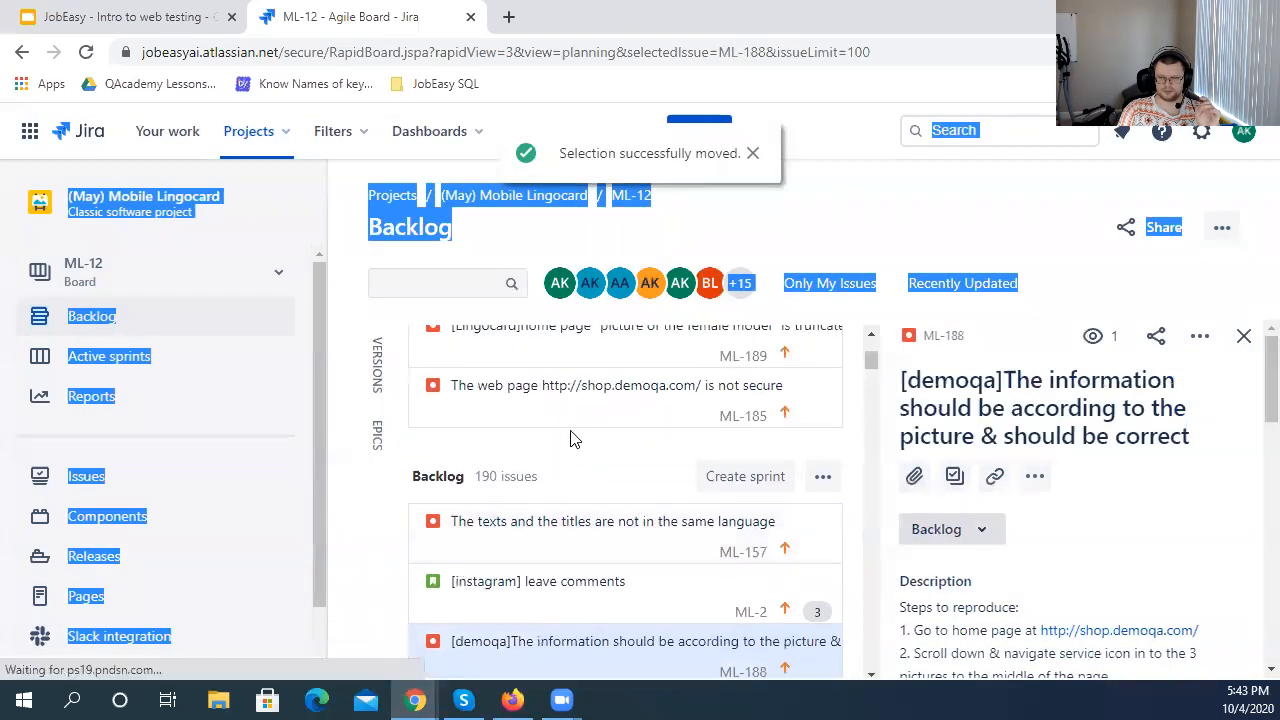
- Empty ML-12 Sprint 2 by moving its remaining issues ML-185, ML-189 and ML-190 to the backlog, confirming each move
drag(571, 437, 588, 560)
click(795, 478)
scroll(589, 483, up, 2)
drag(589, 485, 732, 486)
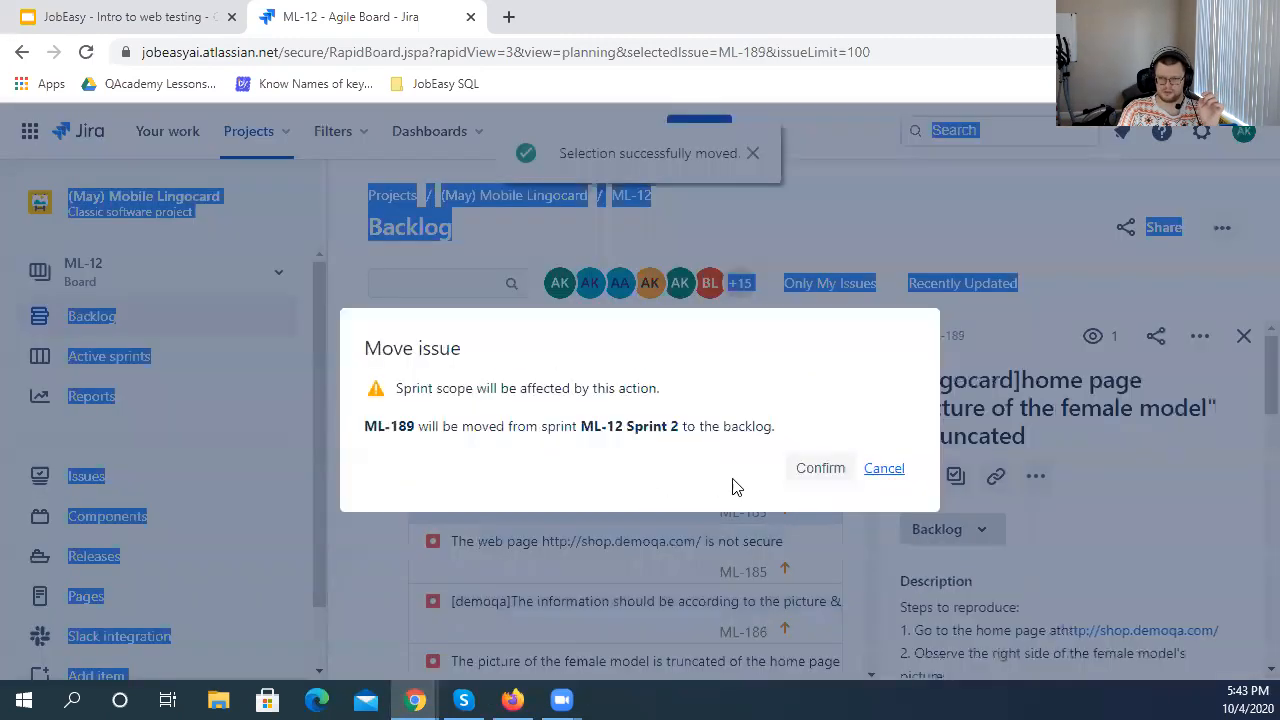
click(813, 473)
drag(627, 441, 643, 532)
click(820, 472)
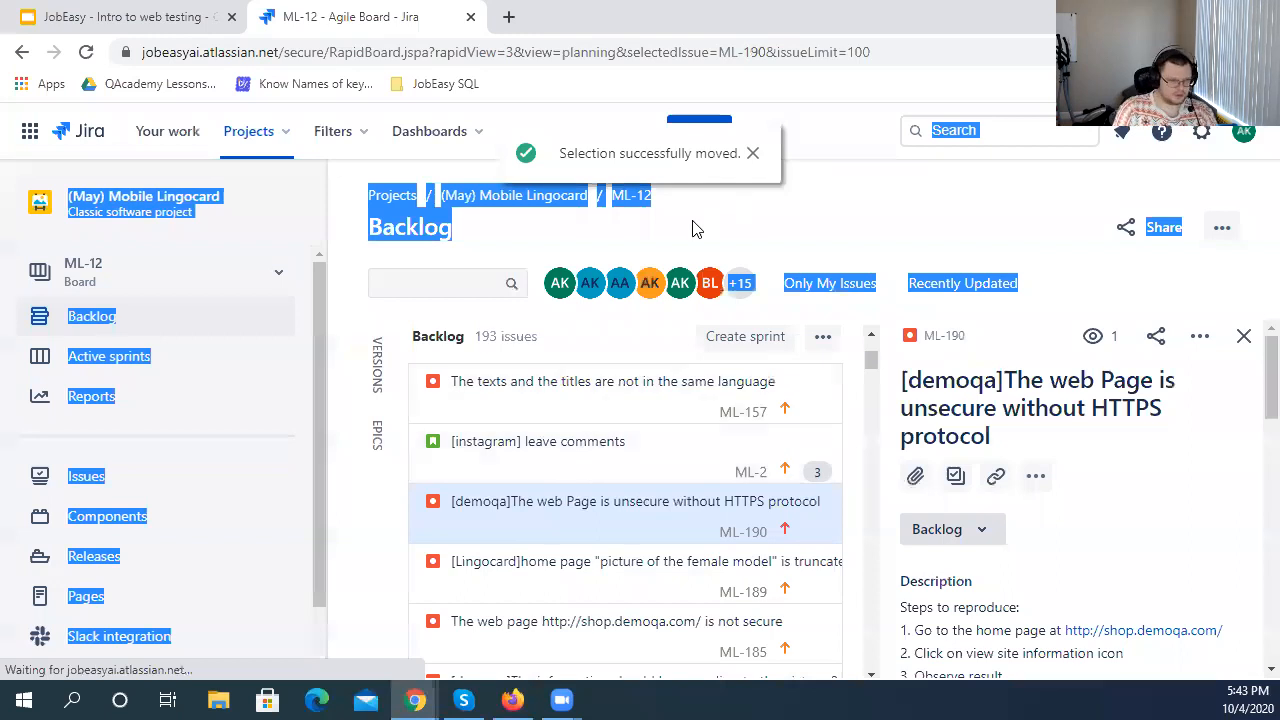
click(508, 17)
key(ctrl+w)
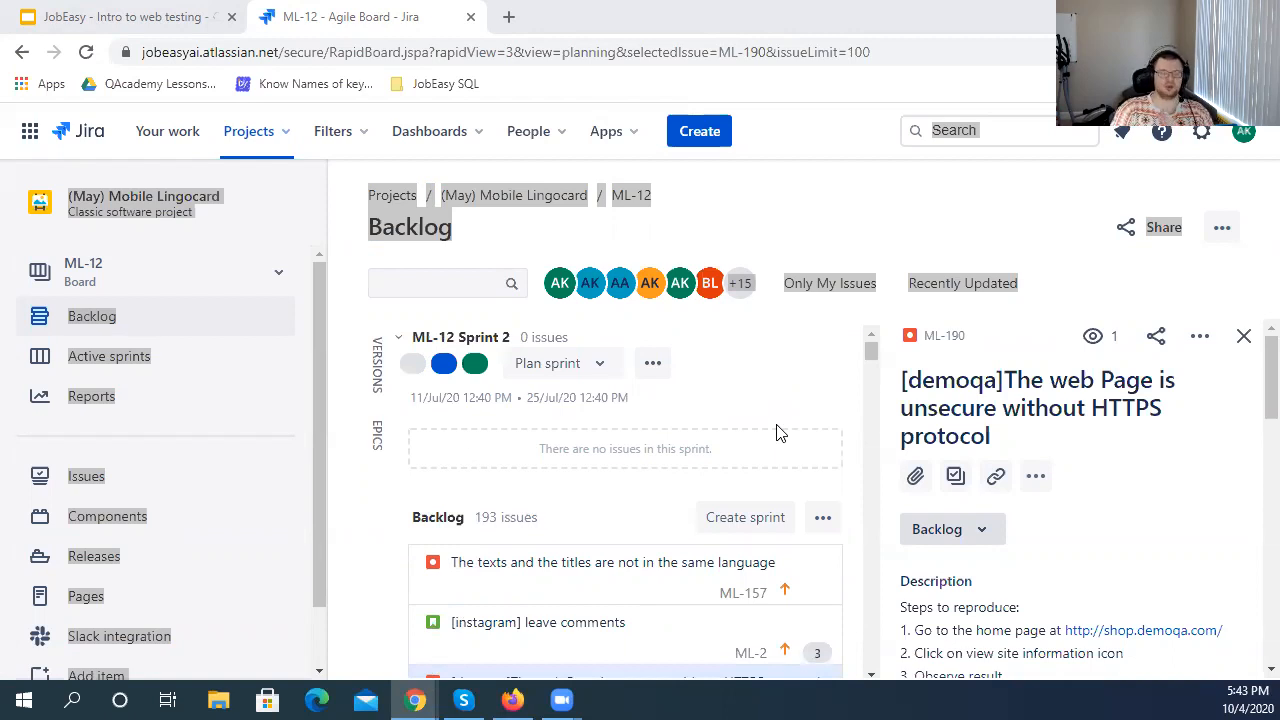
- Reorder the backlog so "[instagram] leave likes" (ML-158) is first and "[instagram] leave comments" (ML-2) is second
scroll(685, 475, down, 1)
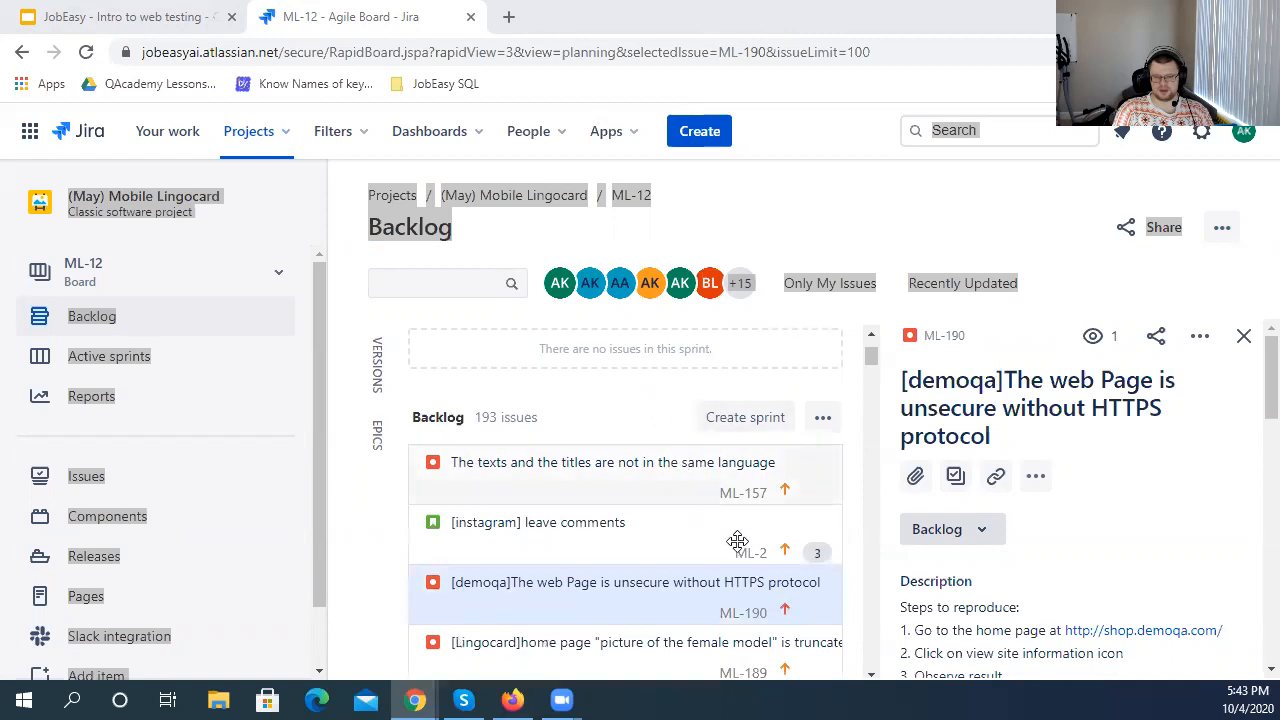
scroll(729, 503, down, 3)
scroll(587, 539, down, 2)
drag(589, 580, 608, 412)
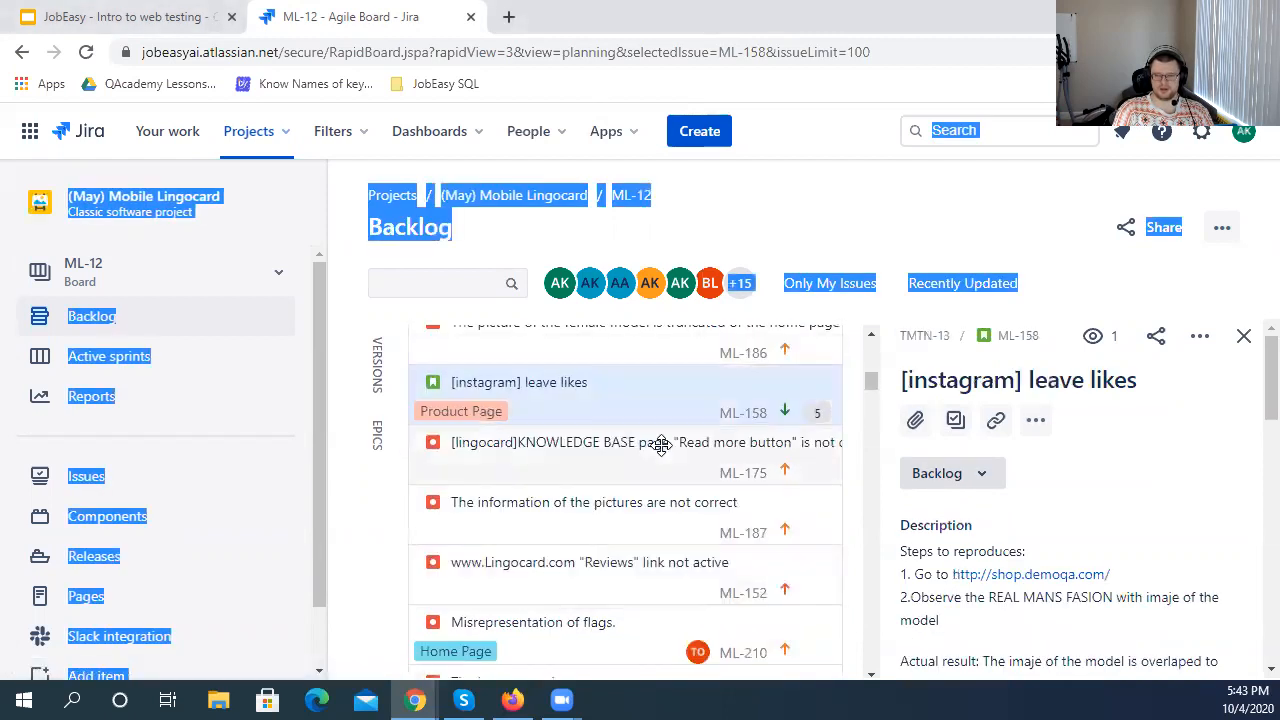
scroll(650, 460, up, 2)
drag(539, 598, 651, 489)
scroll(567, 606, up, 2)
drag(567, 606, 600, 425)
scroll(650, 505, up, 1)
drag(600, 521, 591, 477)
drag(597, 583, 711, 543)
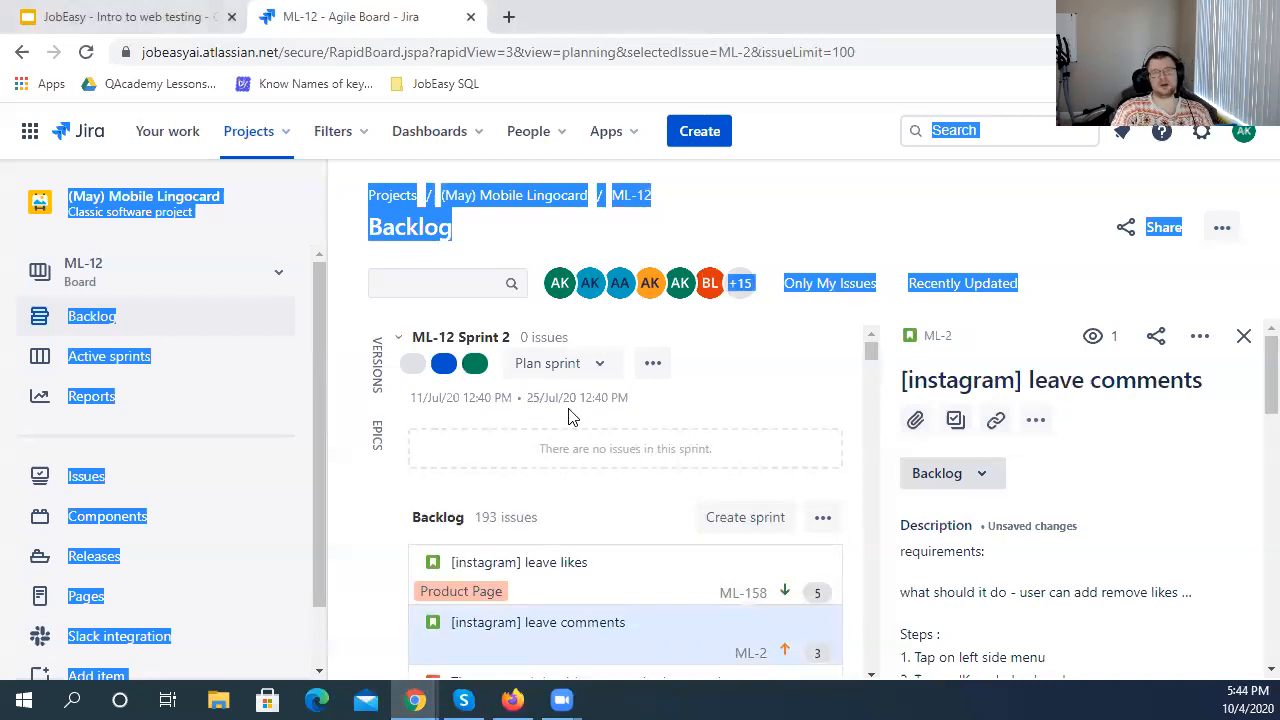
click(757, 397)
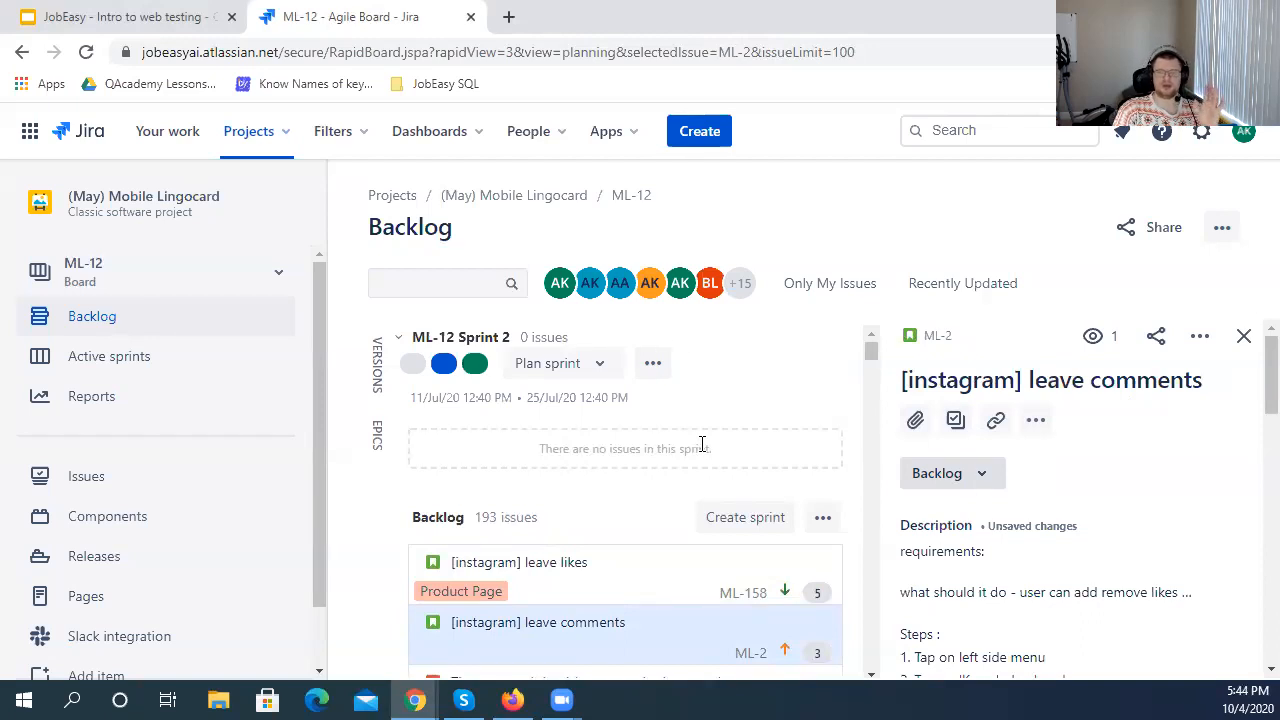
- Open ML-12 Sprint 2 for editing and set its start date to 4/Oct/20 12:40 PM
click(608, 368)
click(652, 365)
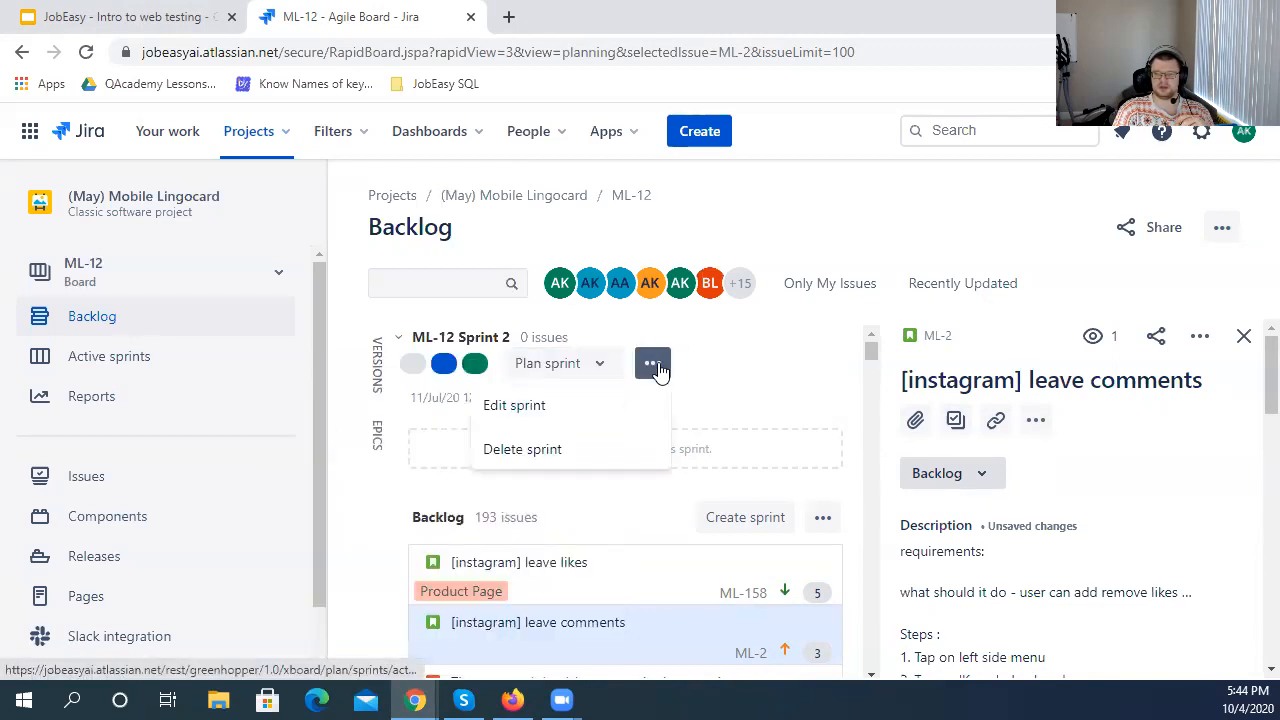
click(512, 405)
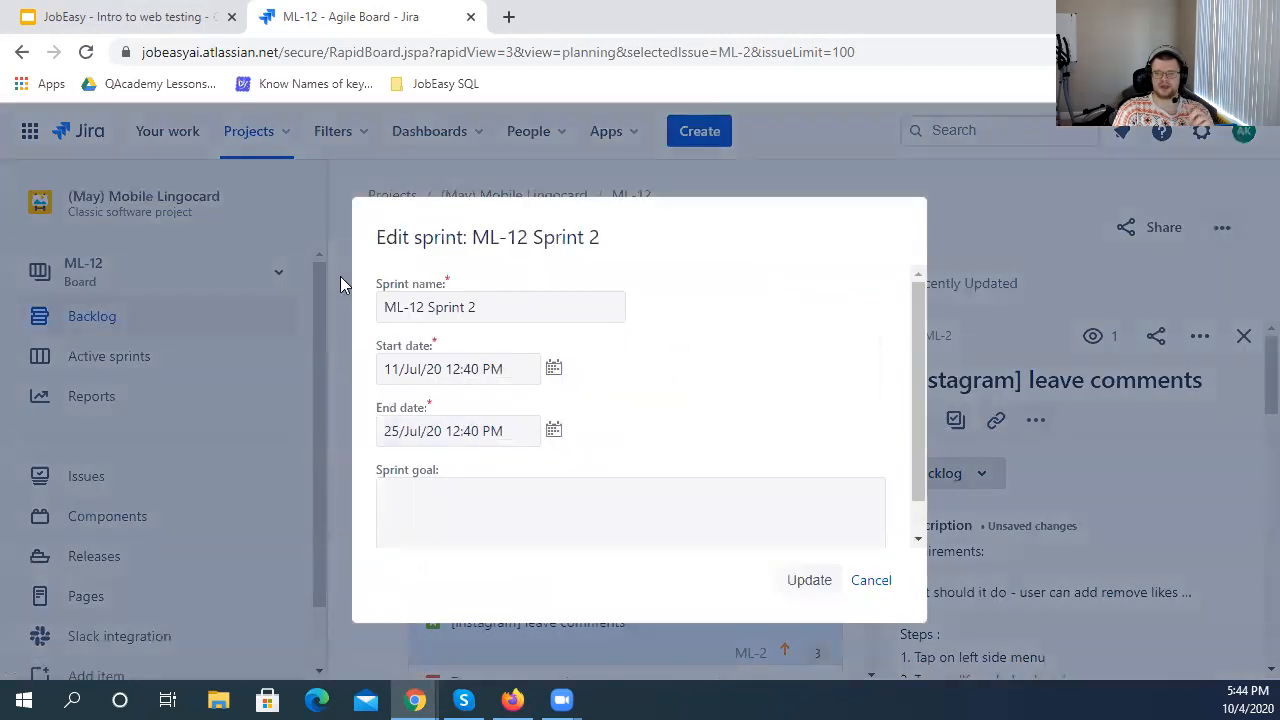
click(552, 370)
click(553, 369)
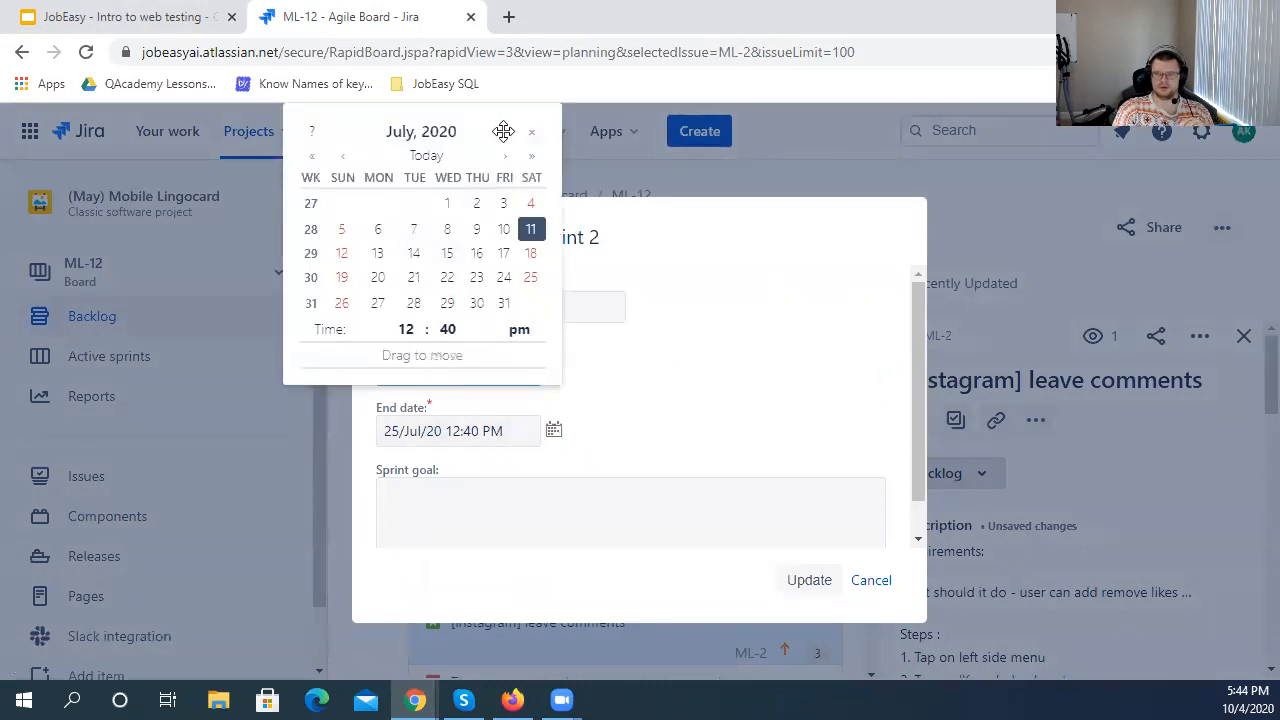
click(429, 156)
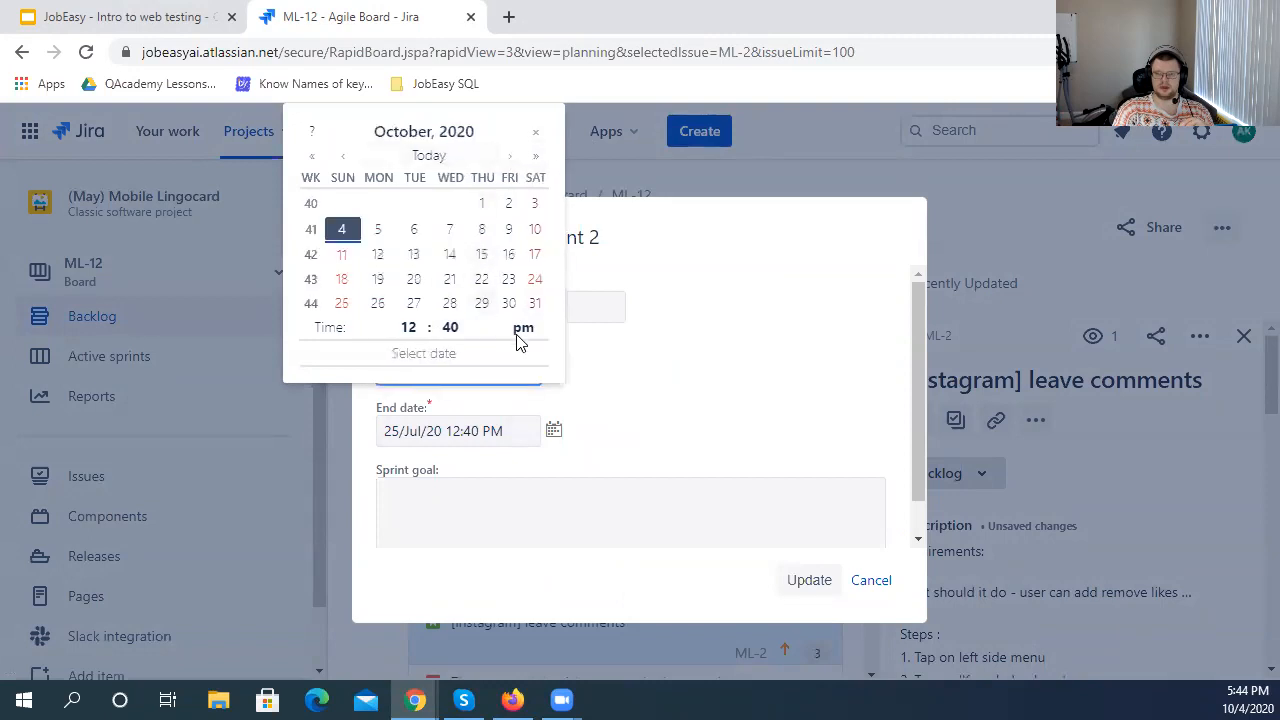
click(336, 234)
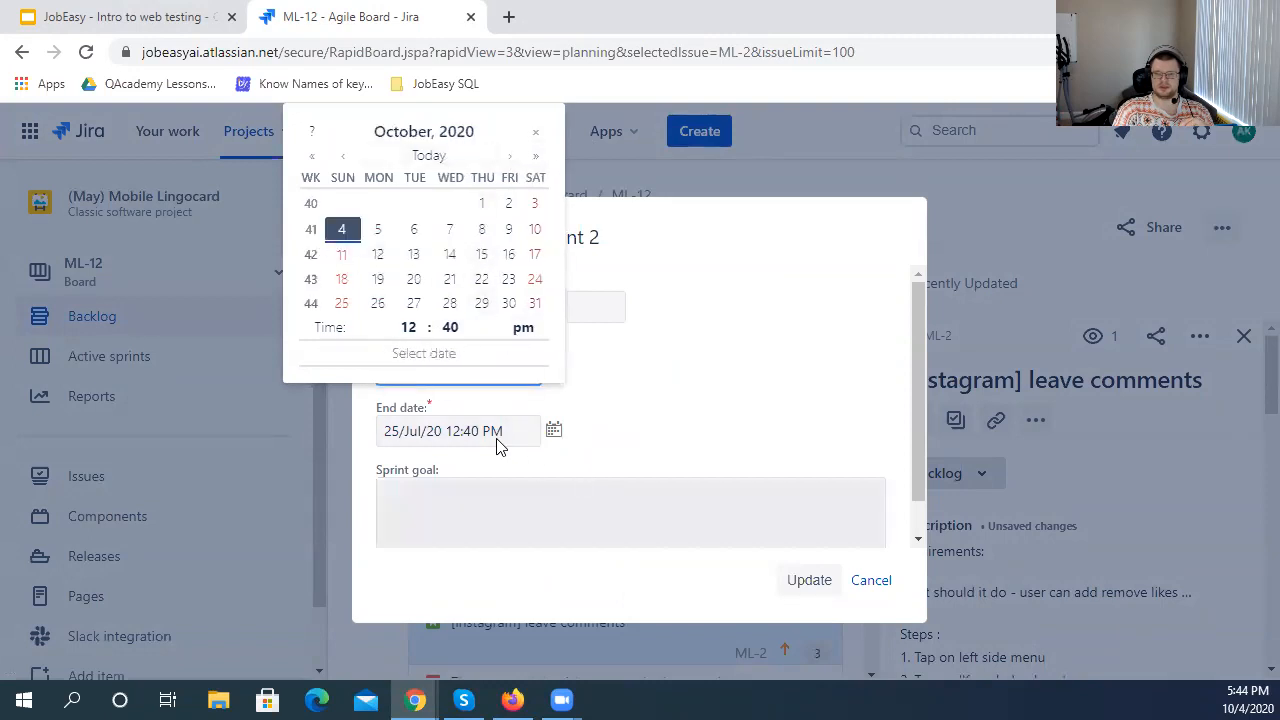
- Set the sprint's end date to 18/Oct/20 12:40 PM
click(555, 432)
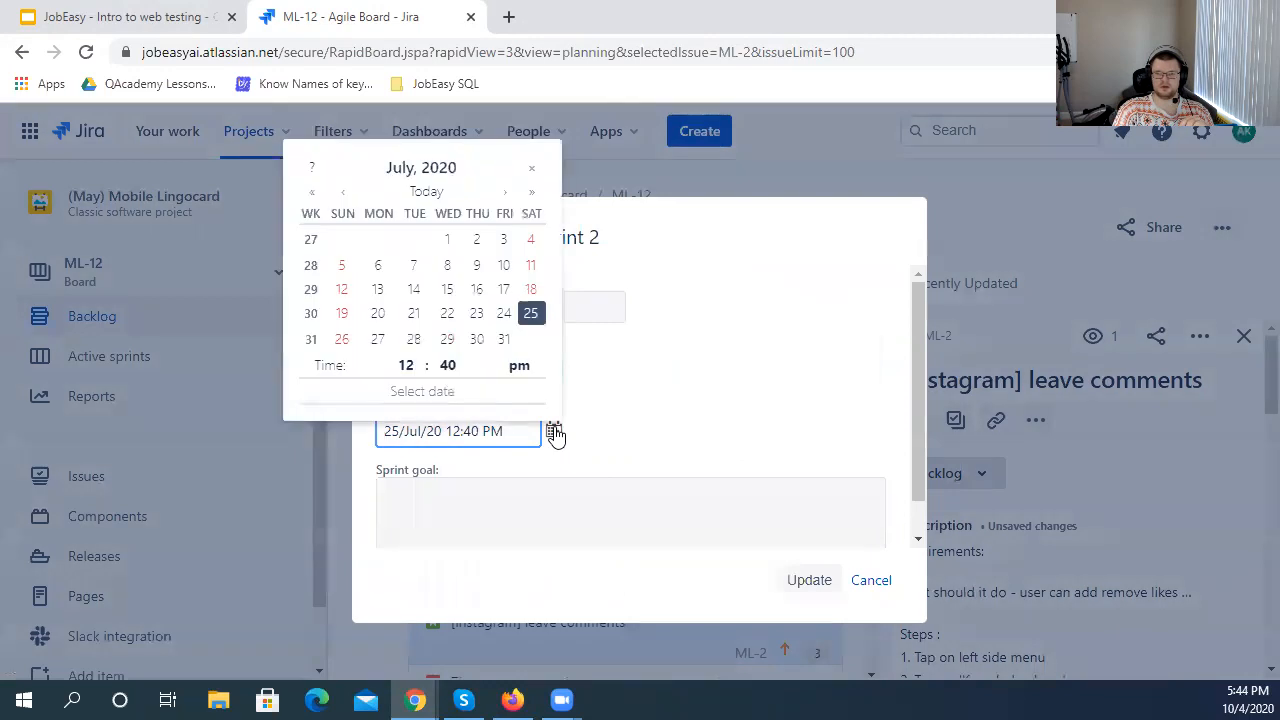
click(466, 191)
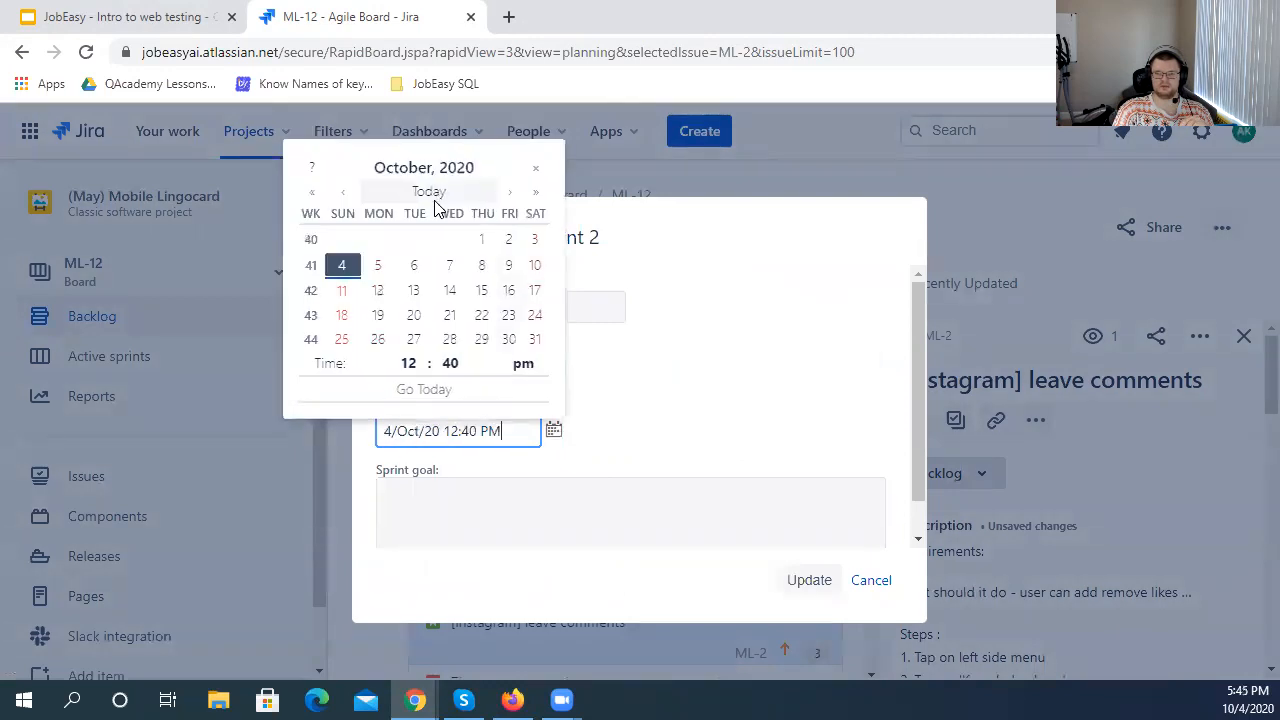
click(342, 316)
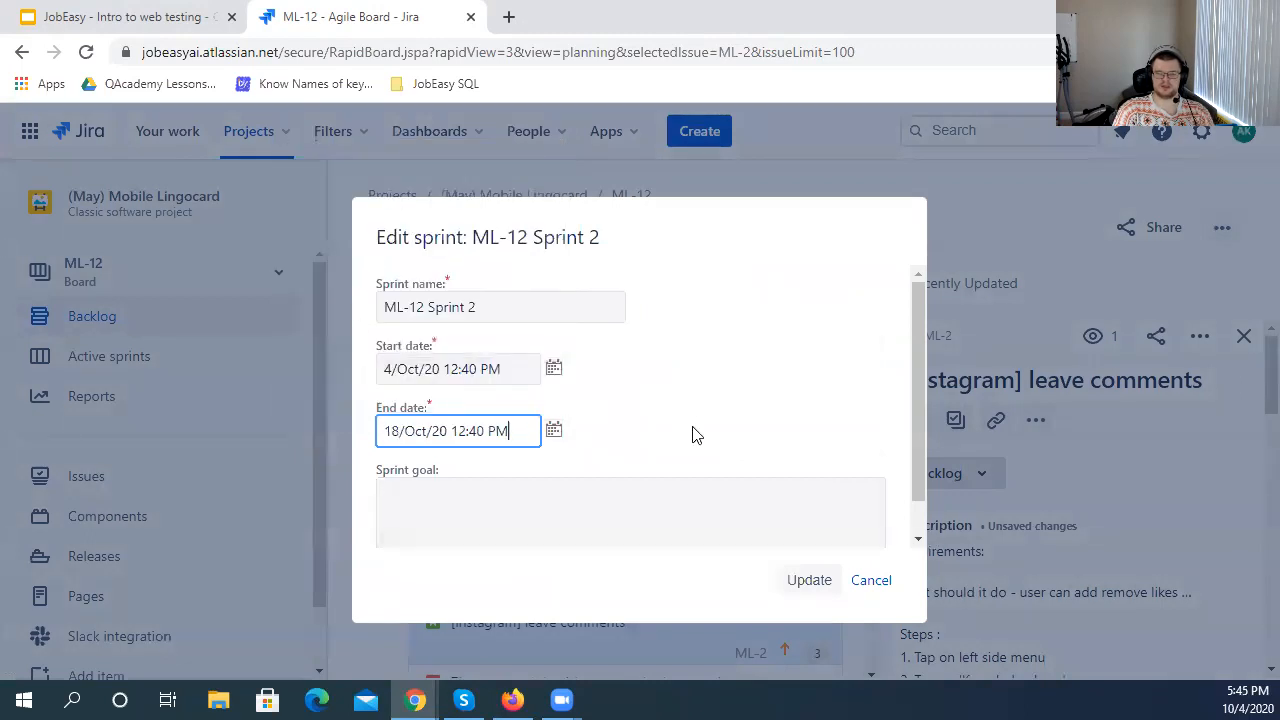
- Enter "Improve Instagram App" as the sprint goal and save the sprint changes
click(774, 530)
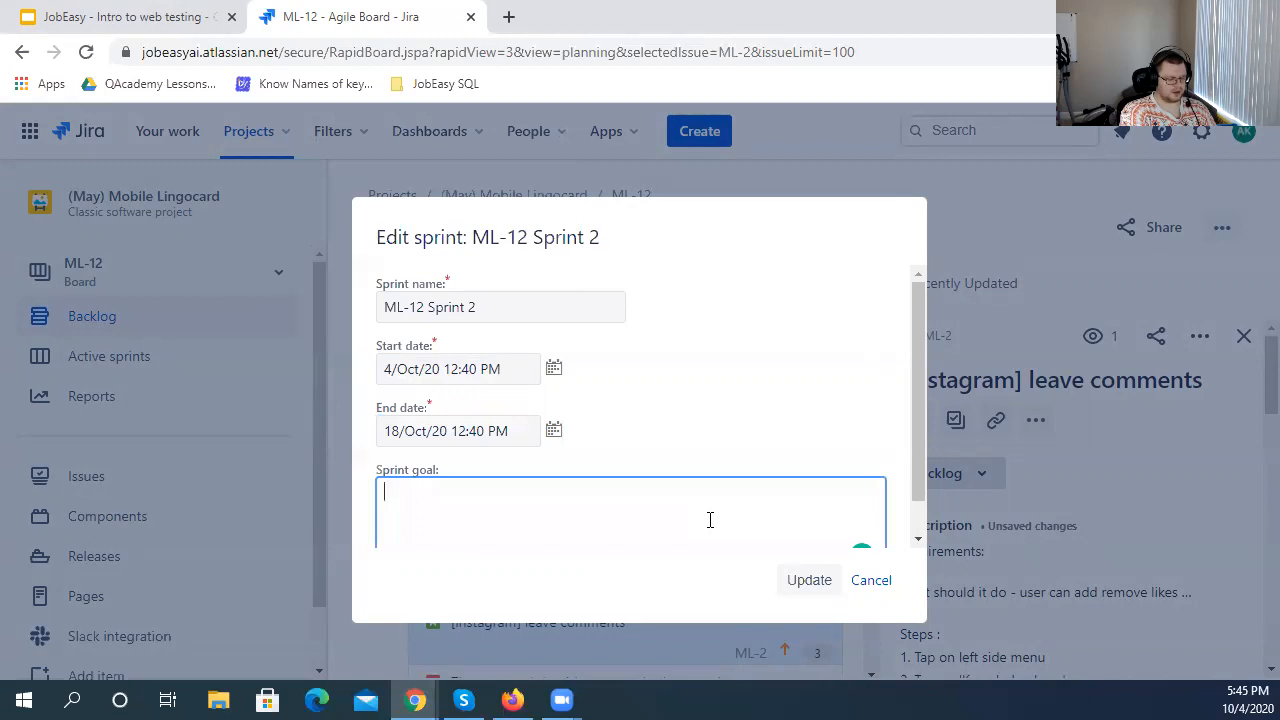
key(BackSpace)
key(BackSpace)
key(BackSpace)
key(BackSpace)
key(BackSpace)
key(BackSpace)
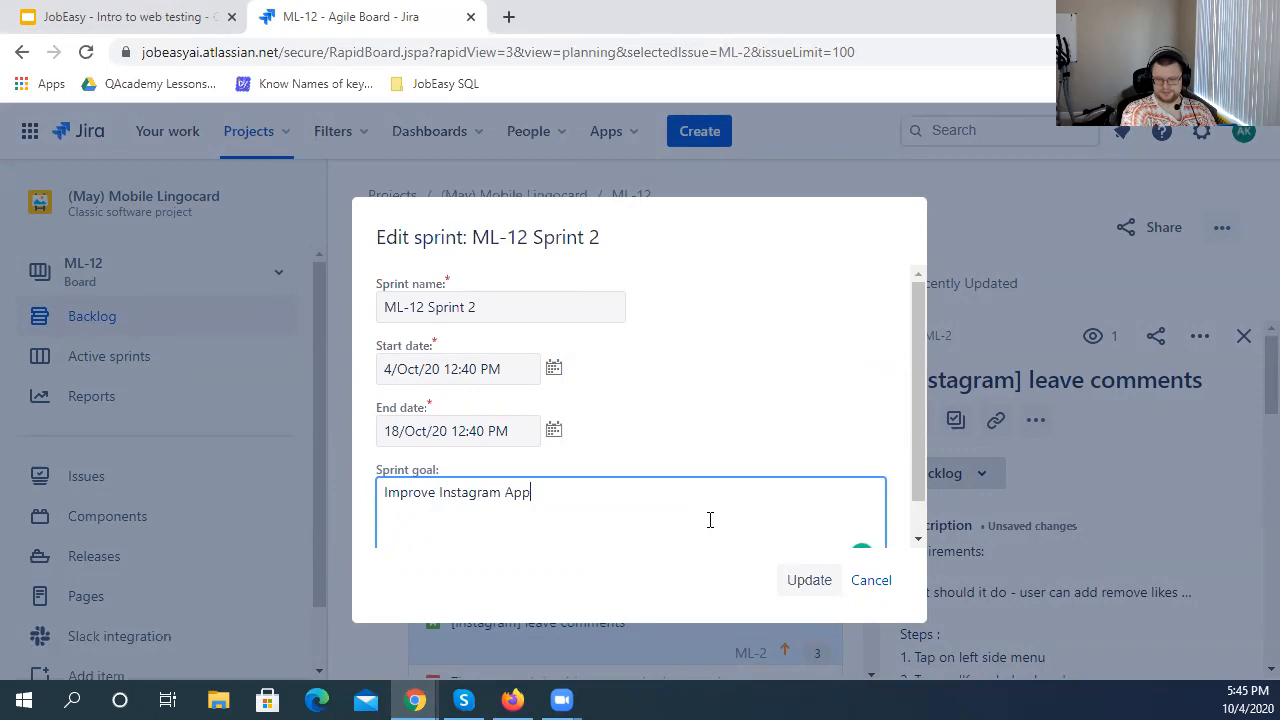
click(814, 578)
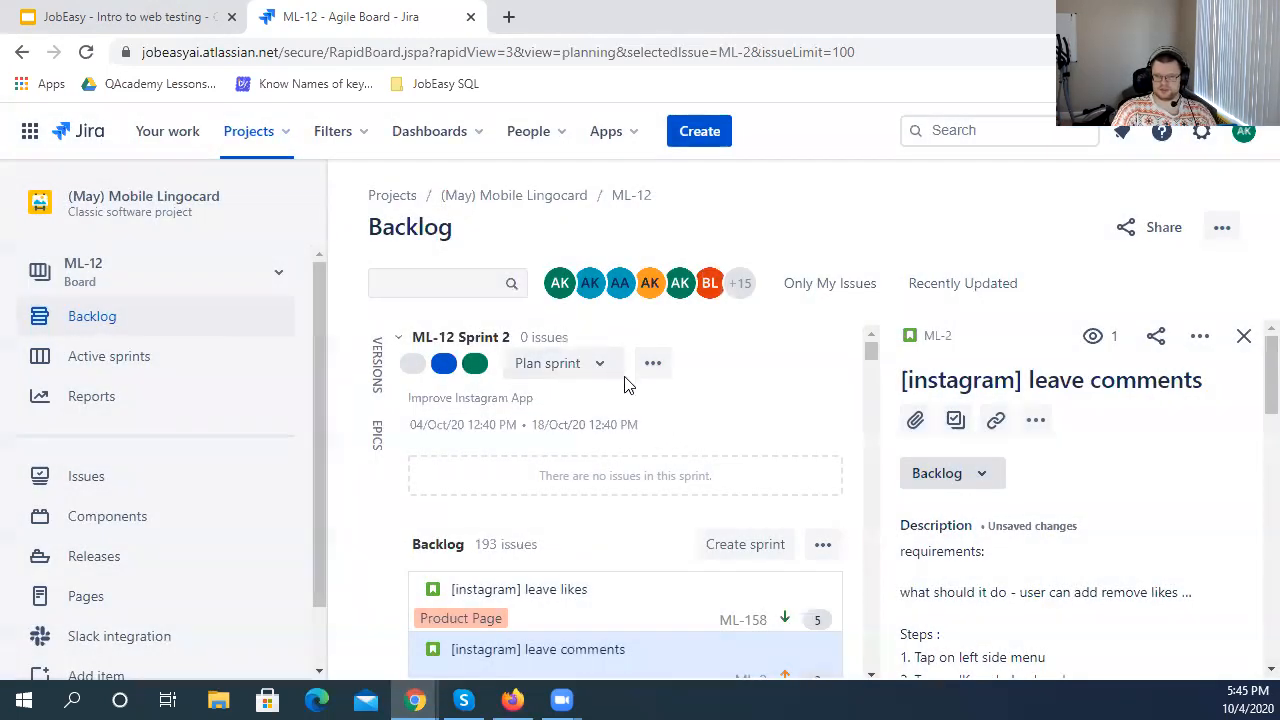
scroll(630, 405, down, 1)
scroll(630, 405, down, 1)
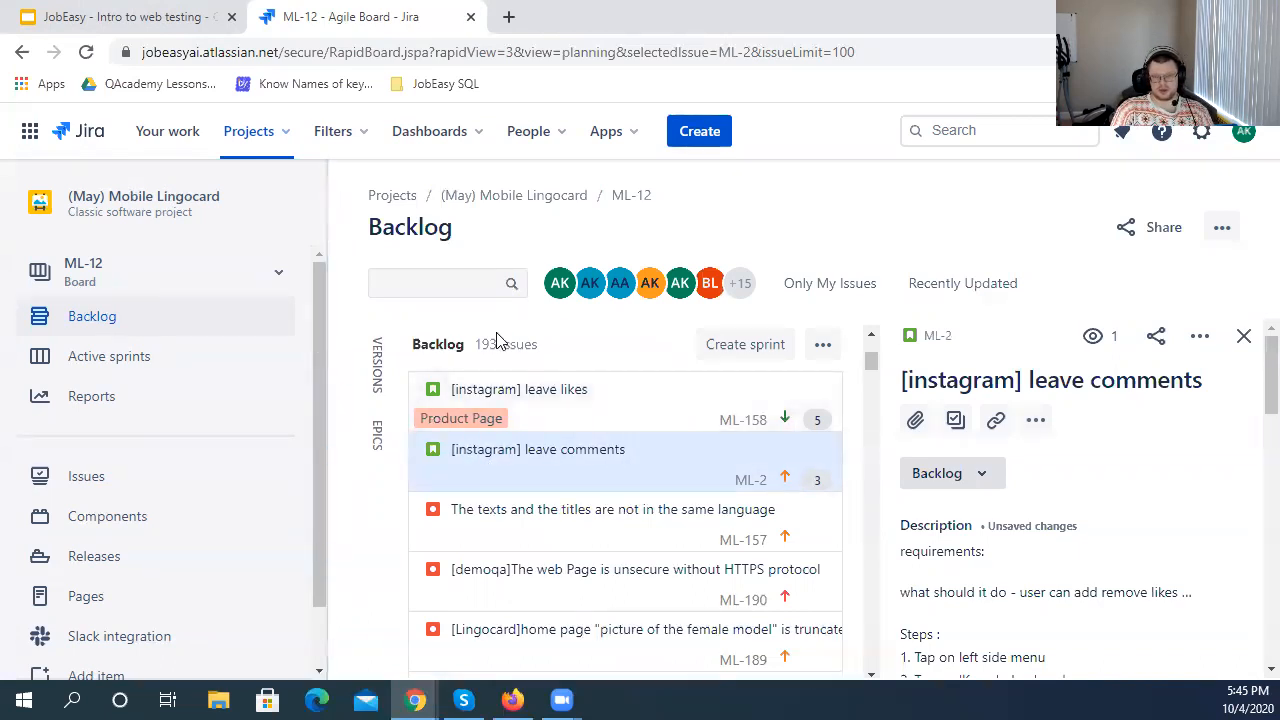
scroll(651, 490, up, 1)
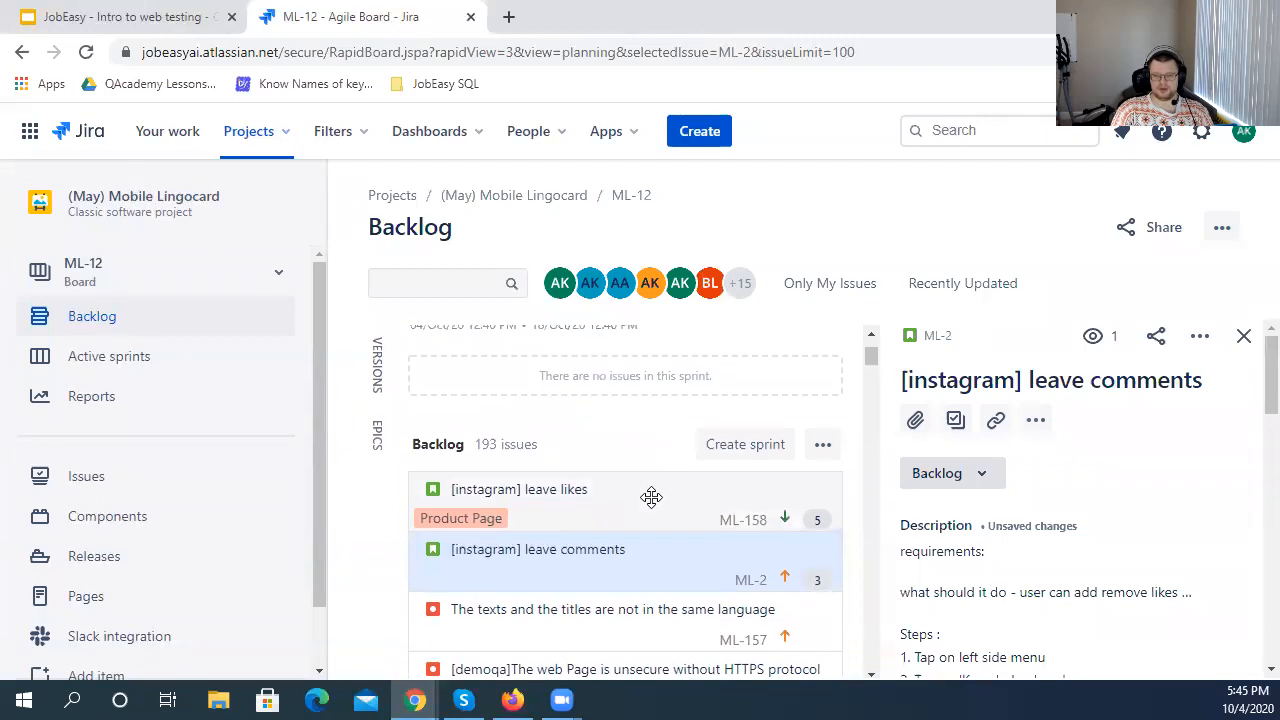
- Move "[instagram] leave likes" (ML-158) and "[instagram] leave comments" (ML-2) from the backlog into ML-12 Sprint 2, accepting the sprint scope changes
drag(614, 500, 640, 415)
click(820, 469)
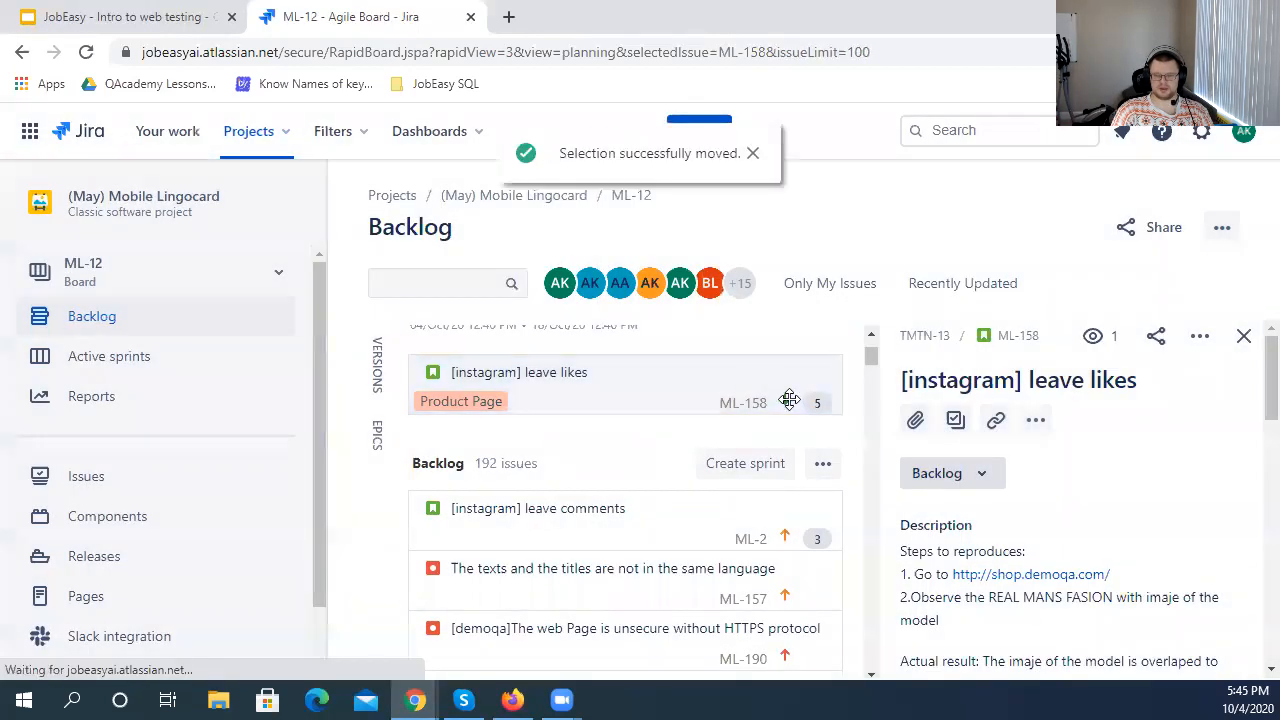
scroll(692, 374, down, 1)
drag(639, 520, 689, 460)
drag(491, 617, 495, 470)
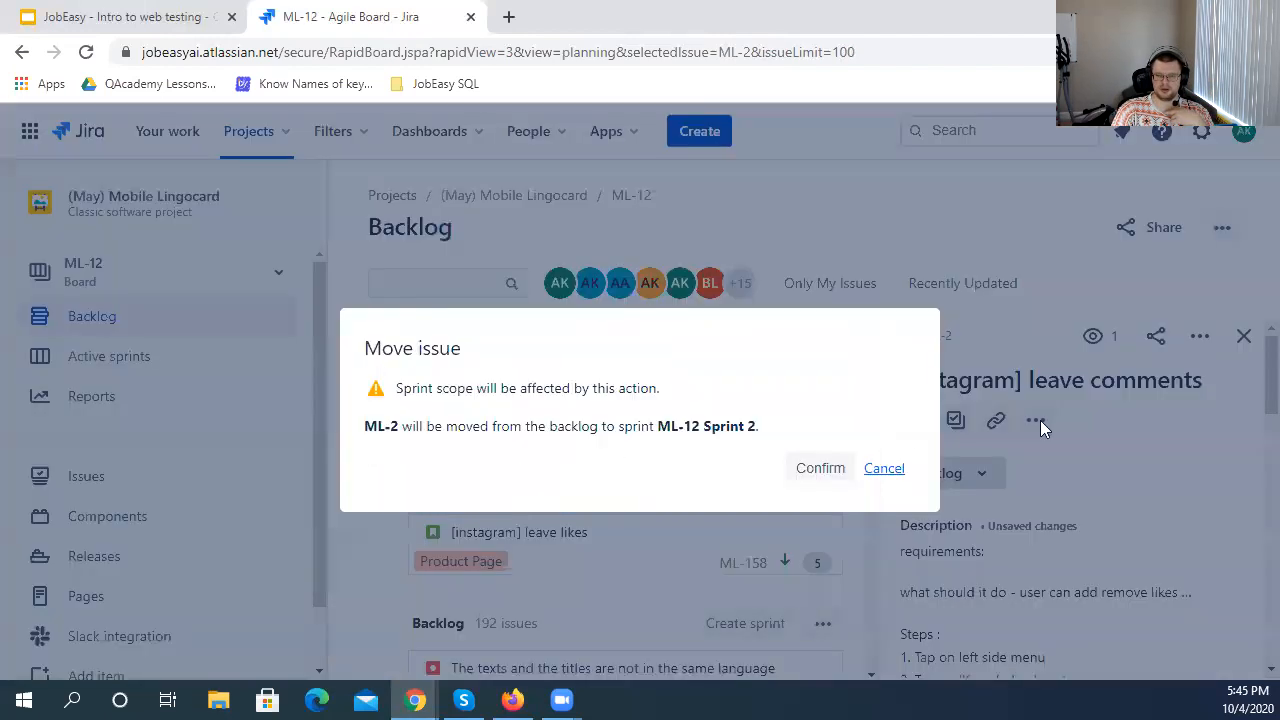
click(822, 466)
- Move the bug "The texts and the titles are not in the same language" (ML-157) into ML-12 Sprint 2, between the two Instagram stories
scroll(640, 600, down, 2)
drag(575, 479, 676, 432)
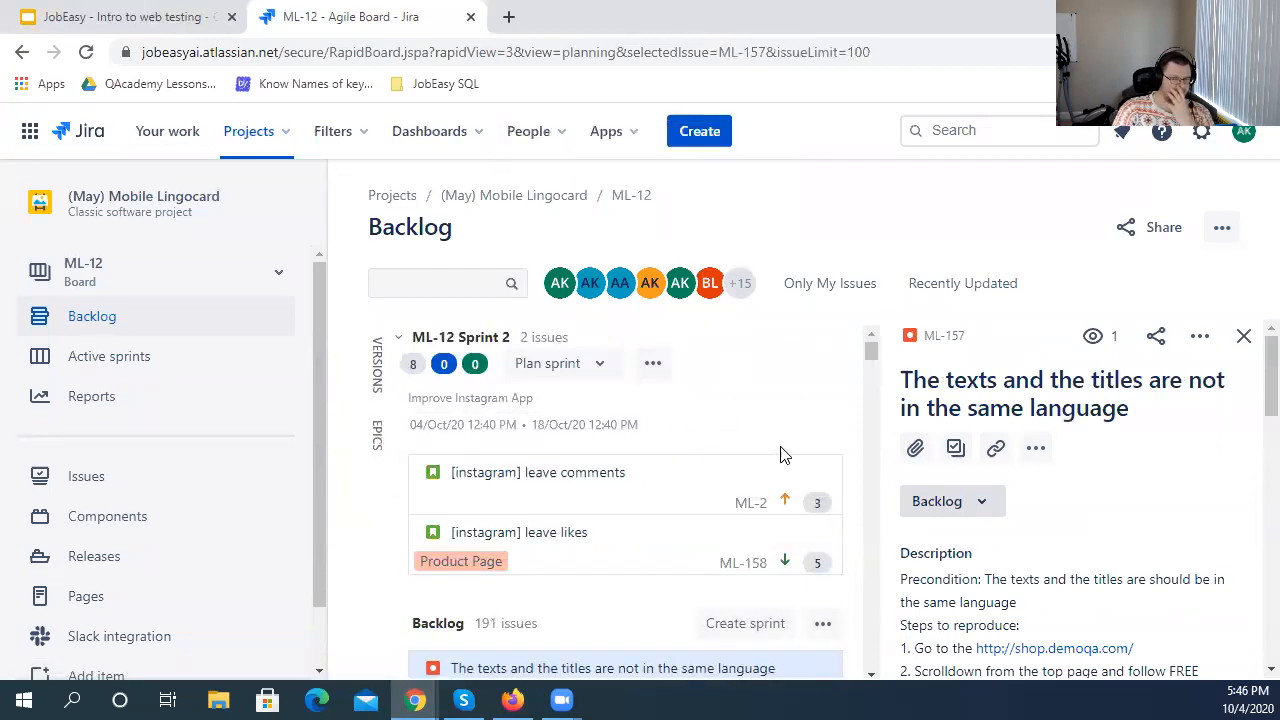
scroll(710, 450, down, 2)
drag(680, 477, 690, 362)
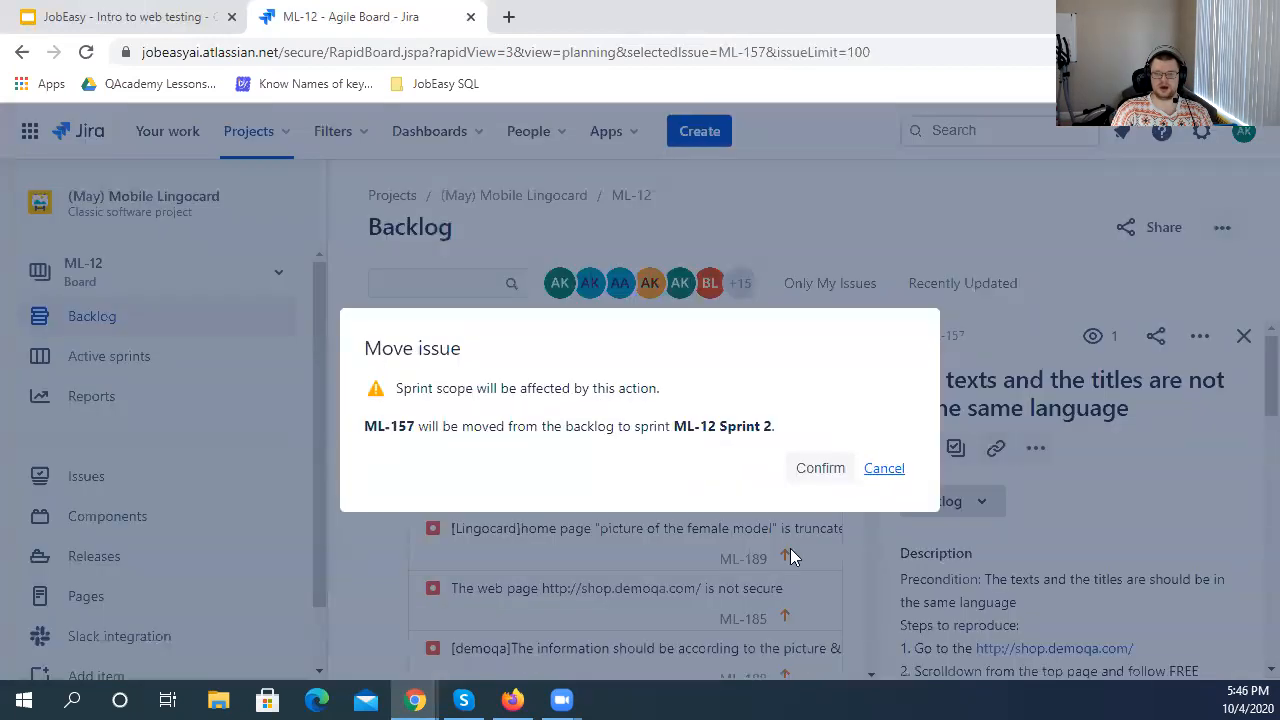
click(818, 468)
scroll(710, 460, up, 1)
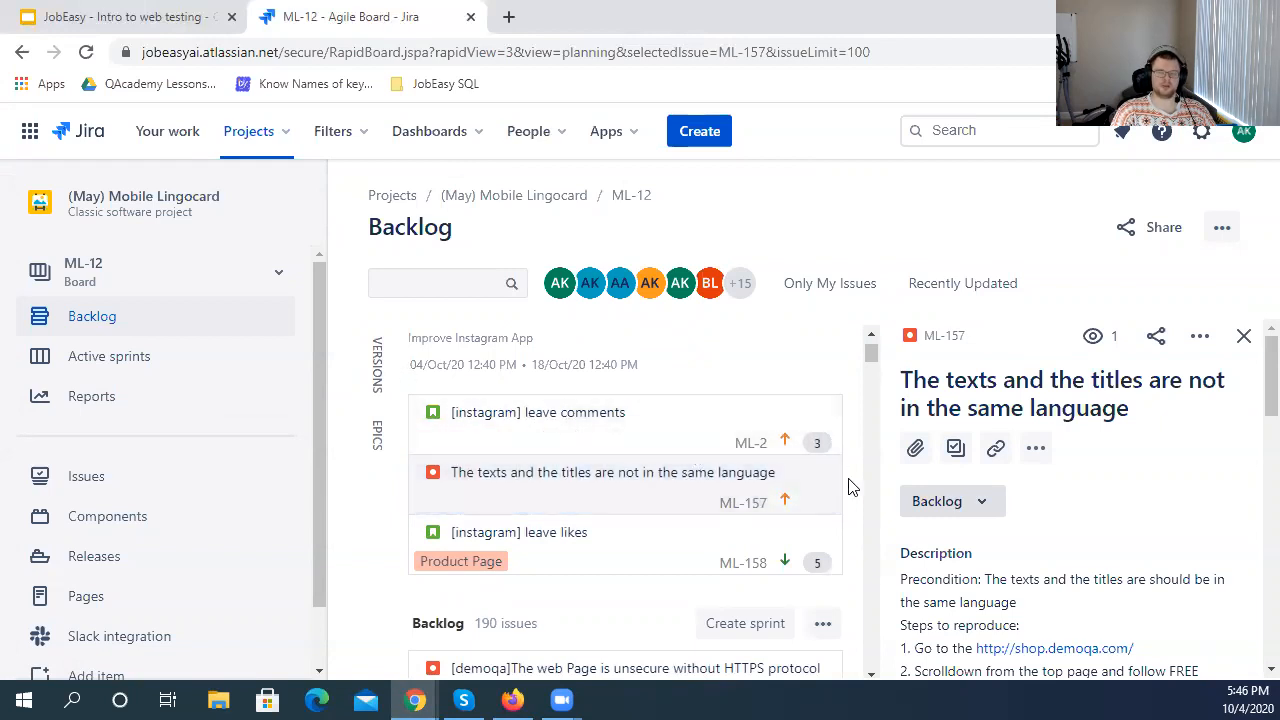
drag(838, 480, 815, 444)
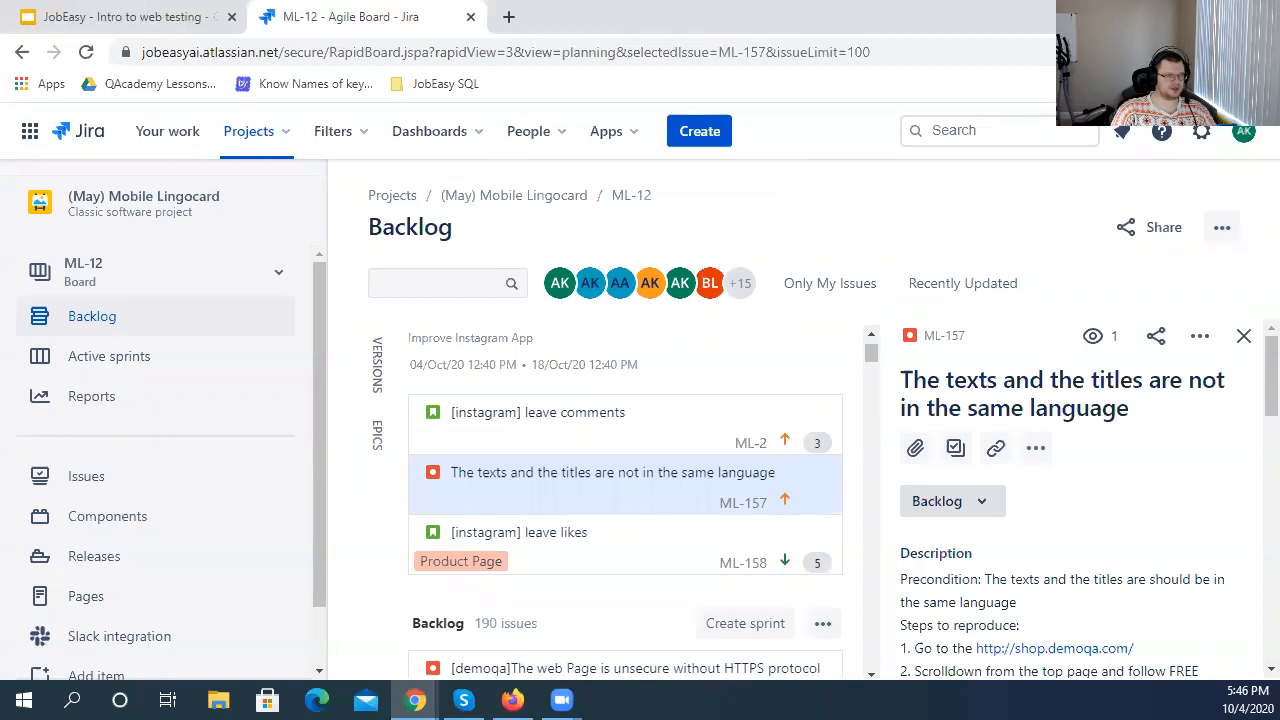
- Switch to the Google result for the Fibonacci sequence and put the numbers 0, 1, 2, 3, 5, 8, 13 into a Notepad note
key(alt+Tab)
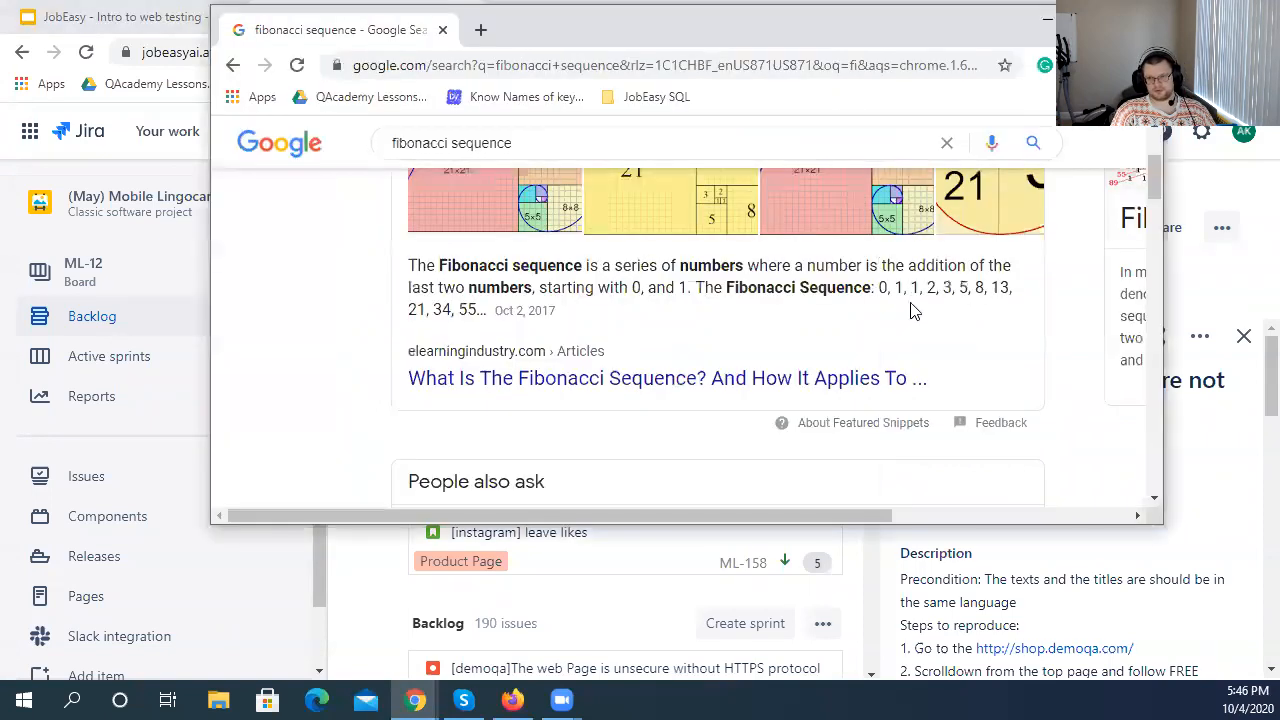
drag(879, 287, 1016, 296)
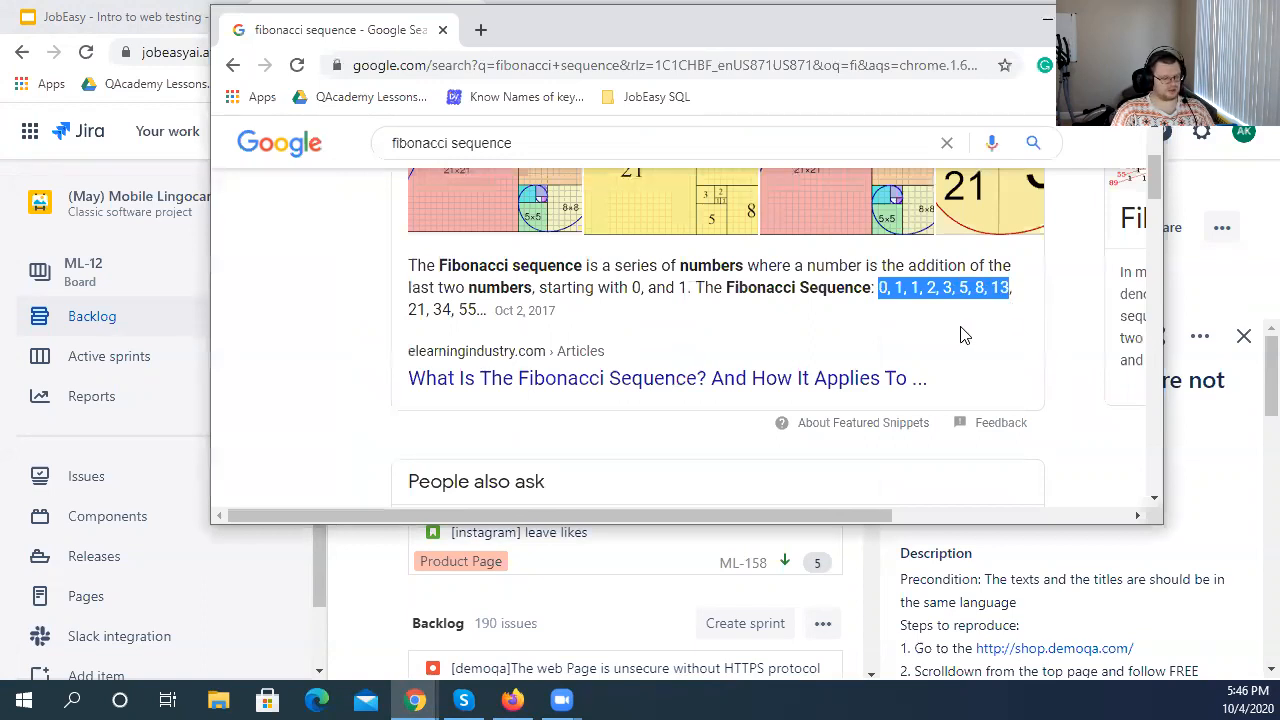
key(alt+Tab)
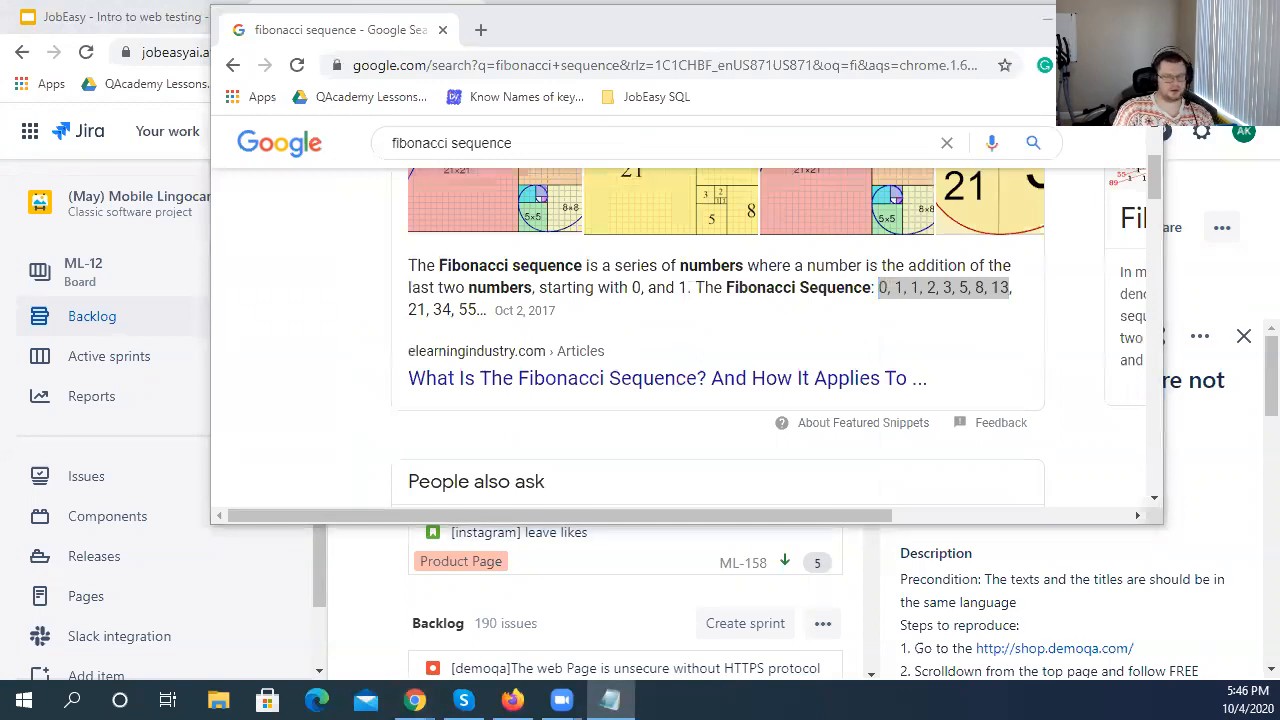
drag(543, 2, 543, 125)
click(1138, 19)
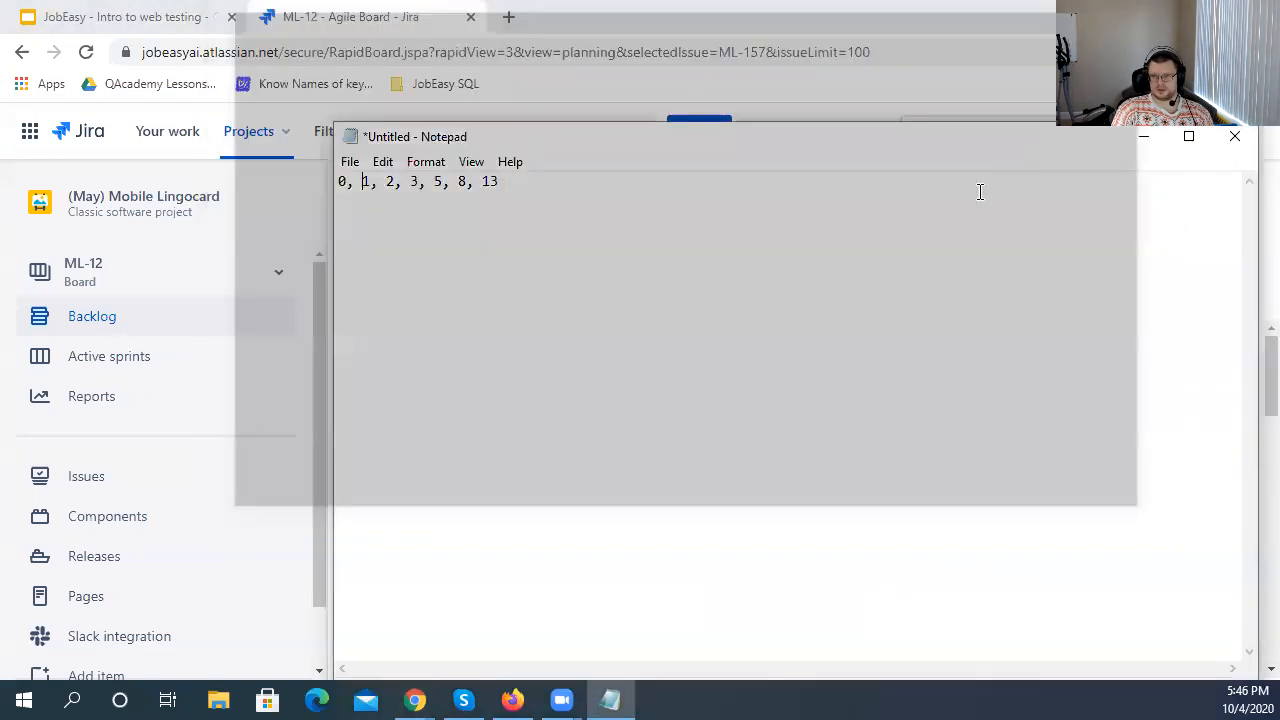
- Highlight the numbers 13, 8, 5 and 3 in the Notepad list to discuss them as estimates
drag(480, 185, 518, 190)
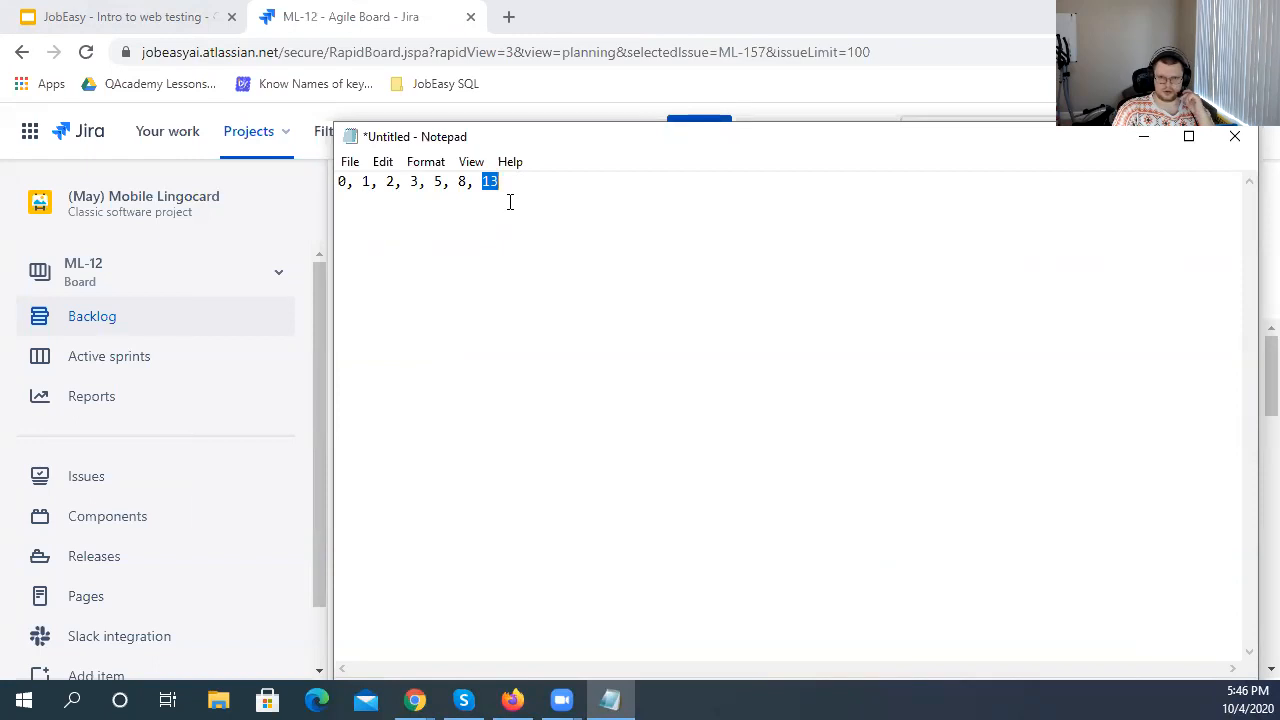
click(464, 181)
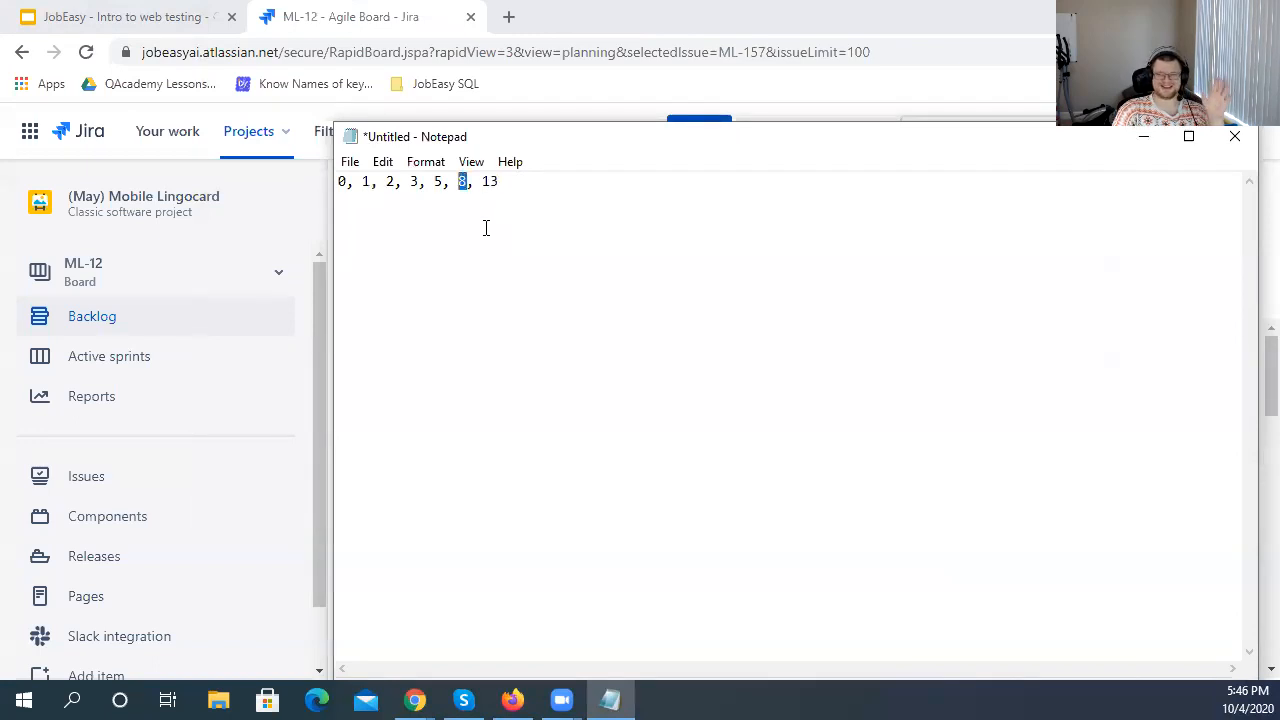
click(465, 212)
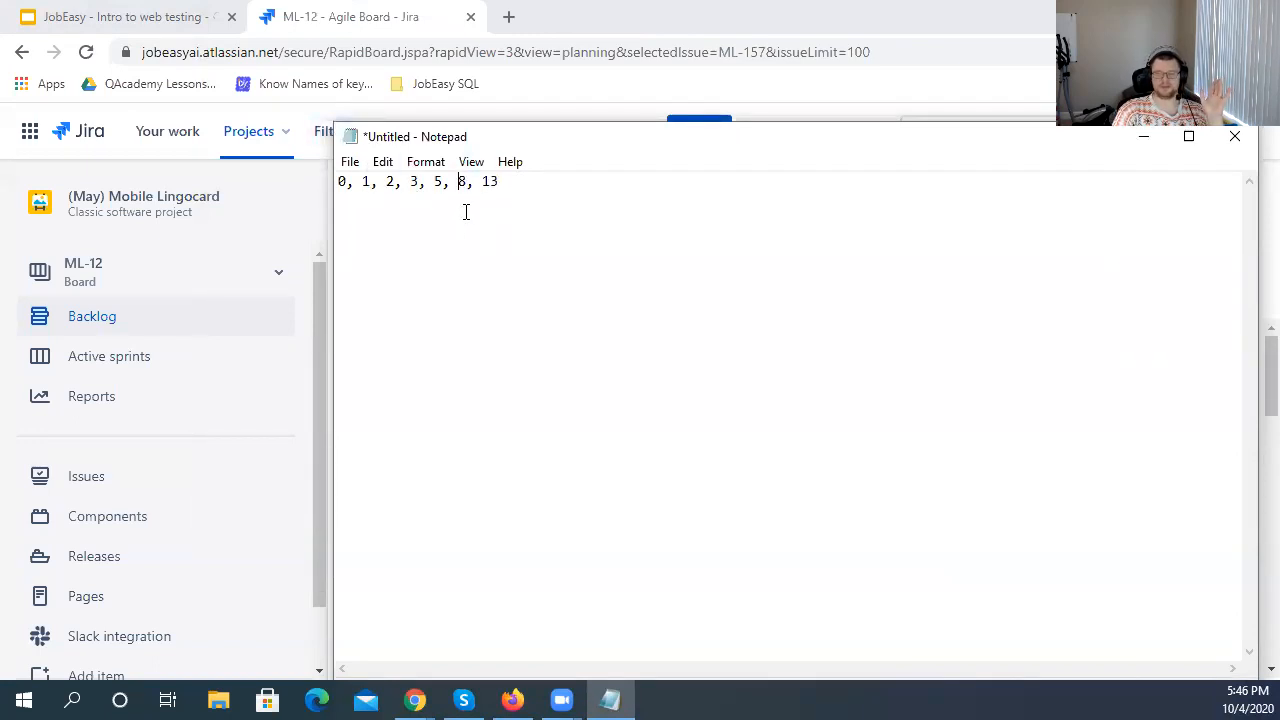
click(444, 200)
double_click(465, 187)
click(447, 187)
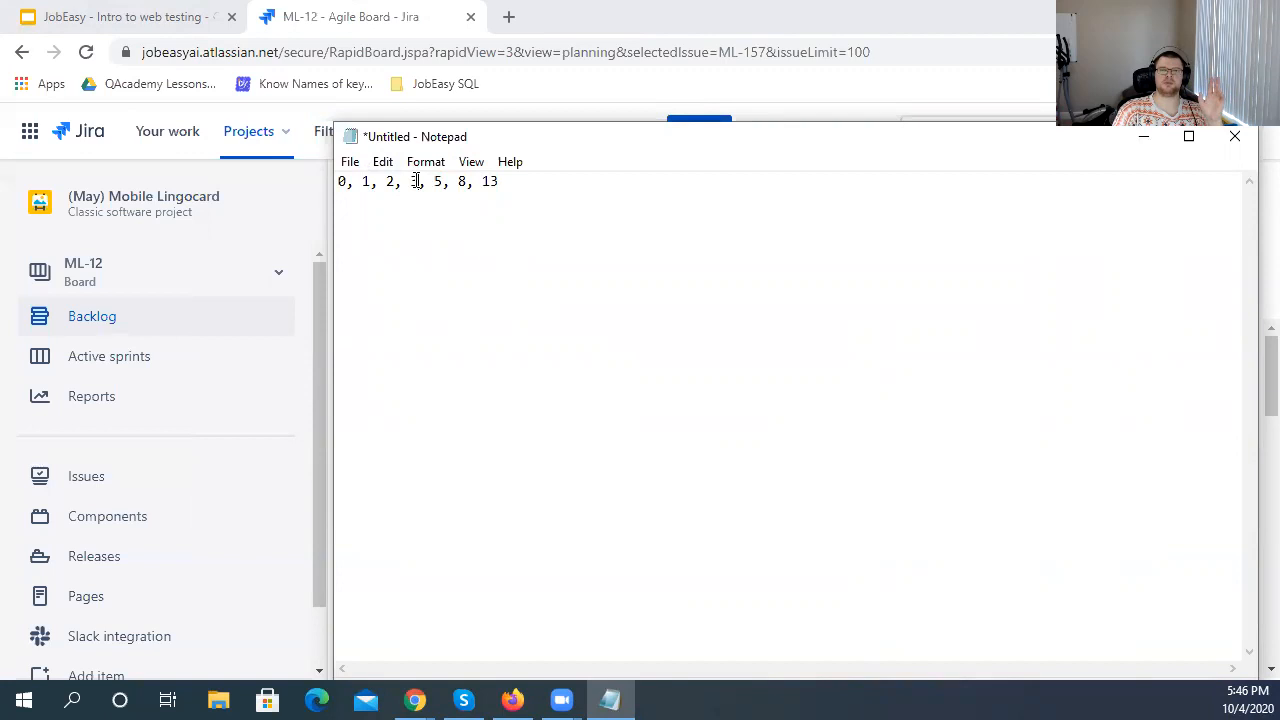
double_click(440, 190)
click(425, 195)
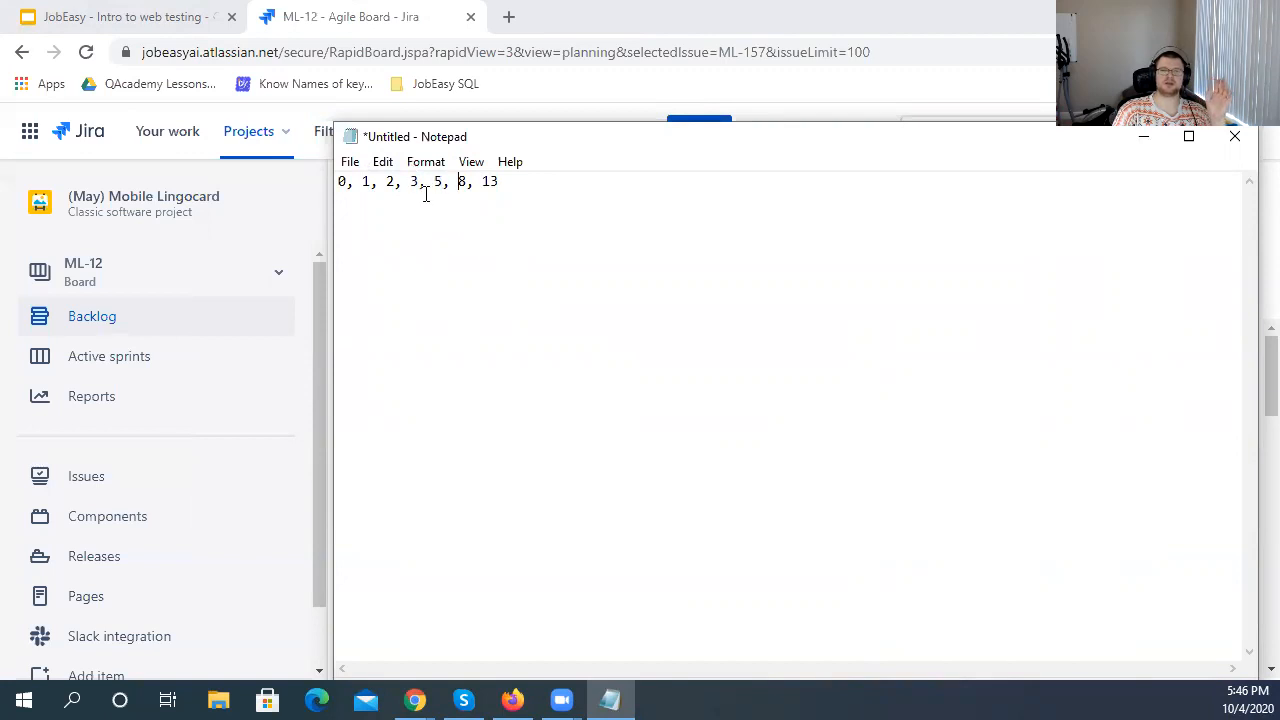
double_click(417, 187)
click(389, 182)
double_click(440, 190)
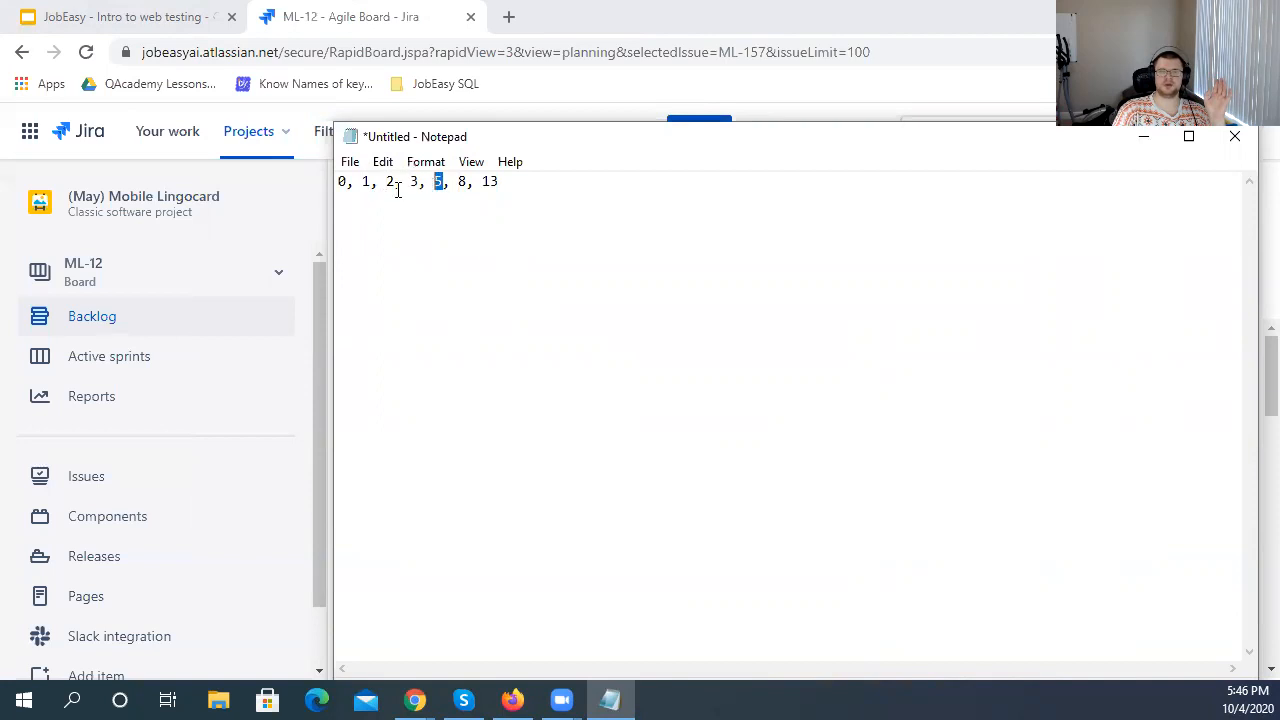
- Delete the leading 0 from the list so it reads 1, 2, 3, 5, 8, 13, and shrink the Notepad window beside the sprint issues
double_click(368, 186)
click(388, 186)
drag(365, 188, 337, 190)
key(BackSpace)
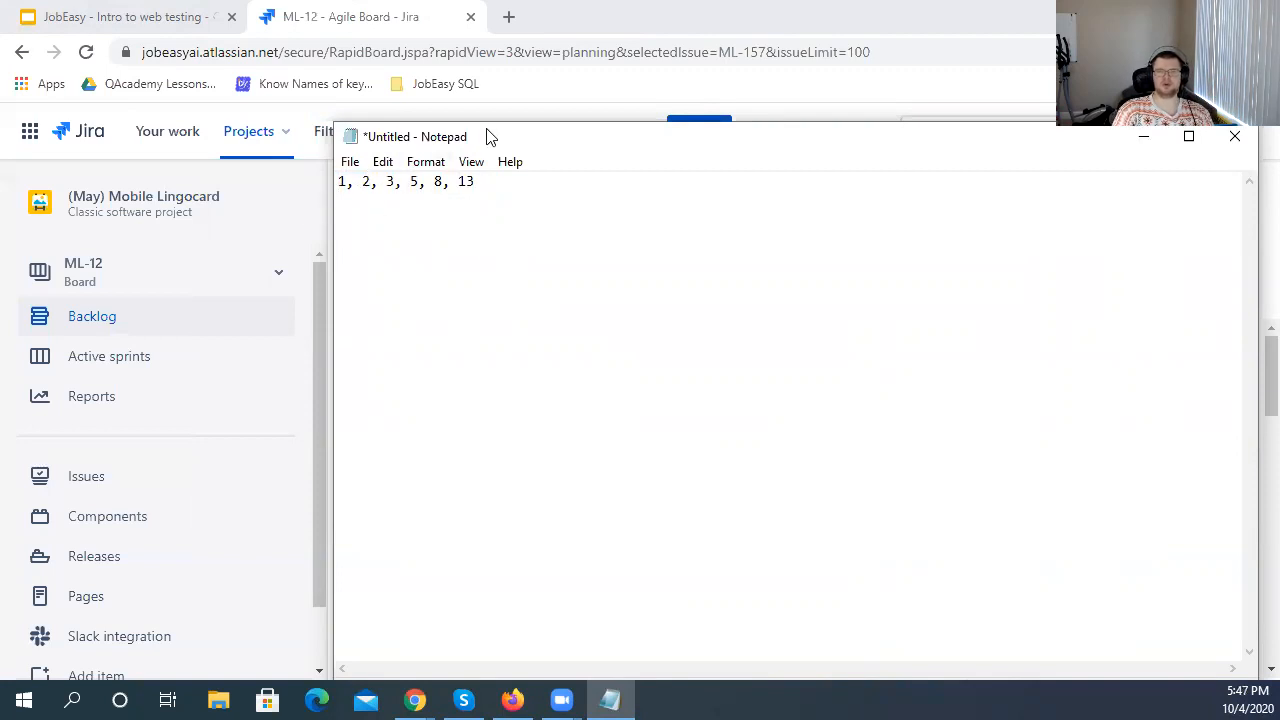
drag(480, 136, 231, 58)
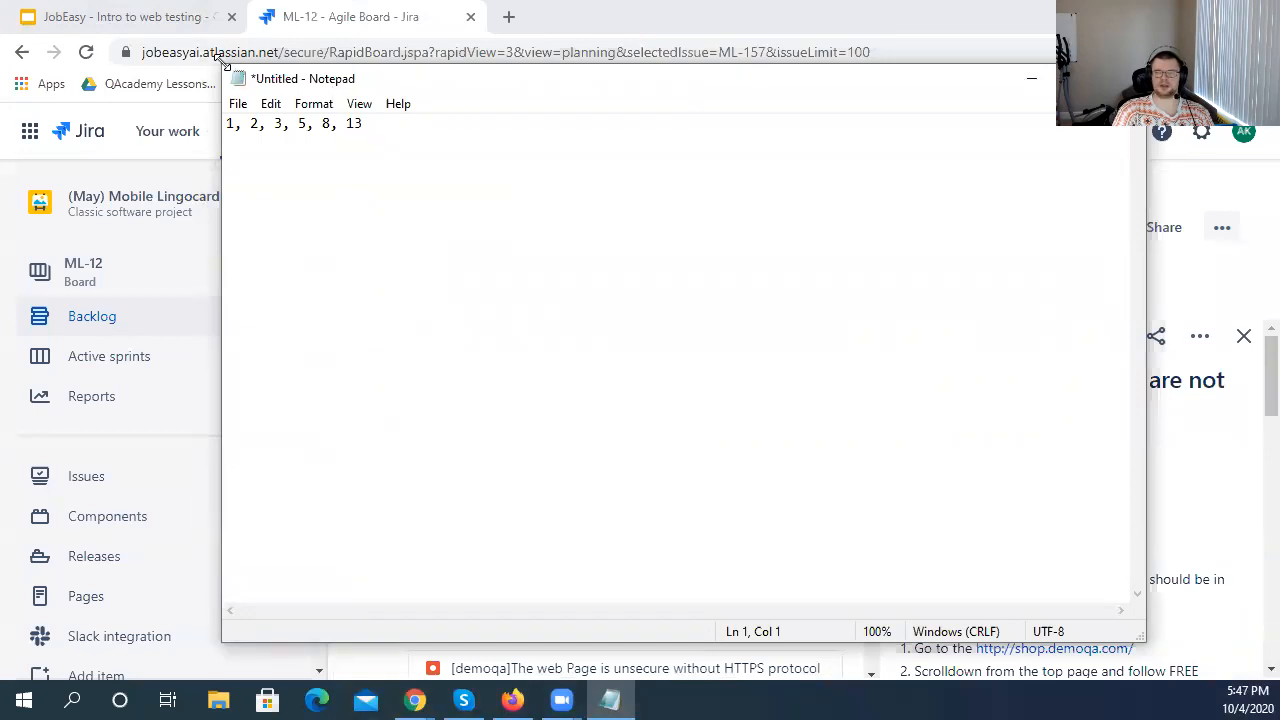
drag(224, 62, 883, 485)
drag(983, 505, 1035, 481)
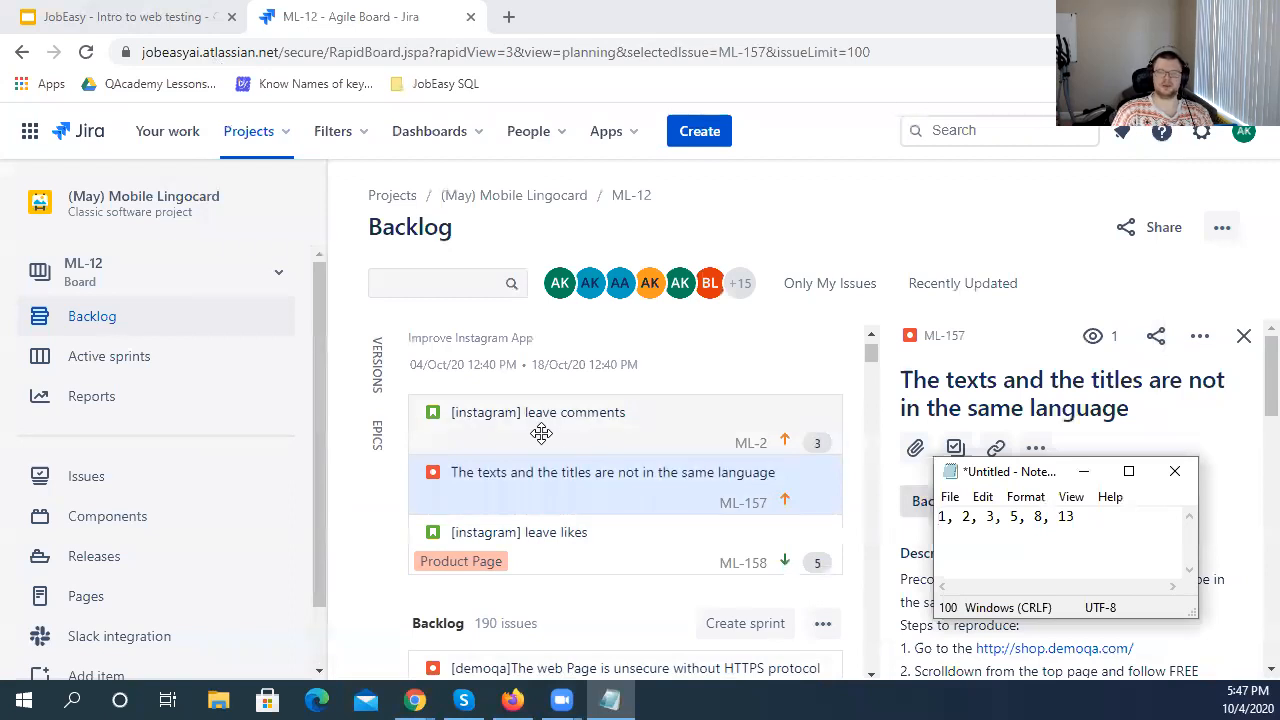
- Set the story points of "[instagram] leave likes" (ML-158) to 8 in Jira and save the estimate
click(566, 438)
click(720, 548)
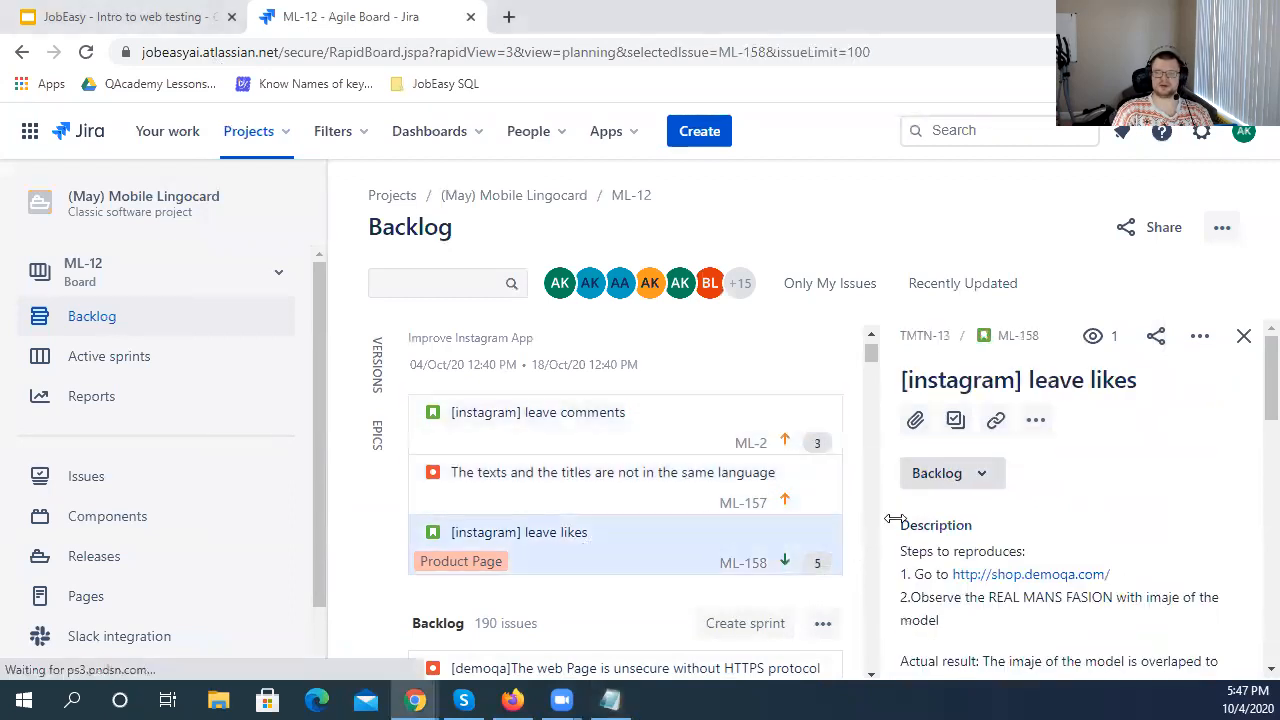
scroll(971, 486, down, 10)
scroll(997, 560, down, 3)
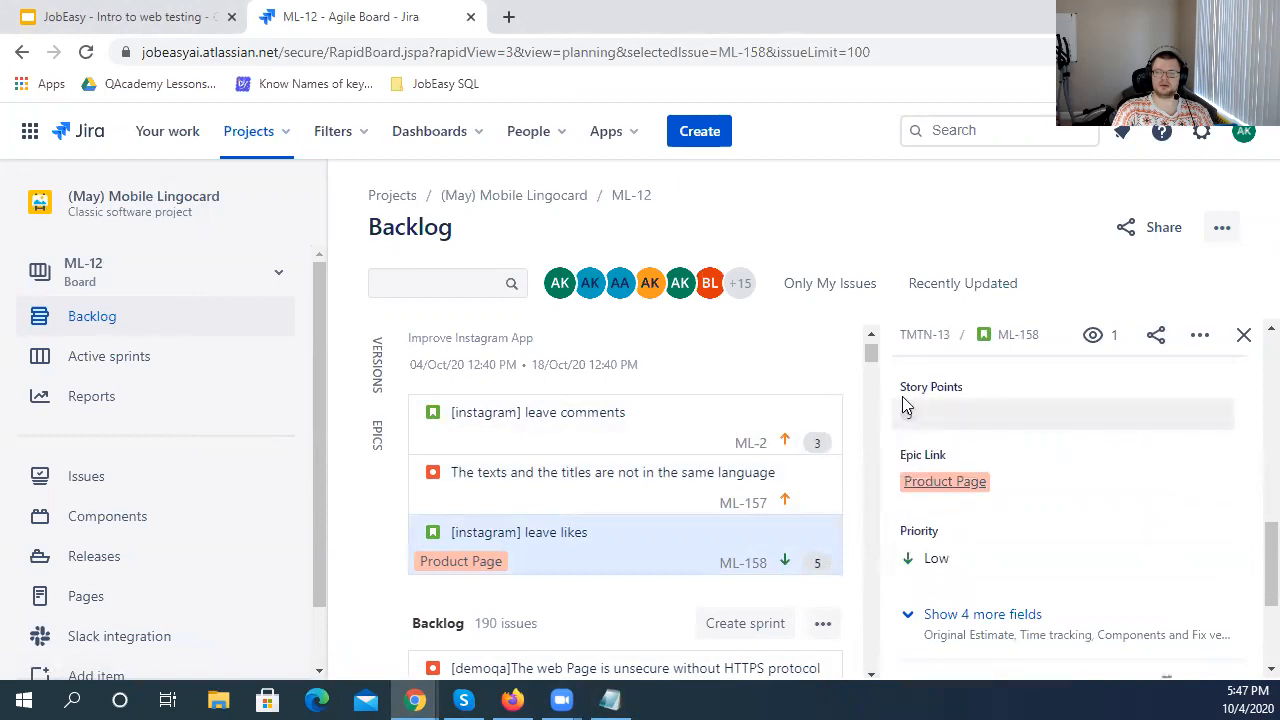
click(915, 412)
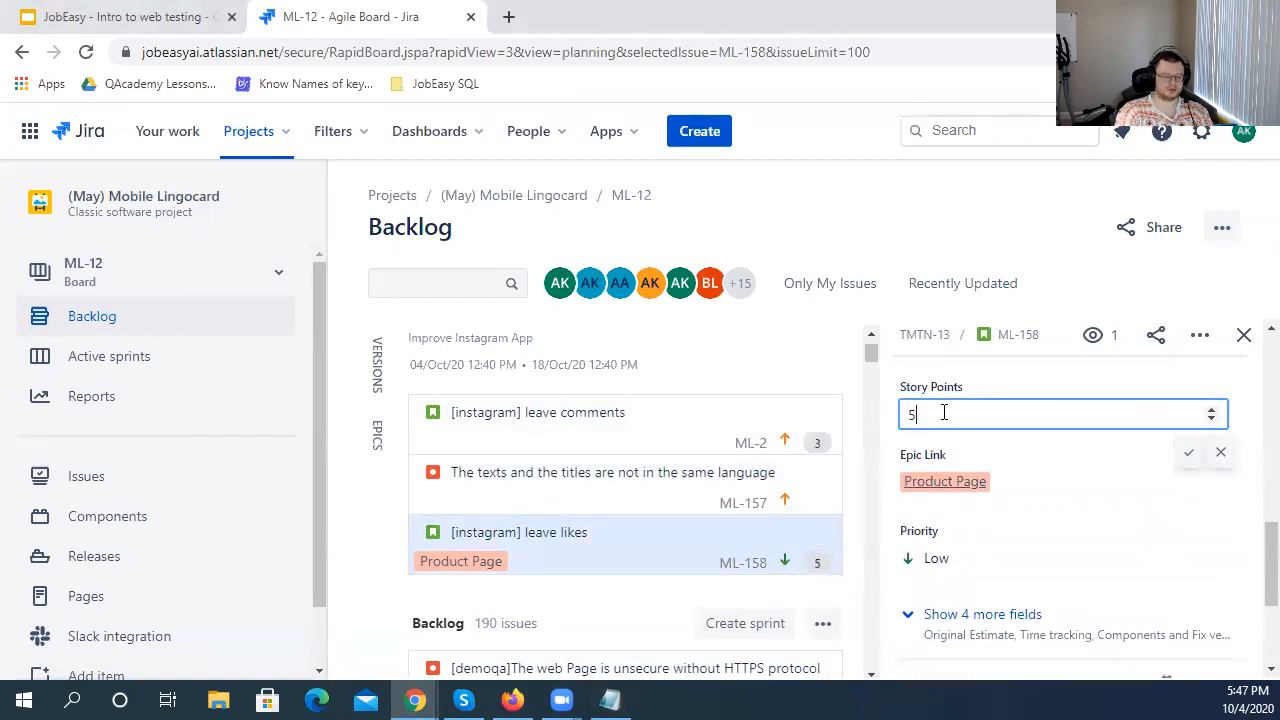
text(8)
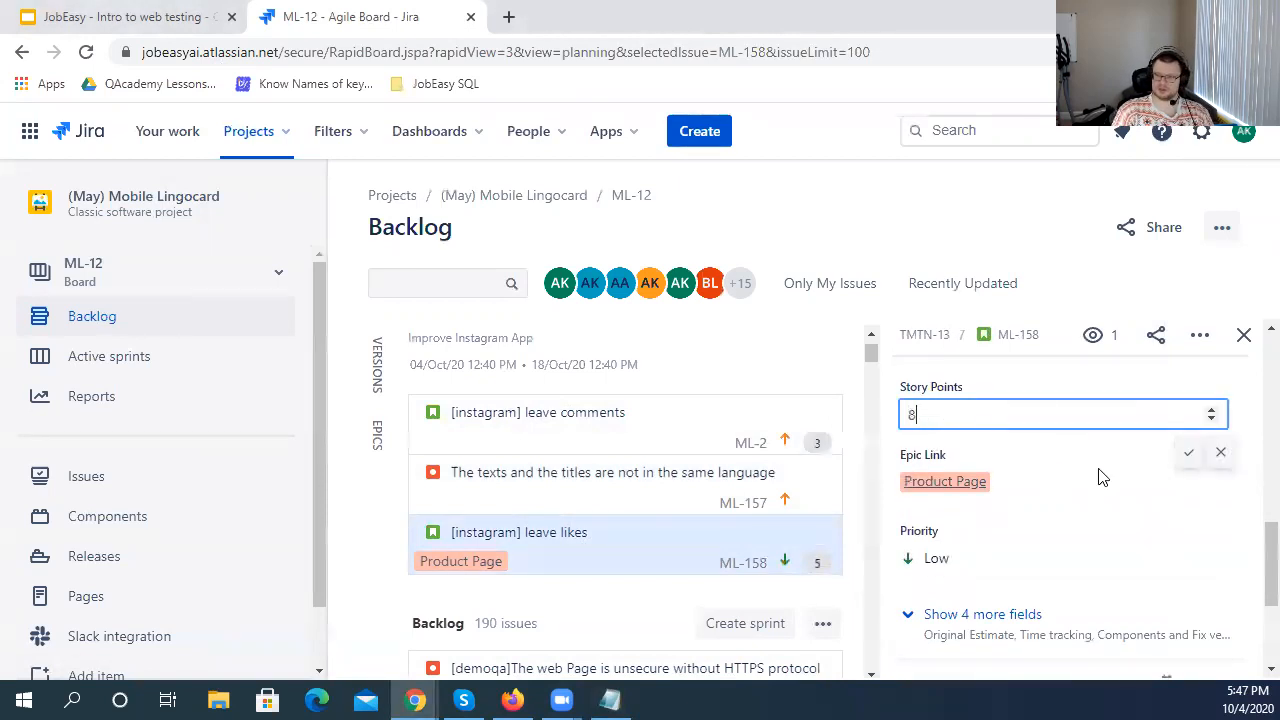
click(1188, 452)
scroll(938, 515, up, 10)
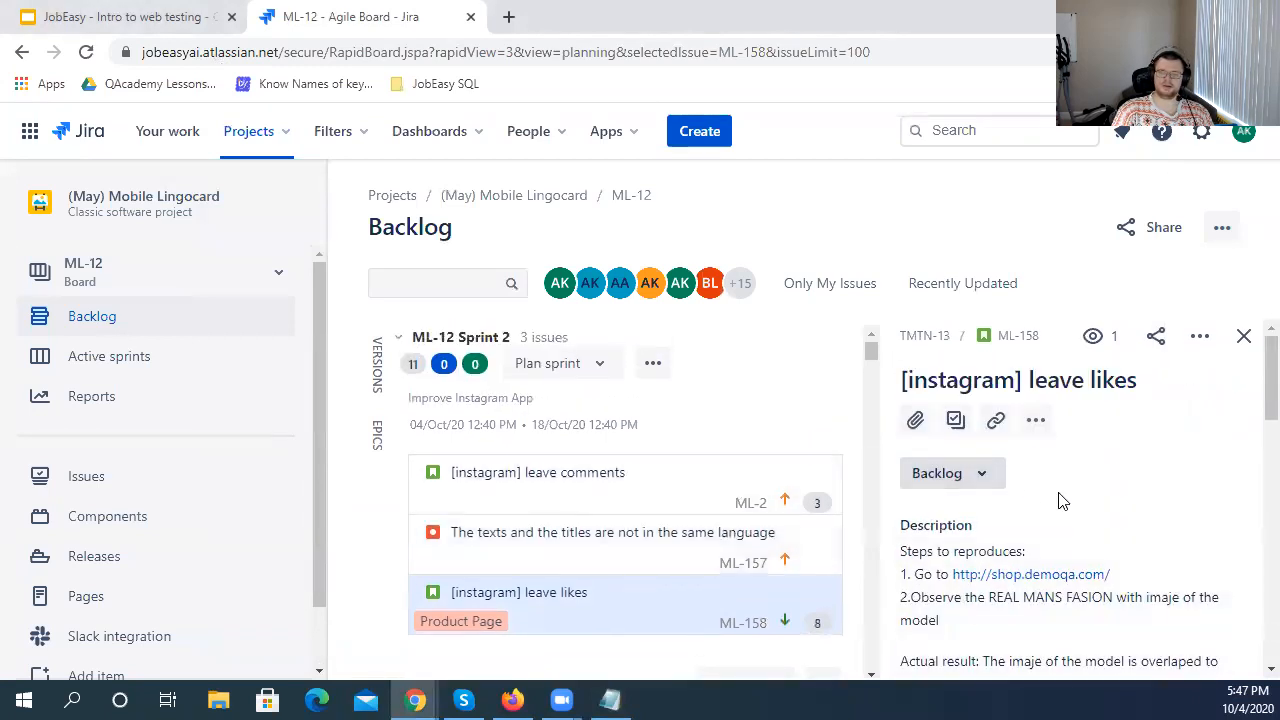
- Compare the details and story points of "[instagram] leave comments" (ML-2) and "[instagram] leave likes" (ML-158) in the sprint
scroll(789, 471, down, 2)
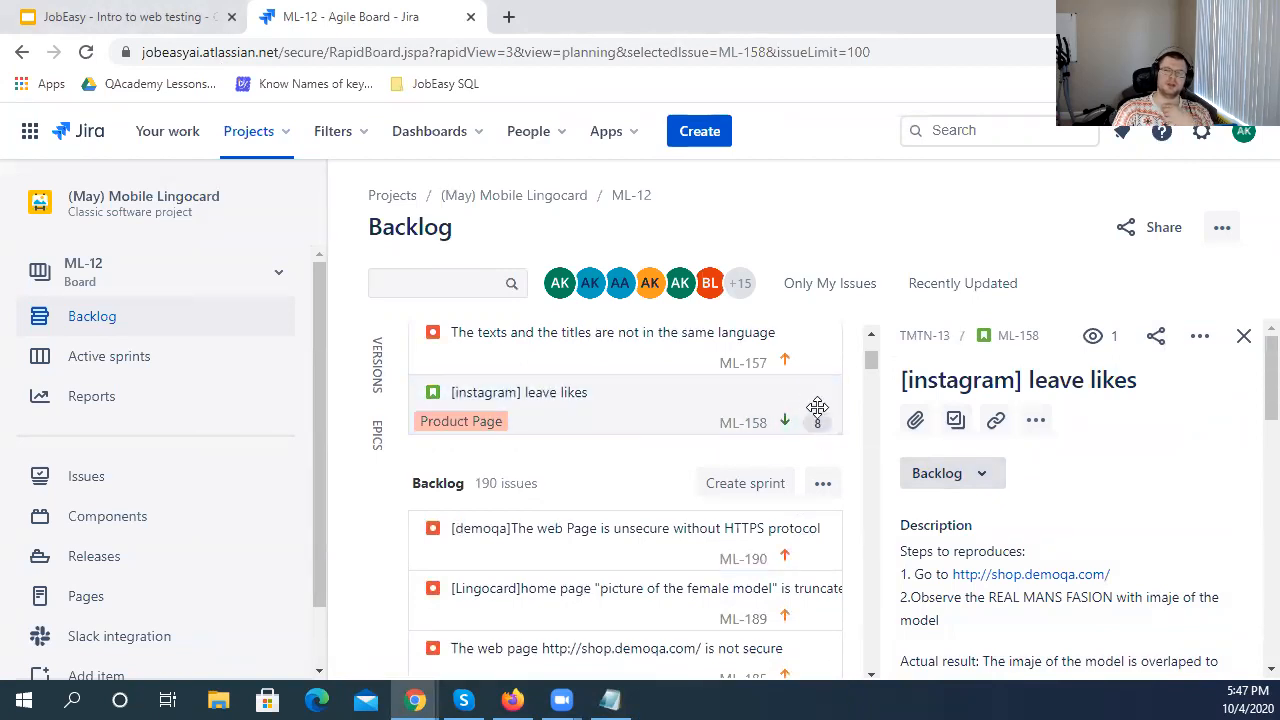
scroll(609, 413, up, 1)
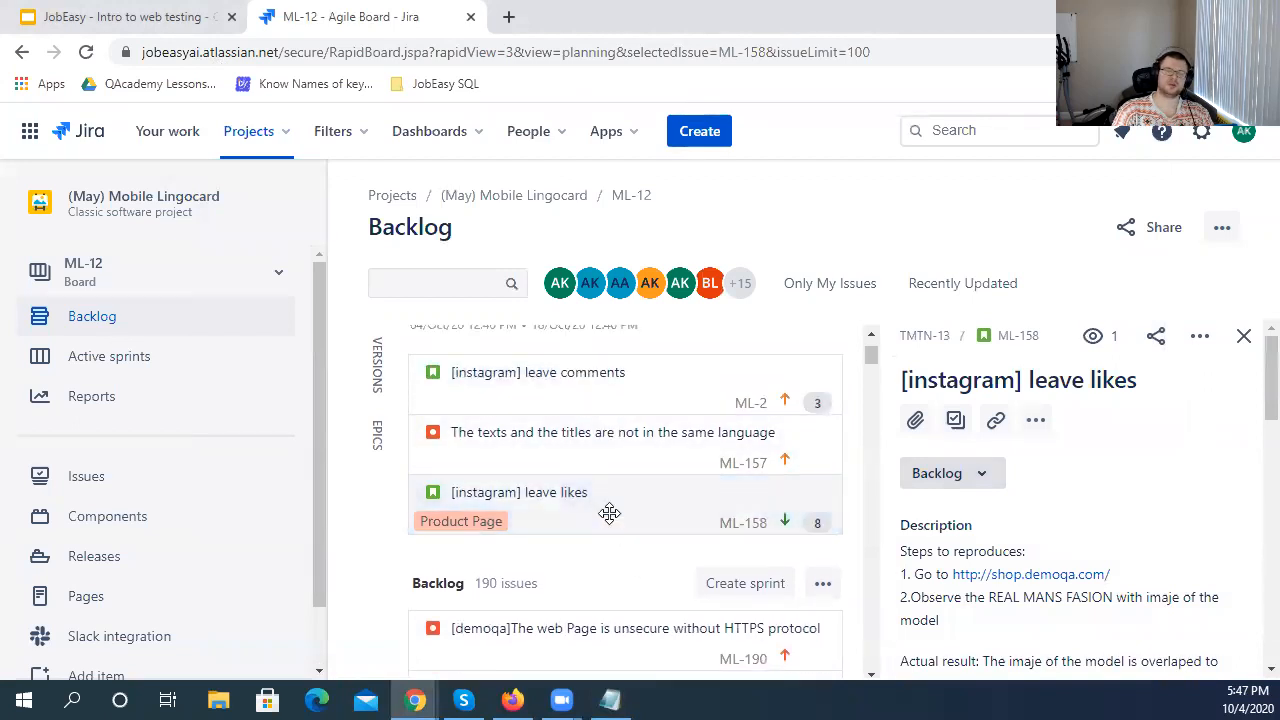
click(654, 400)
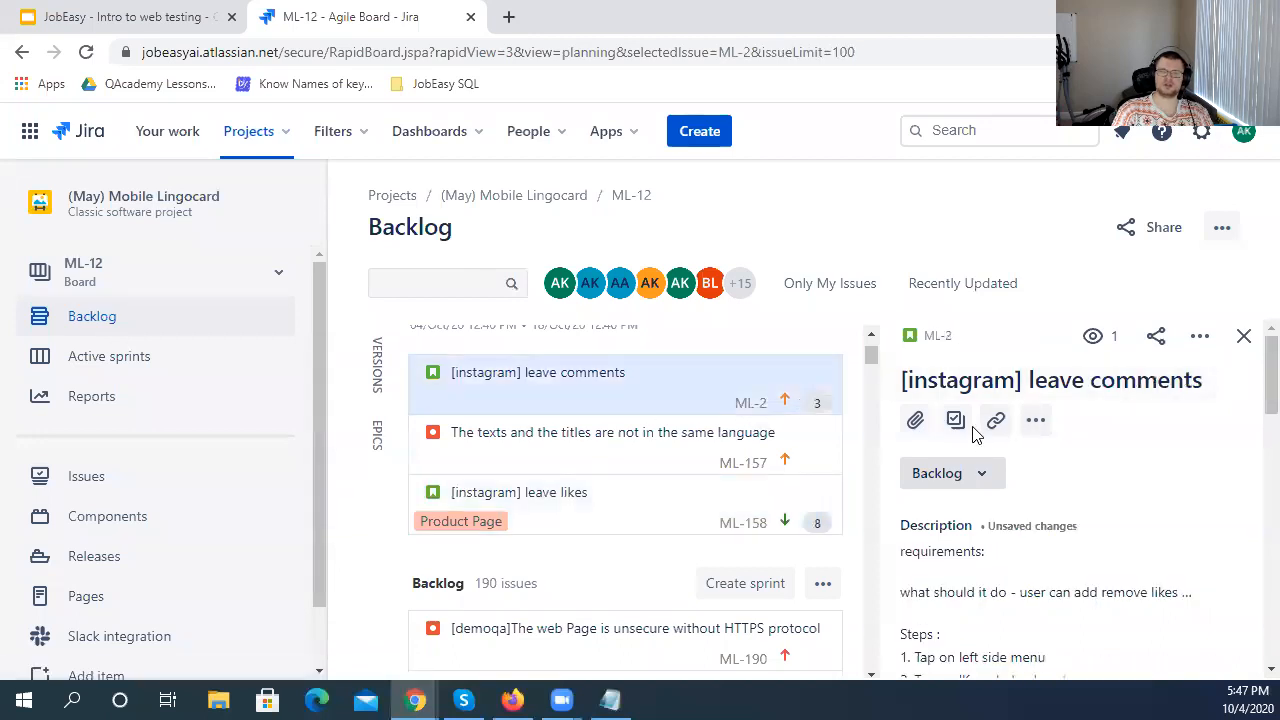
scroll(985, 460, down, 10)
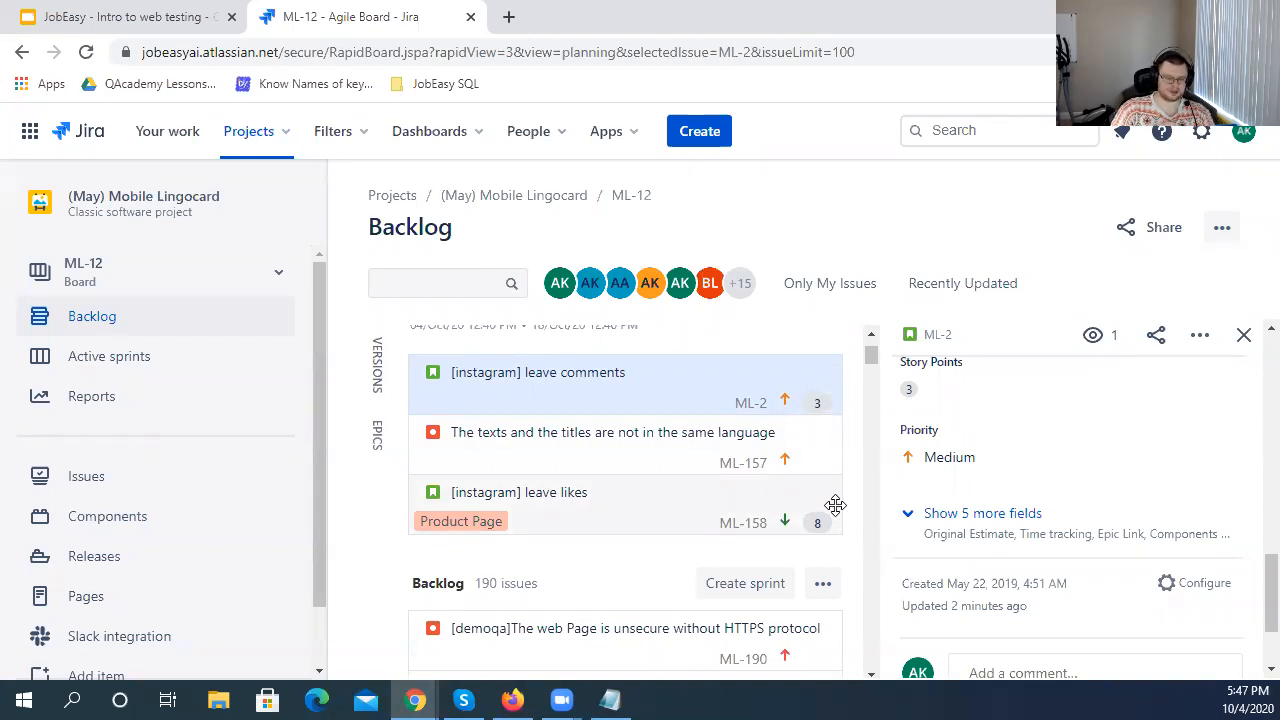
click(605, 488)
click(602, 402)
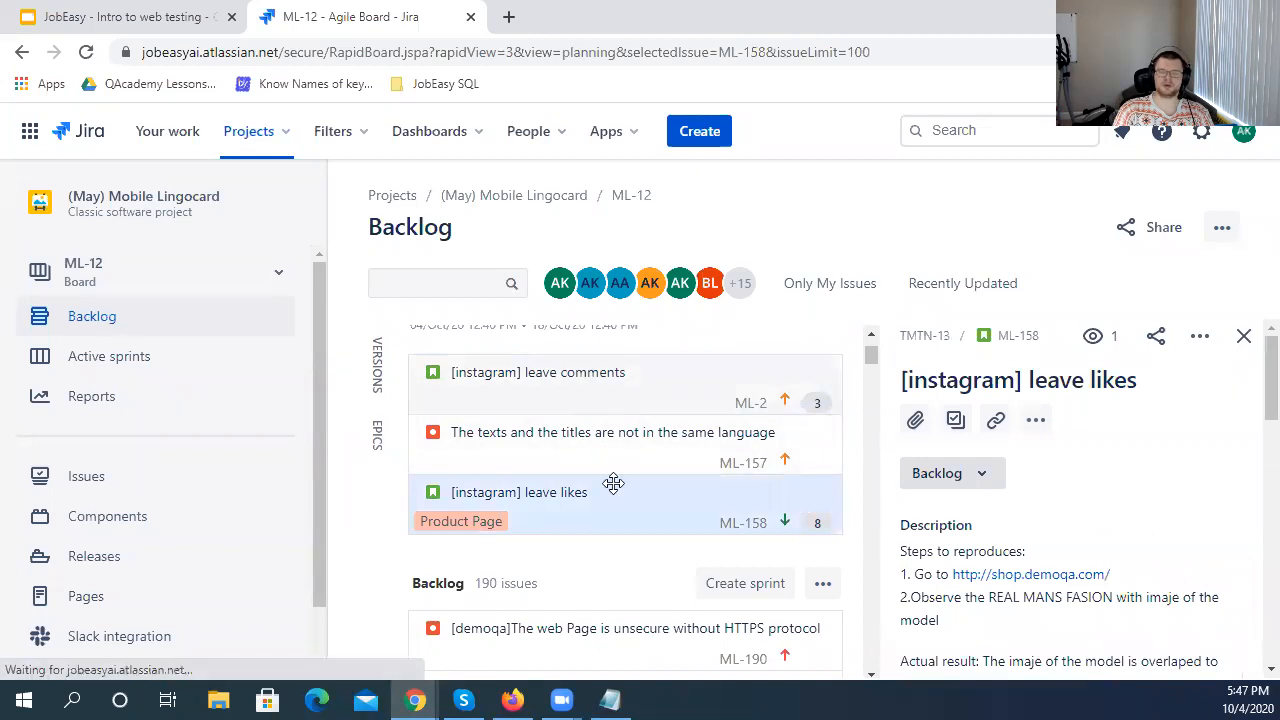
click(611, 490)
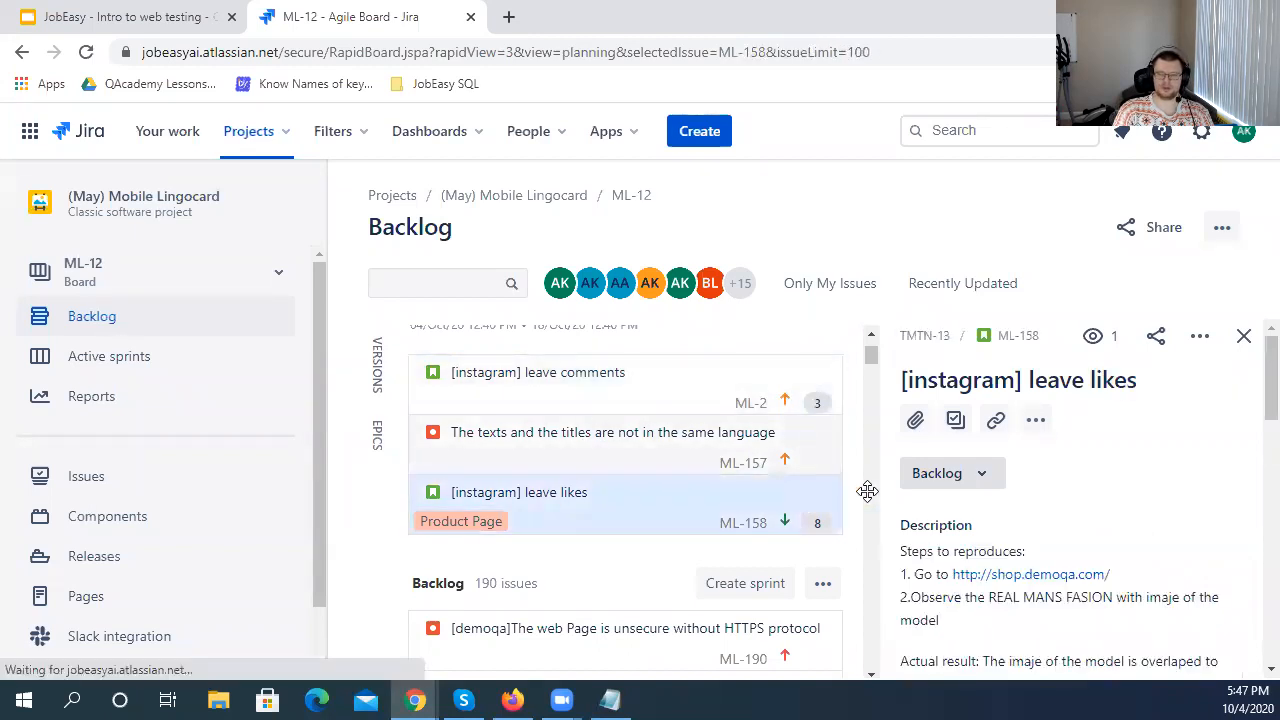
- Look through the issue details of bug ML-157, from its environment and attachments to its activity, for an estimate field
click(822, 460)
scroll(1010, 545, down, 10)
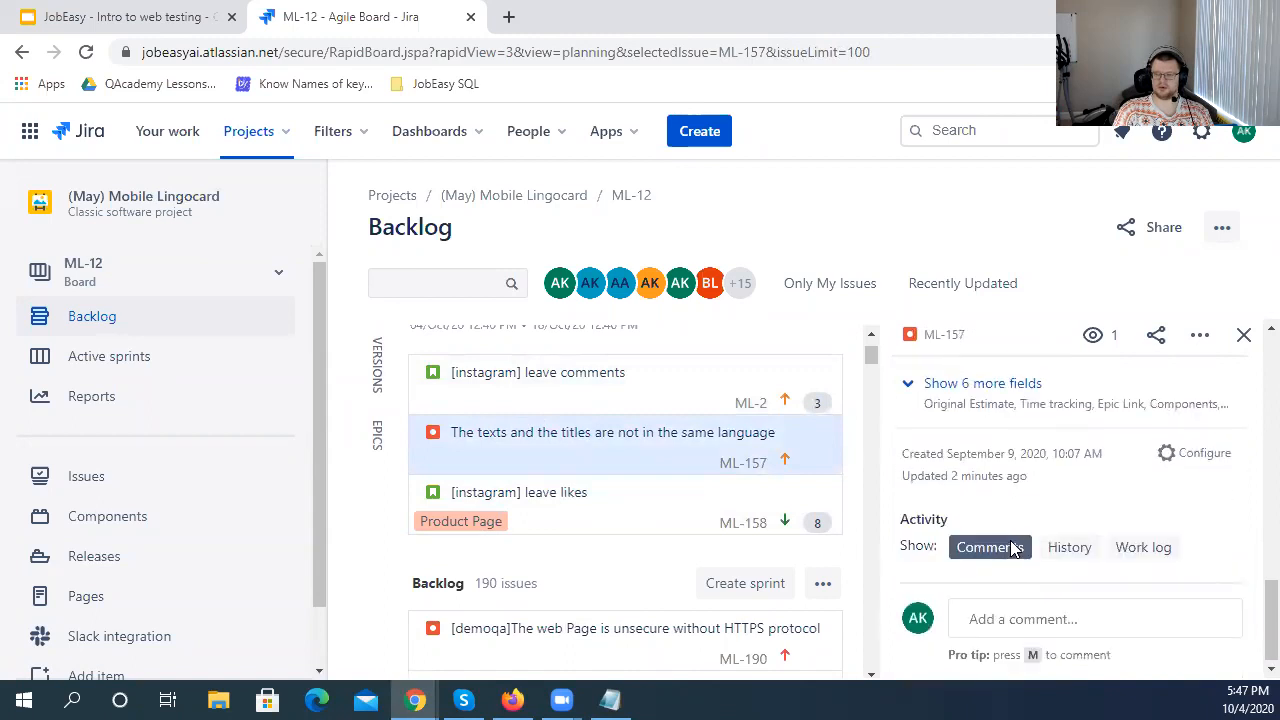
scroll(1000, 545, up, 5)
scroll(976, 525, up, 3)
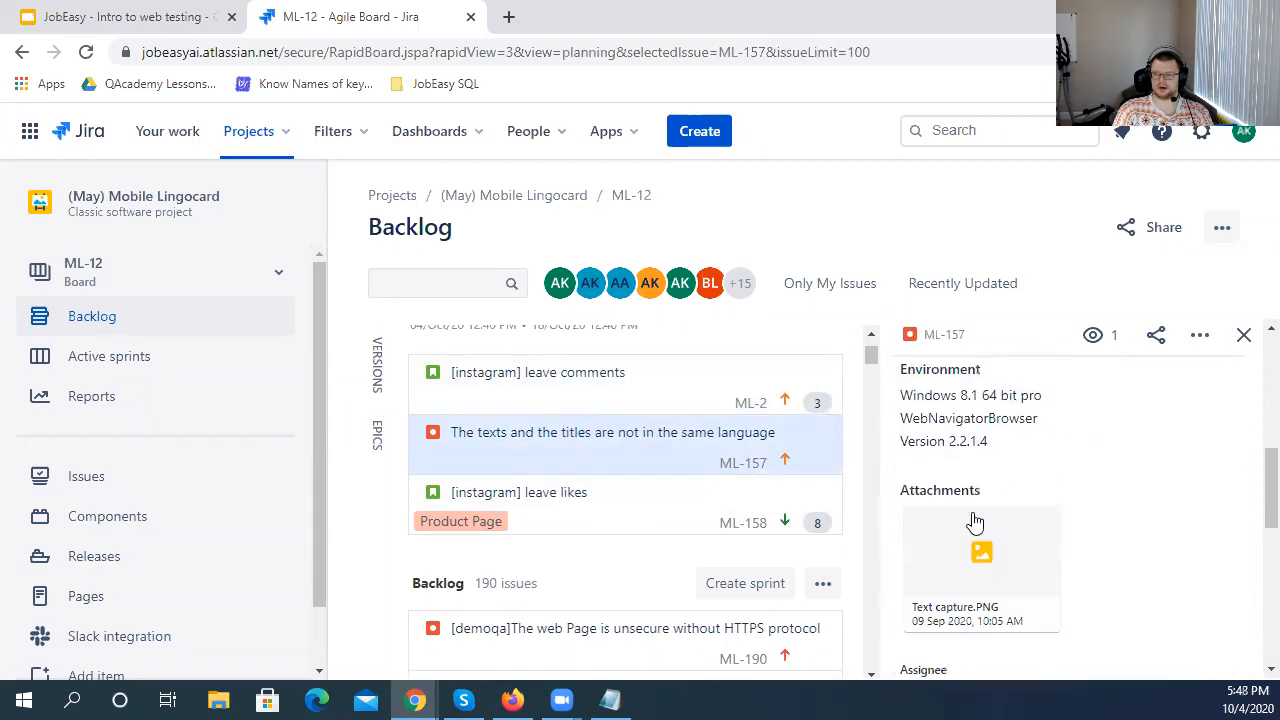
scroll(985, 530, down, 6)
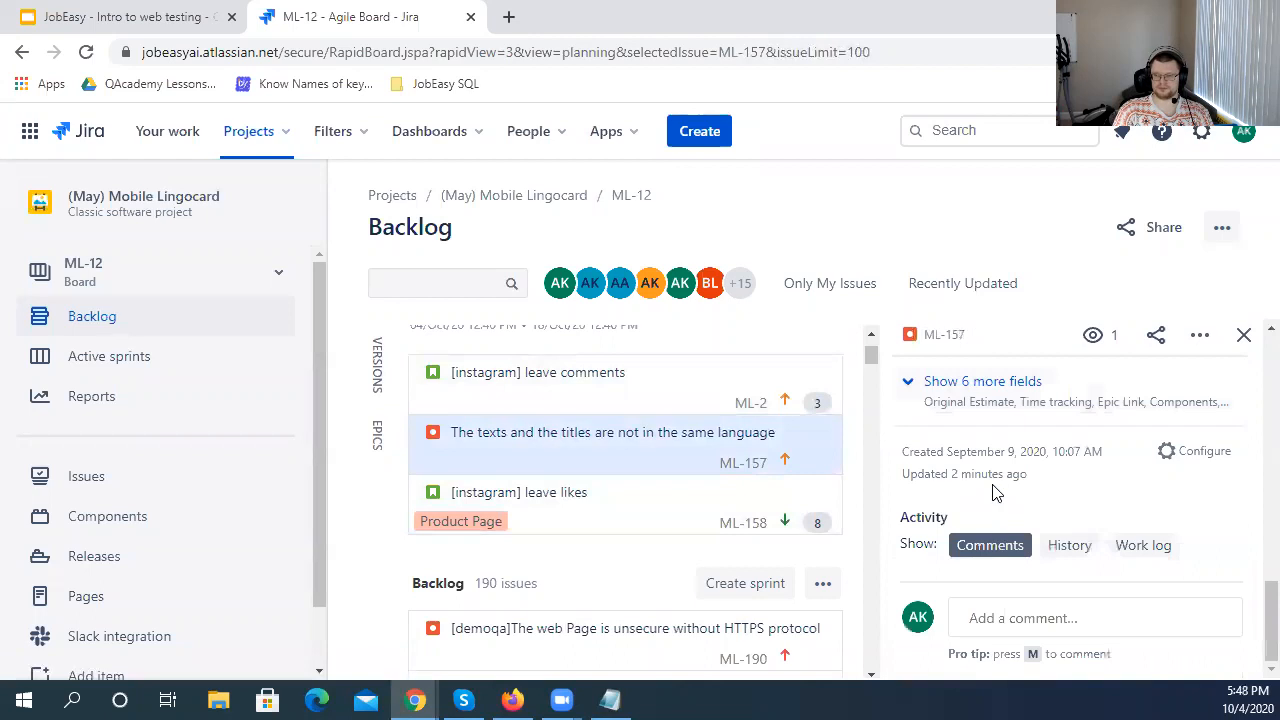
- View the three sprint issues ML-158, ML-157 and ML-2 in turn to compare the stories with the bug, ending on ML-157
click(623, 512)
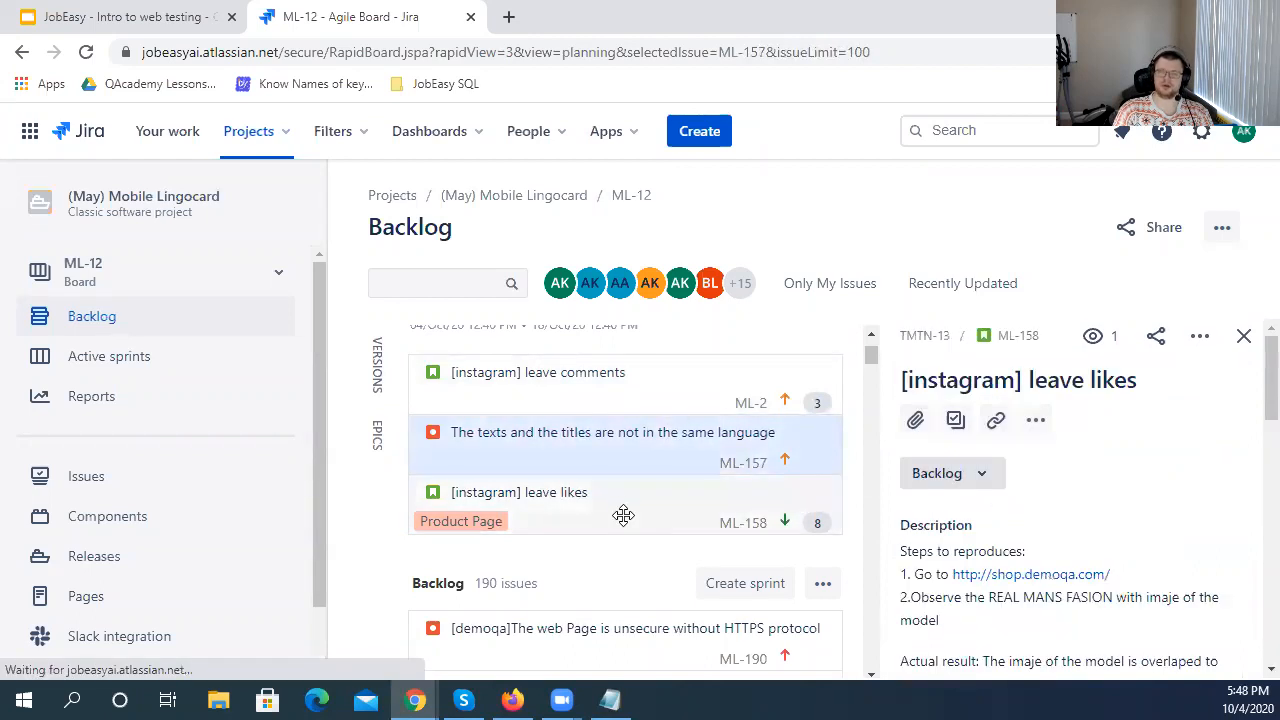
click(579, 434)
click(569, 389)
click(645, 516)
click(755, 463)
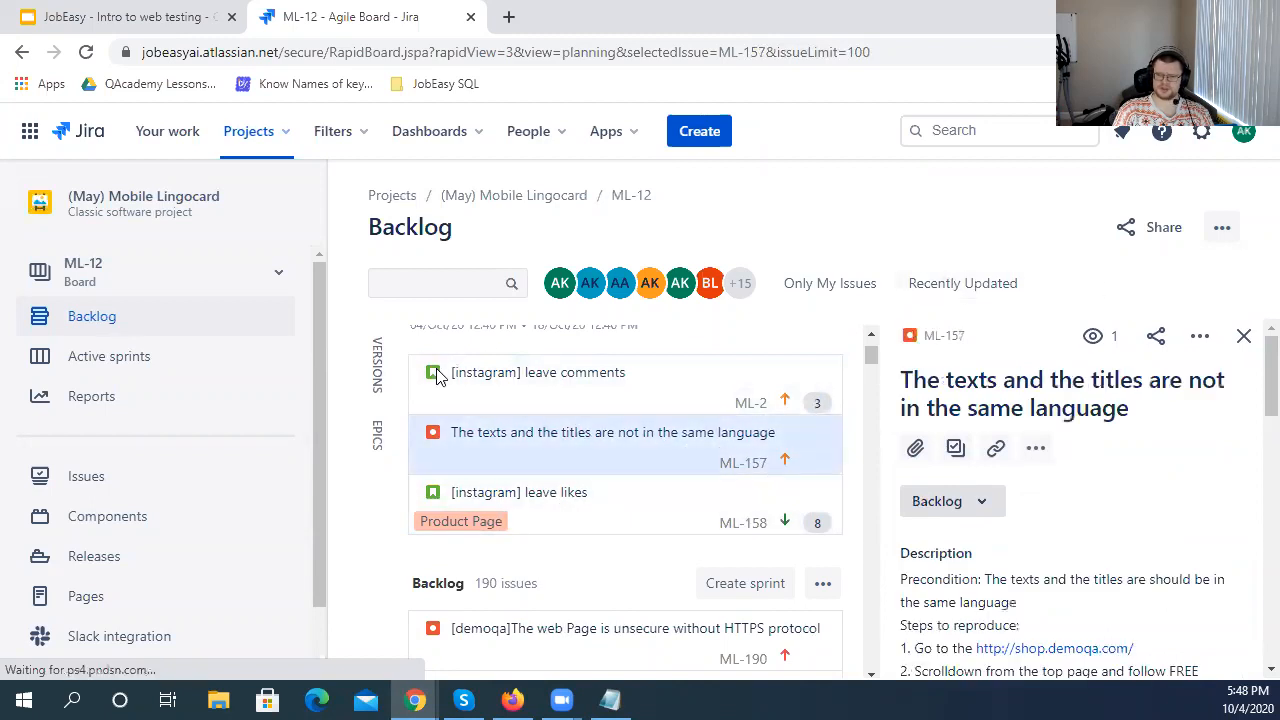
- Review the ML-12 Sprint 2 header and its issue list with the story ML-158 opened
click(505, 500)
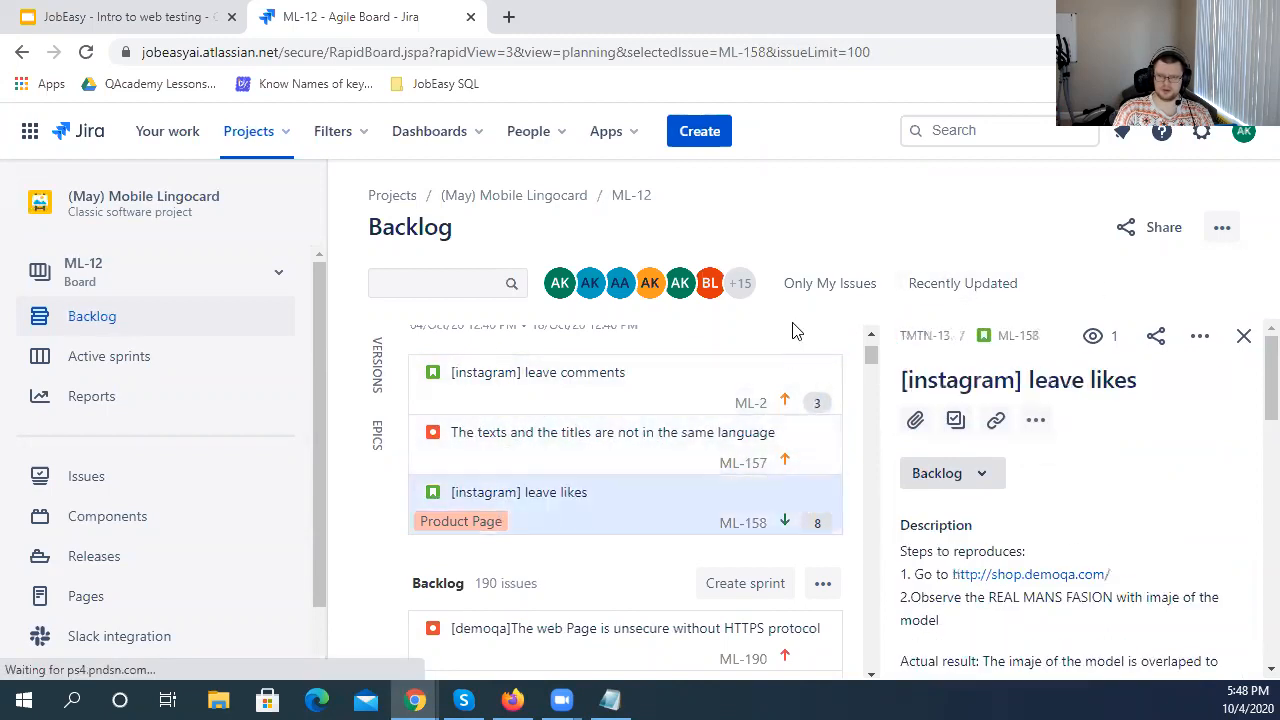
scroll(800, 340, up, 1)
click(652, 365)
click(652, 365)
click(606, 363)
right_click(728, 350)
click(694, 355)
scroll(745, 483, down, 2)
scroll(714, 451, up, 2)
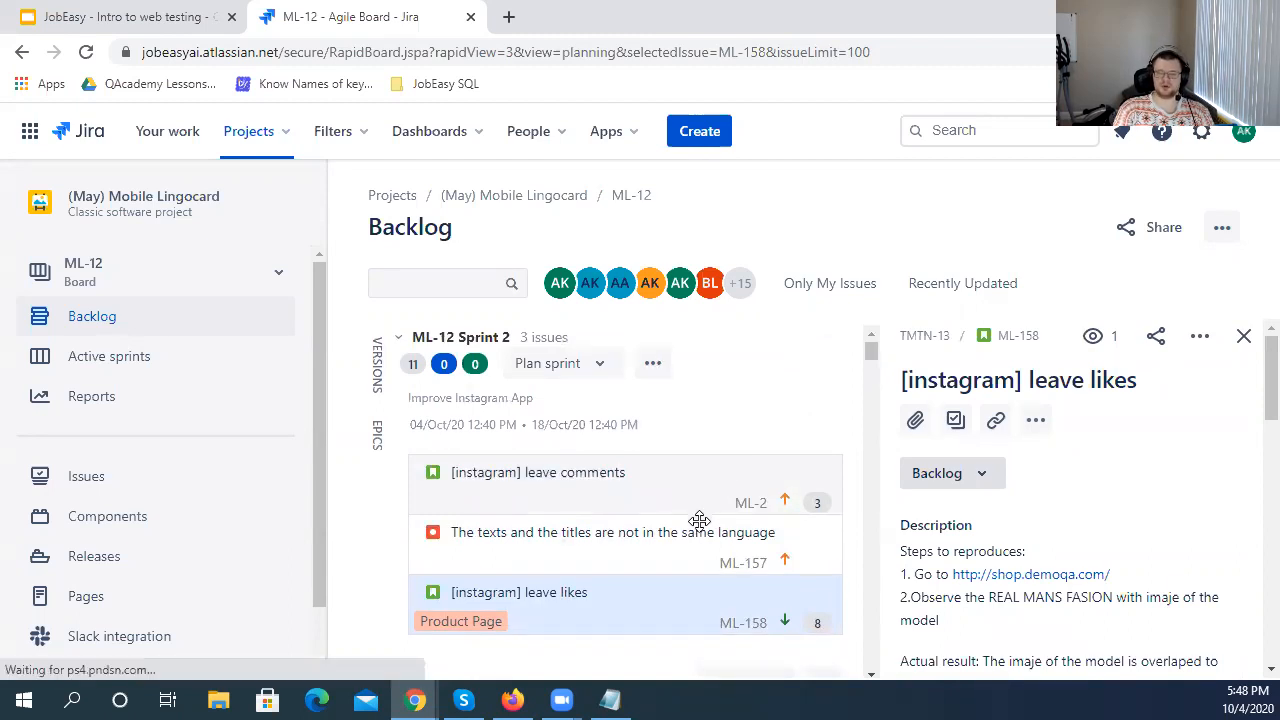
- View the details of ML-157, ML-158 and ML-2 in turn to compare the bug with the stories, ending on ML-157
click(699, 515)
click(706, 573)
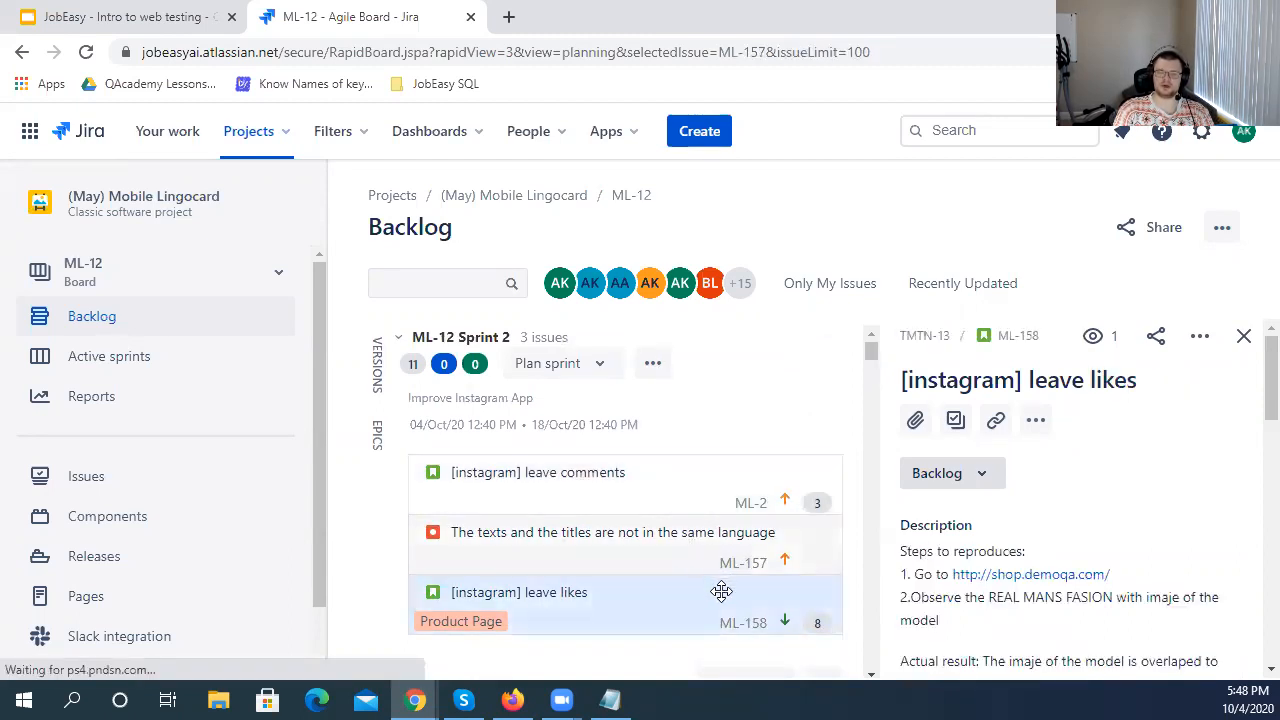
key(k)
scroll(646, 571, down, 1)
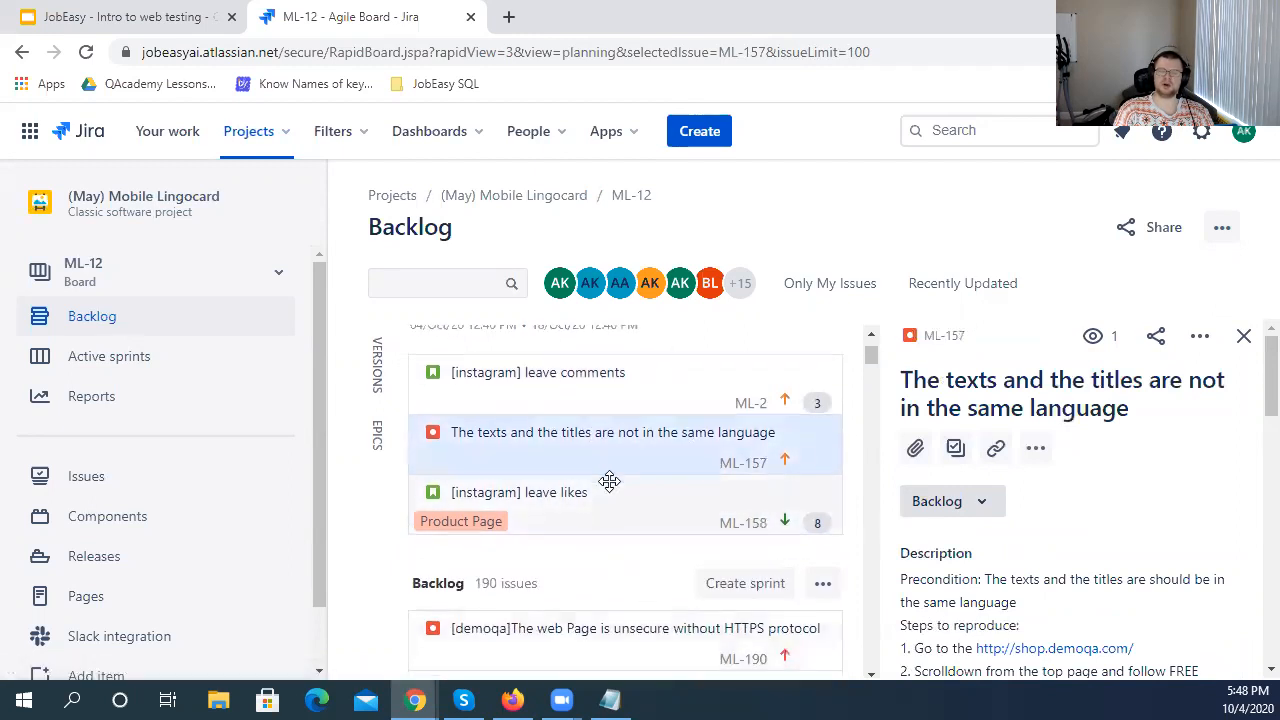
key(j)
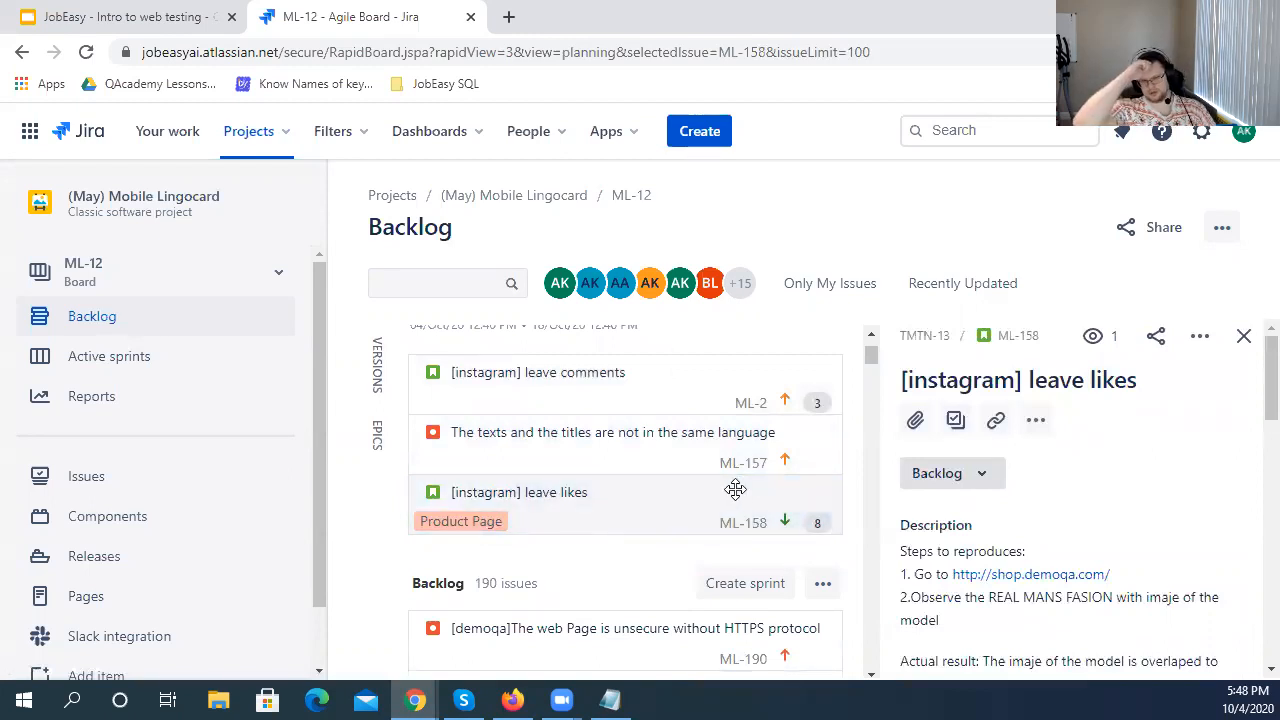
click(663, 403)
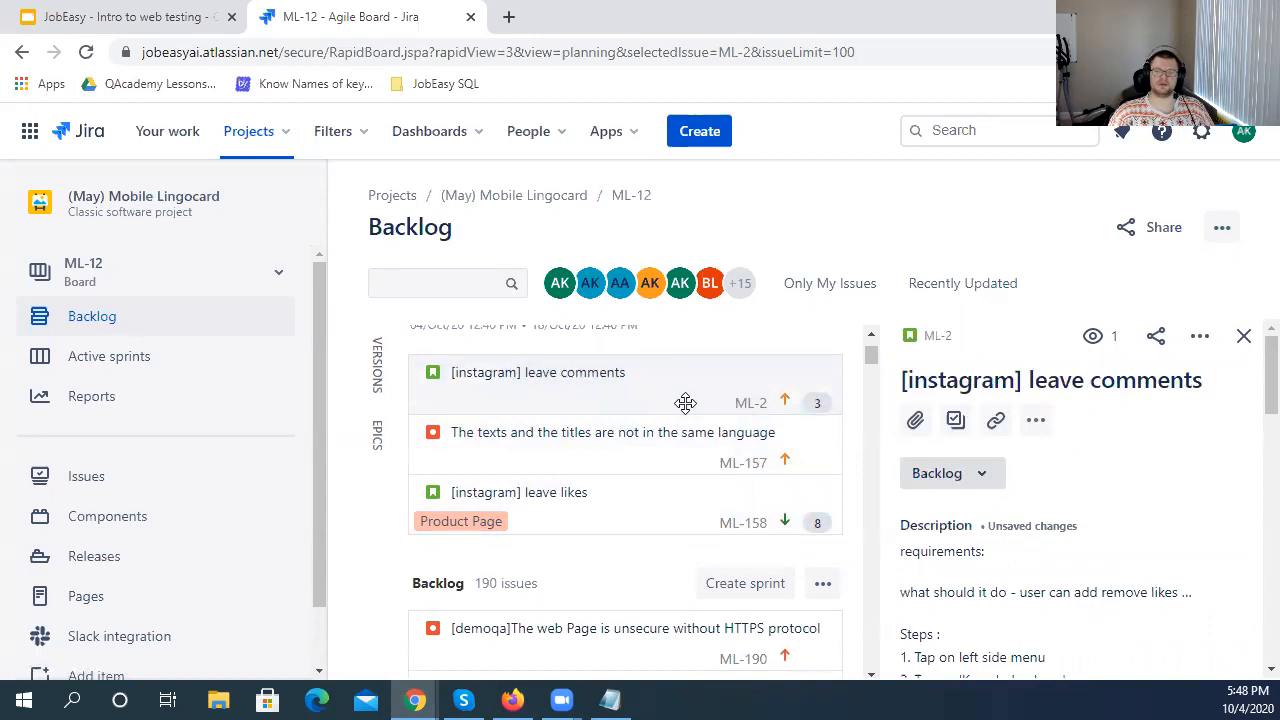
click(737, 434)
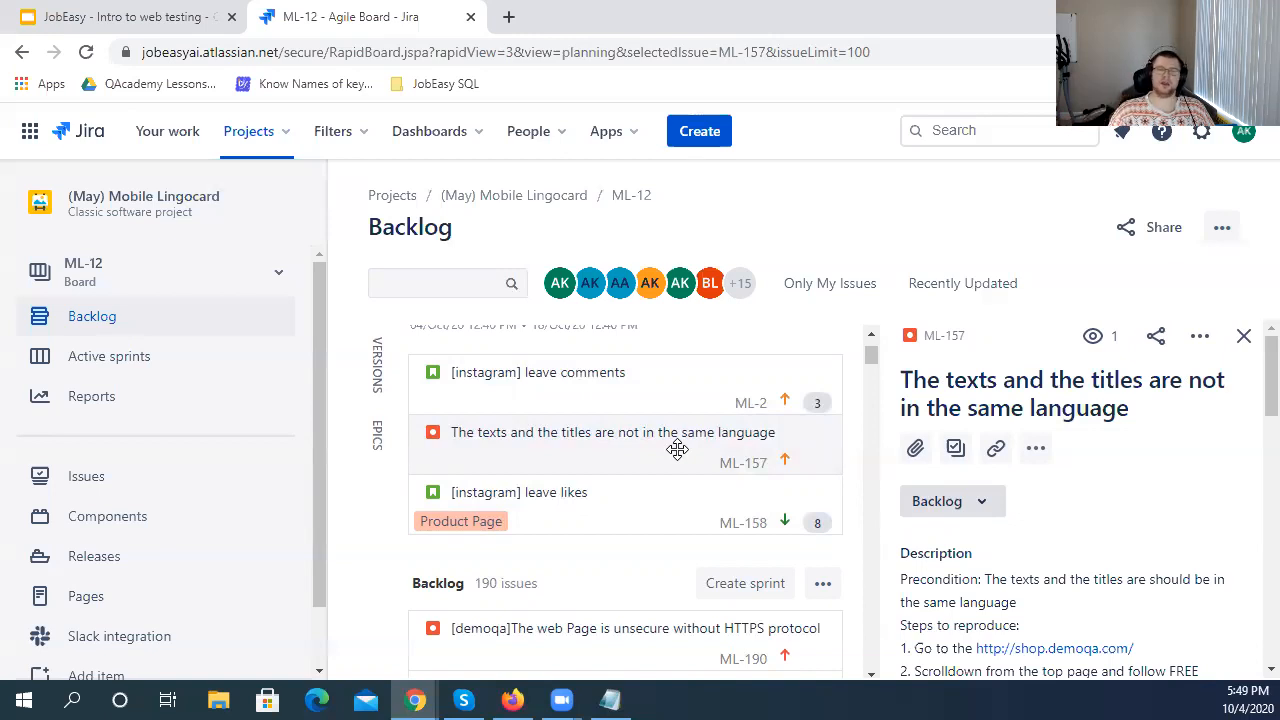
scroll(640, 420, down, 3)
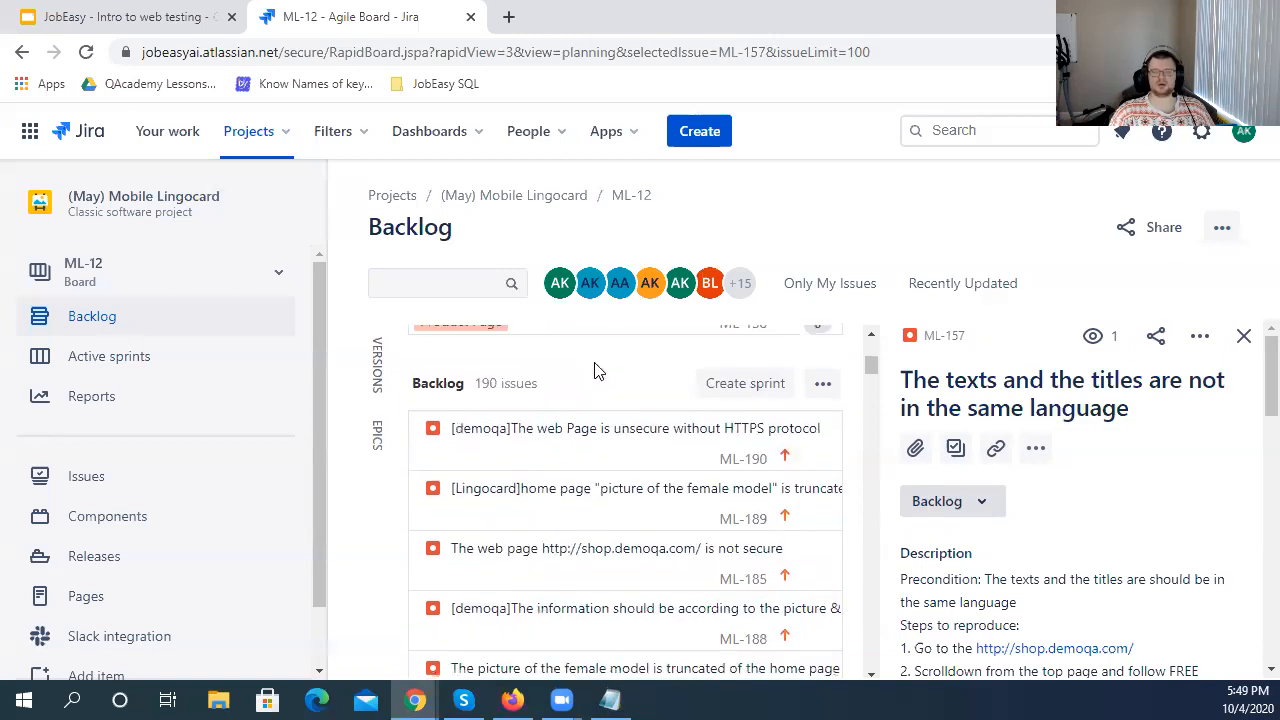
click(541, 392)
drag(620, 410, 660, 455)
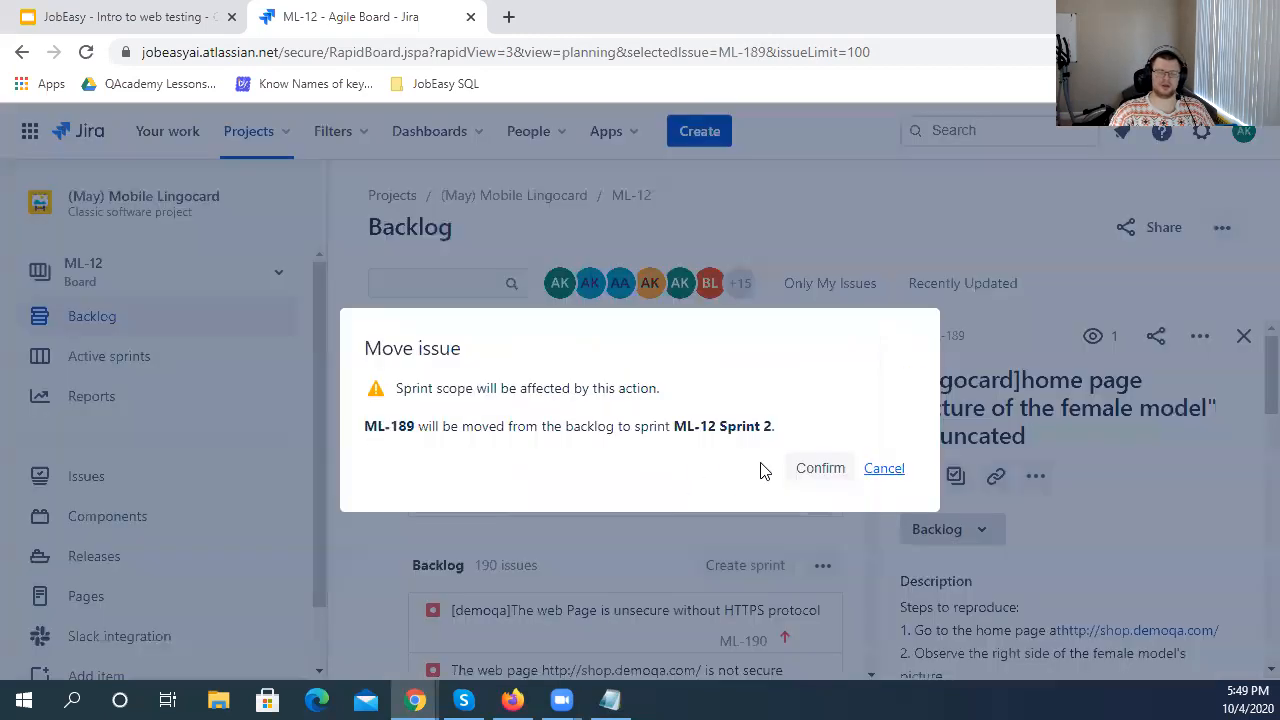
click(886, 478)
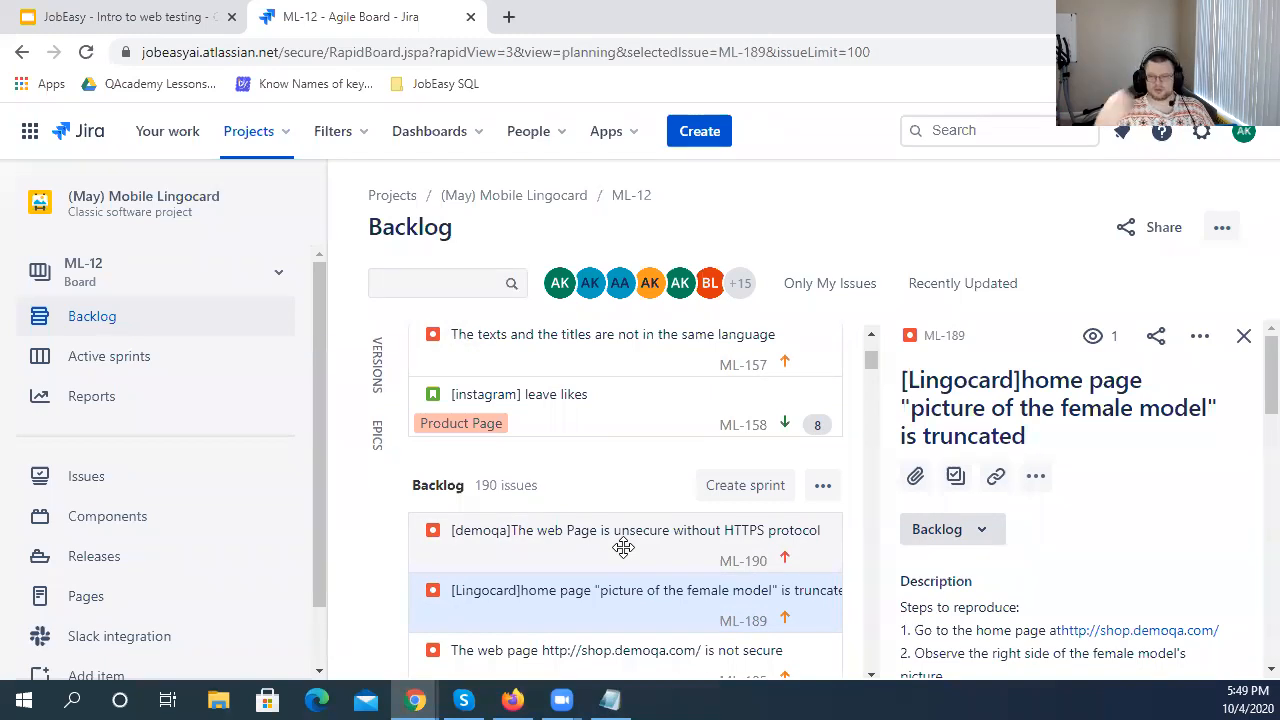
- Switch to Notepad, enlarge its window and replace the Fibonacci numbers with the line "epics - books"
key(alt+Tab)
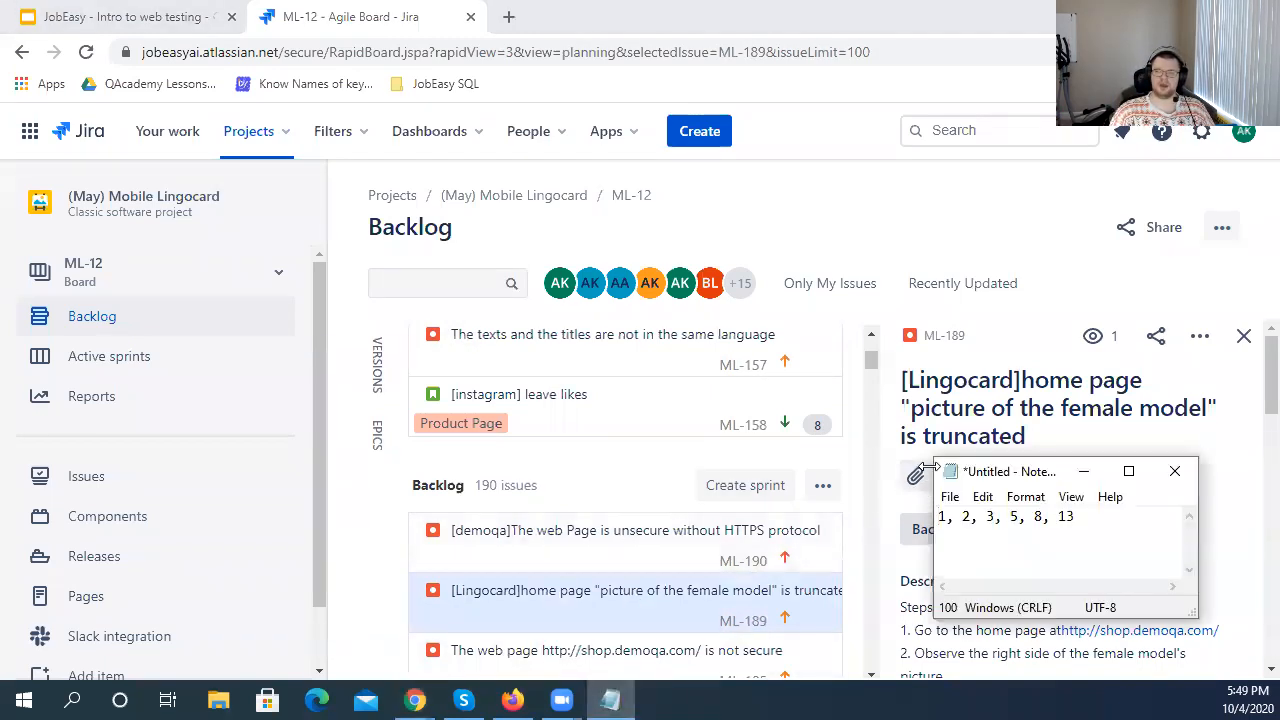
drag(938, 457, 322, 124)
drag(466, 184, 121, 169)
text(ep)
key(BackSpace)
key(BackSpace)
text(epics )
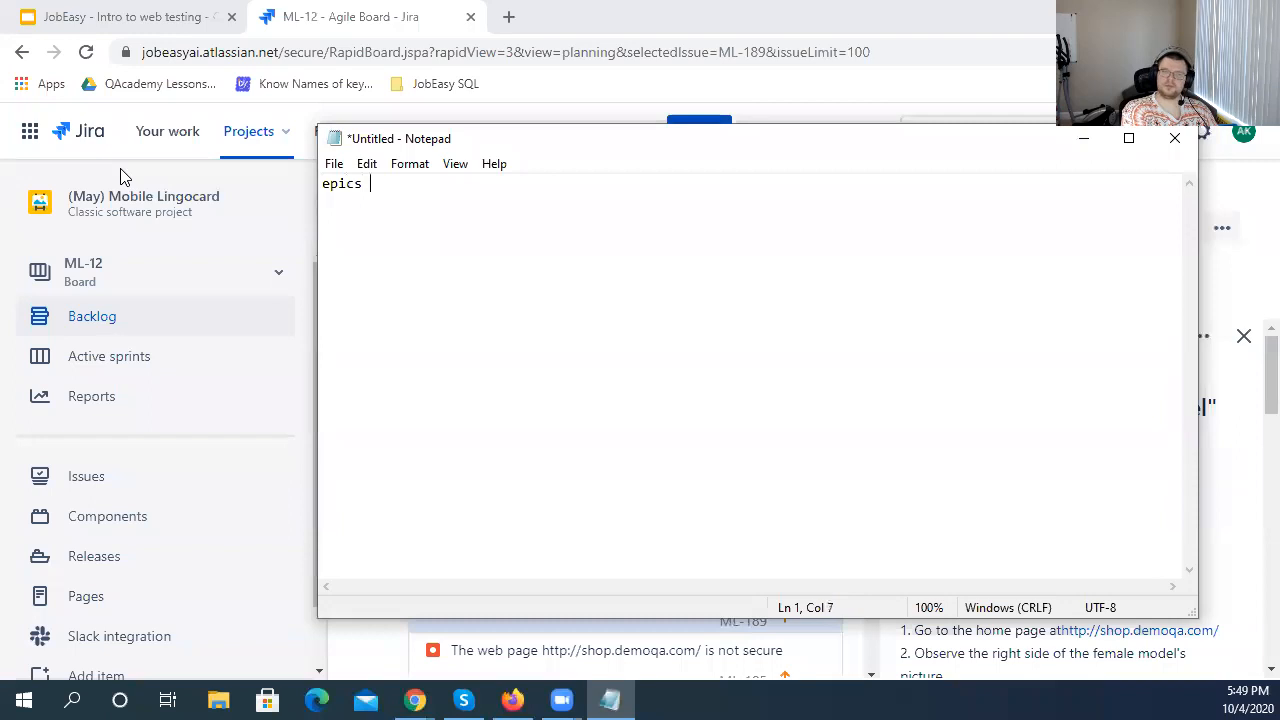
text(- books)
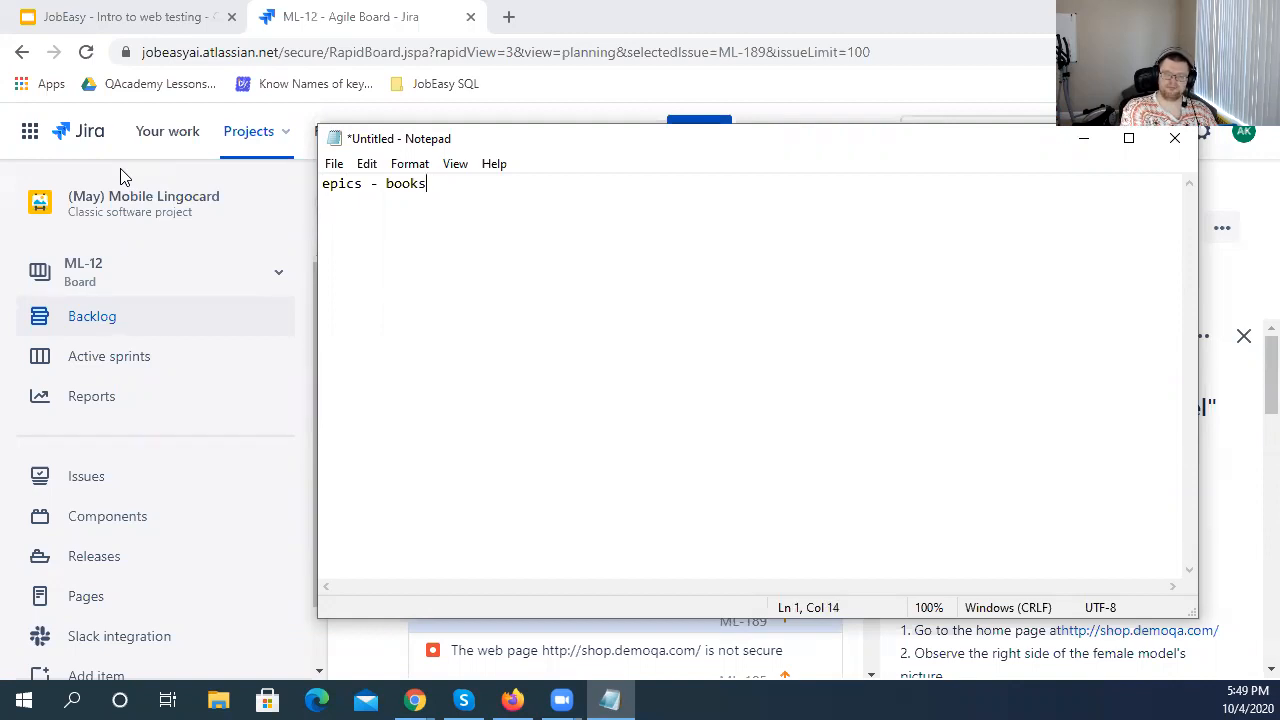
- Add the branch line "|_story - add likes" under the epics line
text(sto)
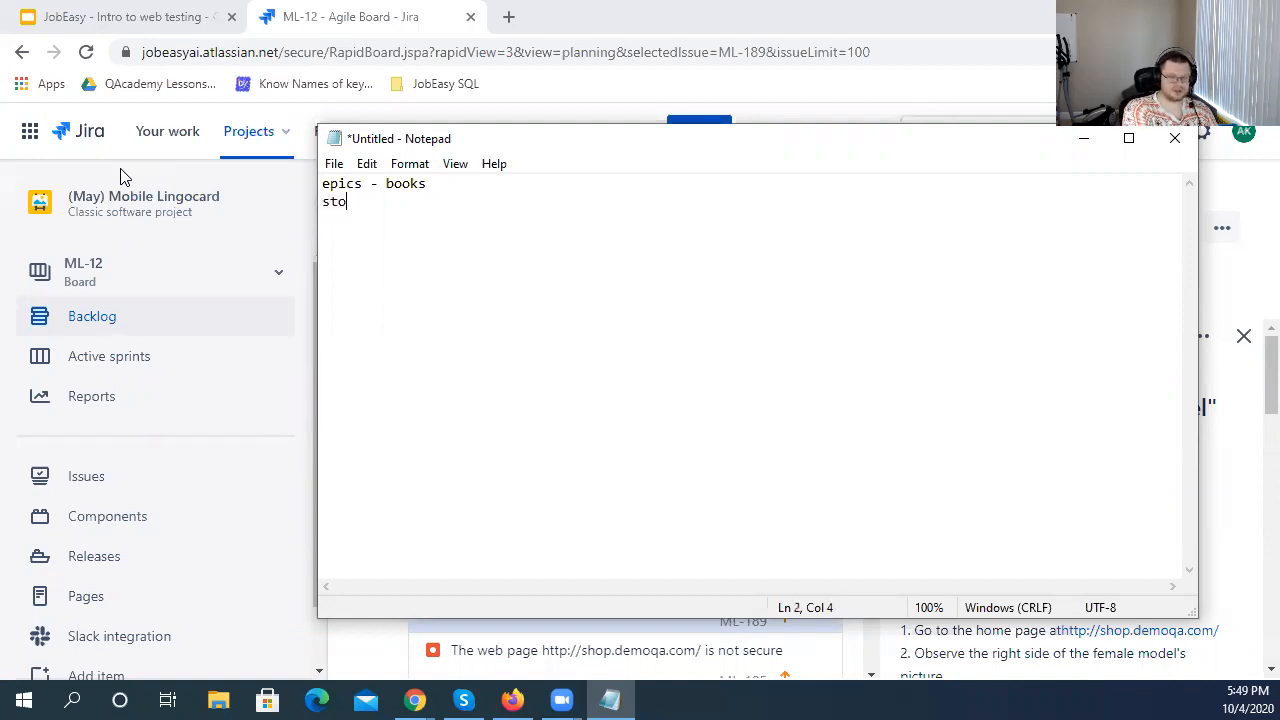
text(ries -)
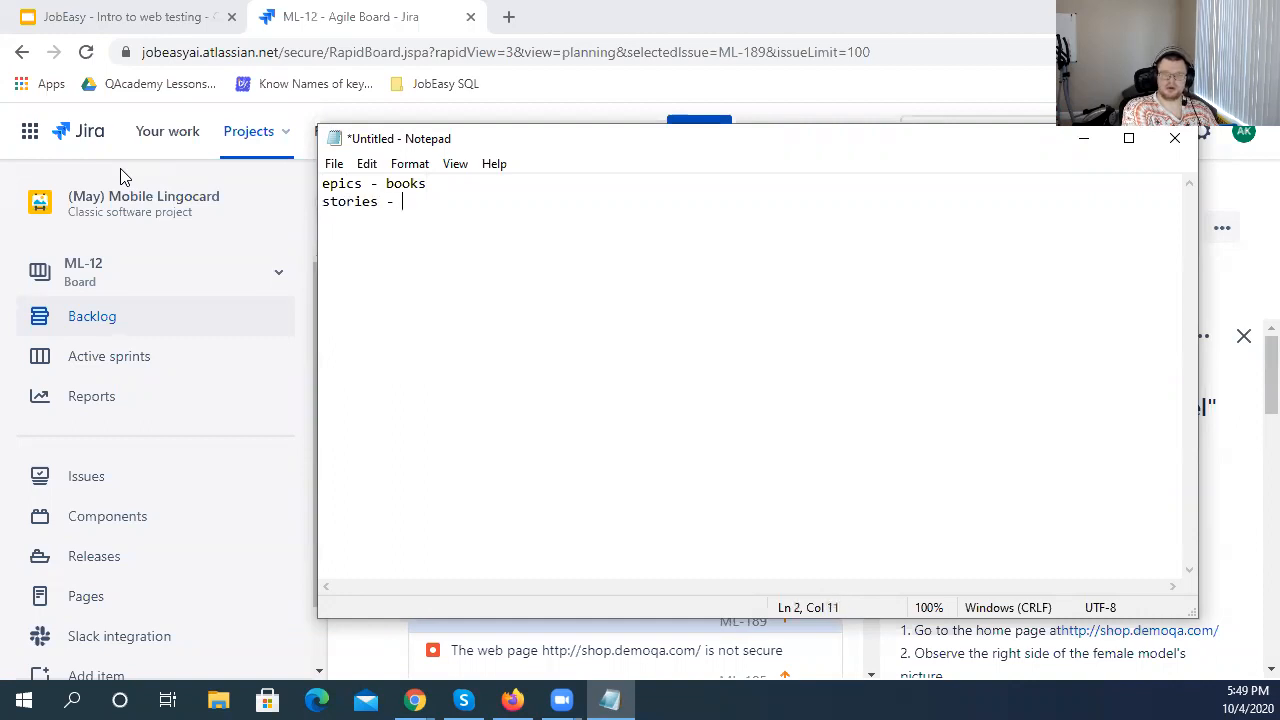
click(325, 233)
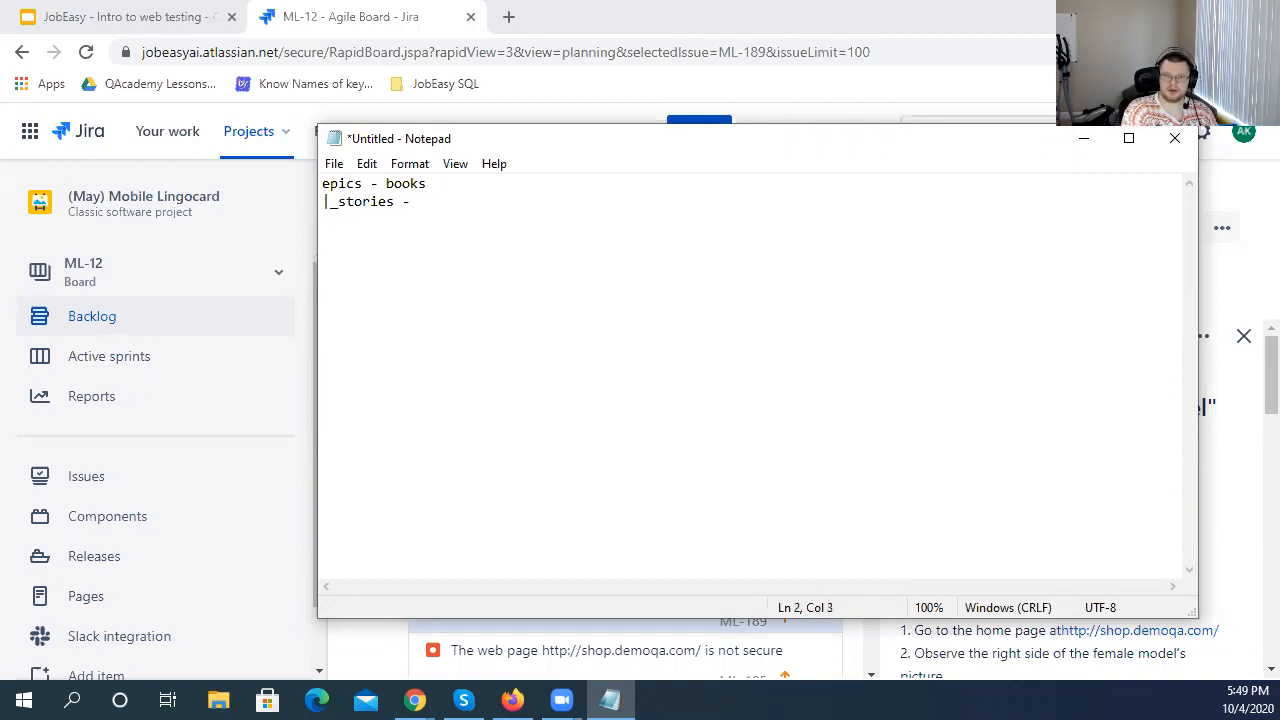
drag(457, 198, 392, 250)
click(400, 200)
text(y)
click(415, 205)
text(add likes)
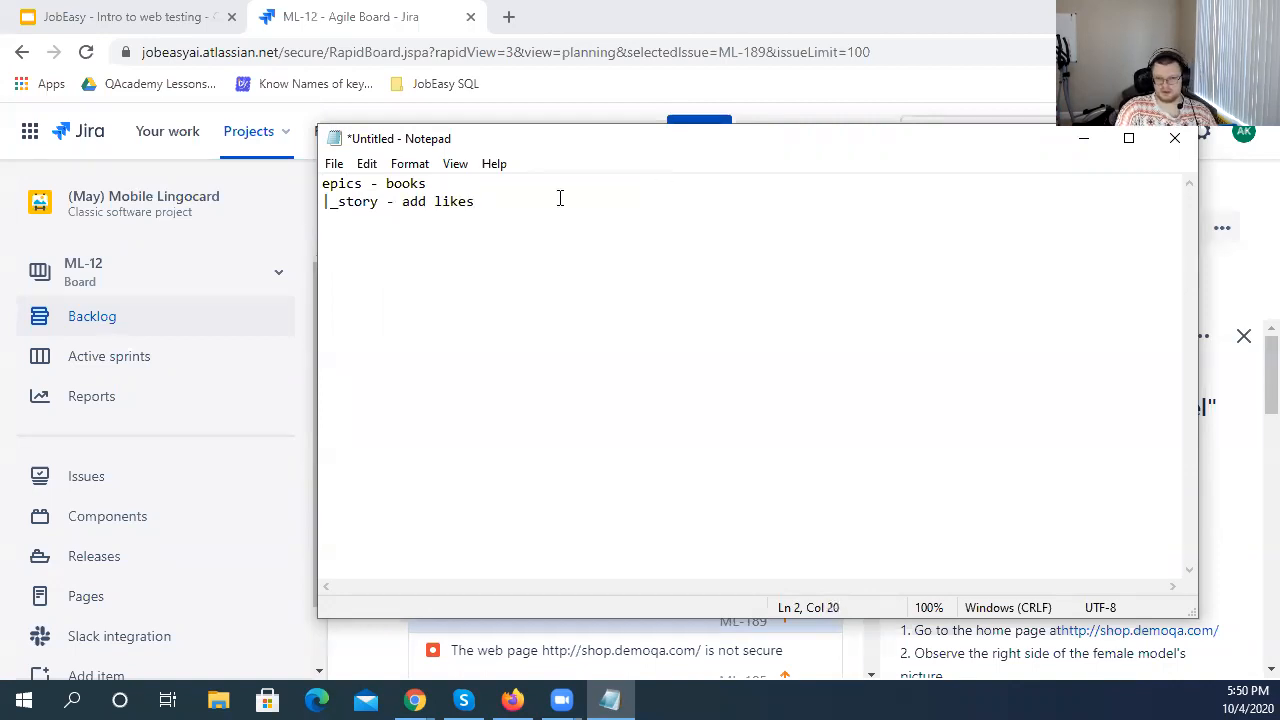
- Duplicate the story line below itself, change the copy to "|_story - add comments" and leave a blank line after it
drag(560, 197, 308, 196)
key(ctrl+c)
click(528, 205)
key(Return)
key(ctrl+v)
click(440, 219)
double_click(440, 219)
text(comments)
key(Return)
key(Return)
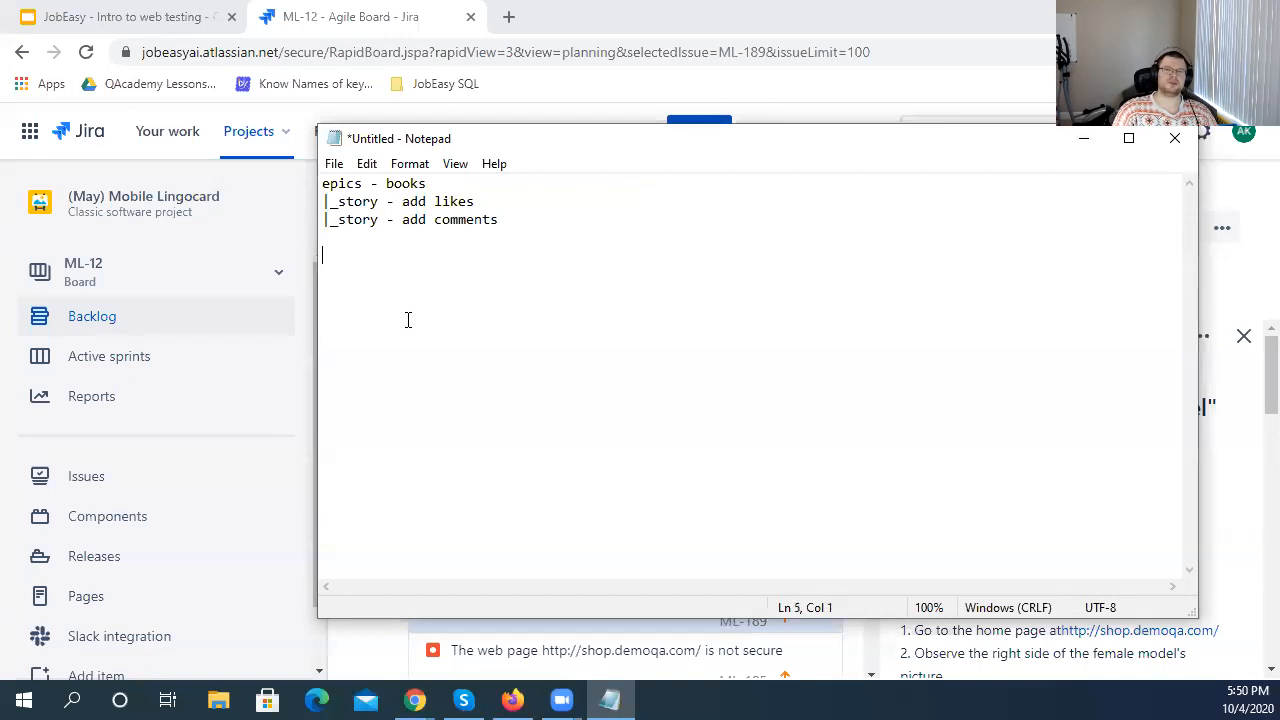
- List the other issue types "bug", "task" and "sub tasks" on separate lines below the stories
text(bug,)
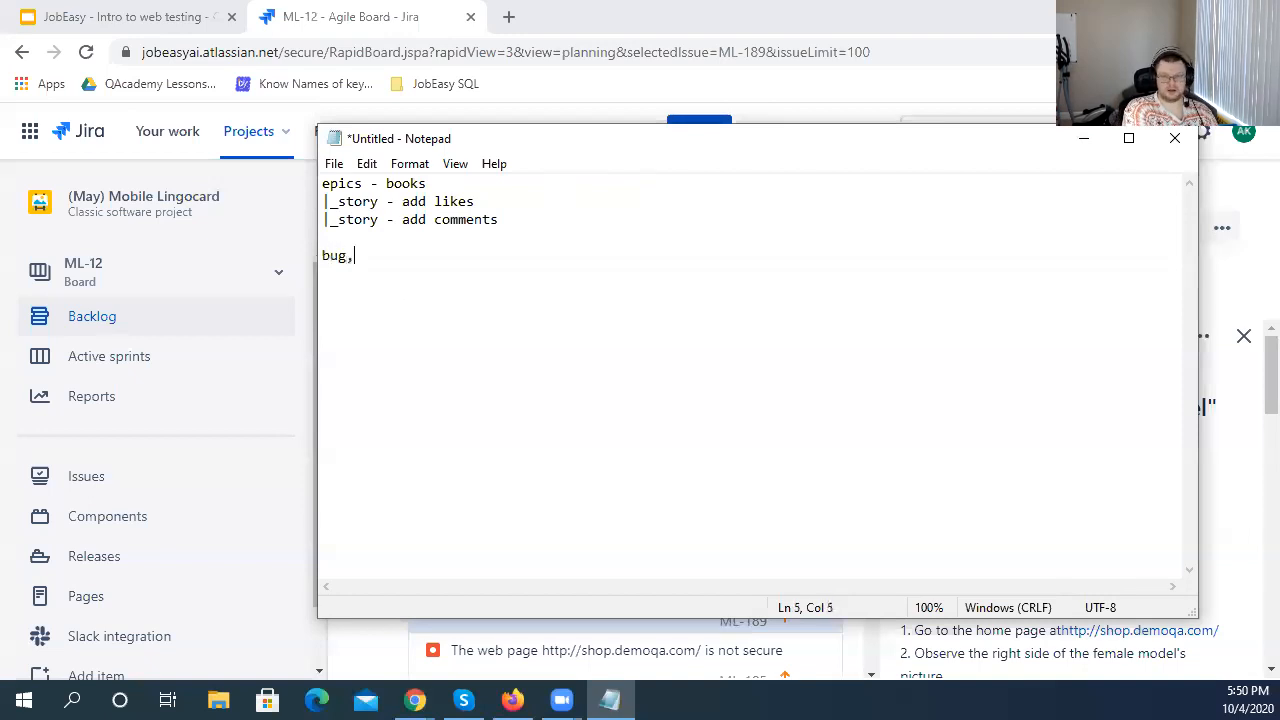
key(BackSpace)
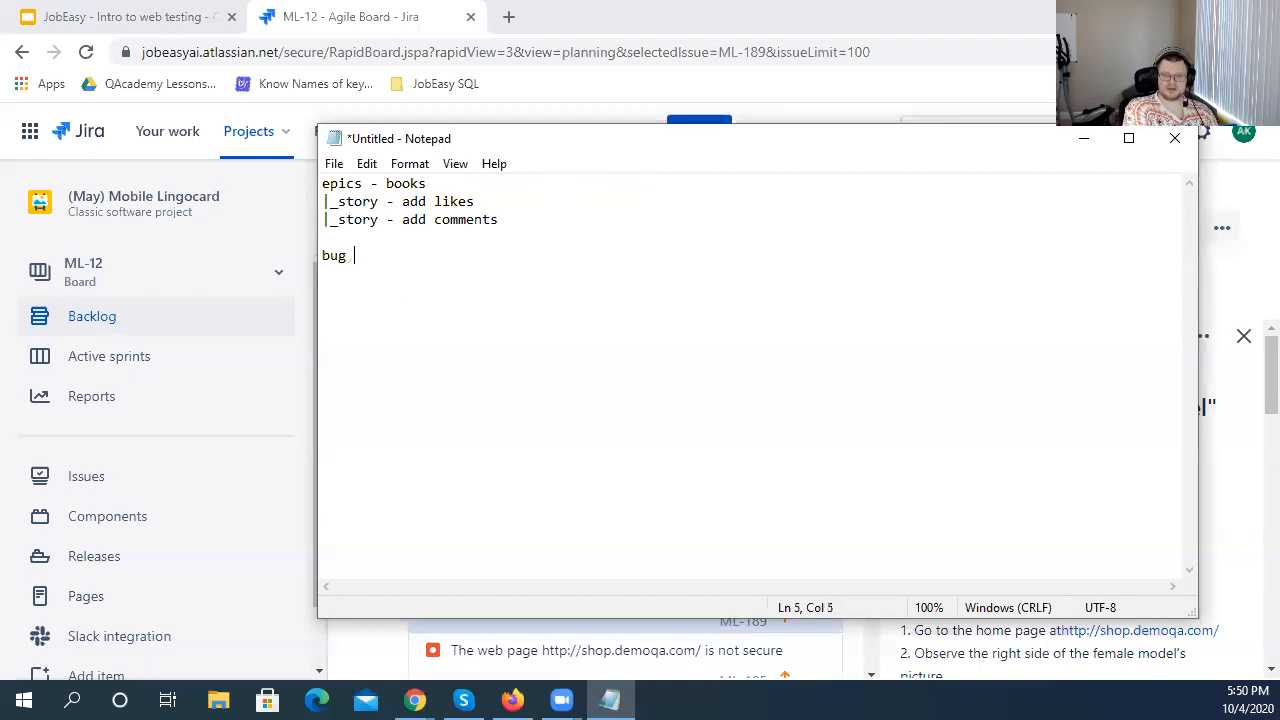
text(task )
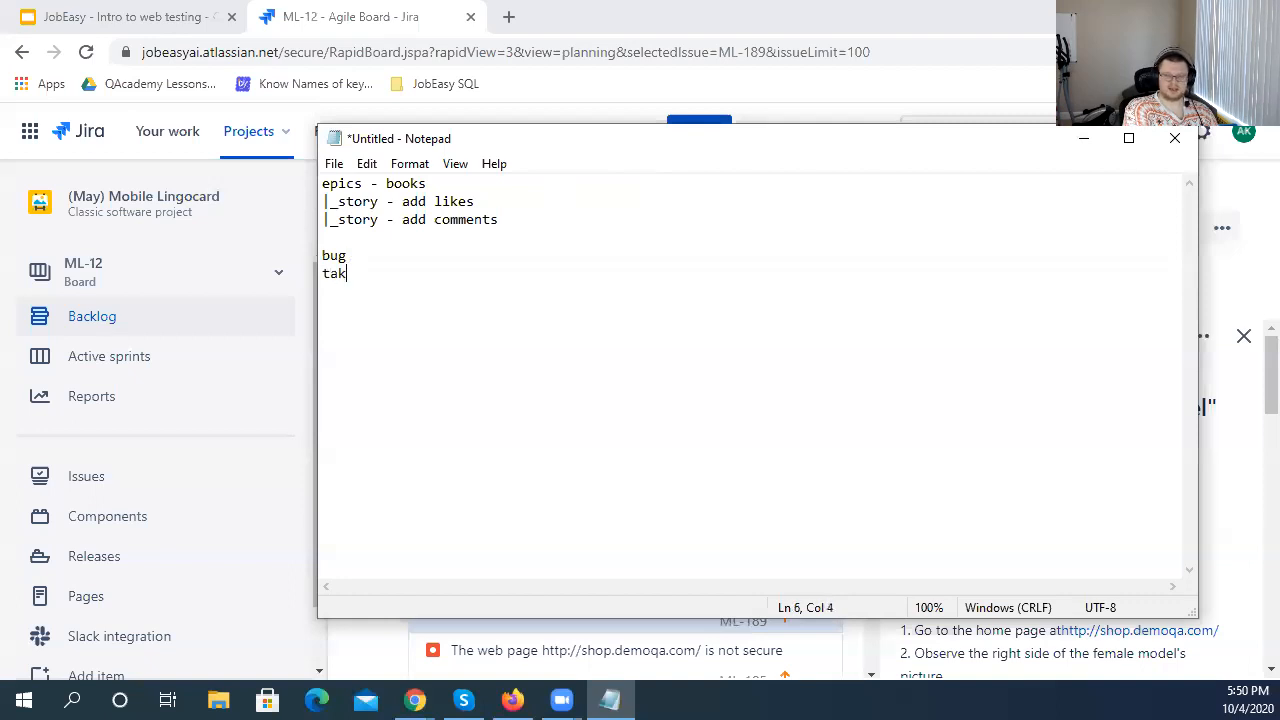
text(-)
key(BackSpace)
key(Return)
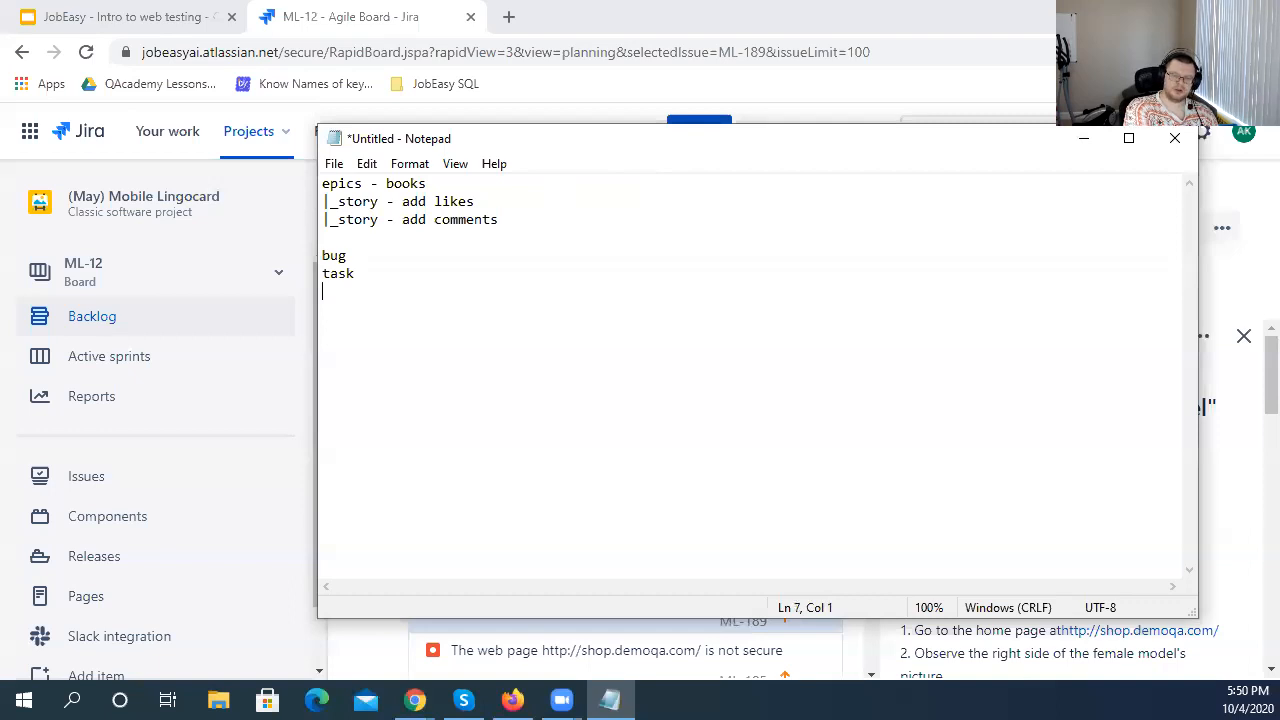
text(su)
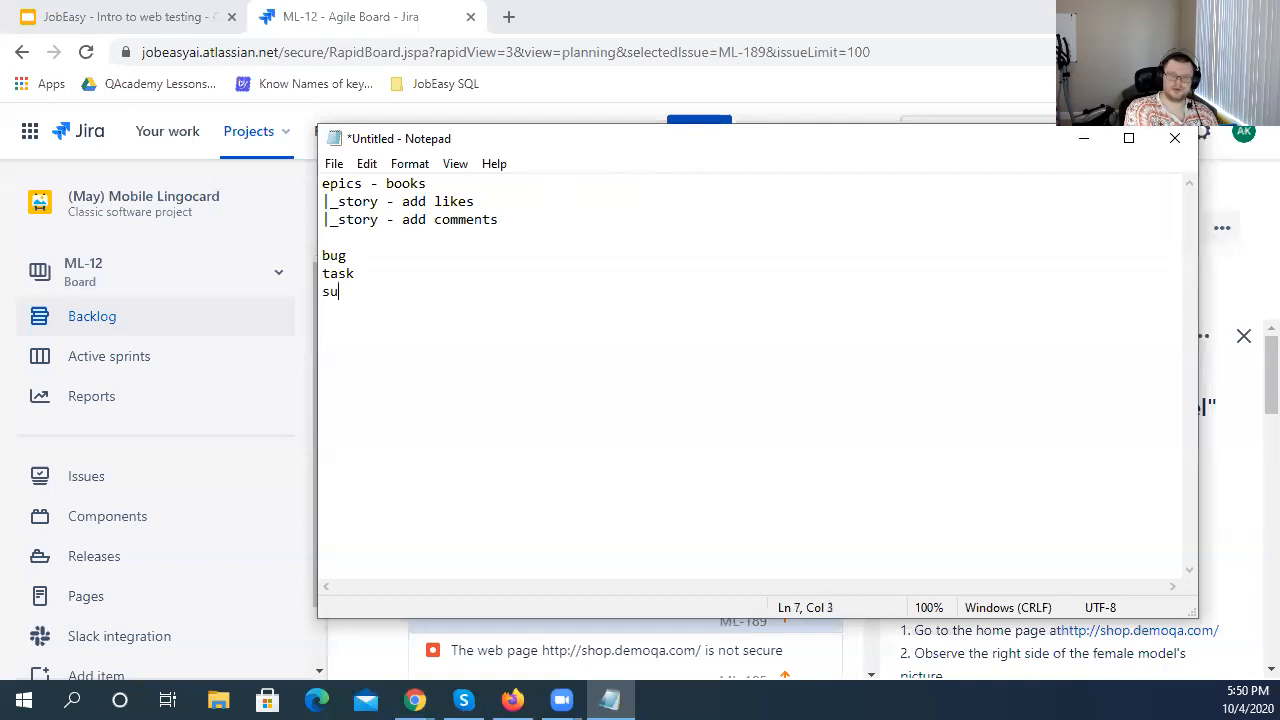
text(b tas)
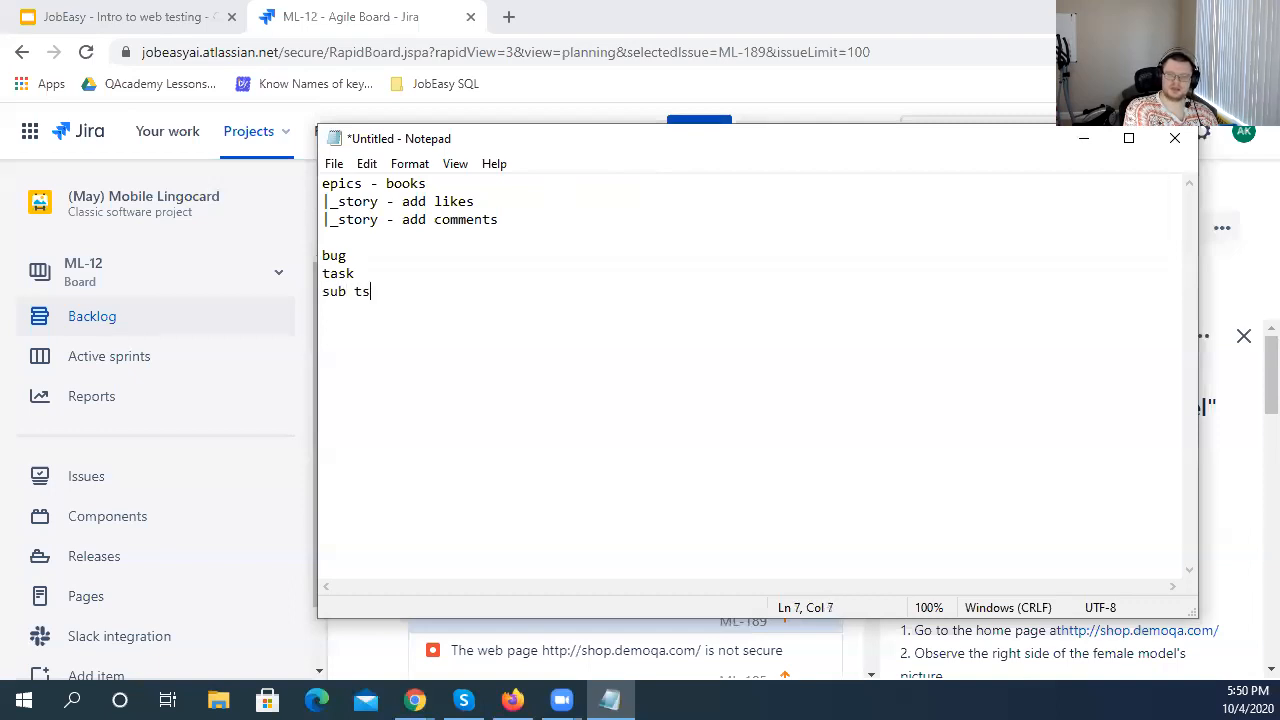
text(ks)
key(BackSpace)
key(BackSpace)
text(ks)
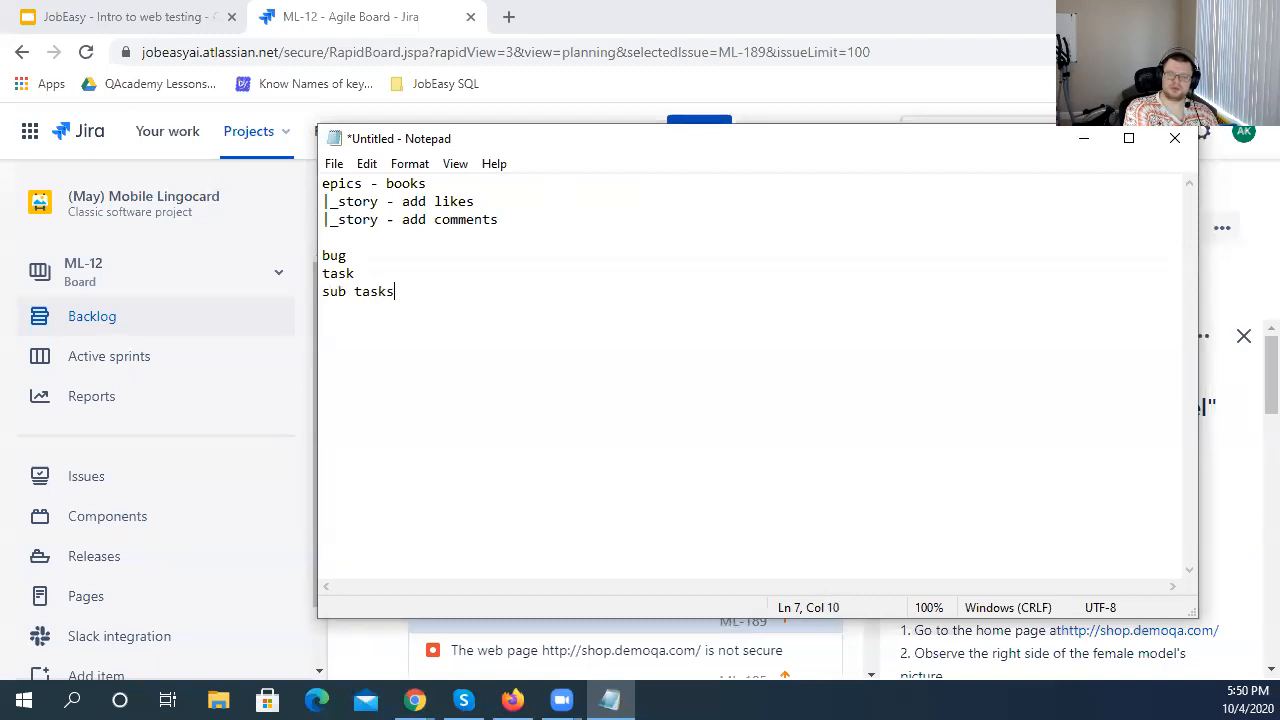
- Insert three empty "|_" branch lines under the "add likes" story
drag(398, 291, 302, 292)
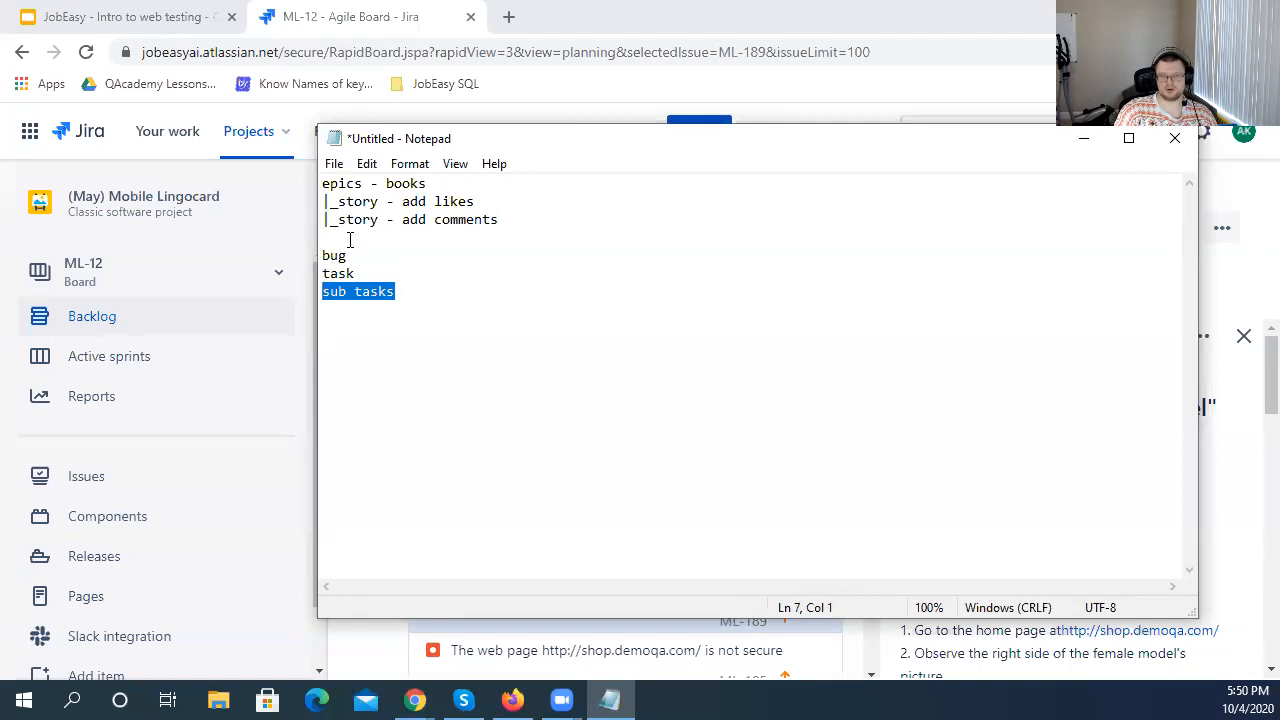
drag(346, 220, 322, 220)
key(ctrl+c)
click(522, 200)
key(Return)
key(ctrl+v)
key(Return)
key(ctrl+v)
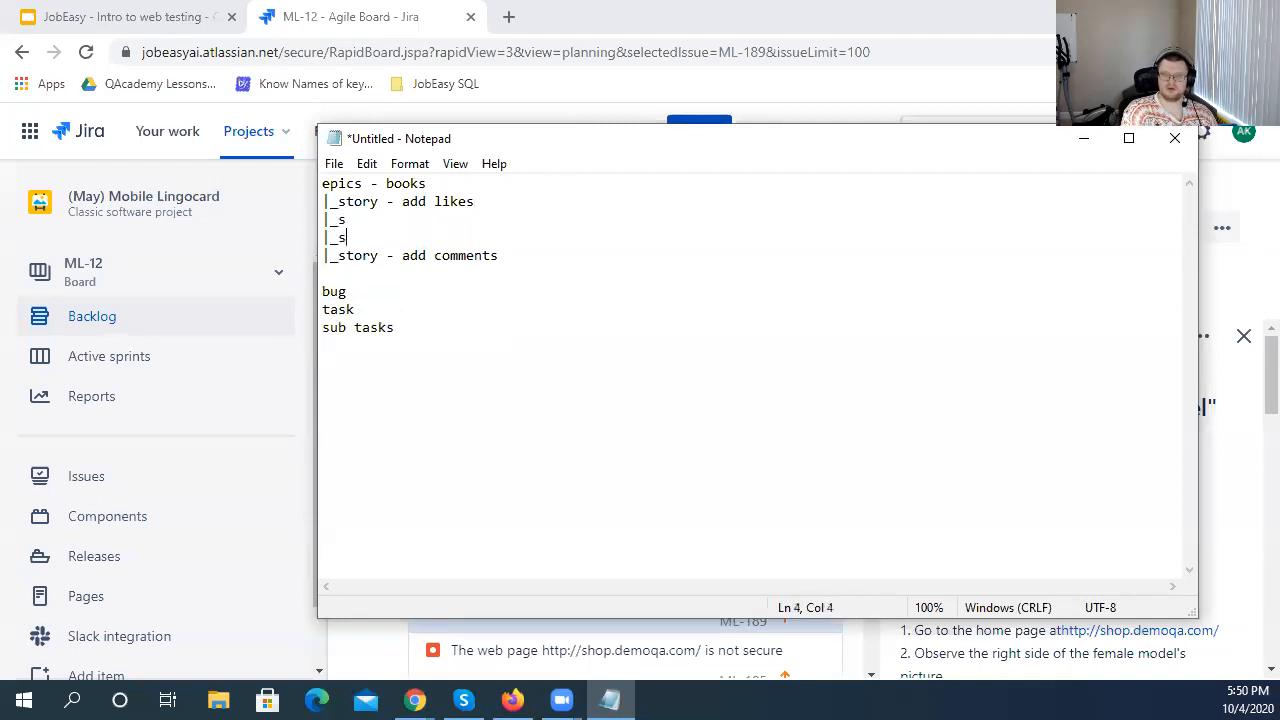
key(Return)
key(ctrl+v)
click(357, 220)
key(BackSpace)
click(357, 238)
key(BackSpace)
click(359, 254)
key(BackSpace)
- Copy the text "sub tasks" onto each of the three empty branch lines
drag(403, 345, 294, 349)
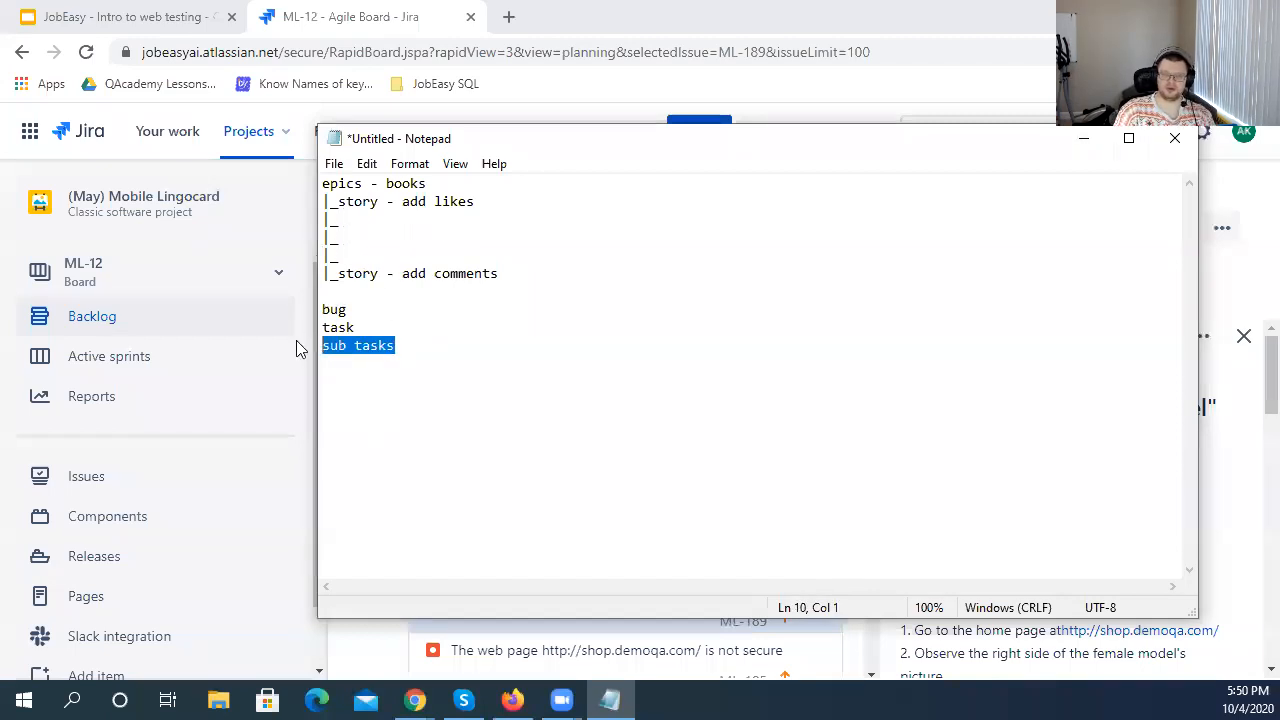
key(ctrl+c)
click(366, 218)
key(ctrl+v)
click(366, 238)
key(ctrl+v)
click(364, 256)
key(ctrl+v)
- Delete the separate "bug", "task" and "sub tasks" list at the end of the note
drag(403, 345, 283, 323)
key(BackSpace)
drag(376, 349, 300, 314)
key(BackSpace)
- Describe the first sub tasks line under "add likes" as "- create heart symbol"
click(455, 222)
text(- cr)
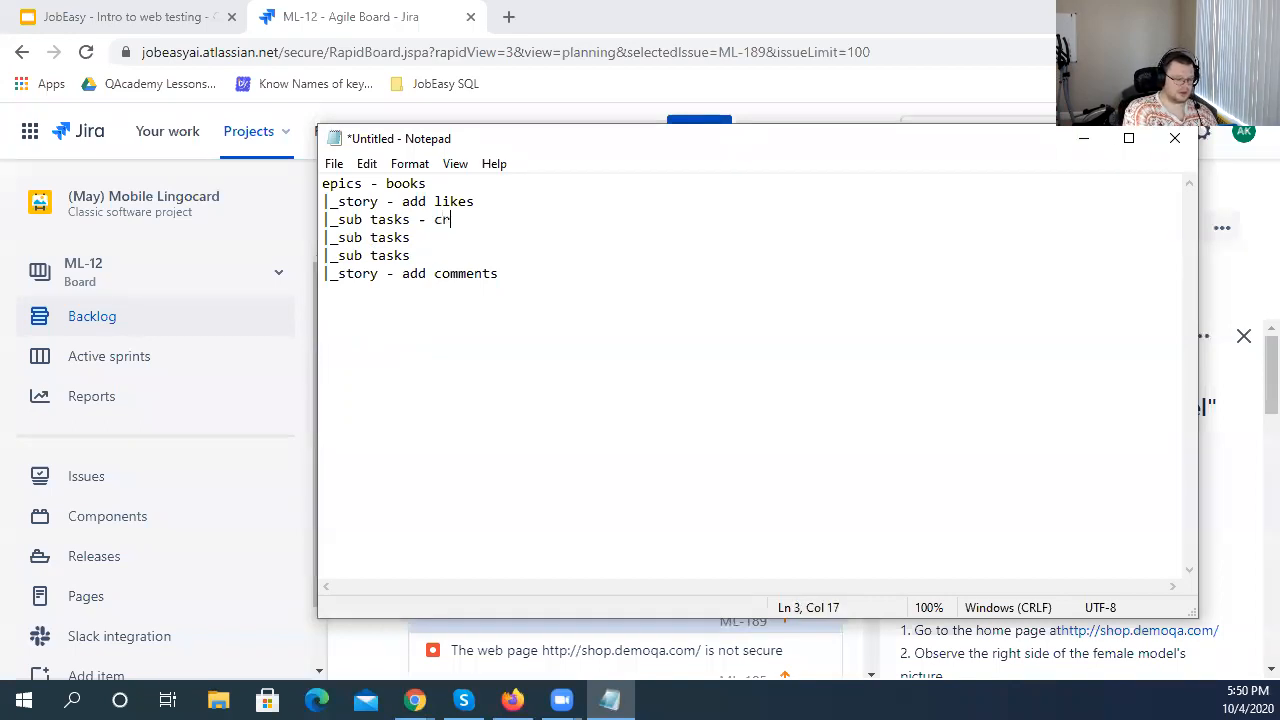
text(ette )
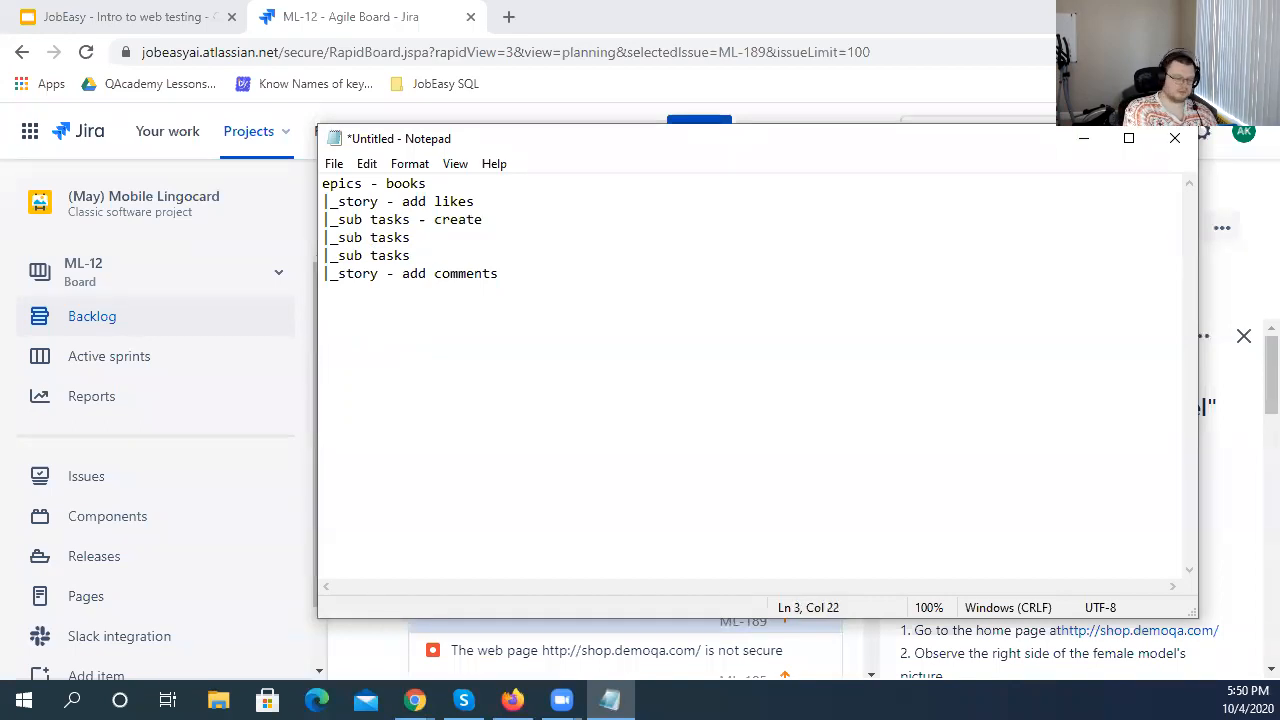
text(hea)
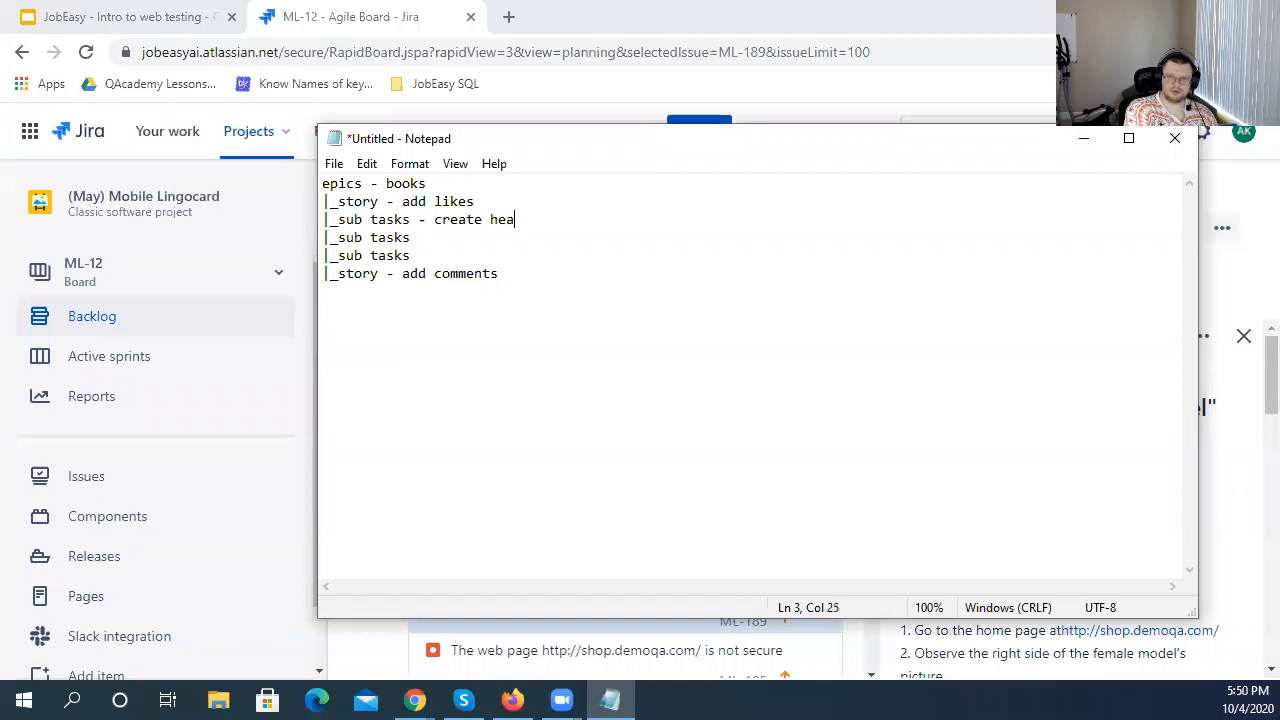
text(rt syb)
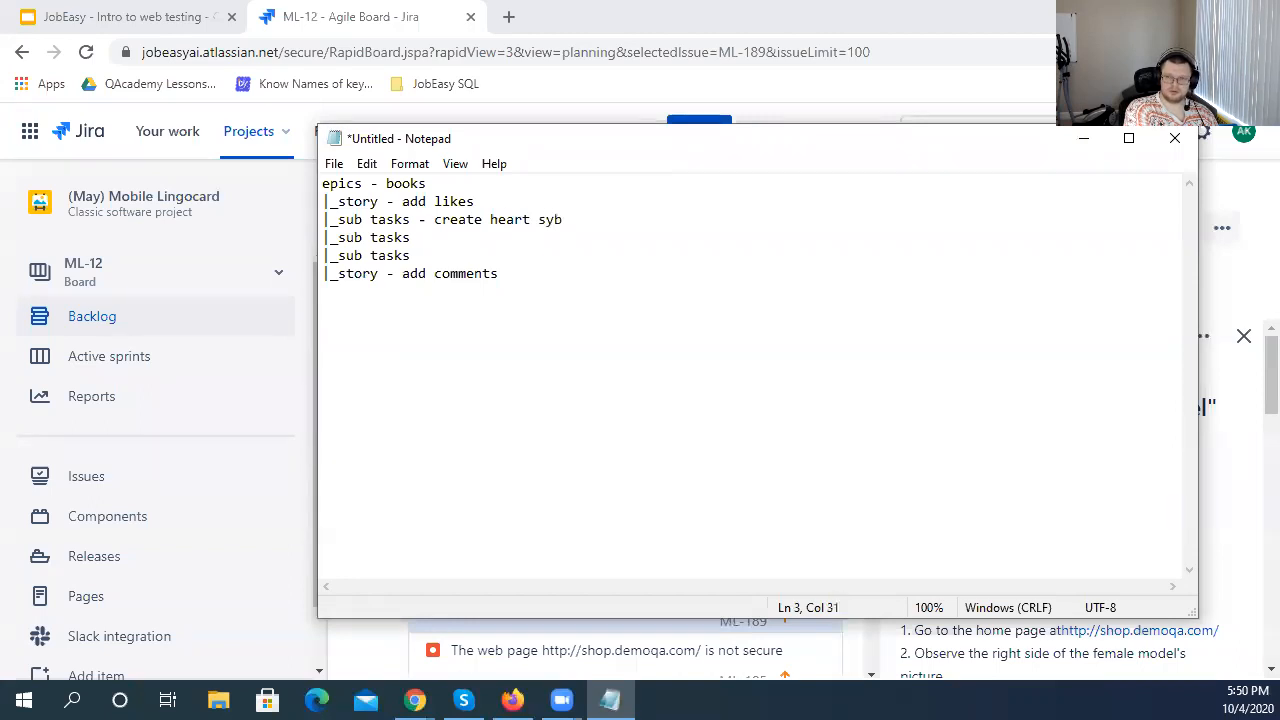
key(BackSpace)
text(tem)
key(BackSpace)
key(BackSpace)
key(BackSpace)
text(mbo;l)
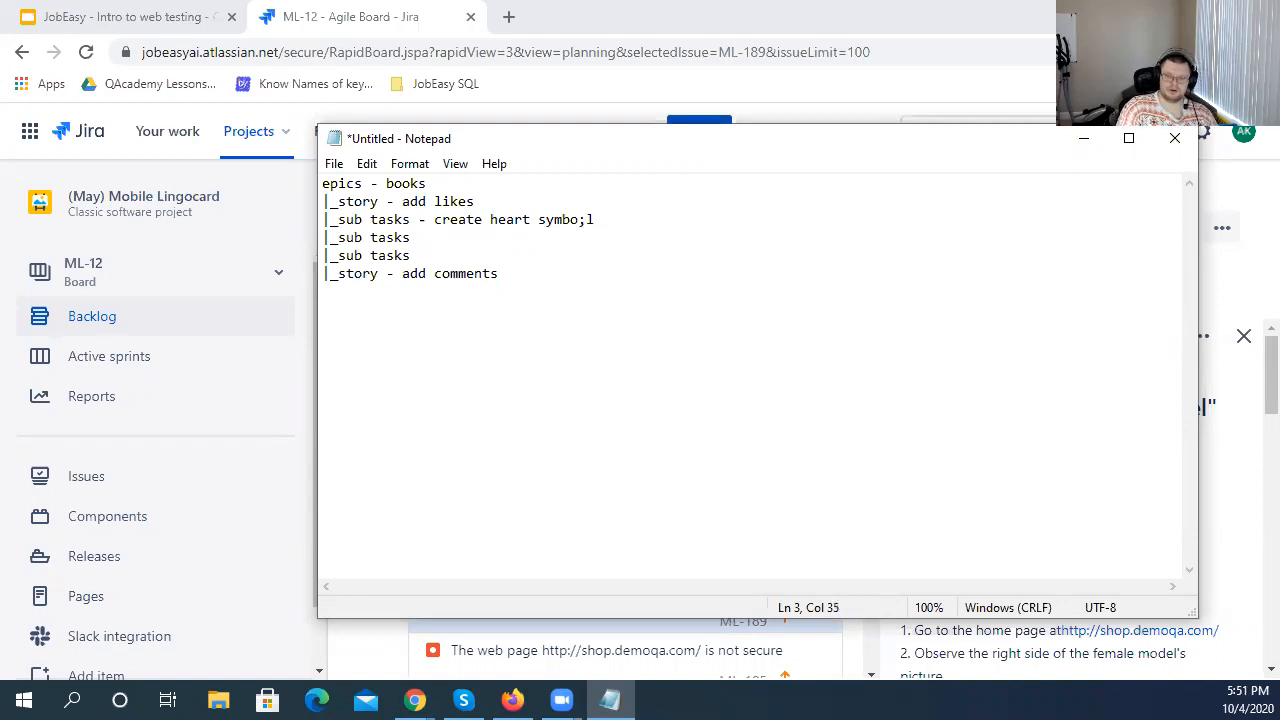
key(BackSpace)
key(BackSpace)
text(l)
- Describe the second sub tasks line under "add likes" as "- add a...." and the third as "- ..."
click(478, 242)
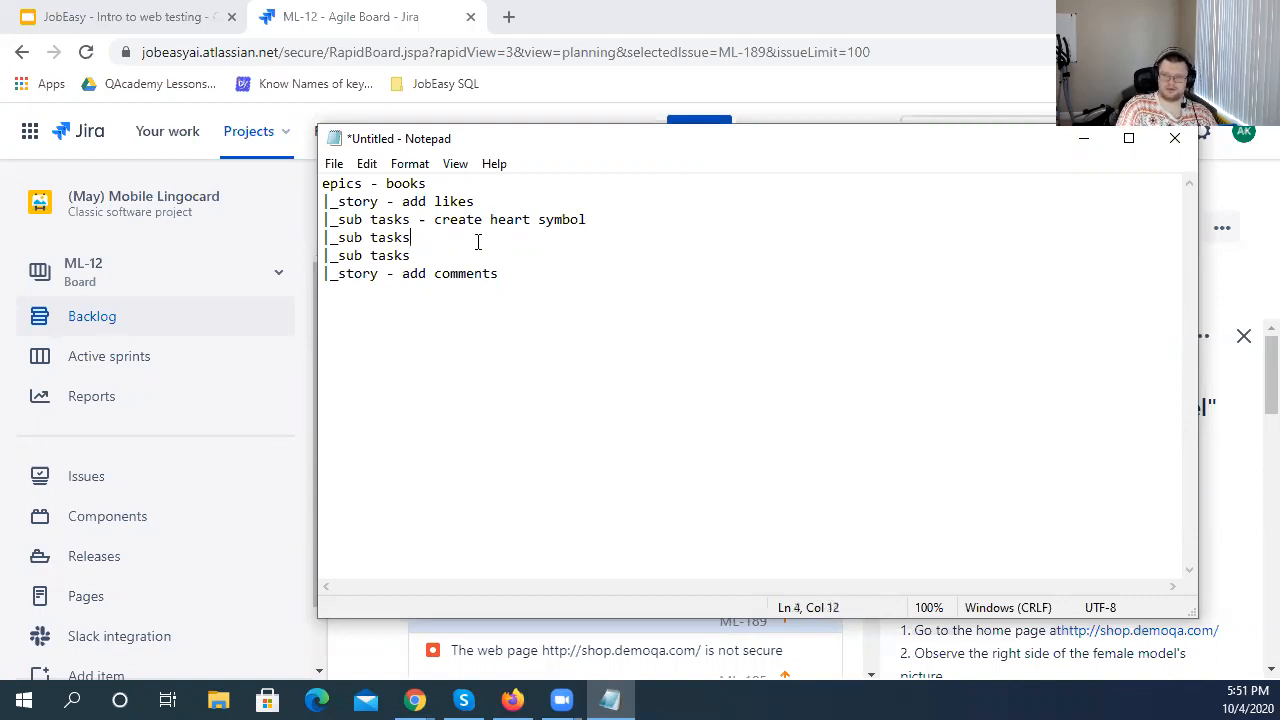
text(- validate)
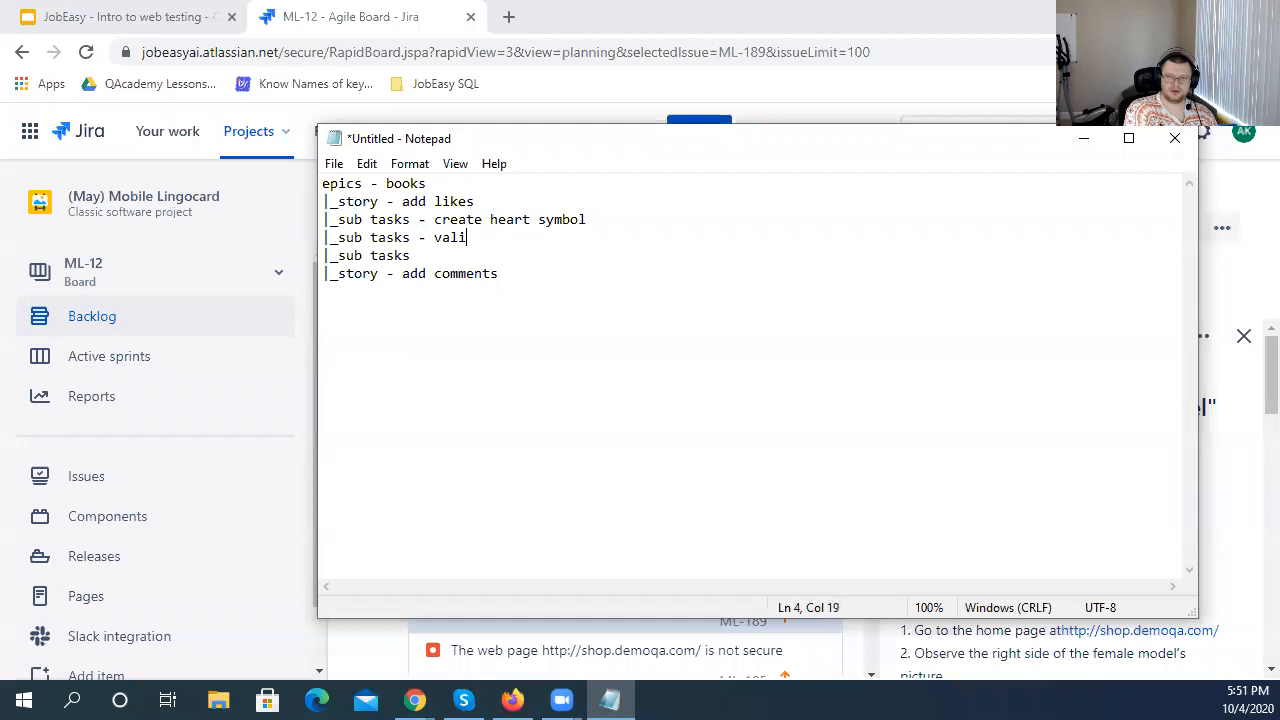
key(BackSpace)
key(BackSpace)
key(BackSpace)
key(BackSpace)
key(BackSpace)
key(BackSpace)
key(BackSpace)
key(BackSpace)
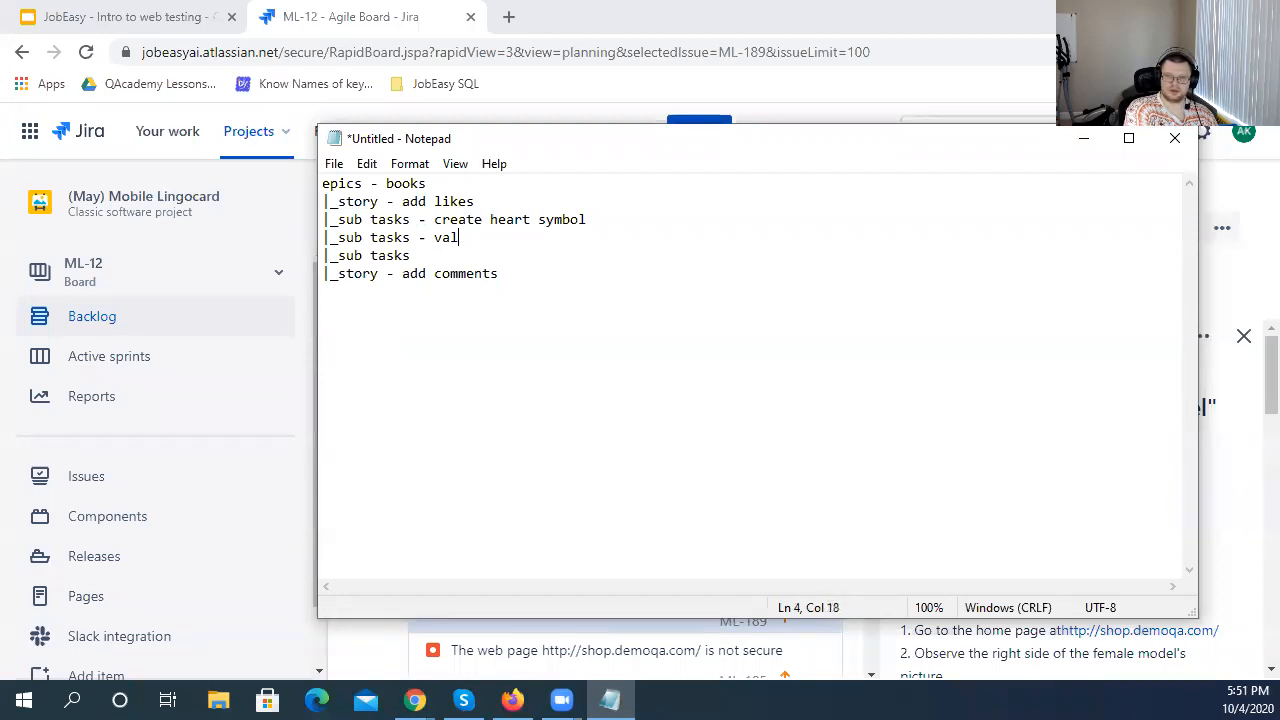
text(add a)
text(bd)
key(BackSpace)
key(BackSpace)
click(443, 251)
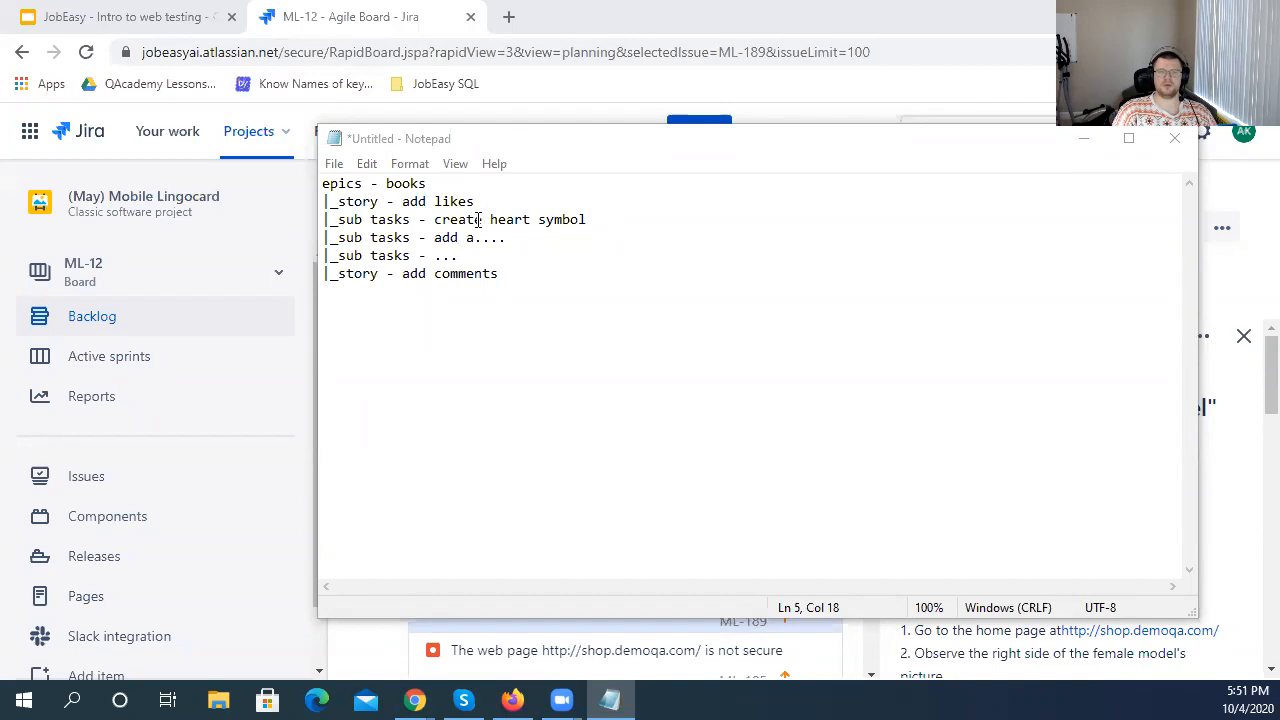
- Insert a blank line below the epics line, then append estimate 8 to "add likes" and 13 to "add comments"
click(452, 183)
key(Return)
click(484, 219)
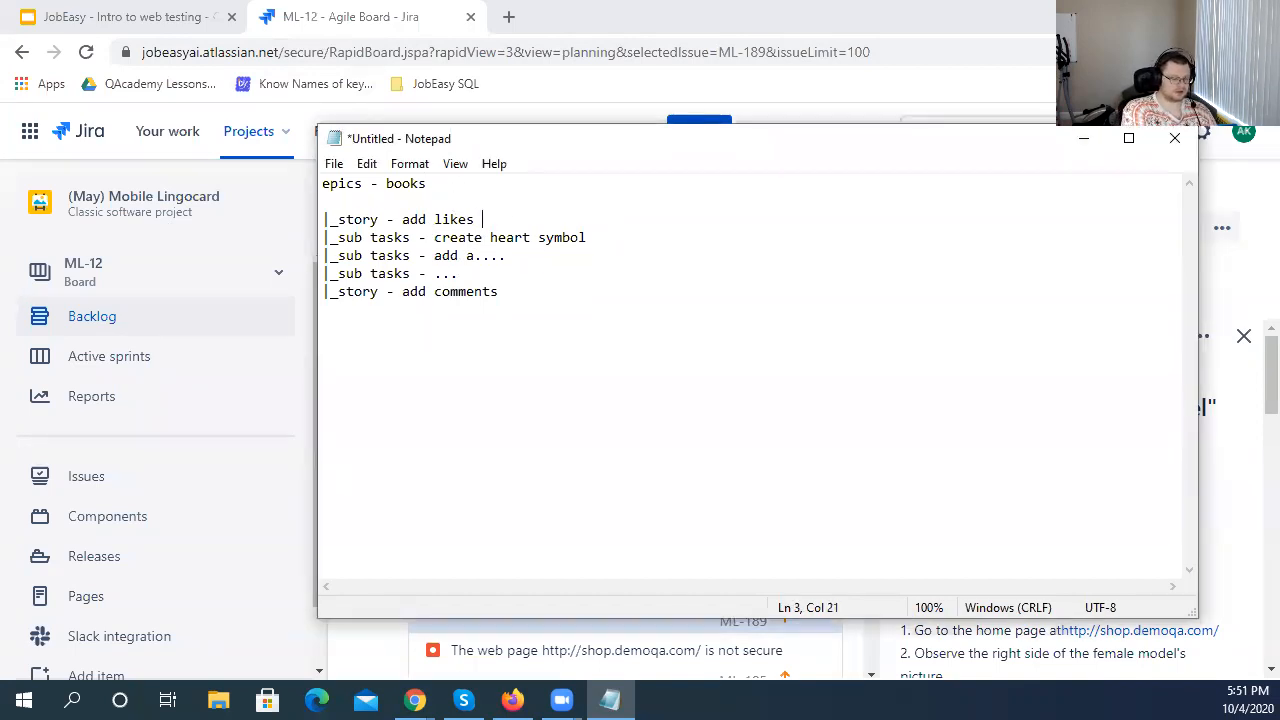
text(8)
click(530, 274)
click(575, 292)
text(13)
- Append "- 21 points" to the "epics - books" line
click(562, 180)
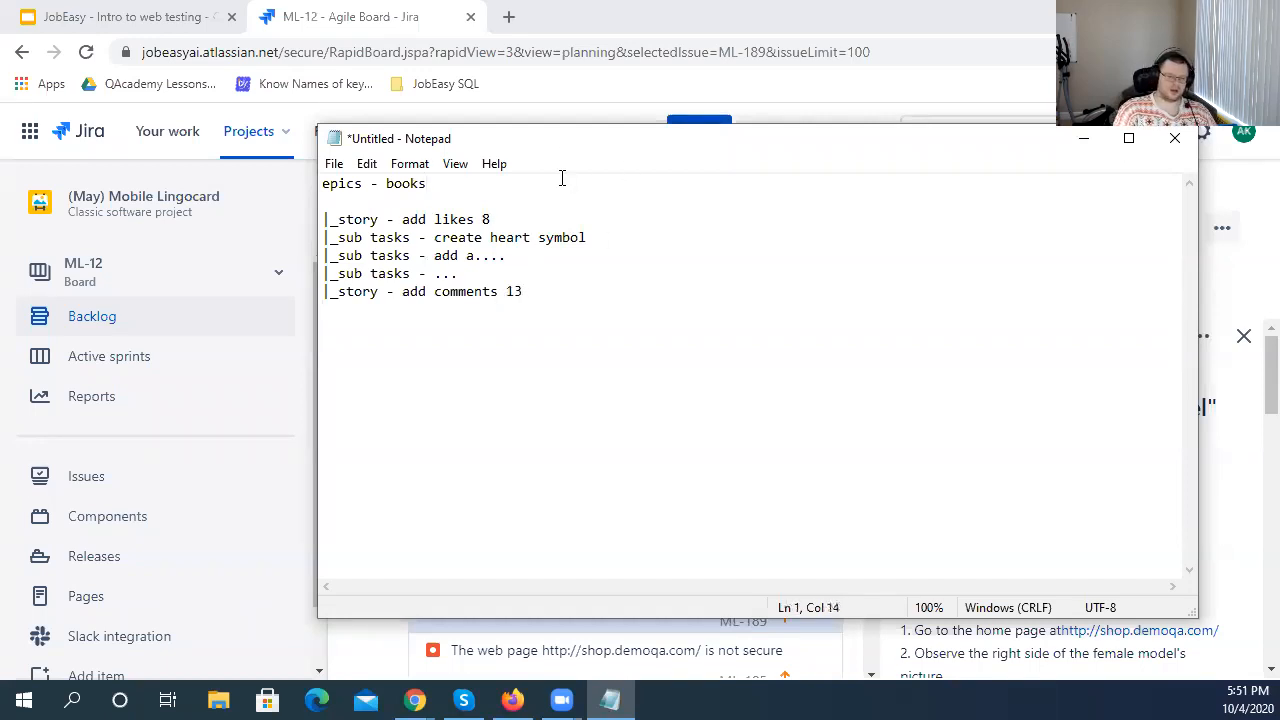
text(- 21)
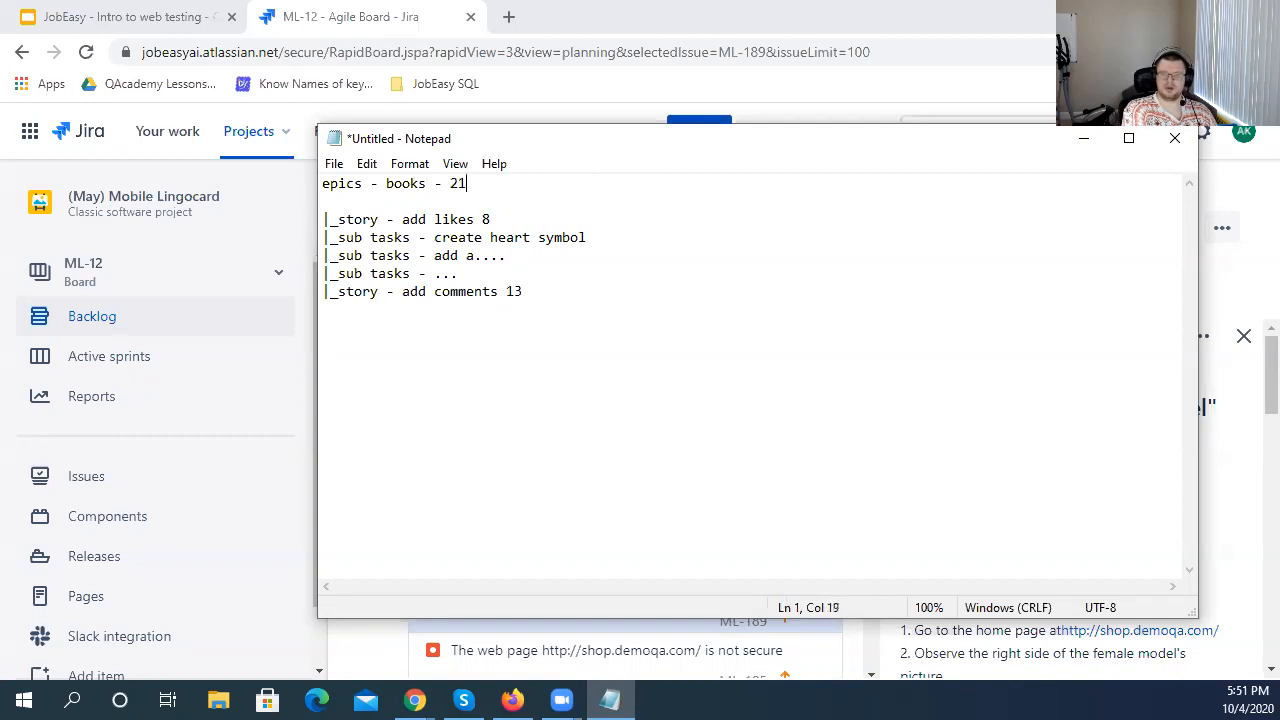
text( points)
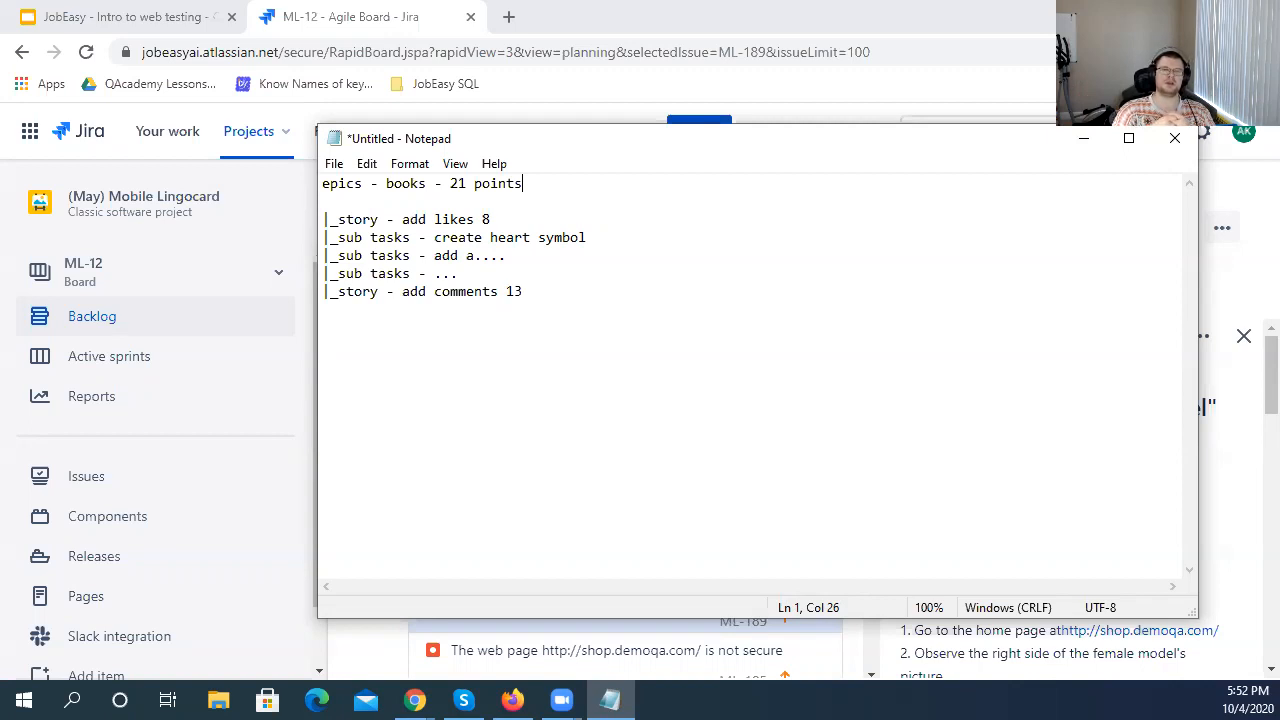
- Examine how the points on the epics line relate to the estimates of its stories and to their sub tasks
double_click(457, 183)
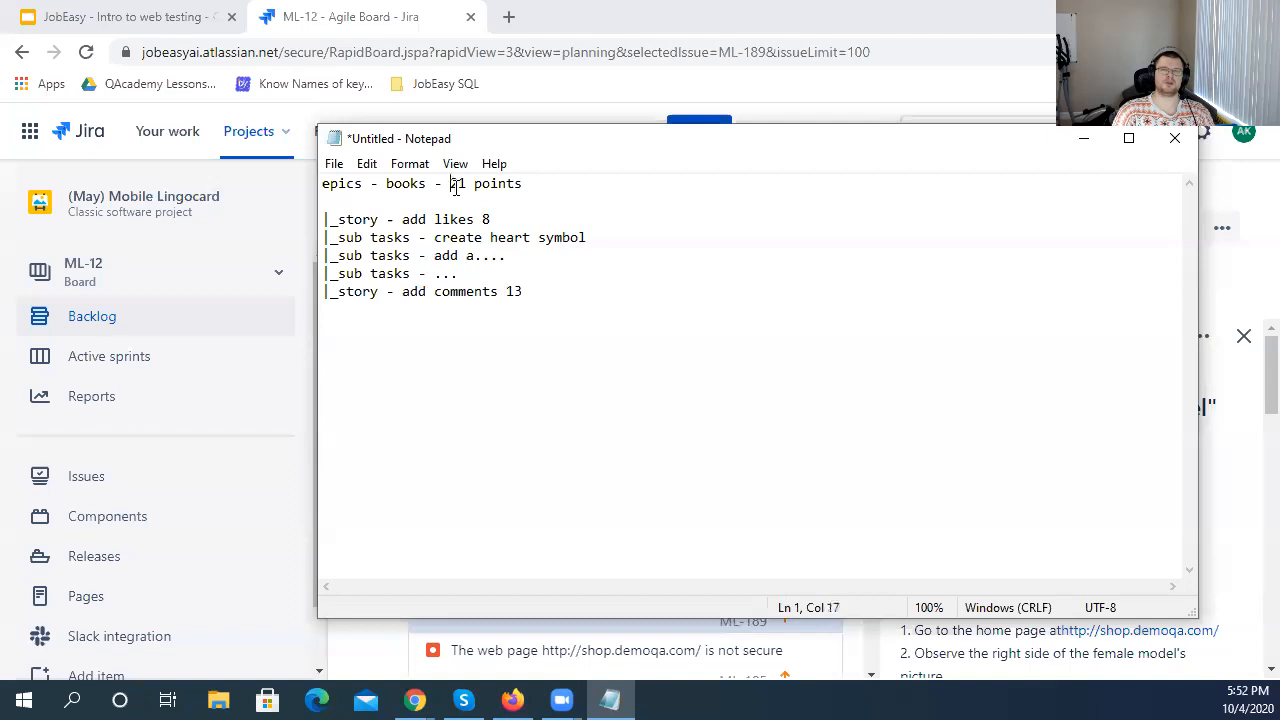
click(603, 329)
click(449, 184)
drag(449, 184, 536, 216)
click(571, 194)
click(558, 289)
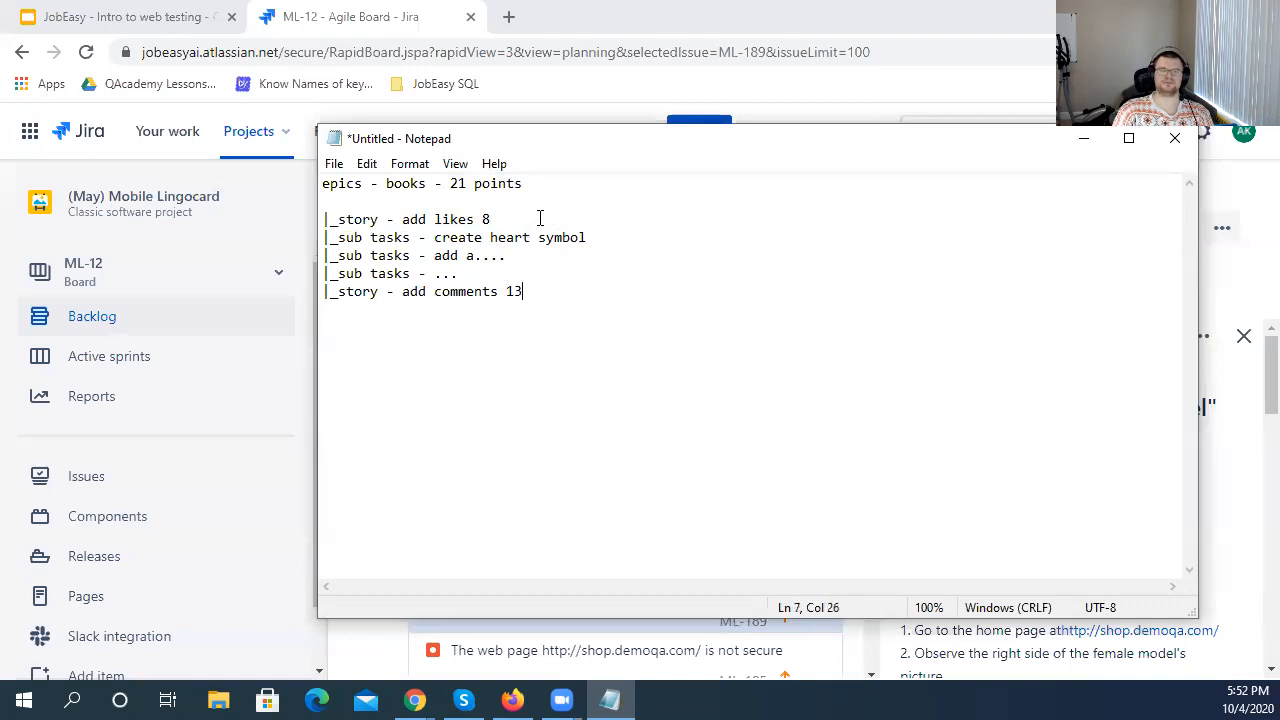
drag(372, 184, 316, 184)
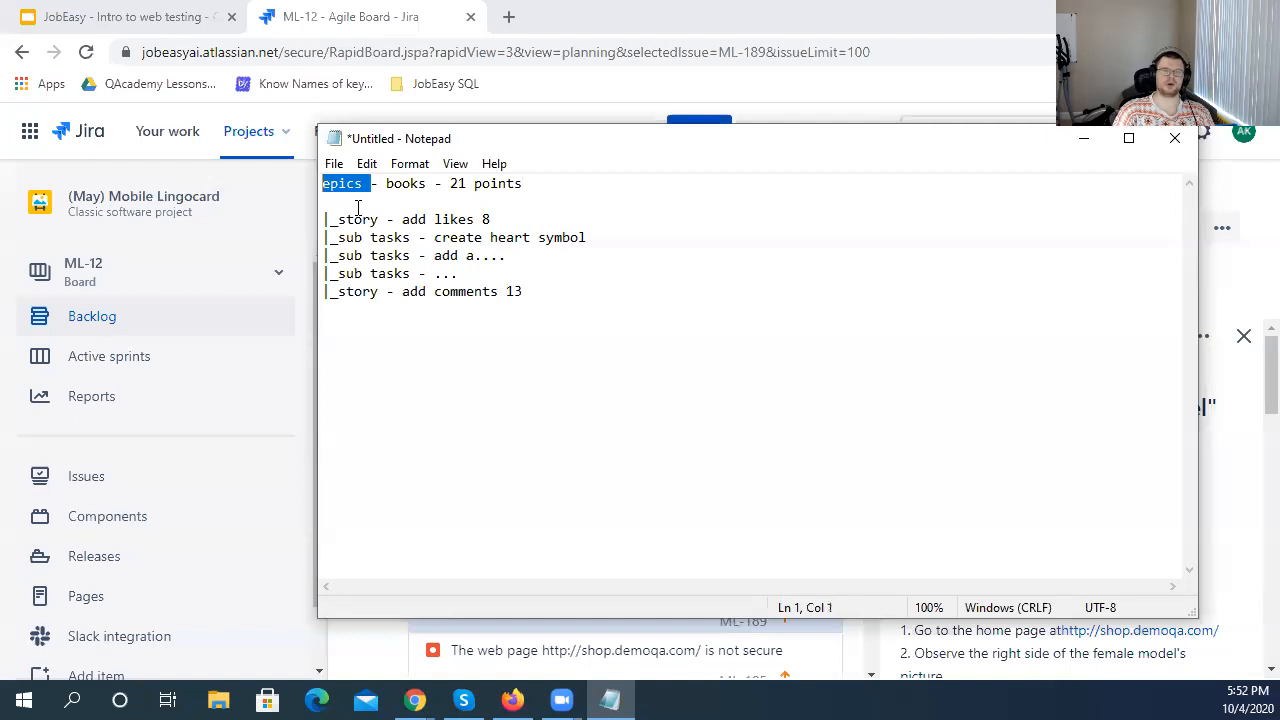
drag(441, 219, 322, 219)
click(486, 256)
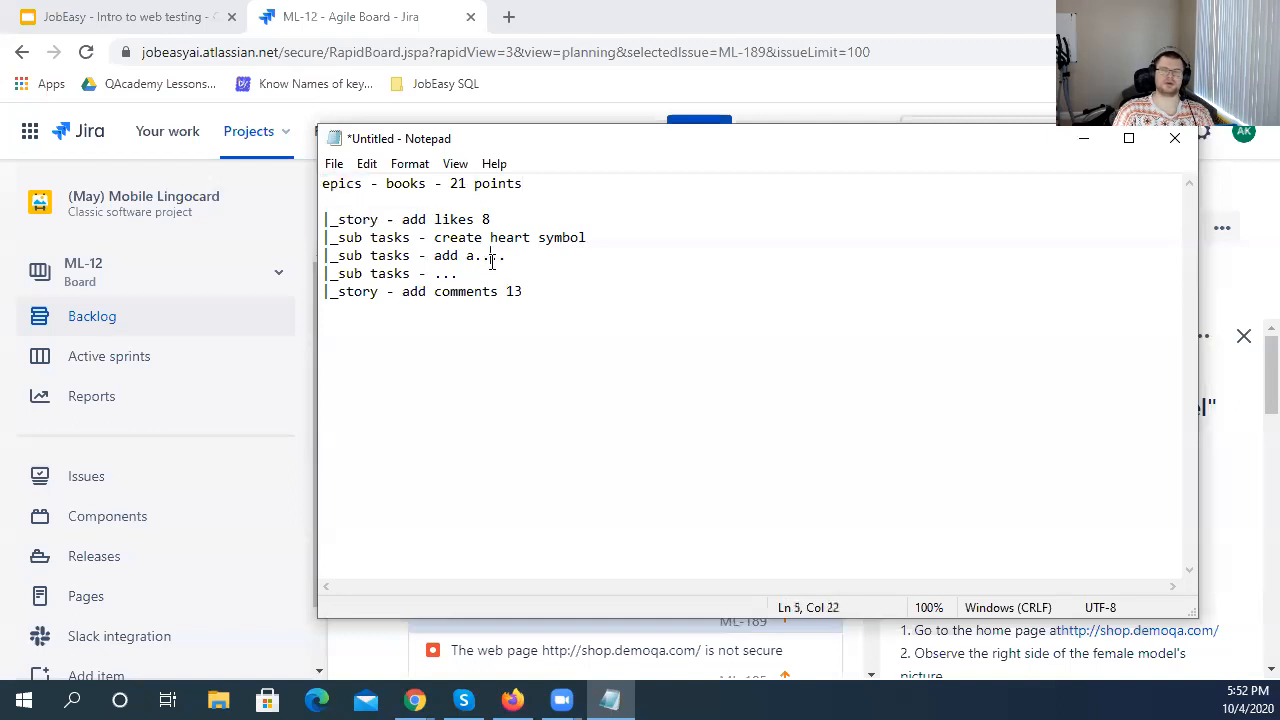
drag(514, 219, 353, 219)
drag(524, 289, 355, 201)
- Remove the blank line between the epics line and the "add likes" story
click(356, 204)
key(BackSpace)
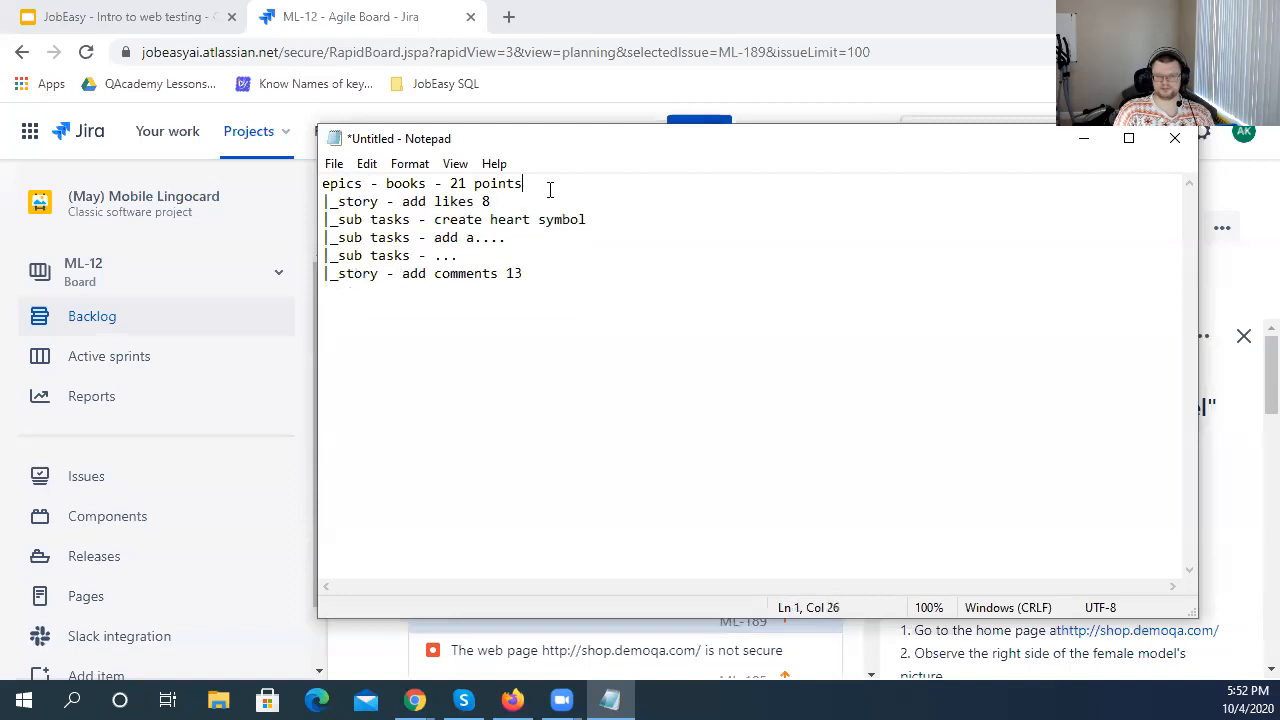
- Switch to Jira in the browser and open the ML board of the (May) Mobile Lingocard project
click(402, 16)
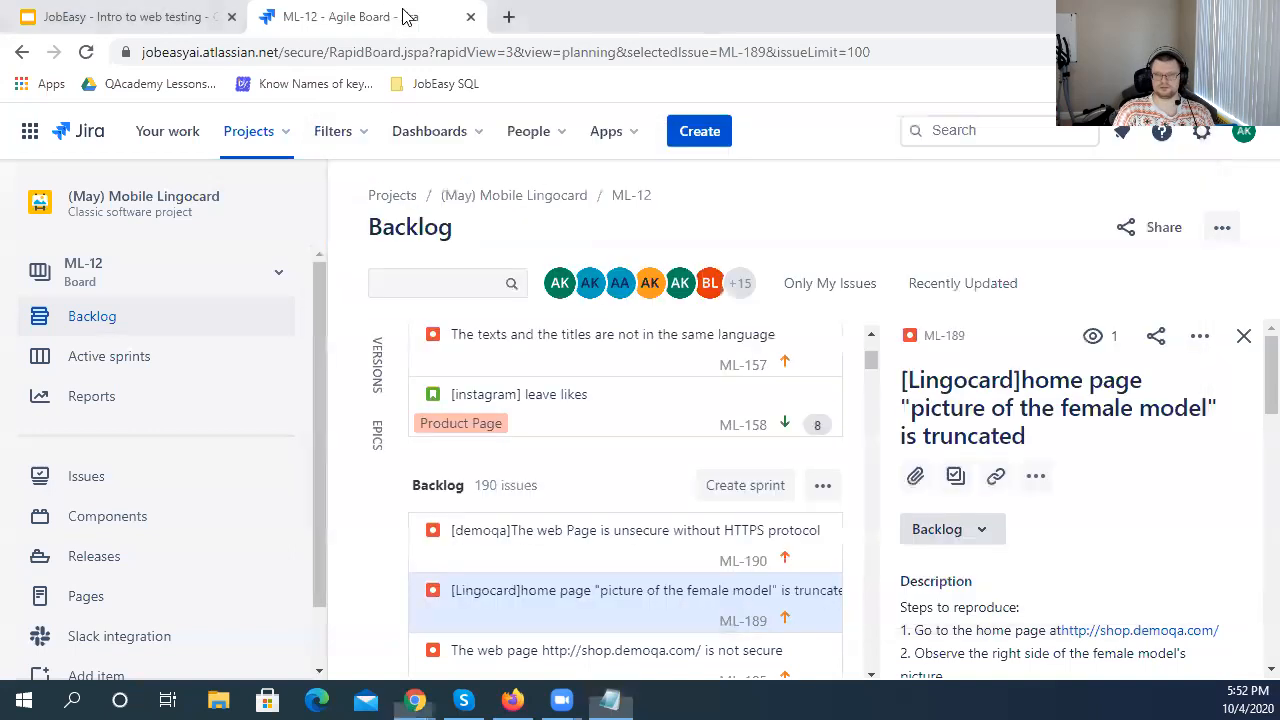
click(273, 290)
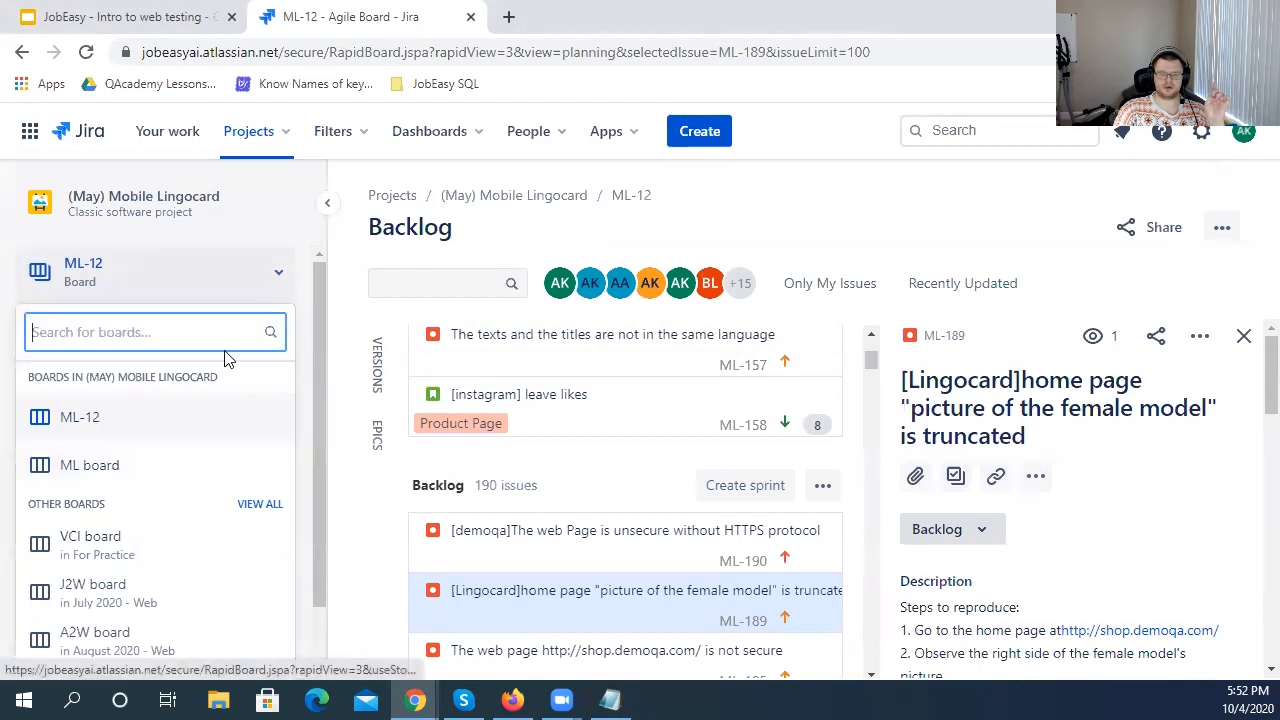
click(281, 276)
click(281, 276)
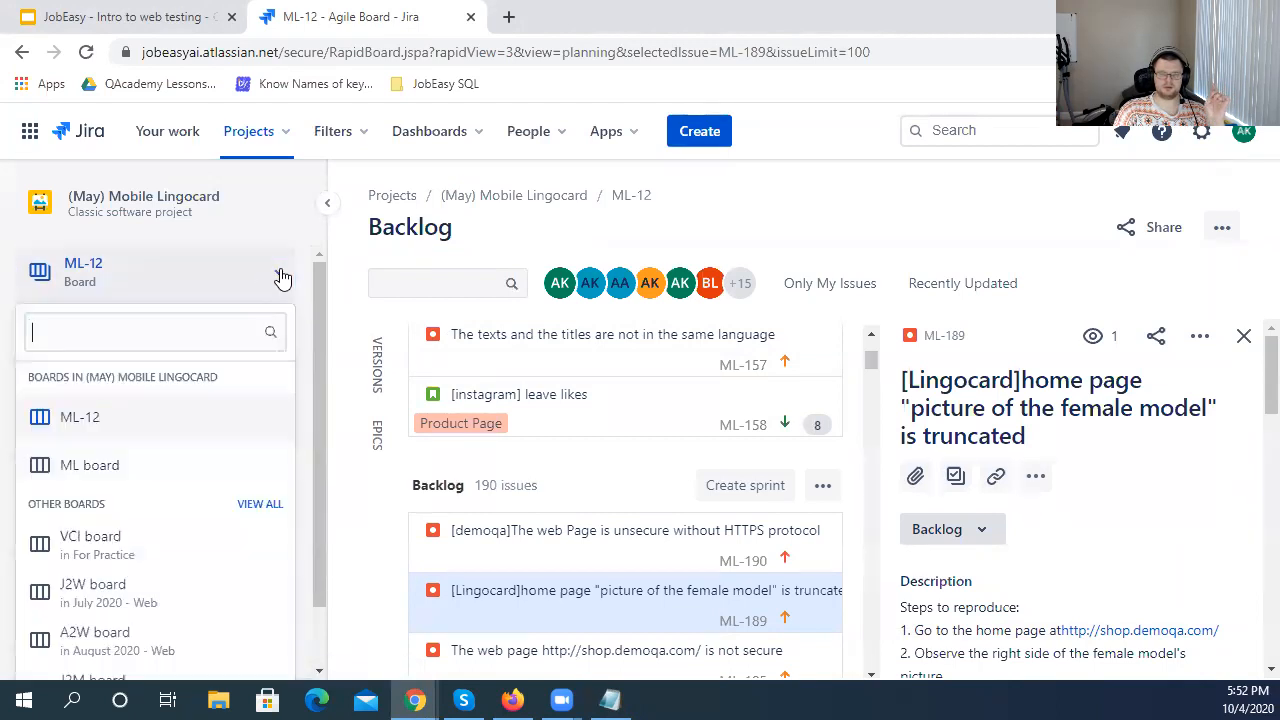
click(89, 465)
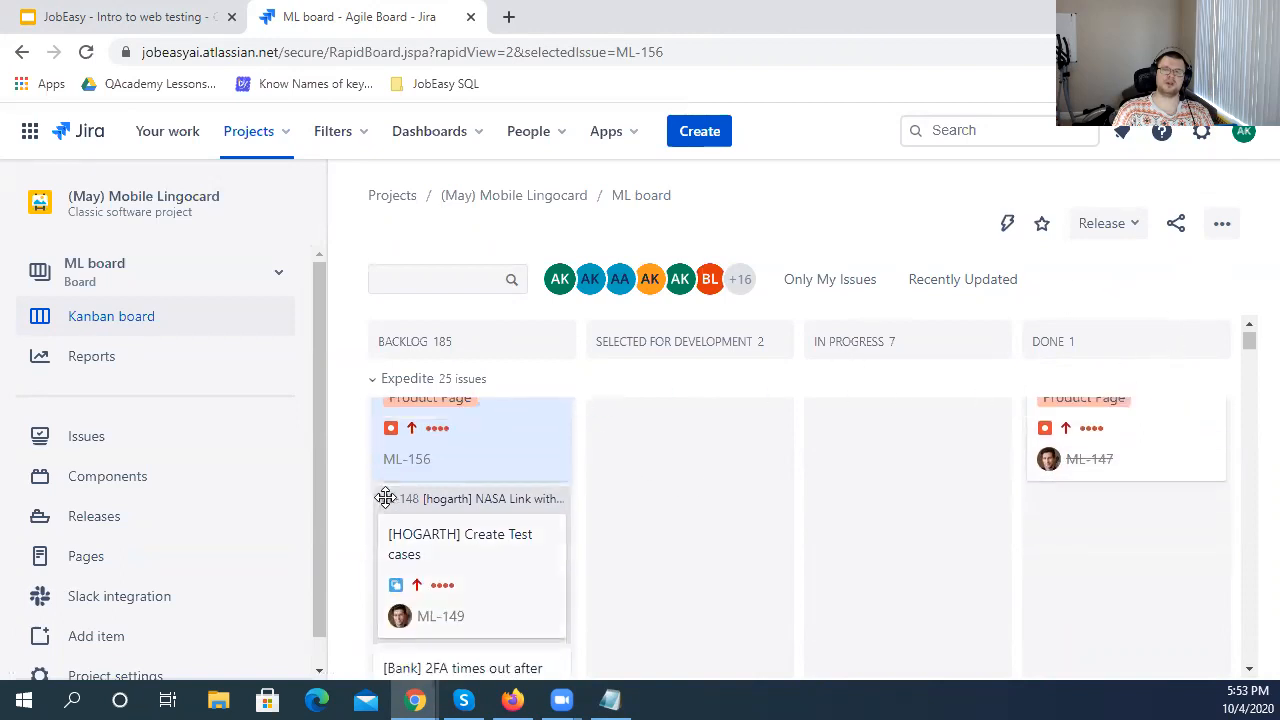
- View the details of "The home page is not secure" and look through the Expedite issues in the Backlog column
click(456, 514)
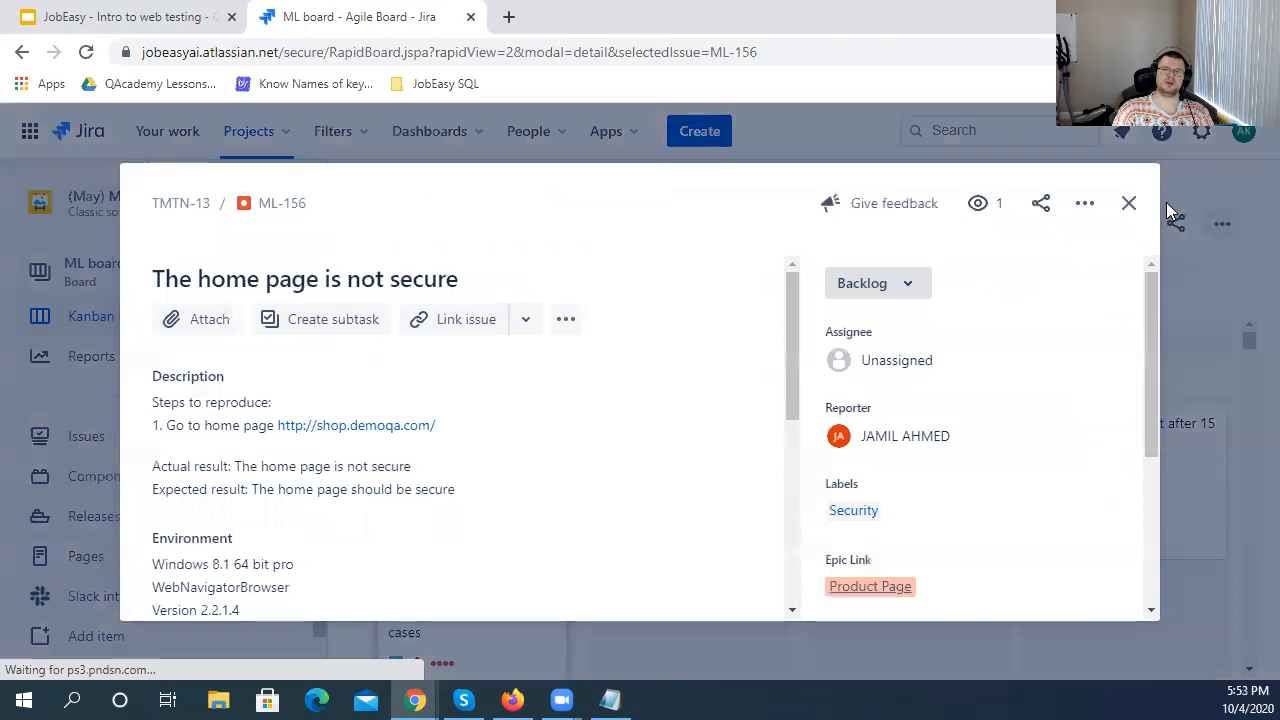
click(1129, 203)
drag(429, 443, 477, 491)
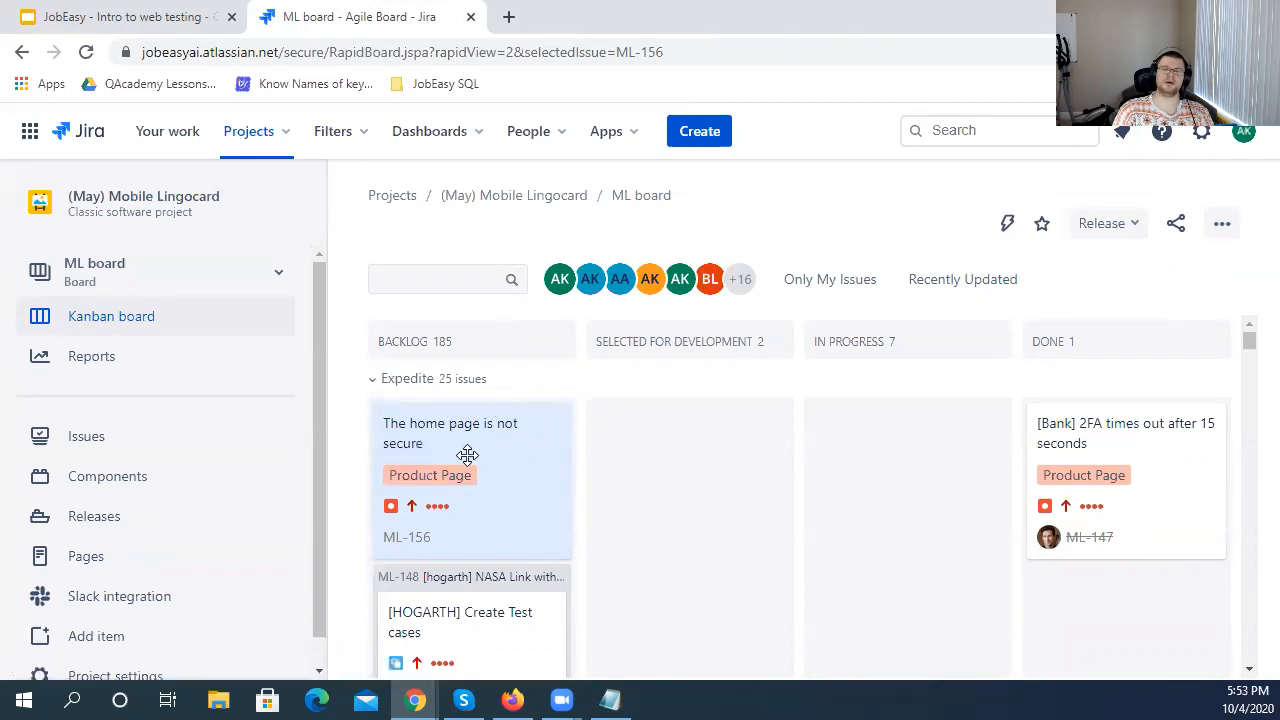
scroll(414, 443, down, 1)
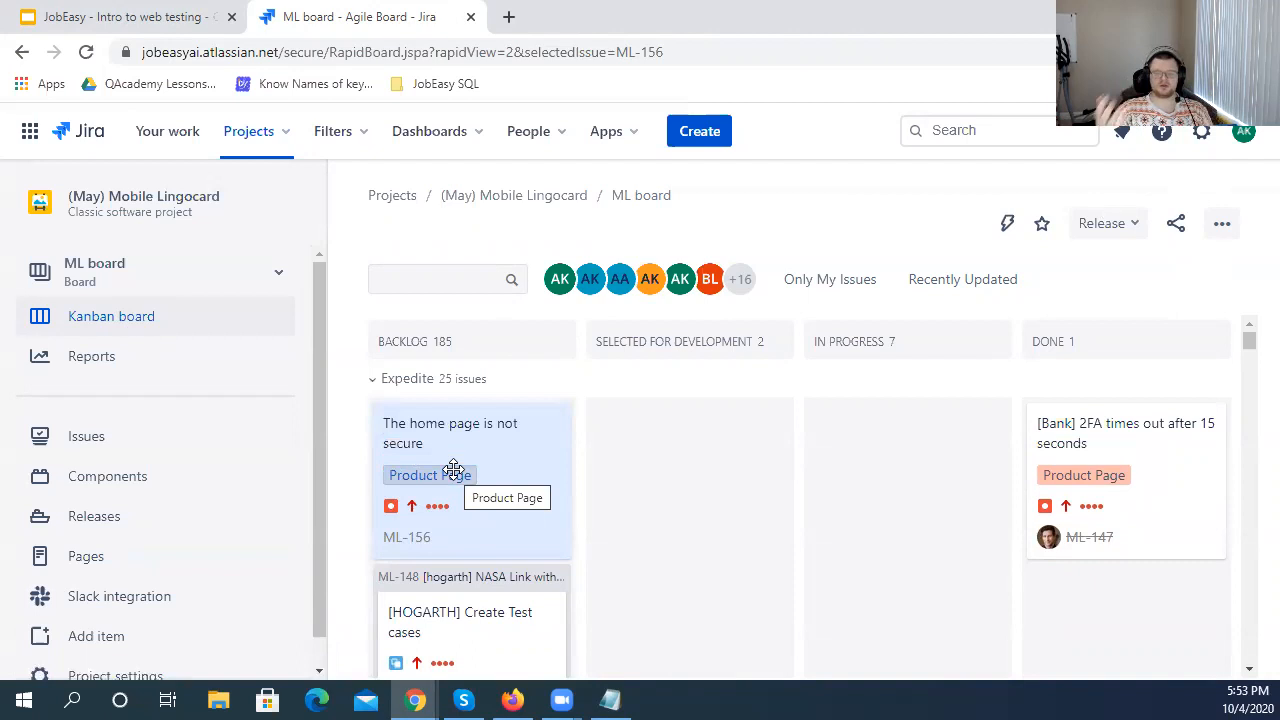
click(190, 271)
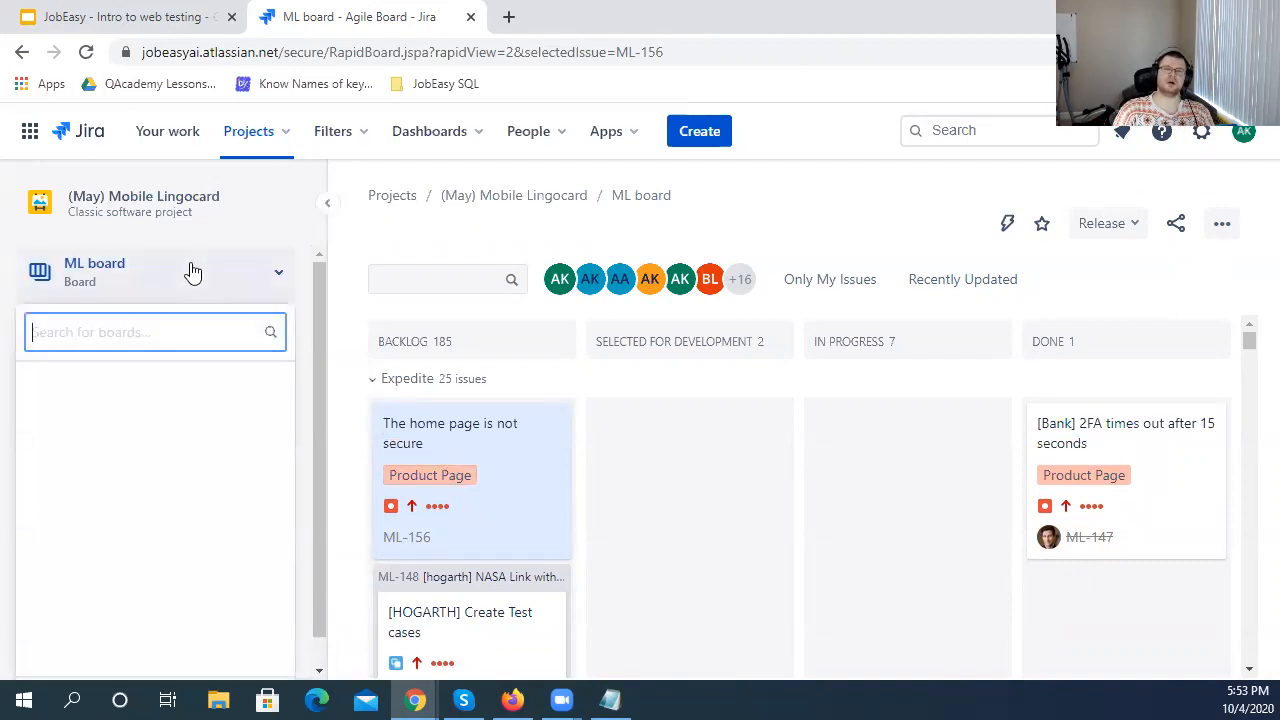
click(206, 291)
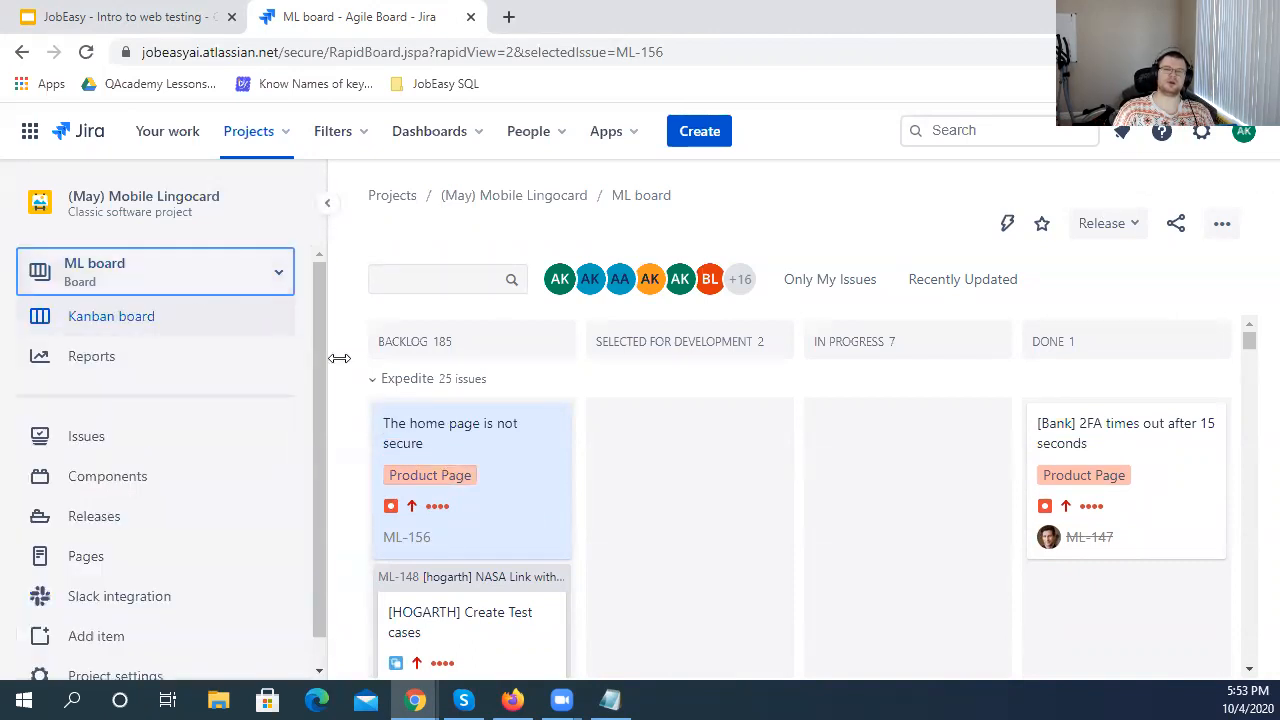
drag(506, 497, 463, 465)
scroll(463, 465, down, 6)
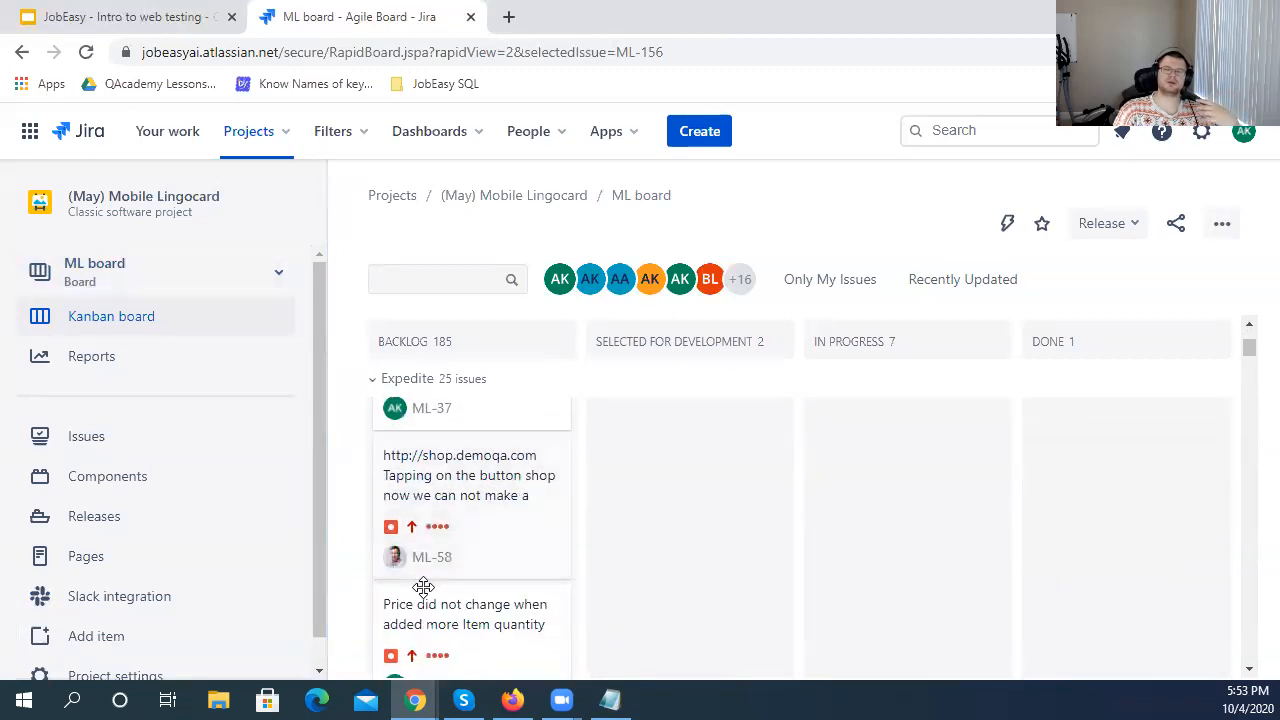
scroll(428, 563, up, 4)
scroll(451, 545, up, 2)
- Move "The home page is not secure" to Selected for Development, to In Progress, back to Selected for Development, and finally to Done
drag(466, 477, 681, 488)
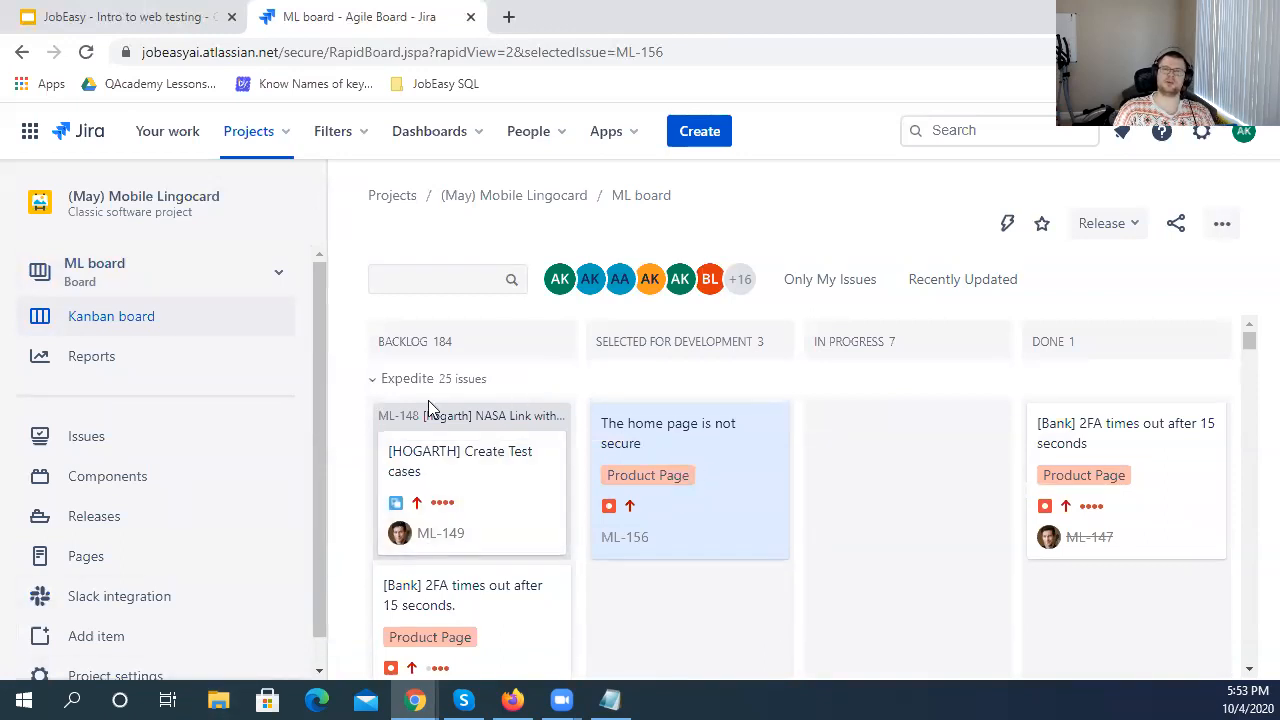
drag(670, 485, 960, 575)
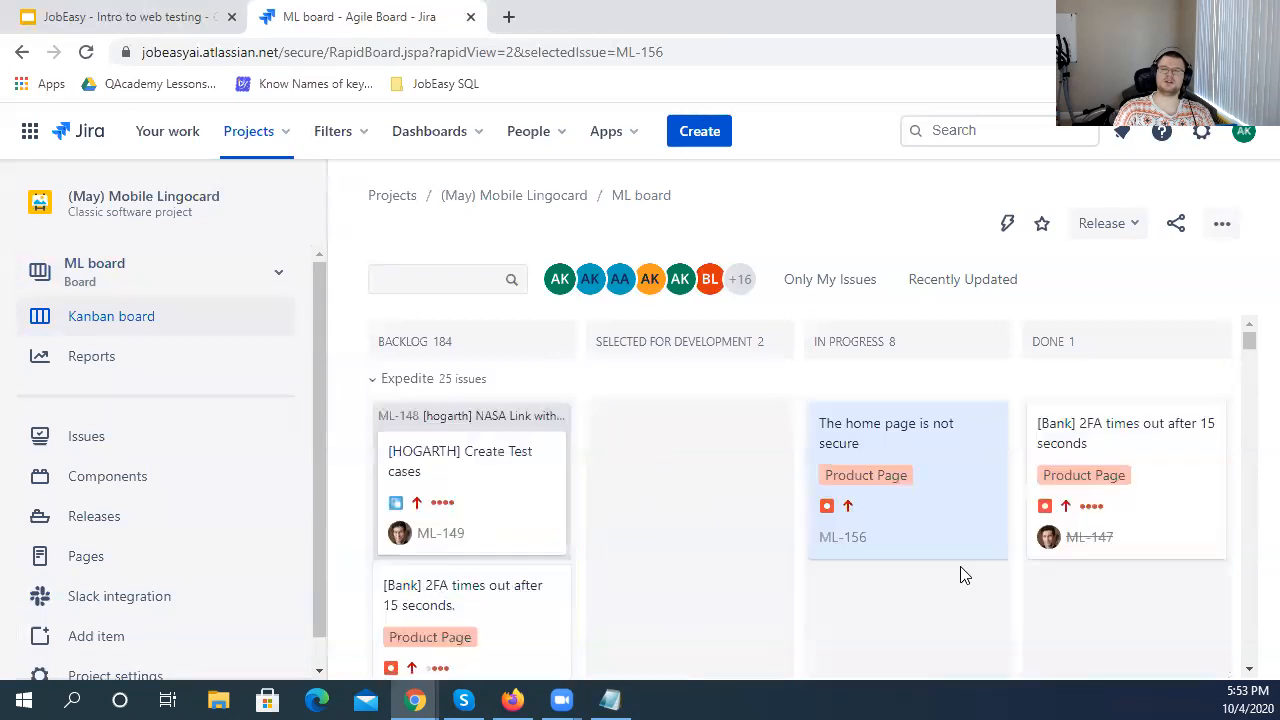
drag(900, 494, 714, 514)
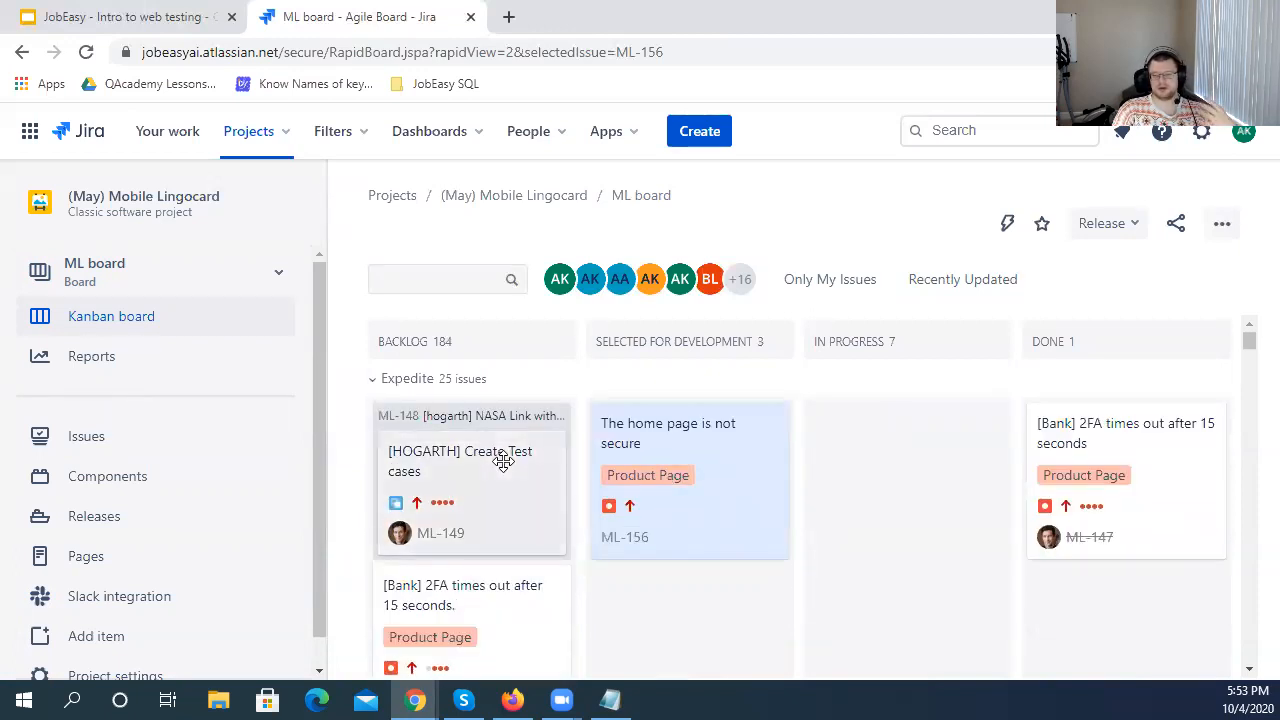
drag(671, 463, 1140, 517)
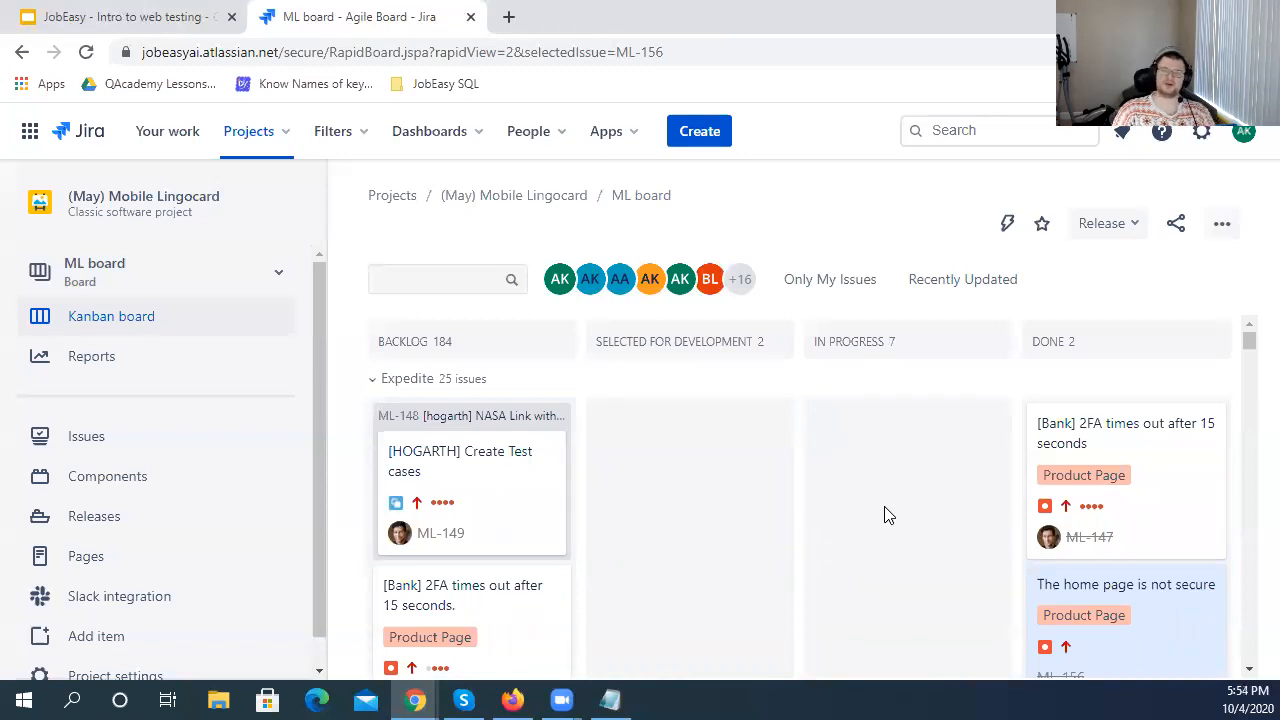
- Move the card "[Bank] 2FA times out after 15 seconds" (ML-147) from Done to Backlog
scroll(717, 546, down, 2)
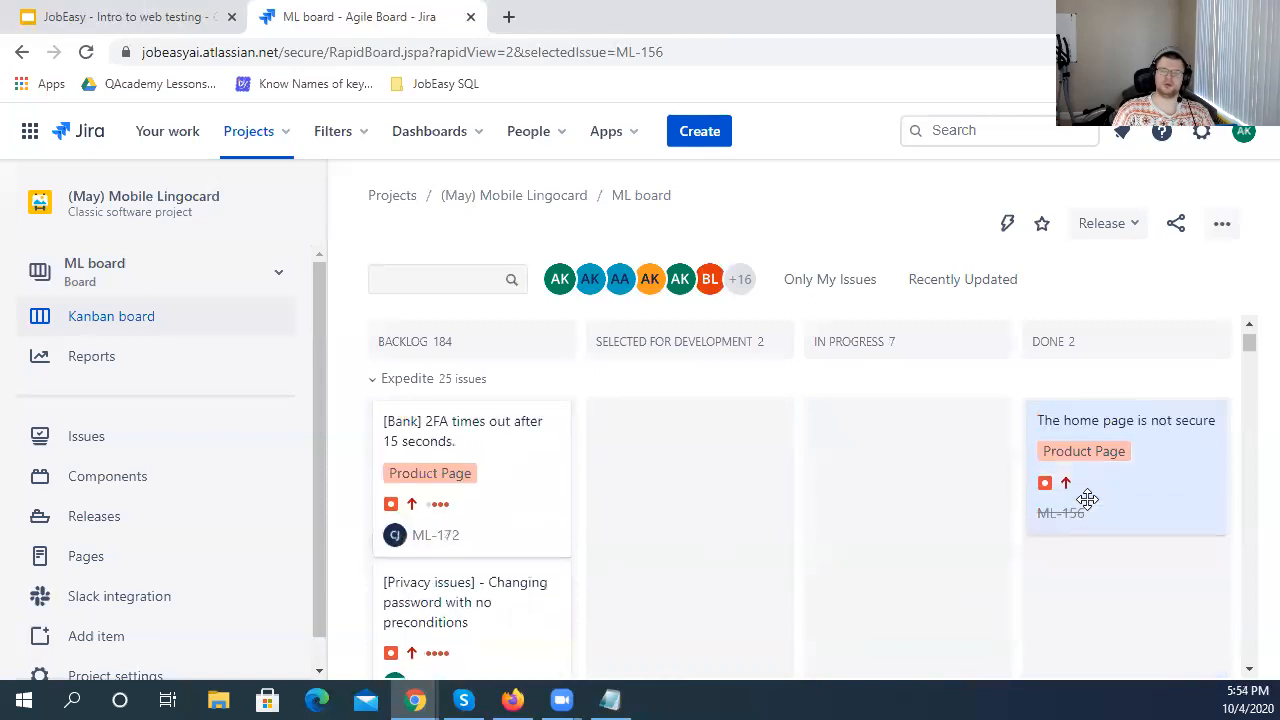
drag(1088, 491, 460, 495)
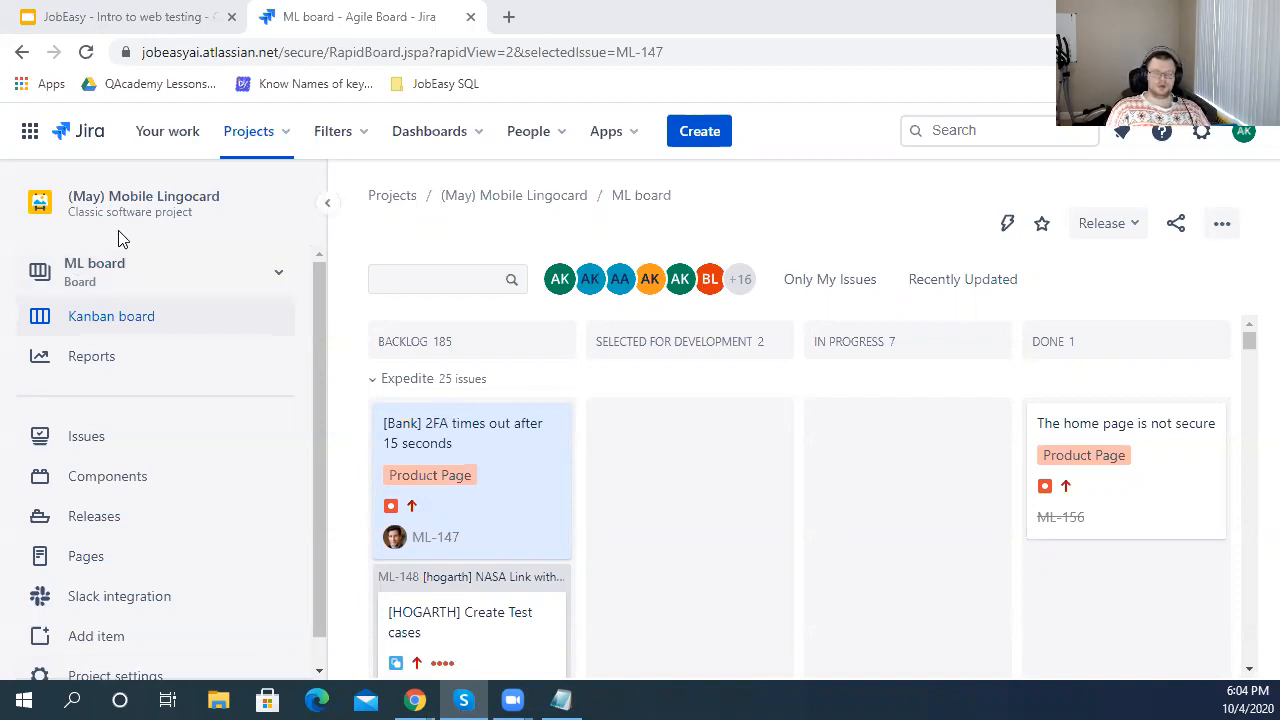
click(319, 291)
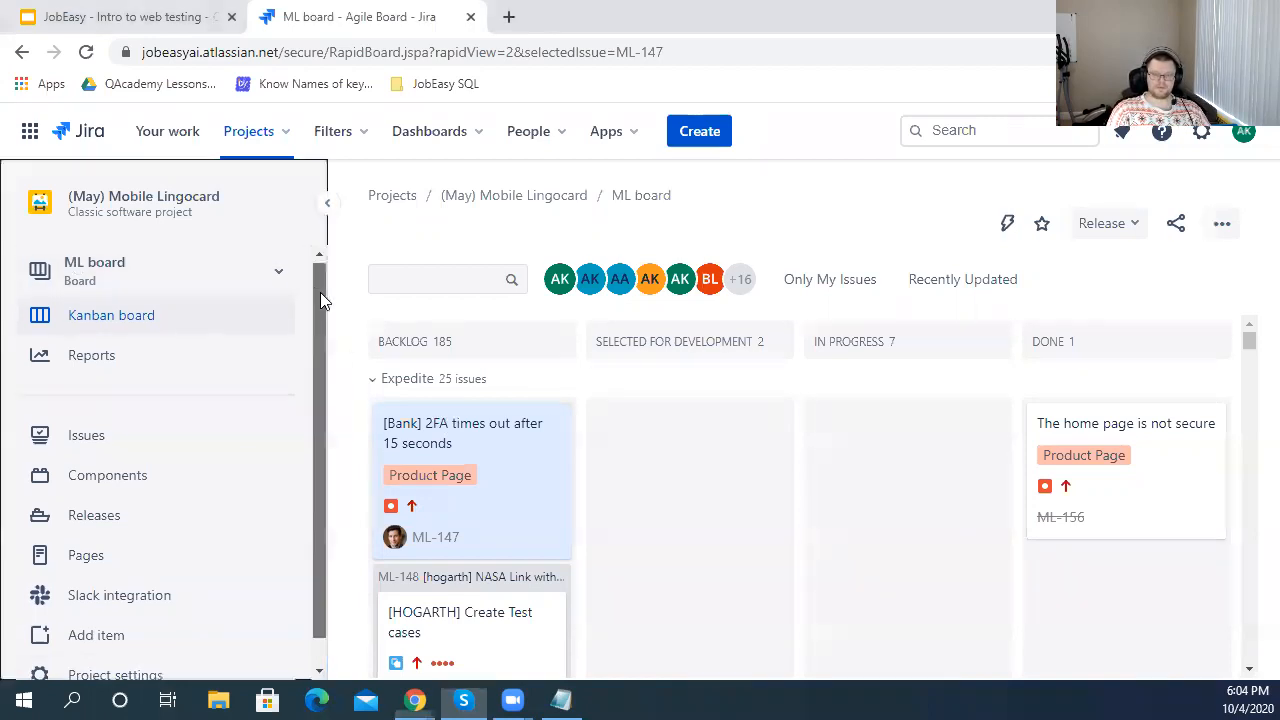
click(1228, 697)
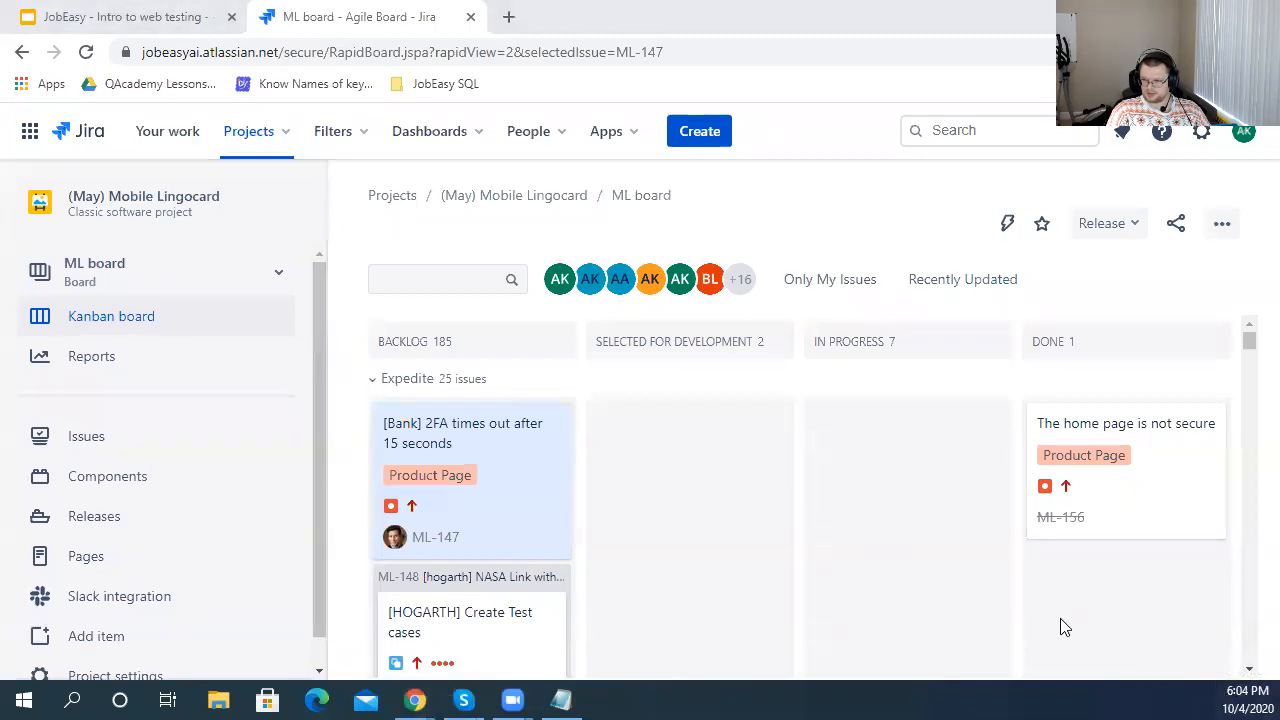
click(1074, 697)
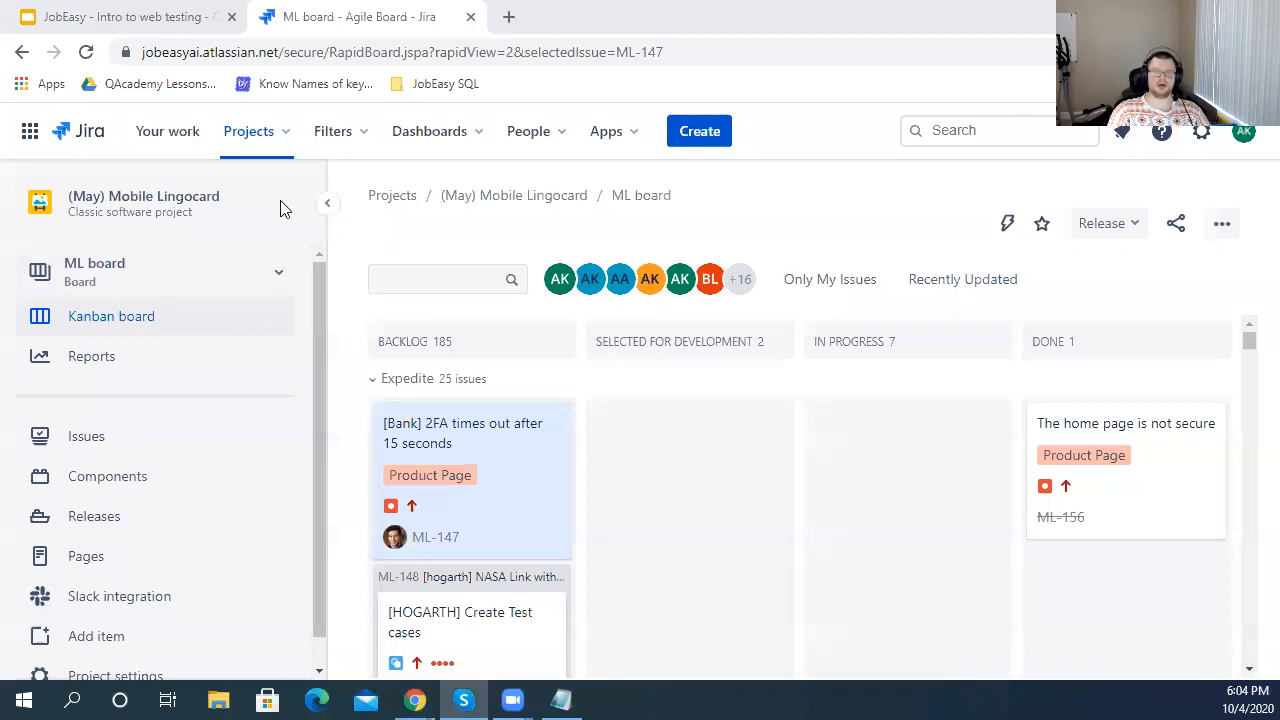
scroll(230, 367, down, 1)
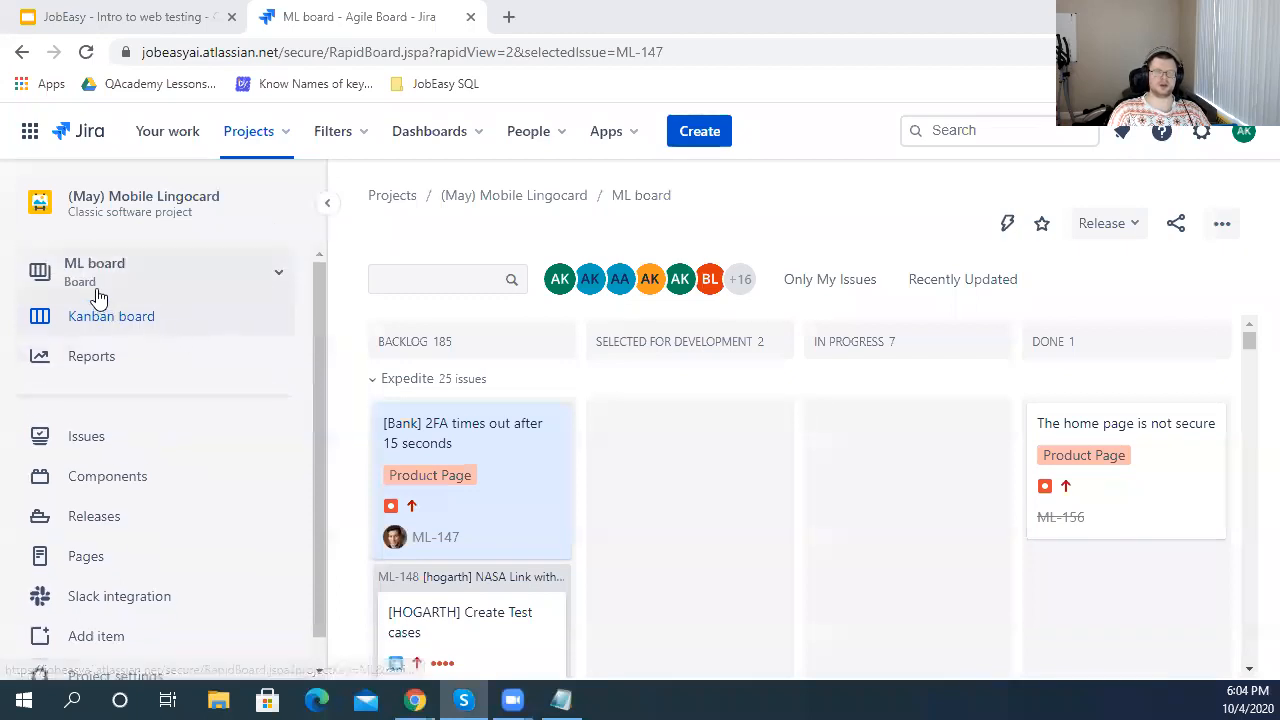
click(106, 314)
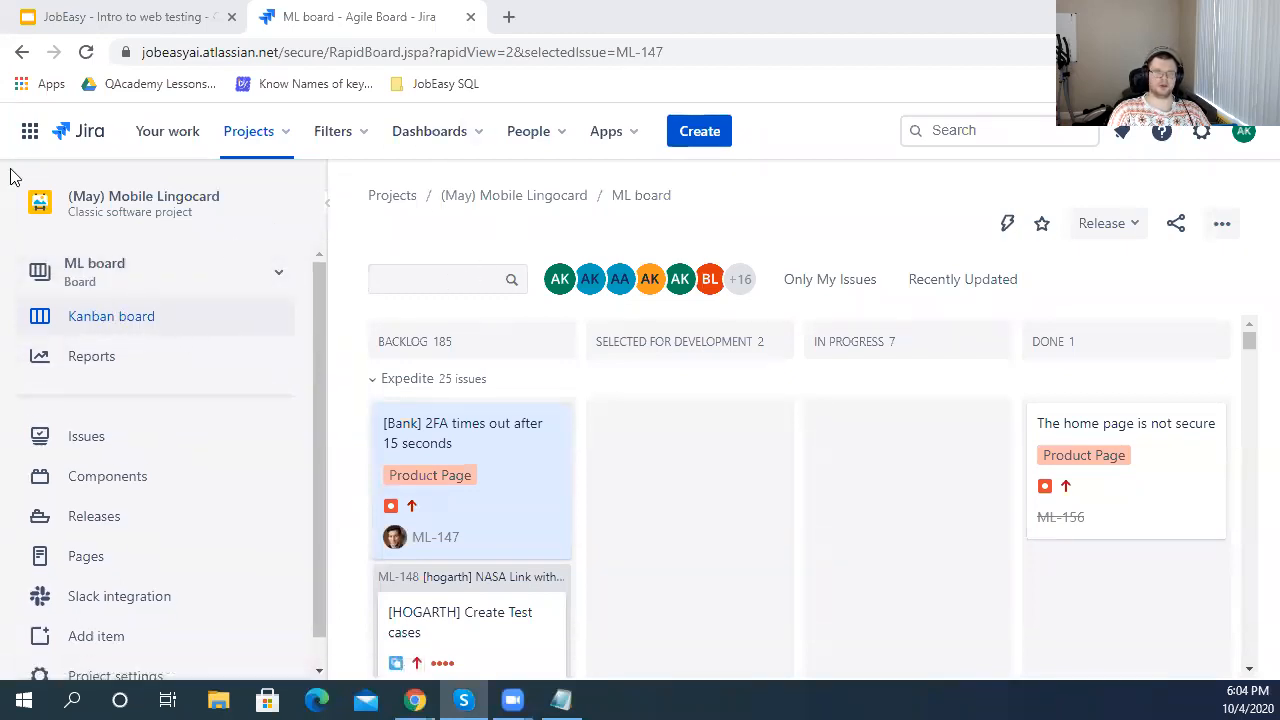
click(511, 18)
key(ctrl+w)
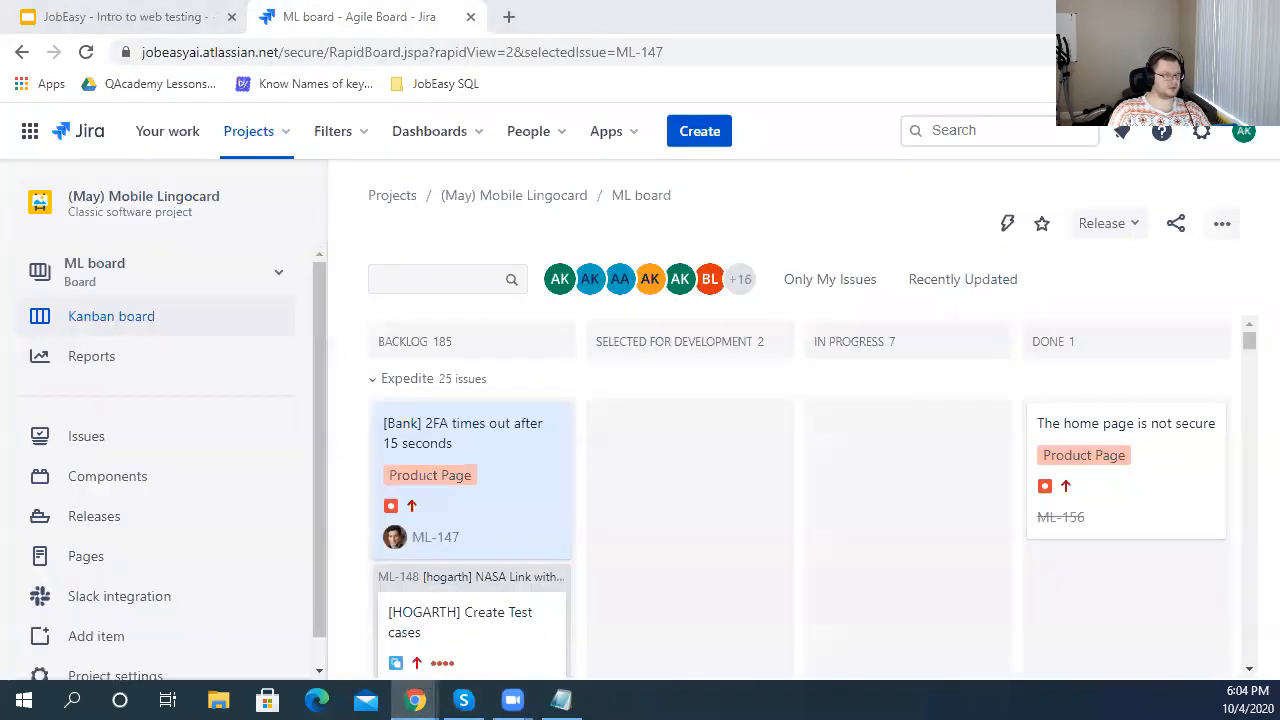
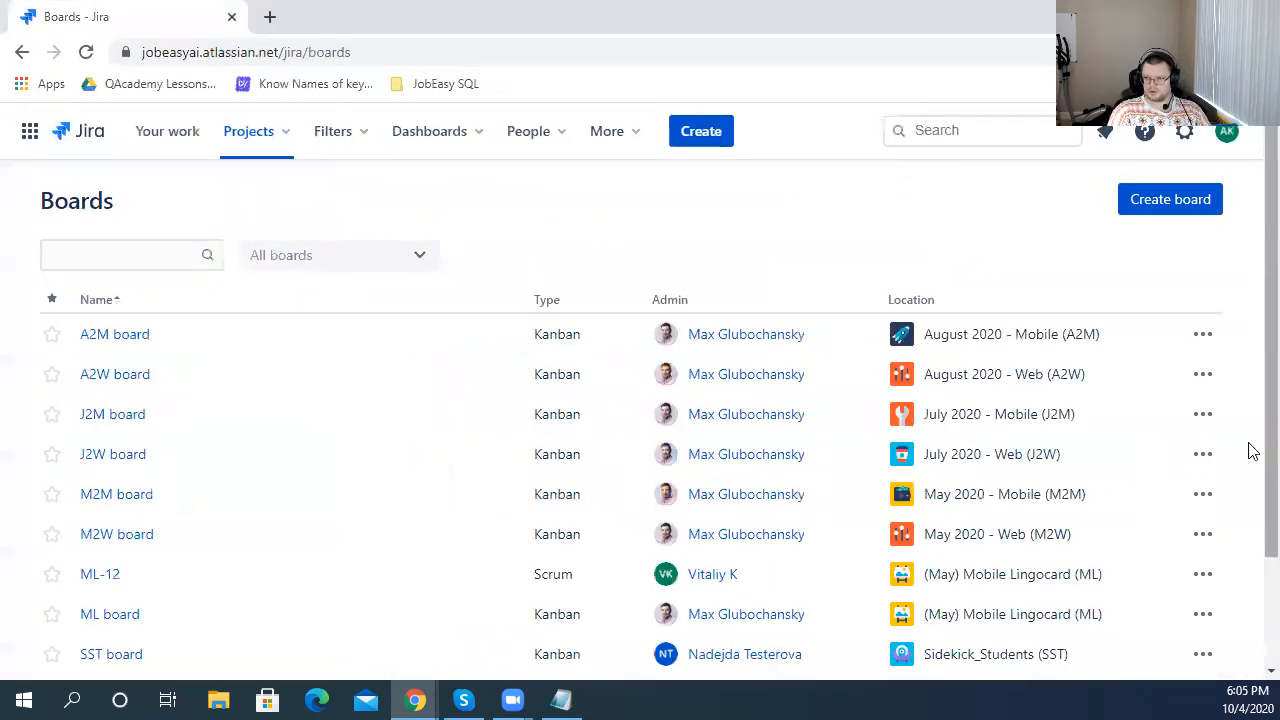
- Look through the list of Jira boards and open the VCI board of the For Practice project
scroll(1252, 550, down, 2)
scroll(1235, 480, up, 2)
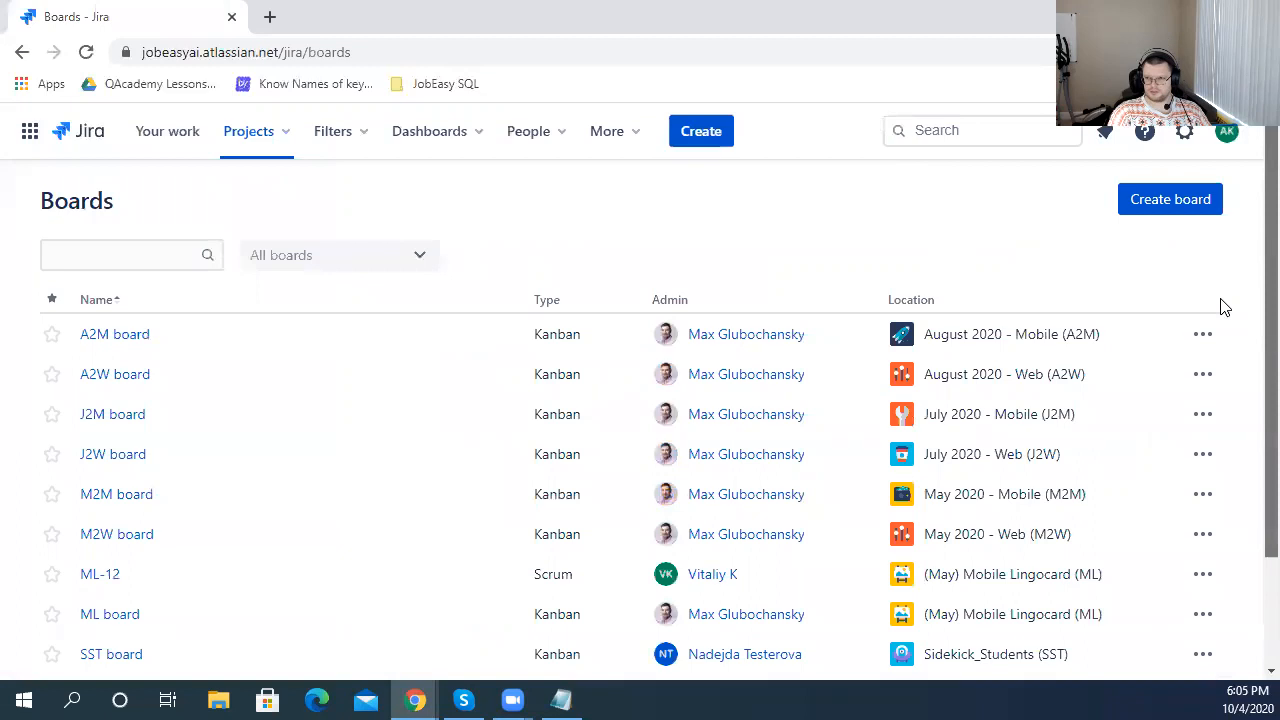
scroll(1250, 550, down, 3)
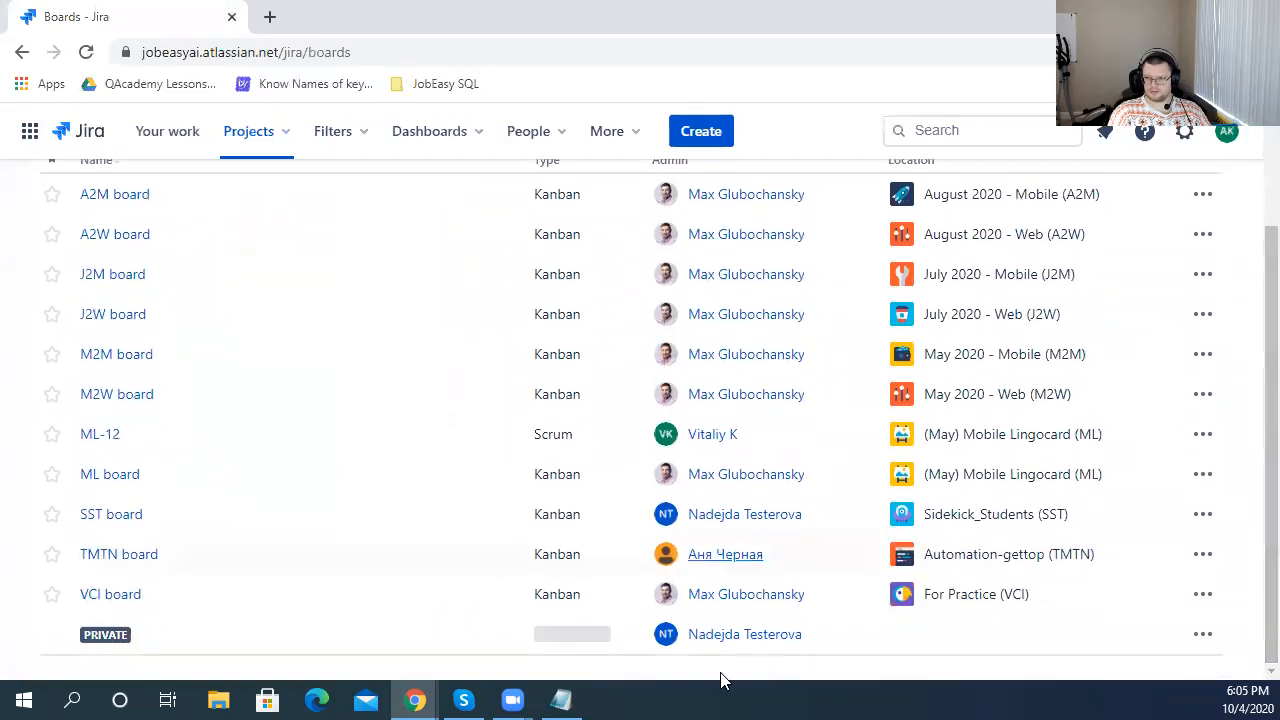
scroll(1206, 417, up, 3)
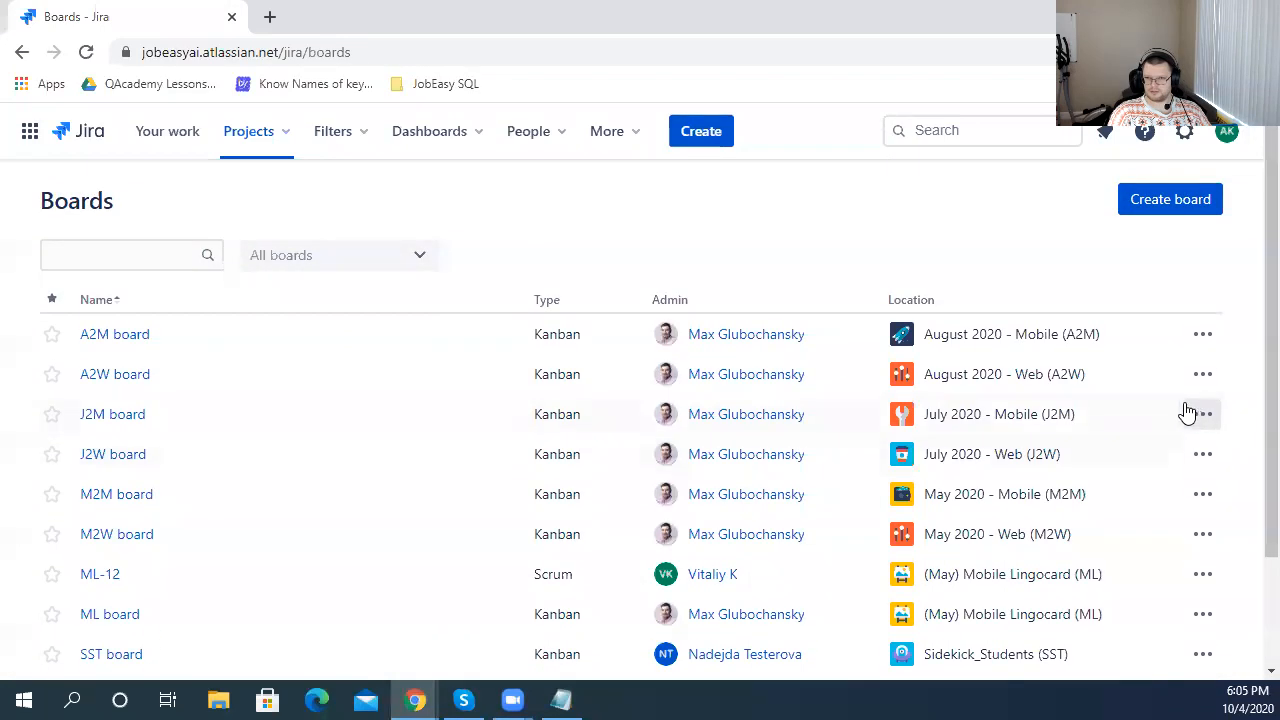
scroll(1163, 412, down, 1)
scroll(1160, 410, down, 1)
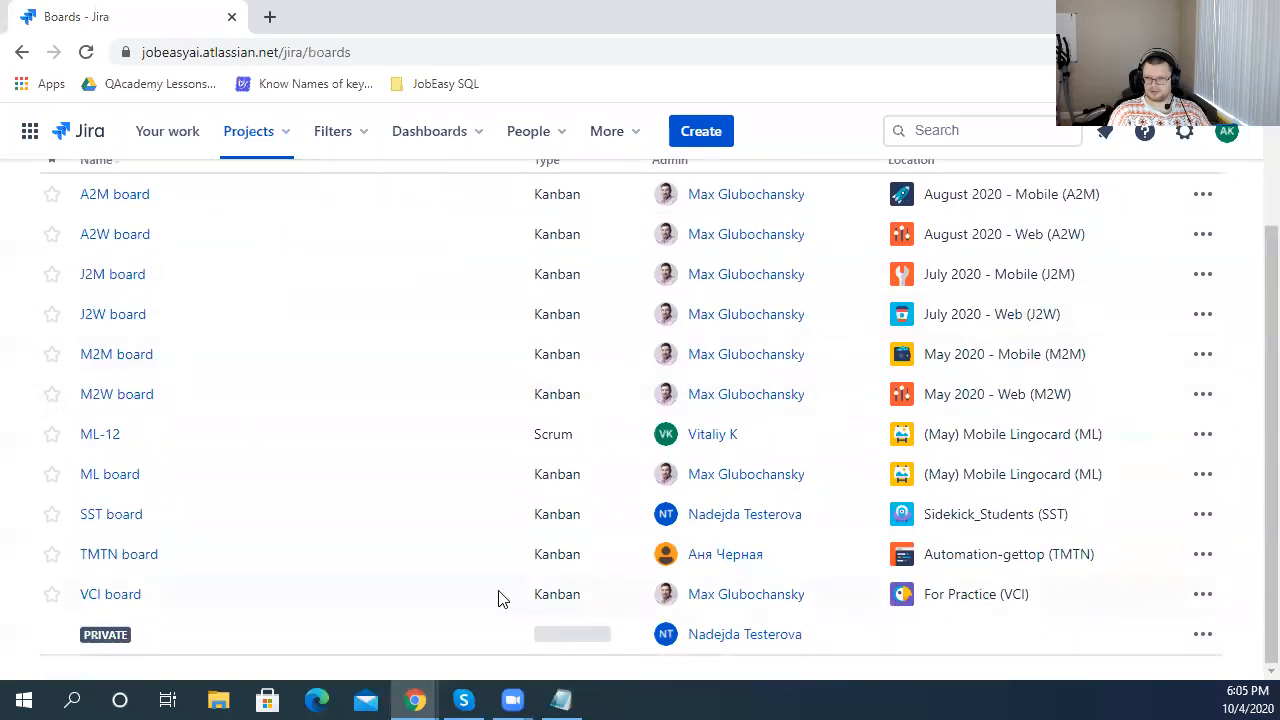
click(102, 596)
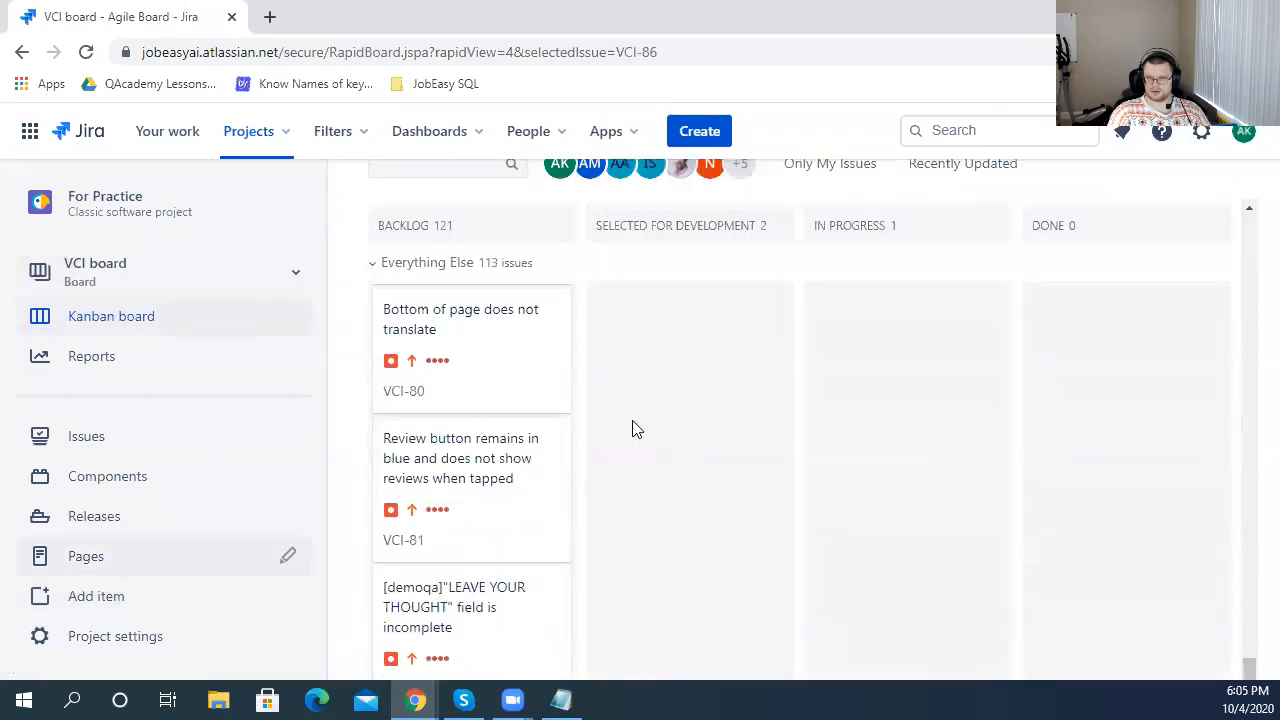
- Open the issue "[Lingocard] "Read more" button is not working." in the Backlog column, read its description and close it
scroll(632, 429, up, 20)
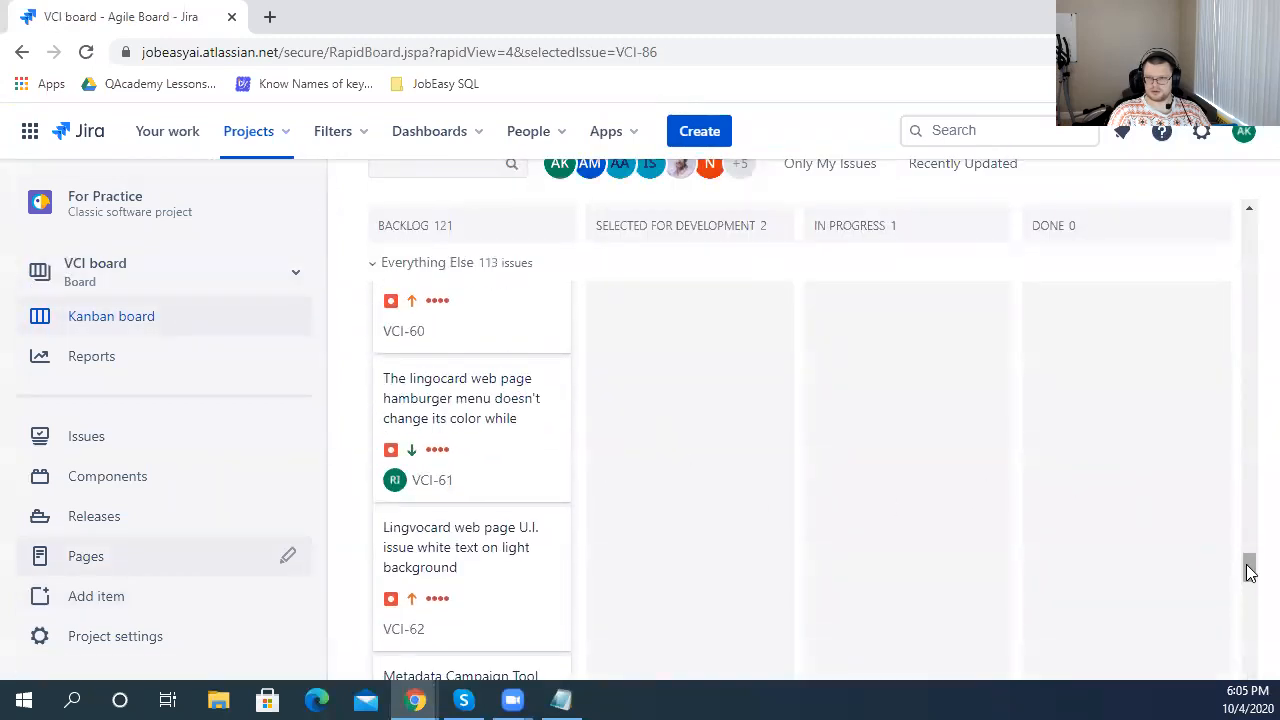
drag(1248, 572, 1206, 257)
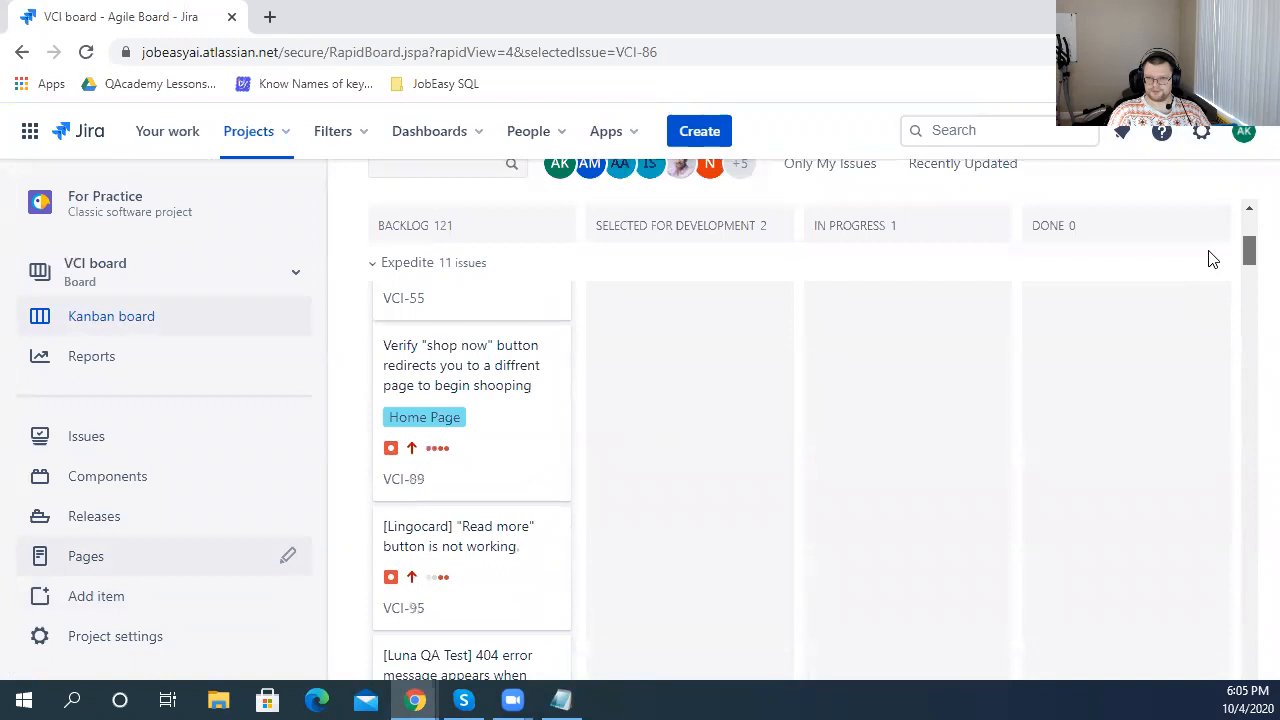
click(440, 555)
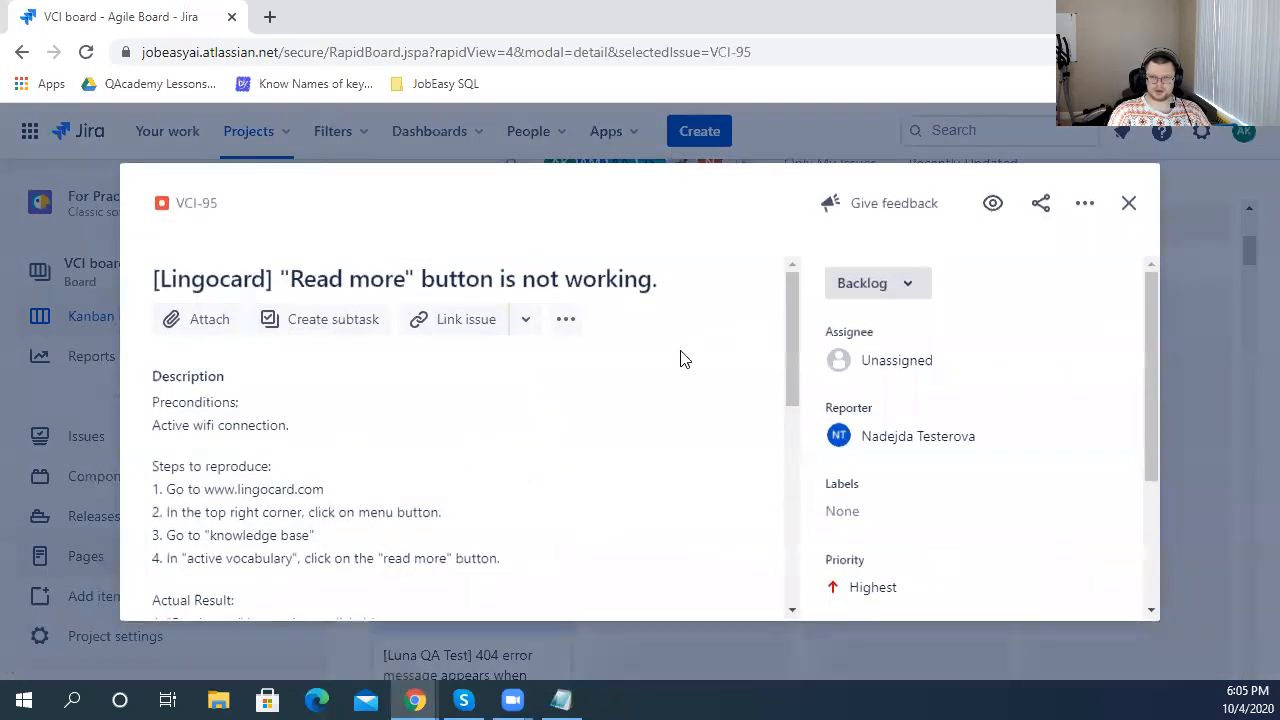
scroll(600, 460, down, 5)
scroll(588, 477, down, 2)
scroll(588, 470, up, 10)
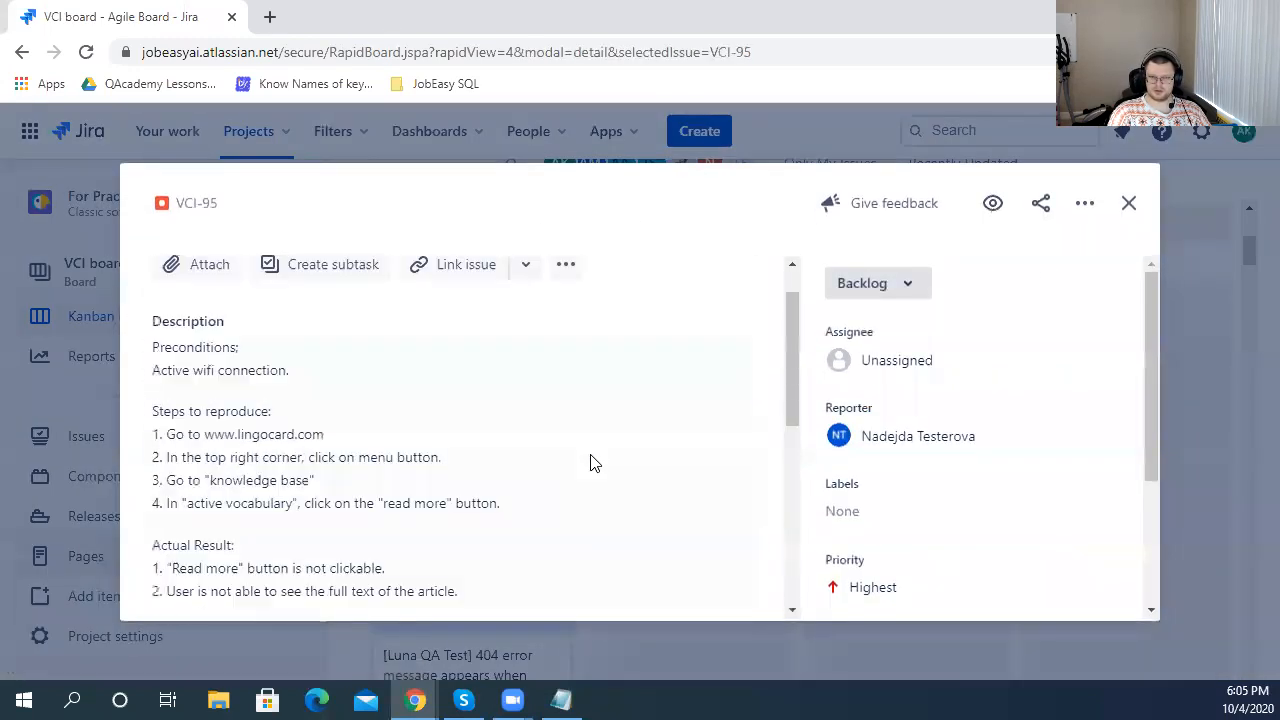
click(1141, 216)
- Read the Backlog issue "[Web] [Target] Filter in store availability isn`t working as expected" and open it on its own page in a new tab
scroll(514, 494, up, 5)
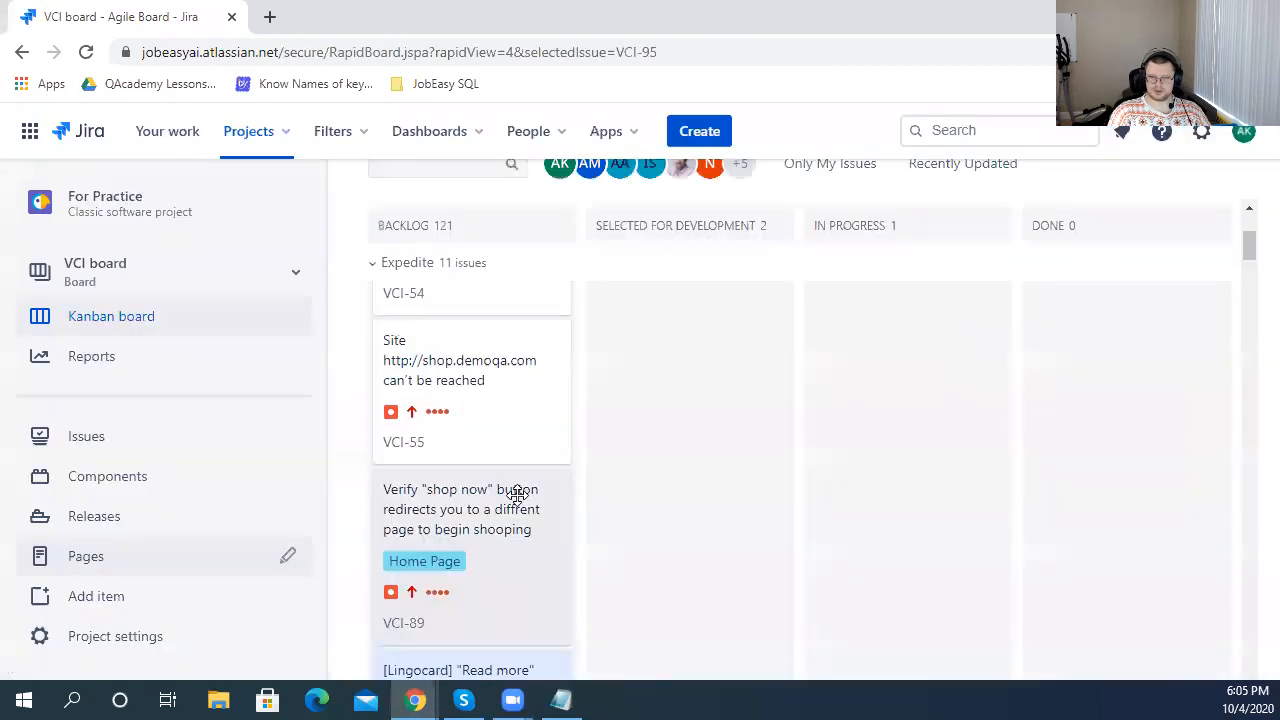
scroll(523, 495, up, 10)
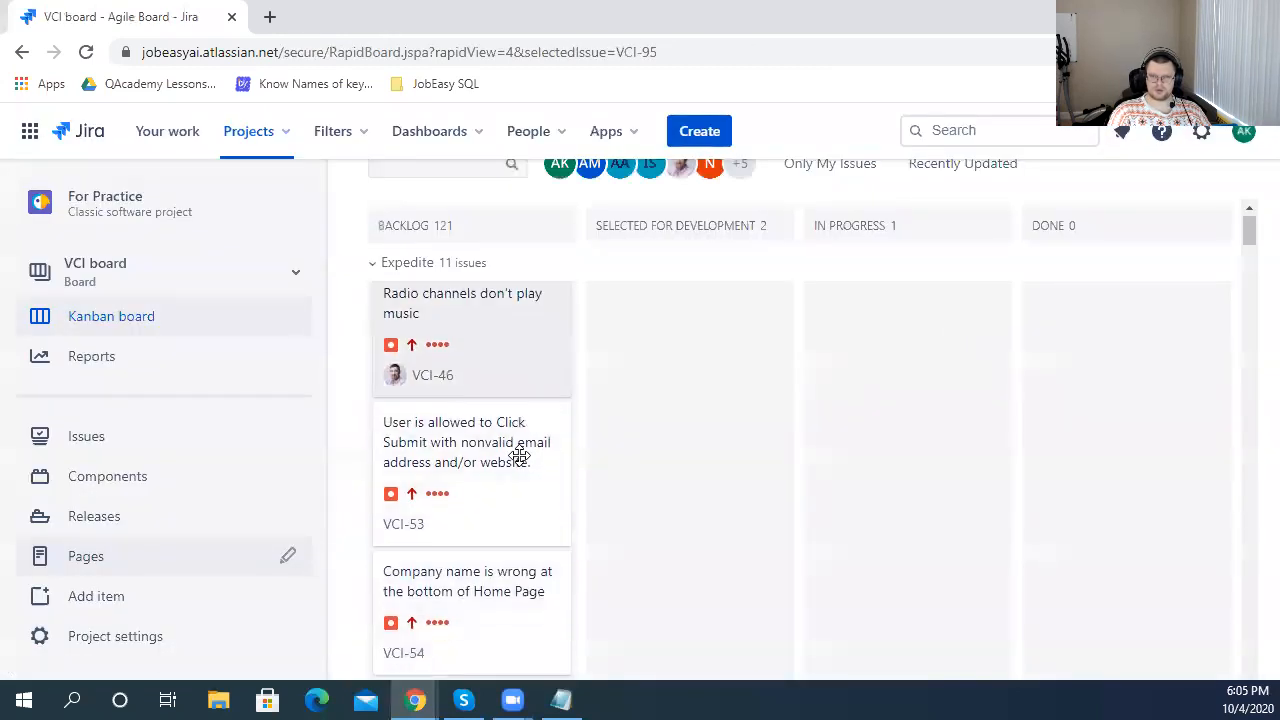
scroll(530, 556, down, 1)
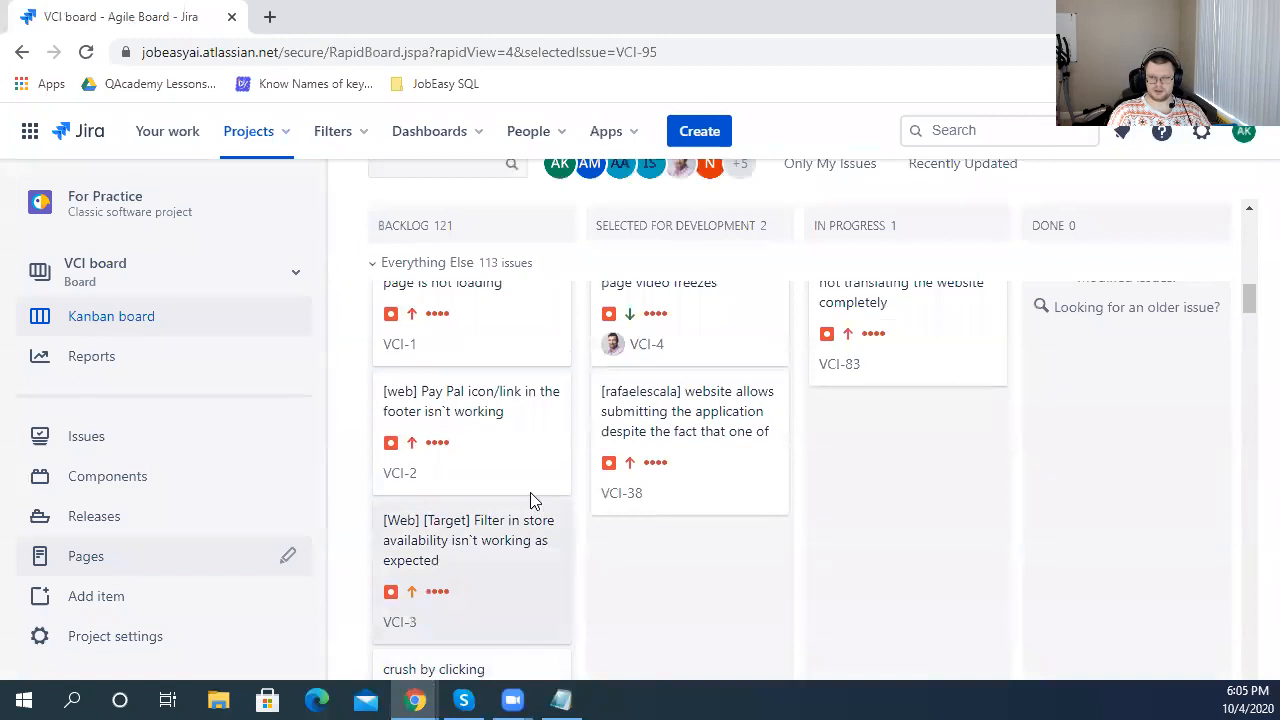
click(505, 530)
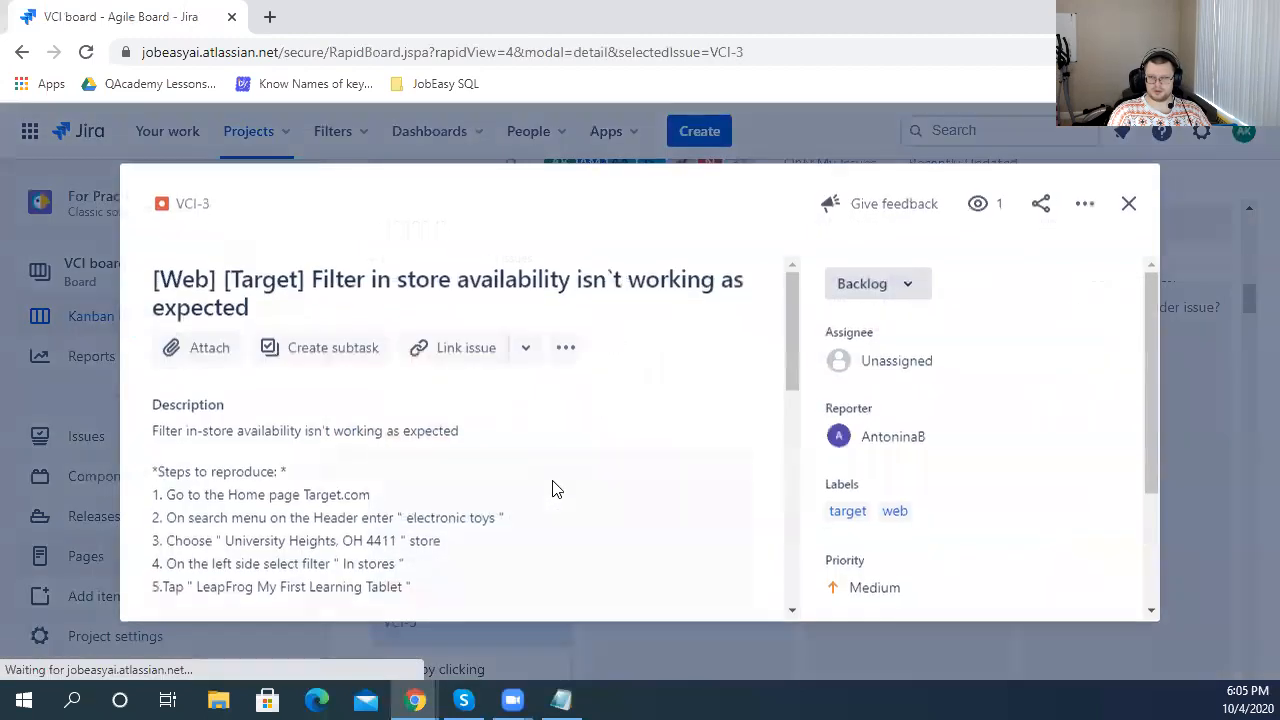
scroll(575, 470, down, 10)
scroll(600, 453, up, 10)
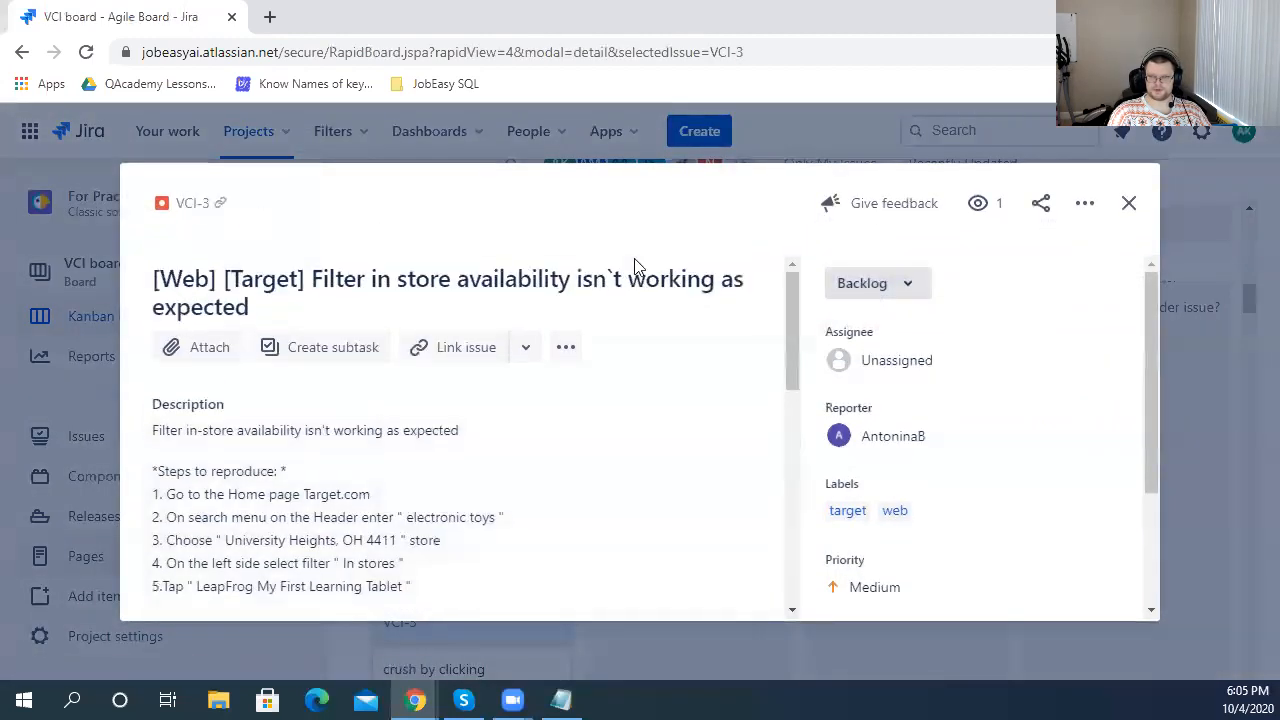
click(193, 205)
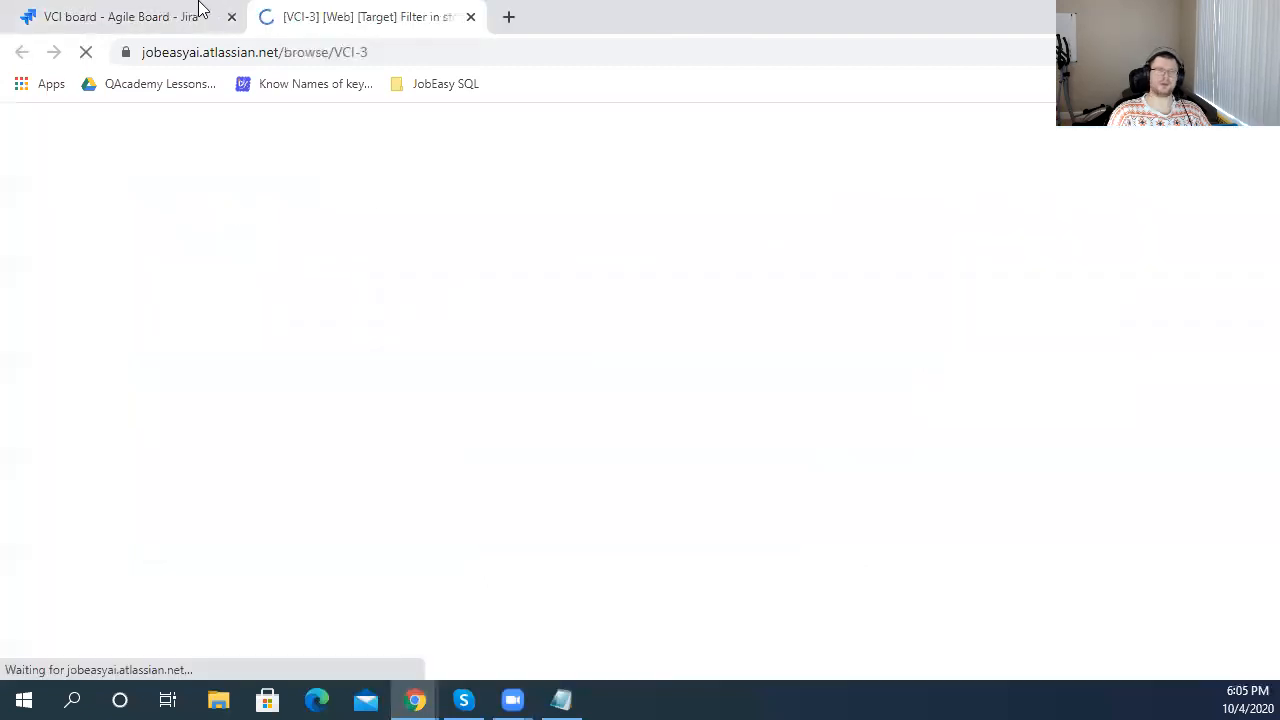
- Edit the issue's summary: remove the space between [Web] and [Target], and change "in store" to "in-store"
mouse_move(590, 351)
mouse_down()
mouse_move(400, 322)
mouse_move(522, 316)
mouse_move(575, 350)
mouse_up()
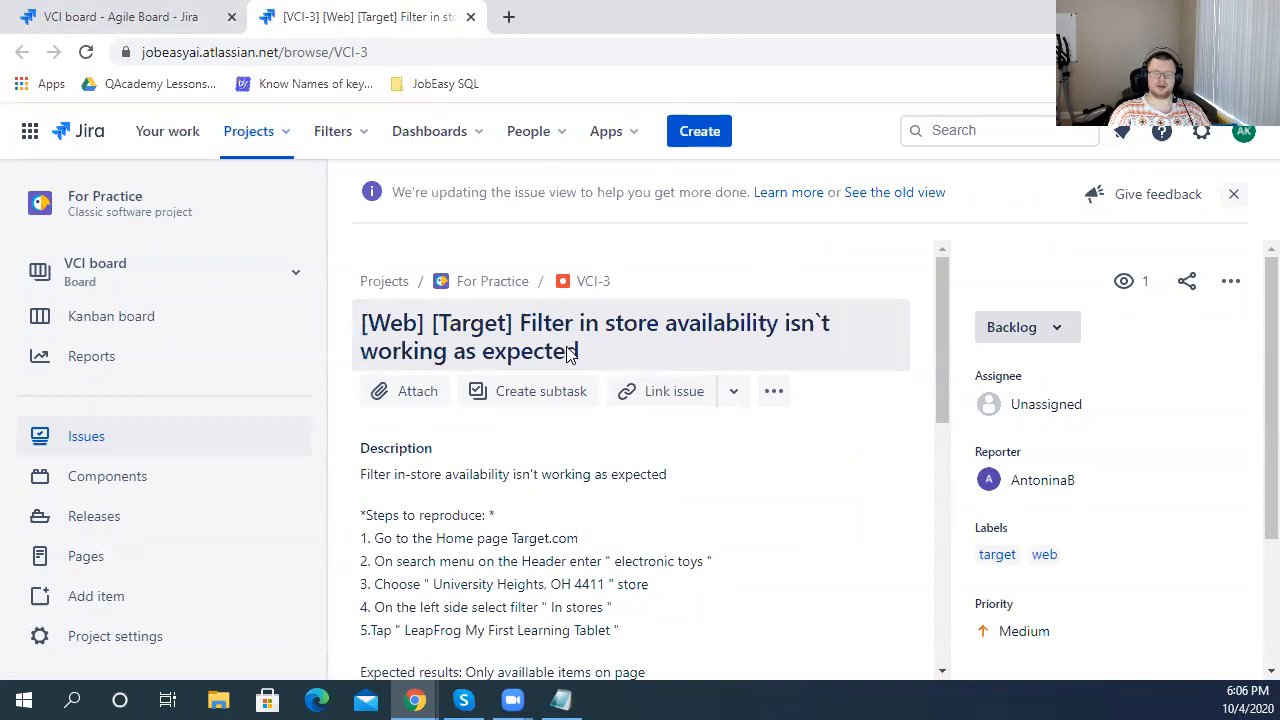
click(434, 323)
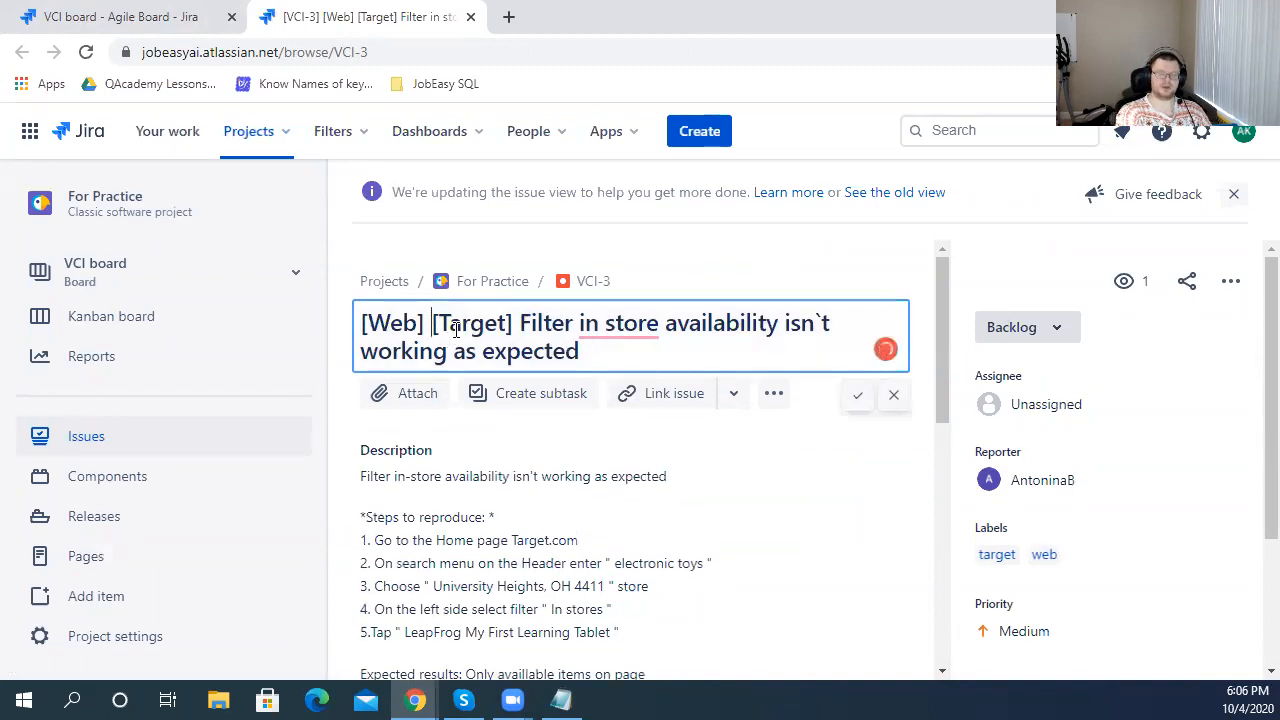
key(BackSpace)
click(494, 340)
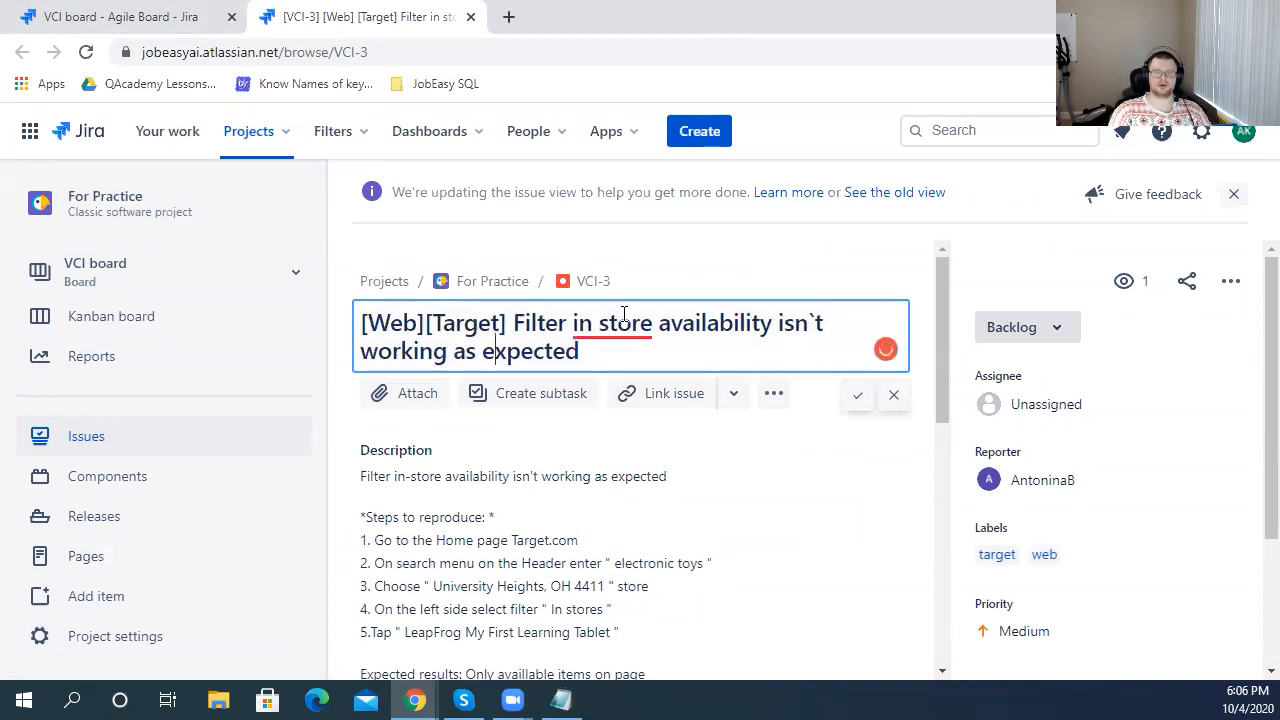
mouse_move(627, 318)
click(627, 385)
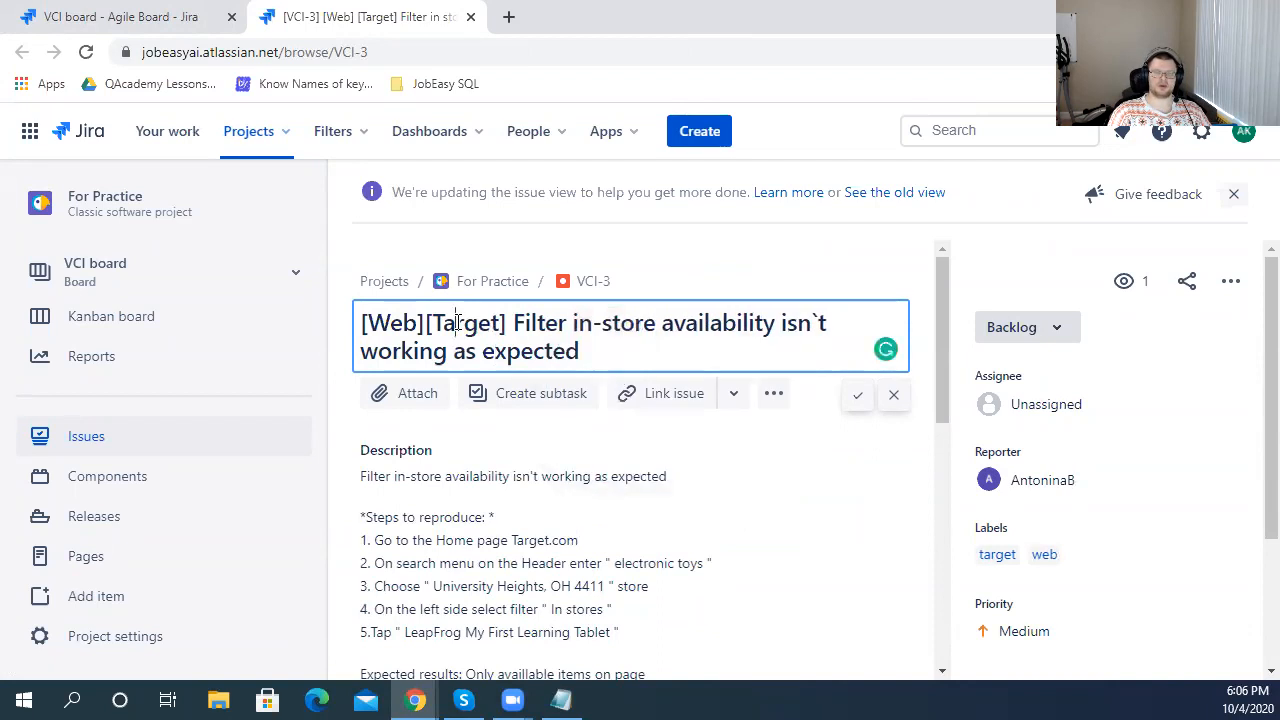
- Highlight the Target and Web tags and the wording after them in the summary, and save the edited summary
double_click(458, 323)
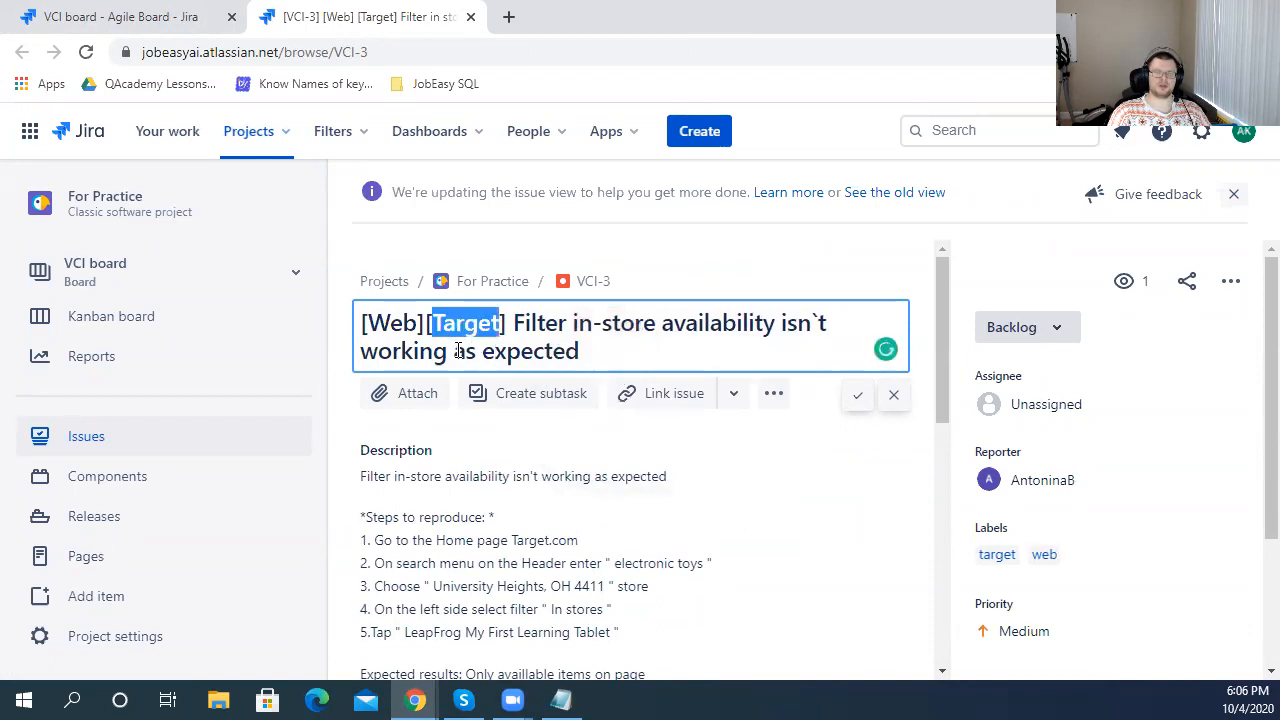
double_click(404, 323)
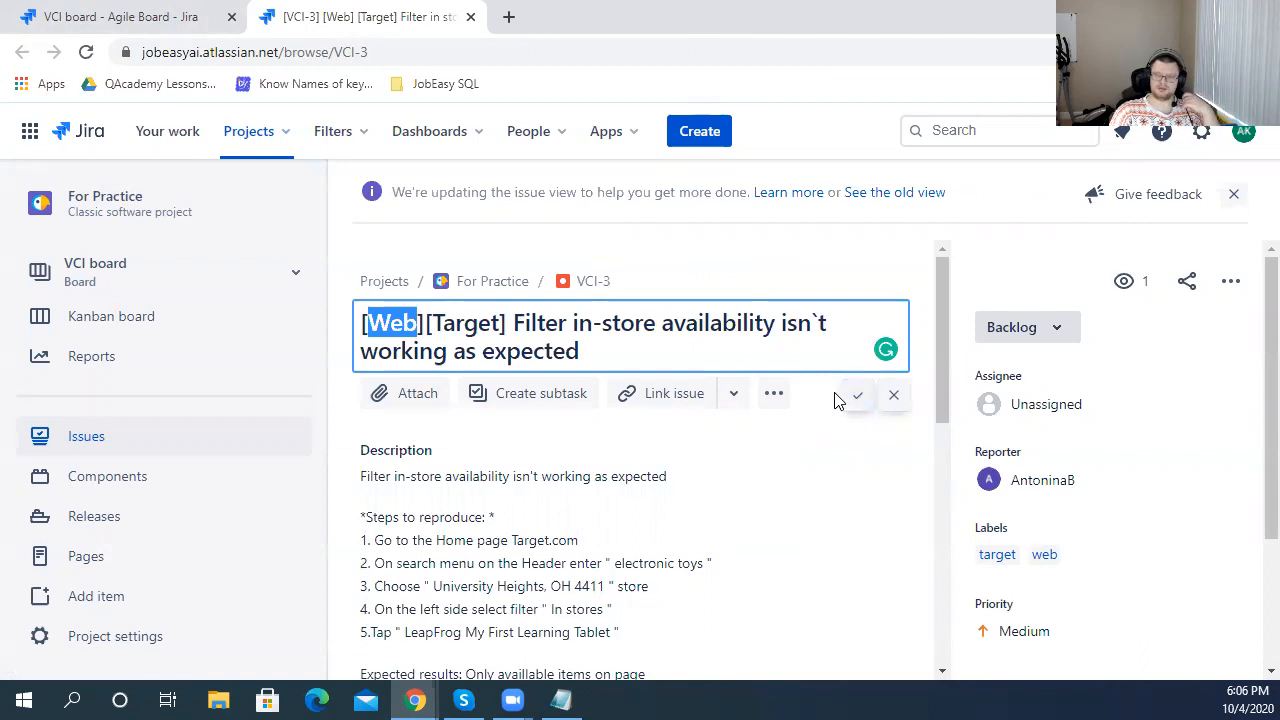
click(640, 352)
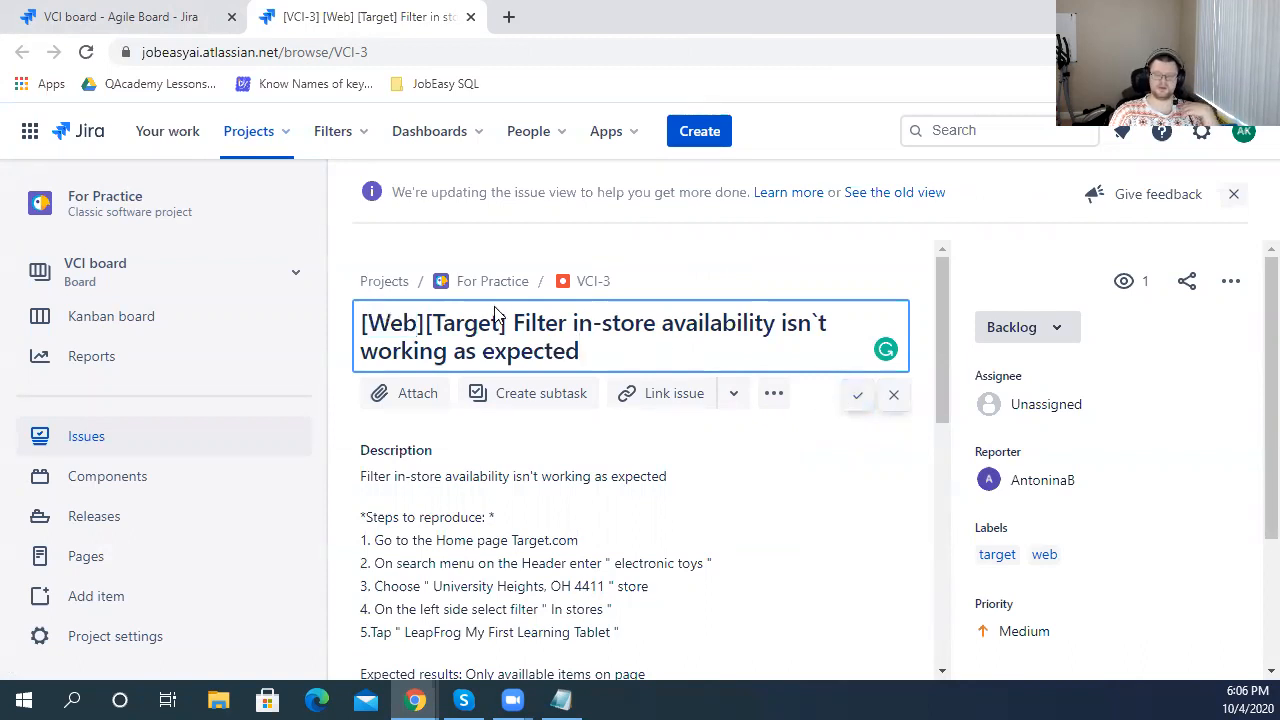
drag(517, 321, 577, 323)
click(608, 338)
click(712, 325)
drag(715, 352, 520, 322)
click(533, 324)
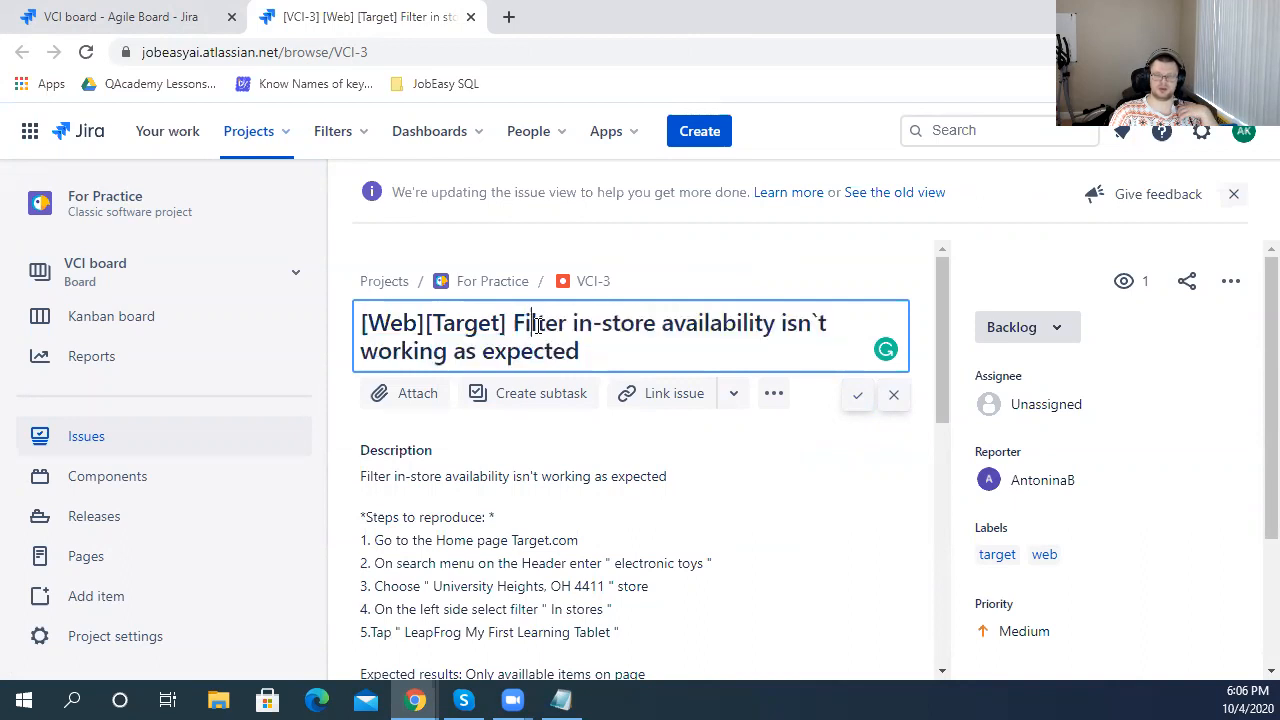
double_click(526, 322)
click(650, 347)
double_click(650, 347)
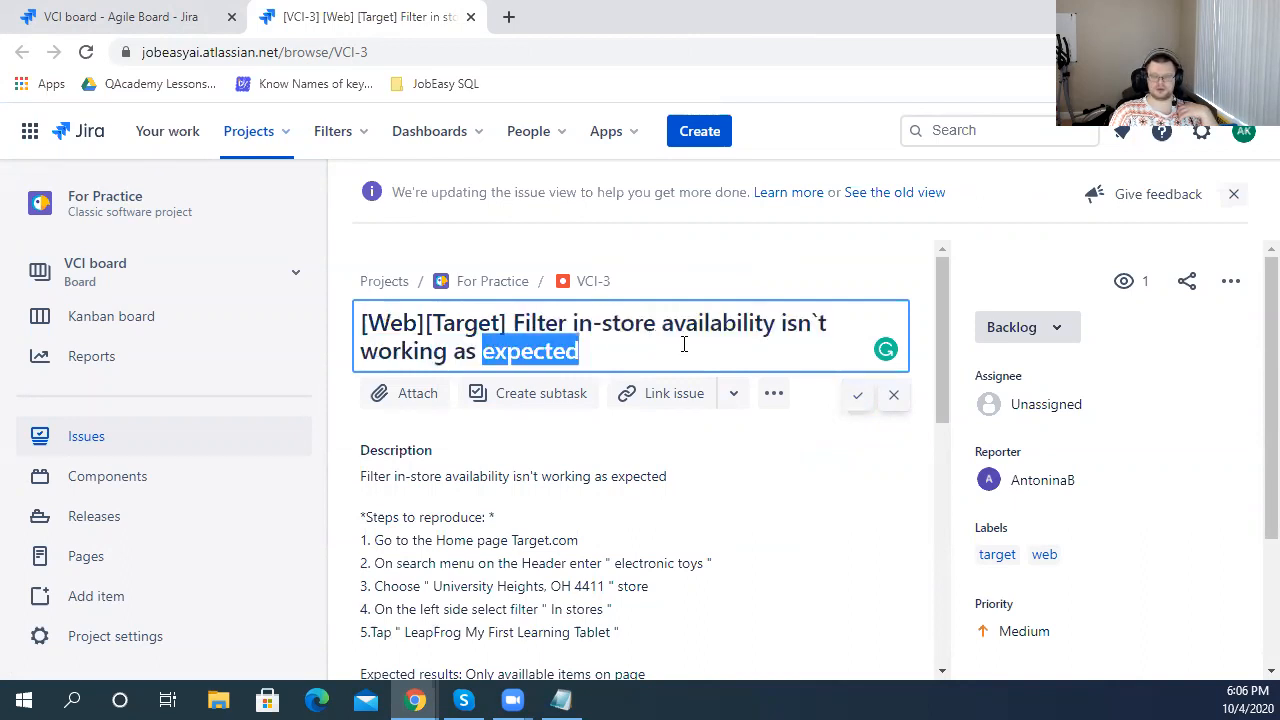
click(678, 322)
double_click(615, 322)
click(630, 343)
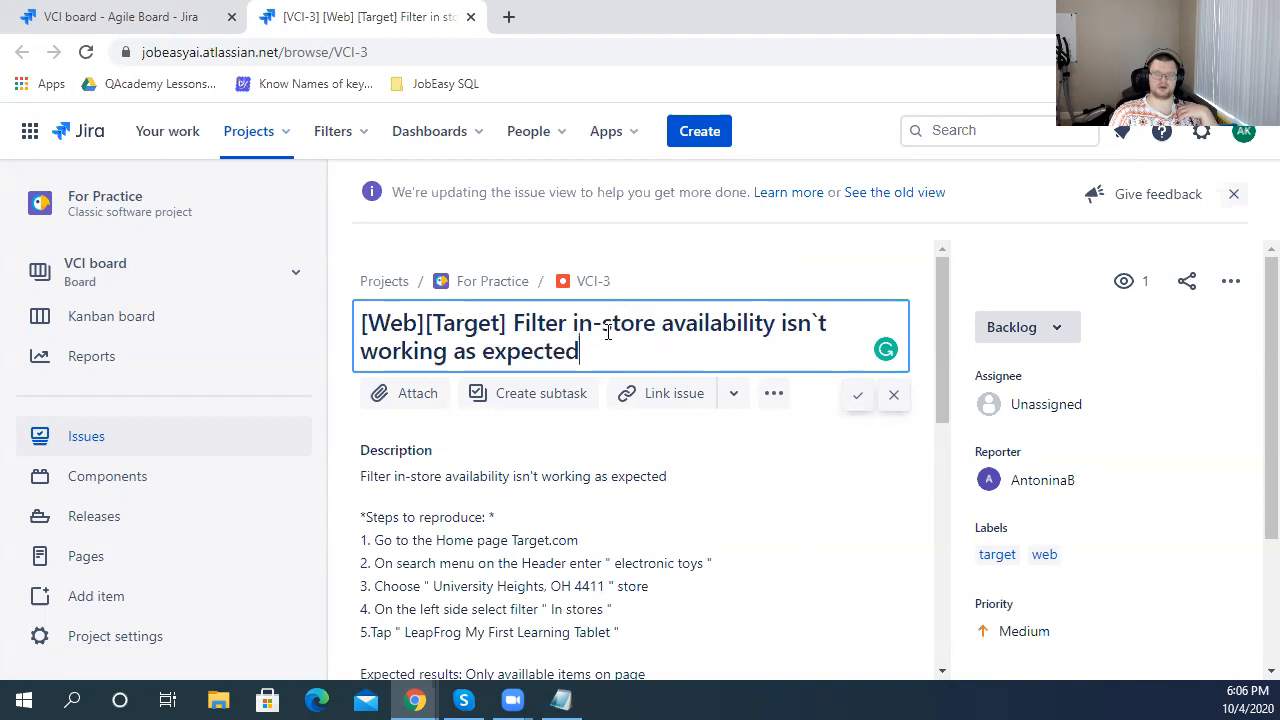
click(856, 395)
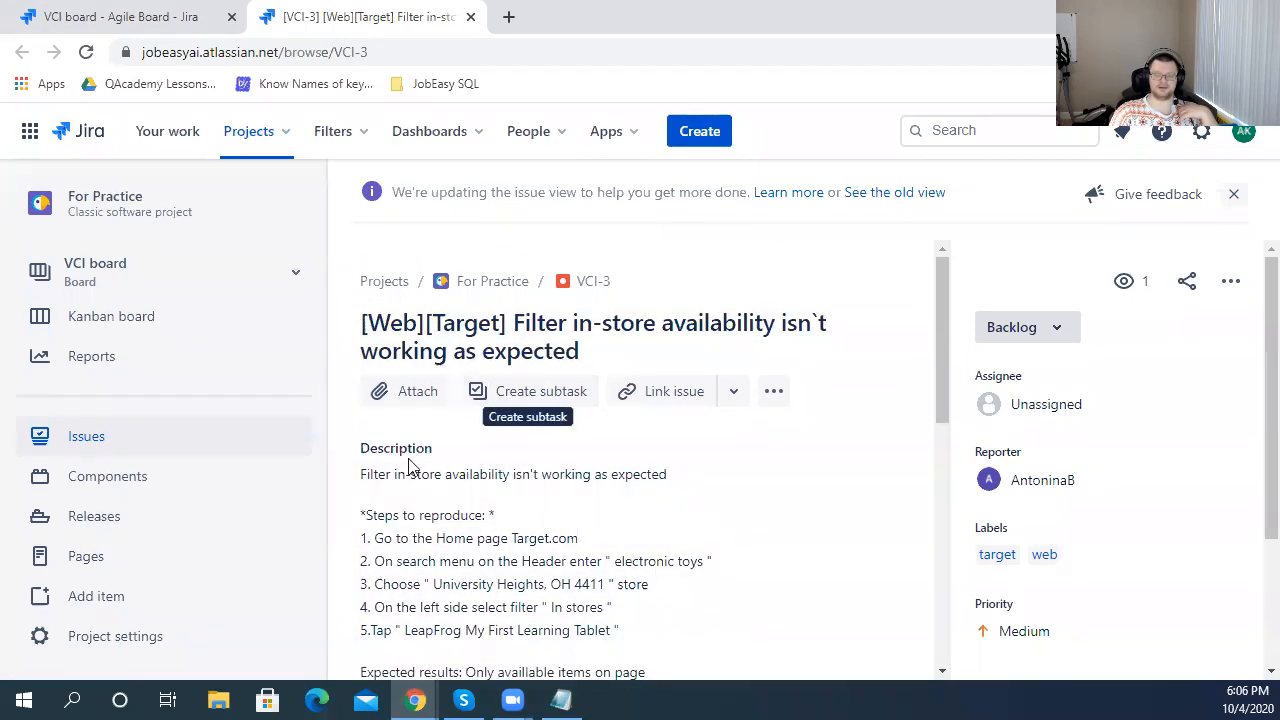
- Open the description for editing, compare its first line with the summary, and end that line with ". Add more information...."
click(537, 463)
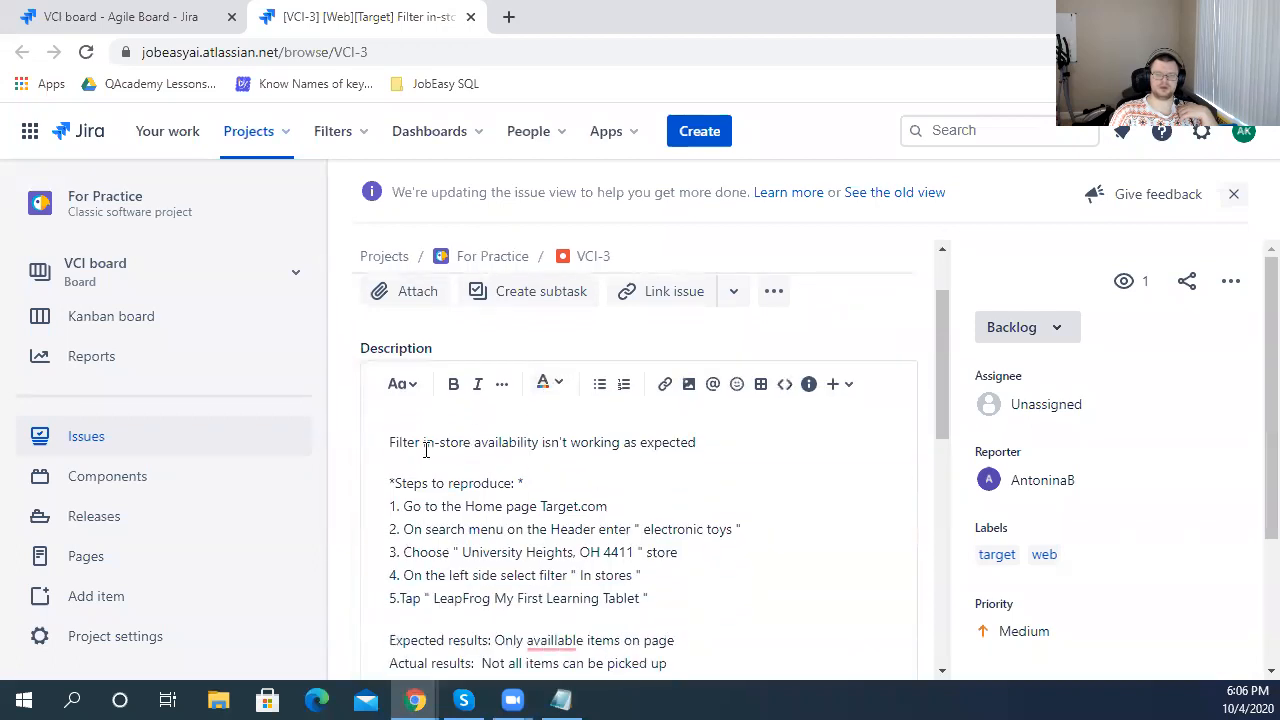
drag(394, 442, 700, 442)
click(742, 441)
scroll(600, 374, up, 1)
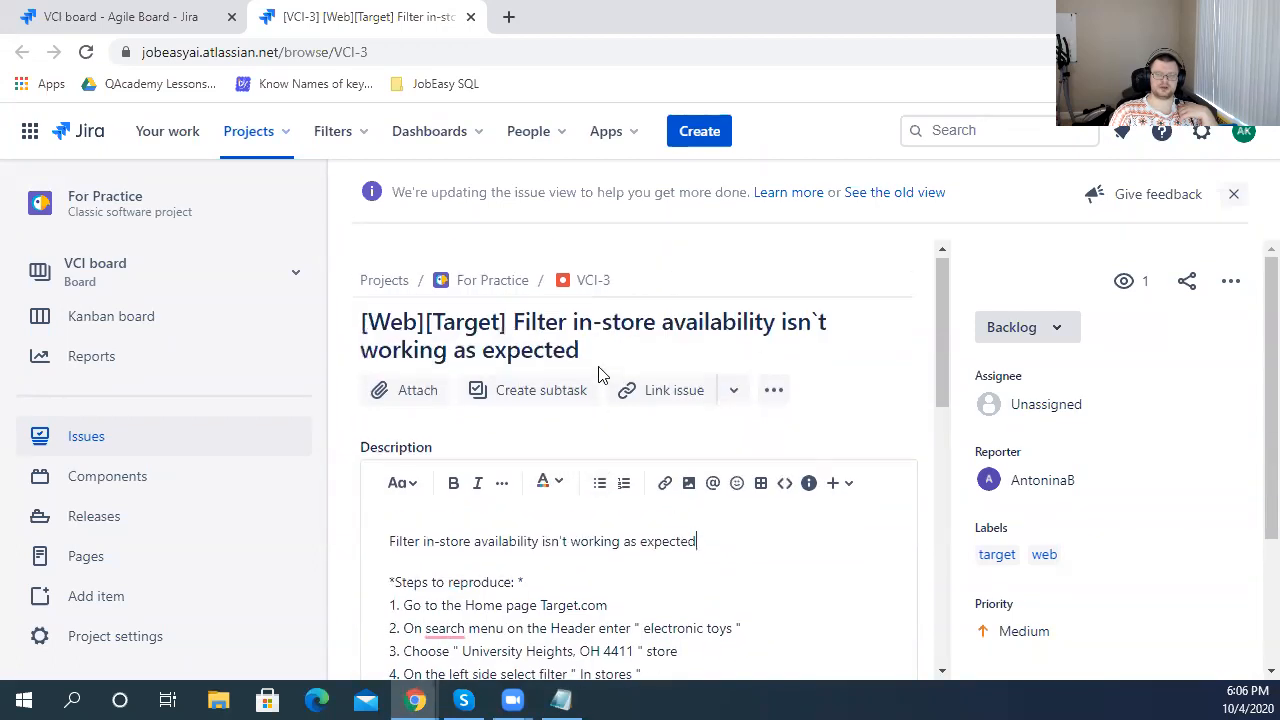
drag(594, 369, 514, 321)
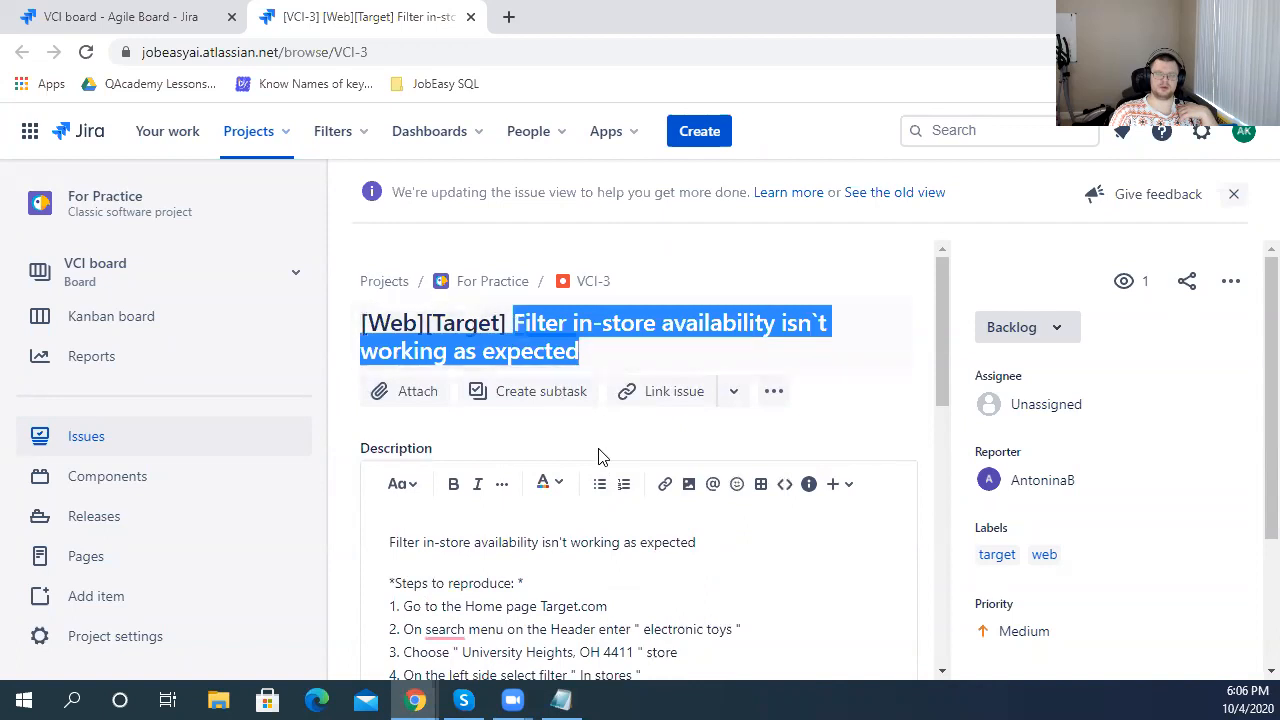
click(703, 542)
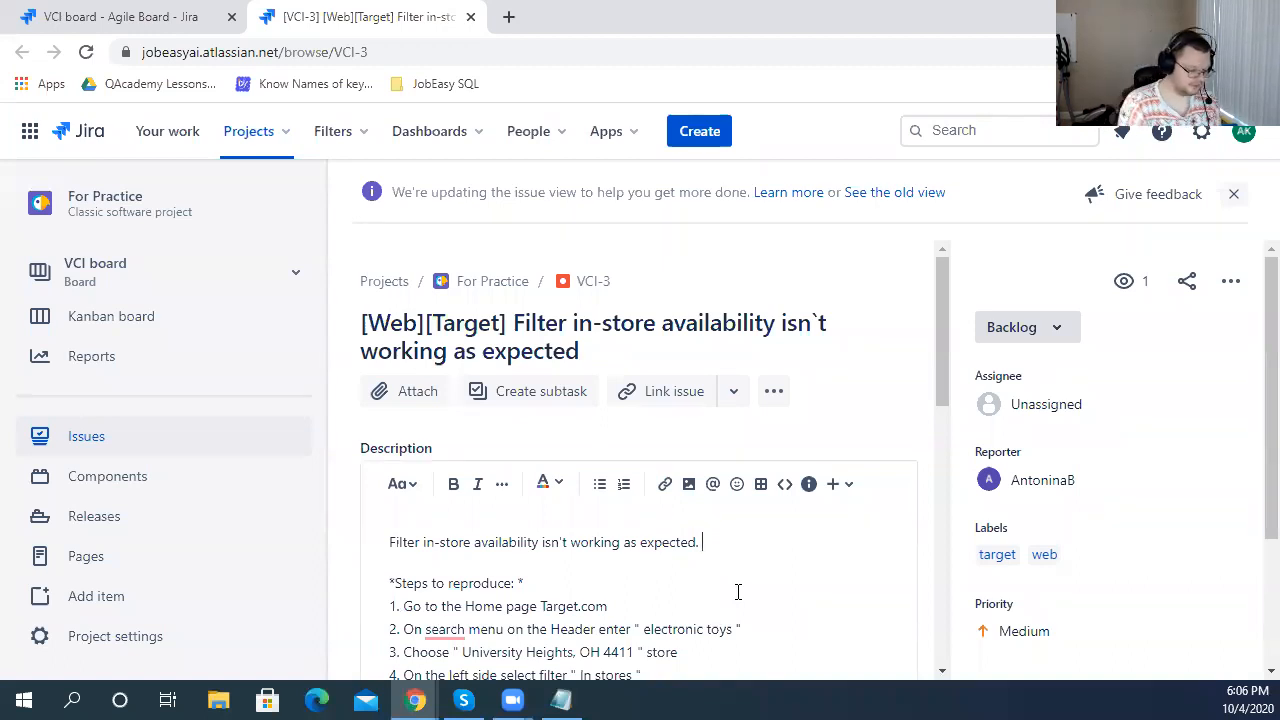
text(A)
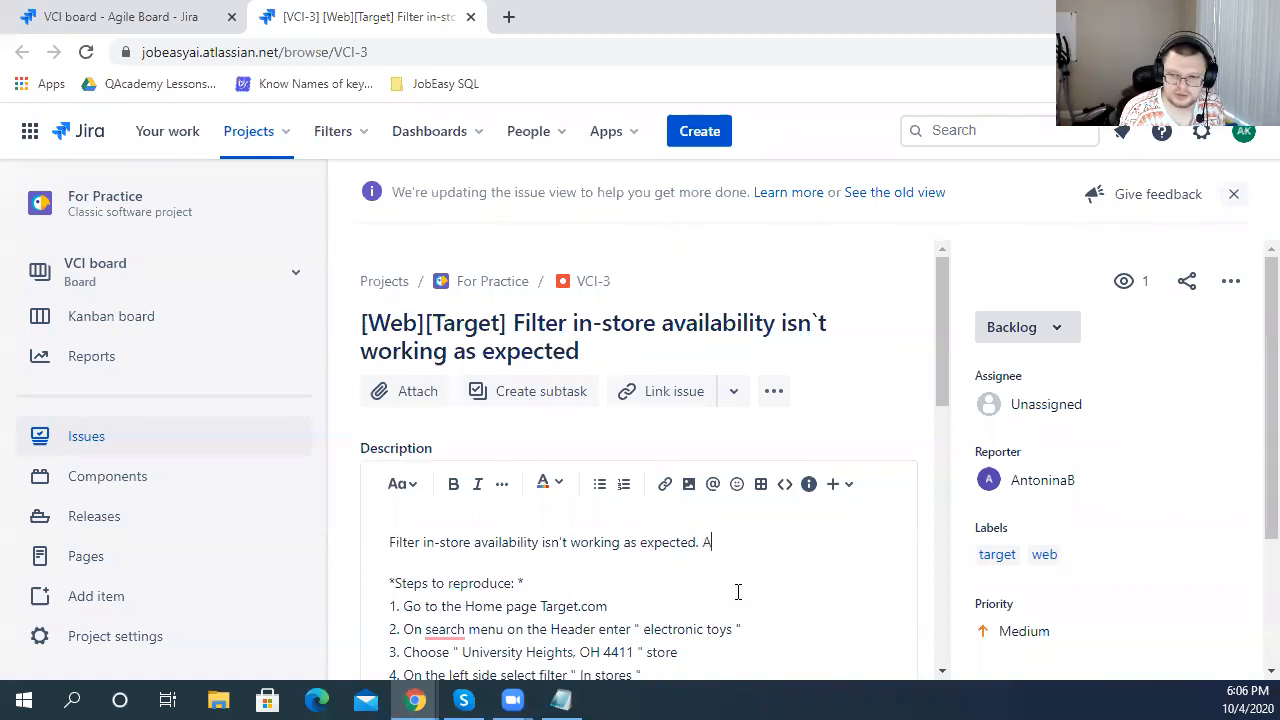
text(dd more information.)
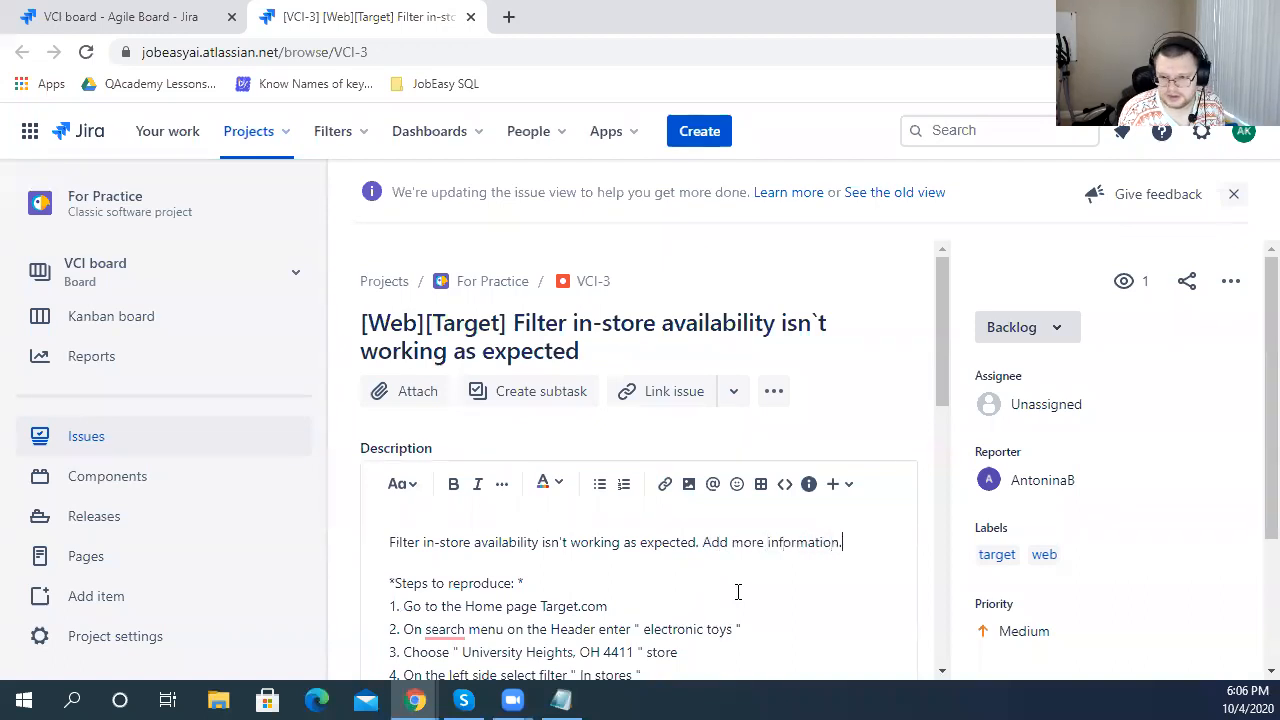
text(...)
- Try removing the asterisks around the "Steps to reproduce:" heading, restore them, and save the description
scroll(750, 500, down, 2)
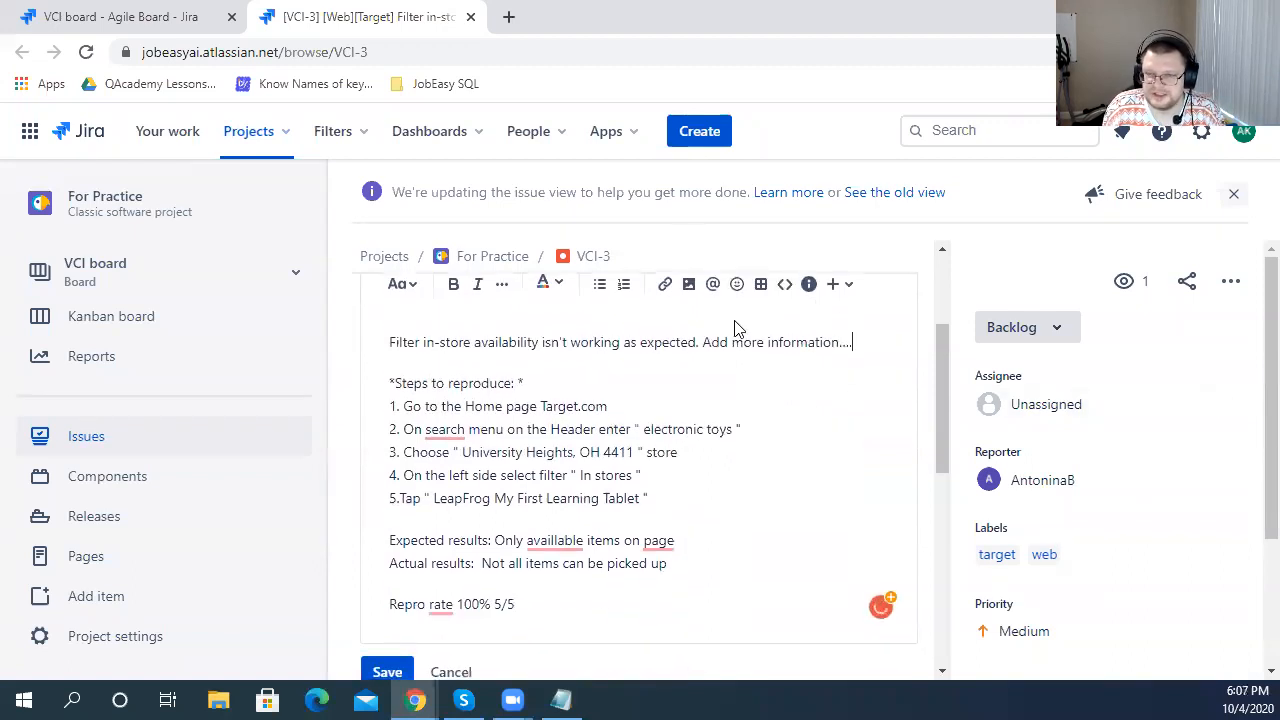
click(562, 390)
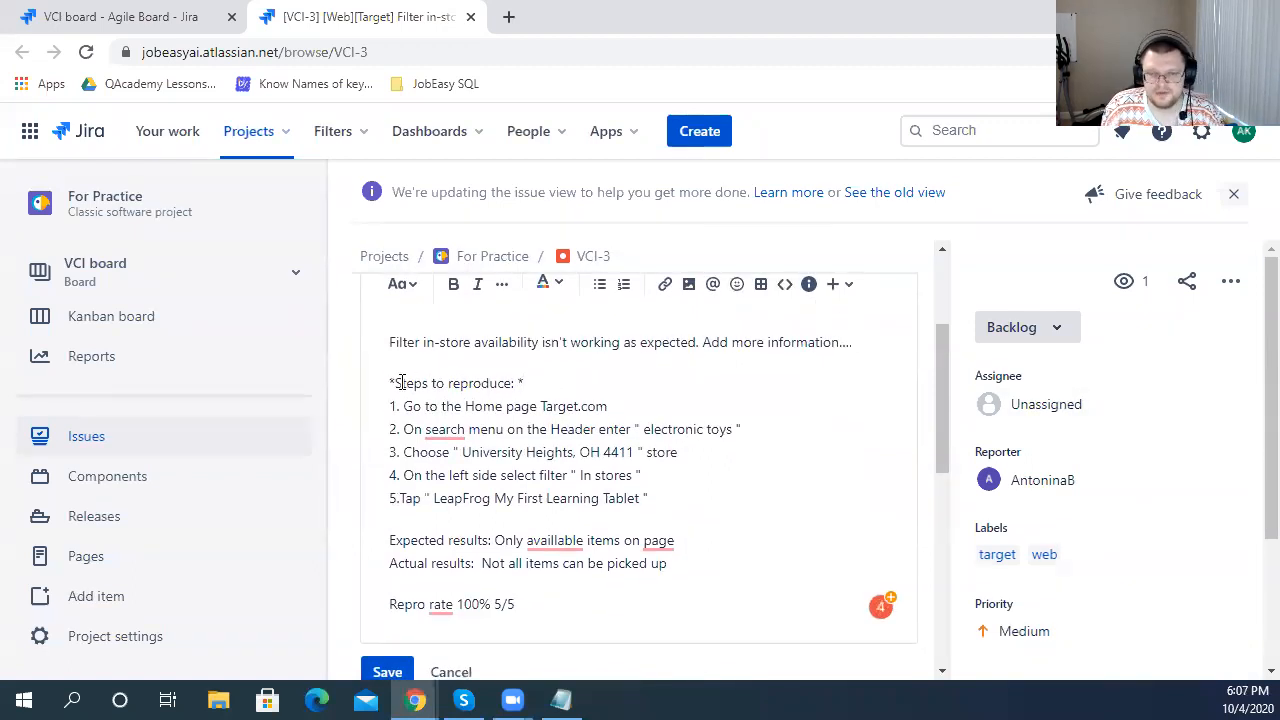
key(BackSpace)
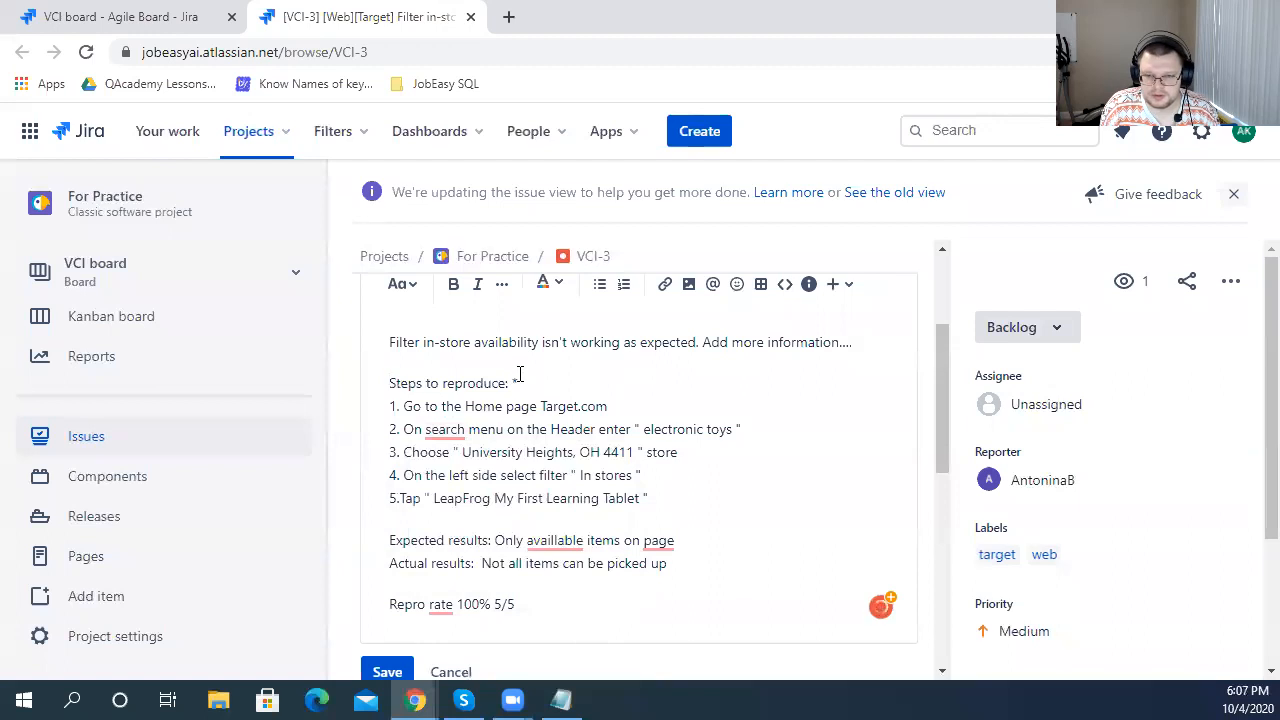
text(*)
click(387, 672)
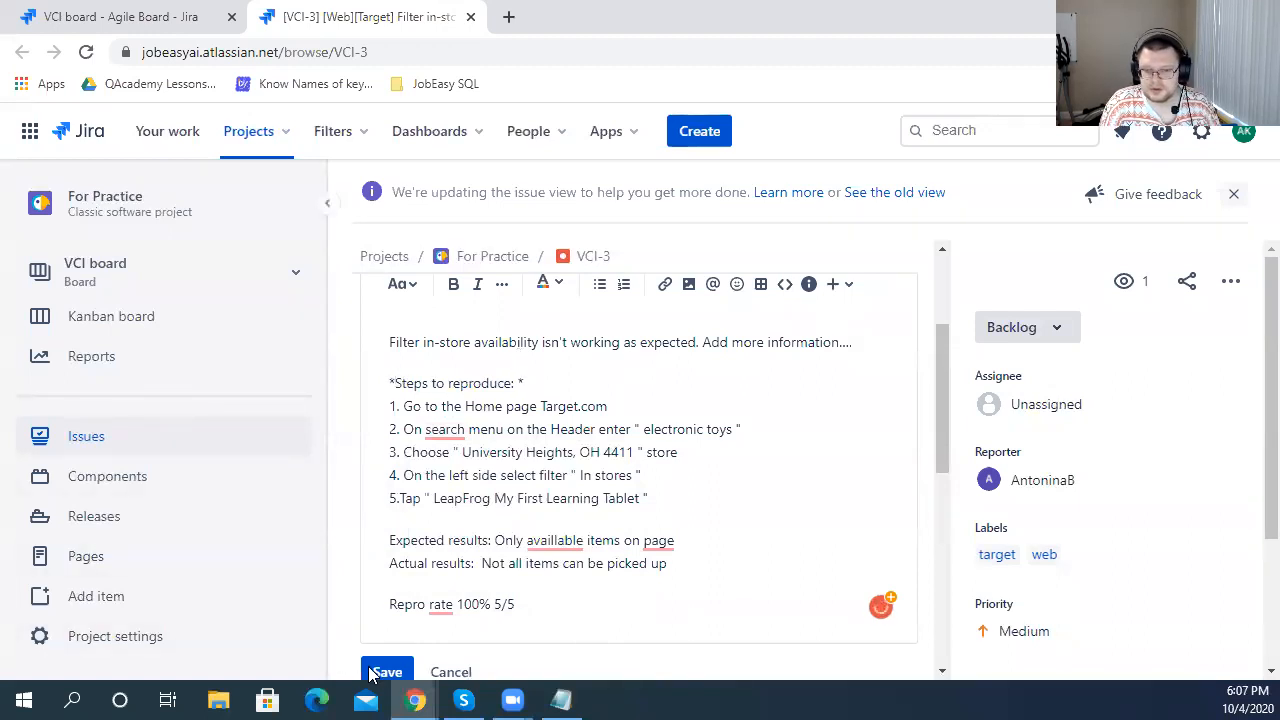
- Reopen the description, remove both asterisks from the "Steps to reproduce:" heading, make the heading bold, and save
click(507, 410)
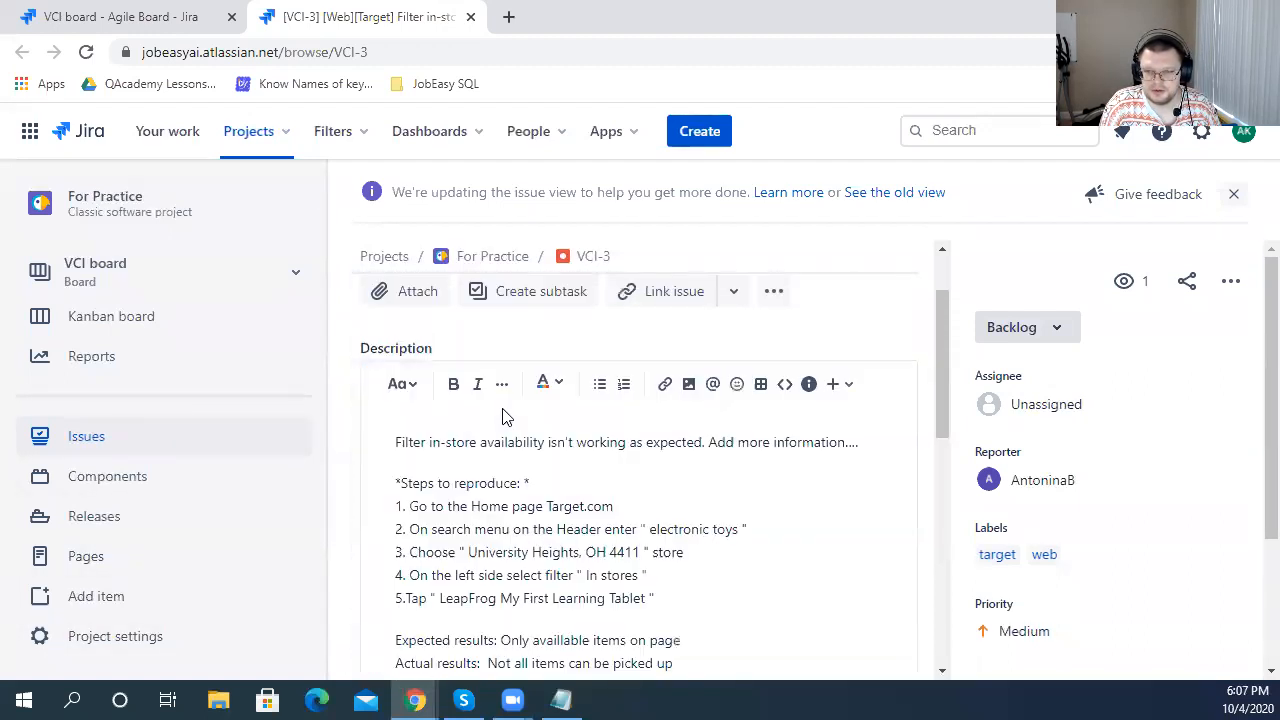
click(532, 388)
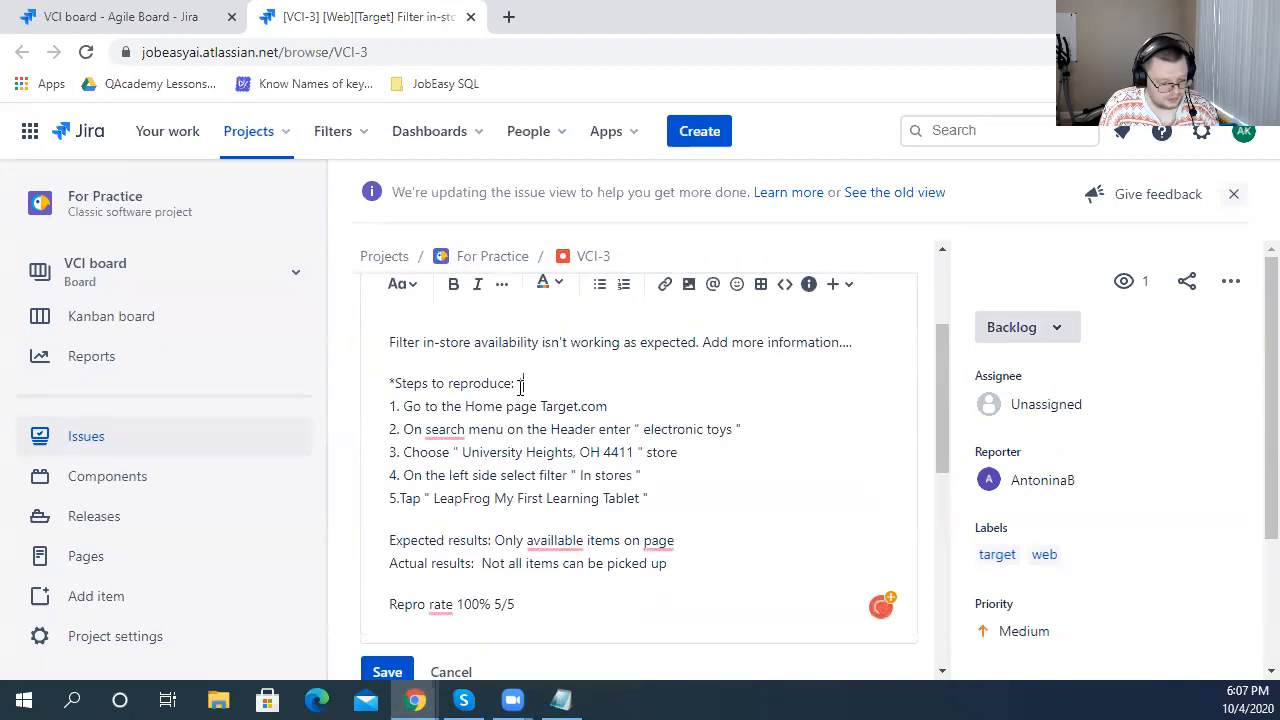
click(395, 383)
key(BackSpace)
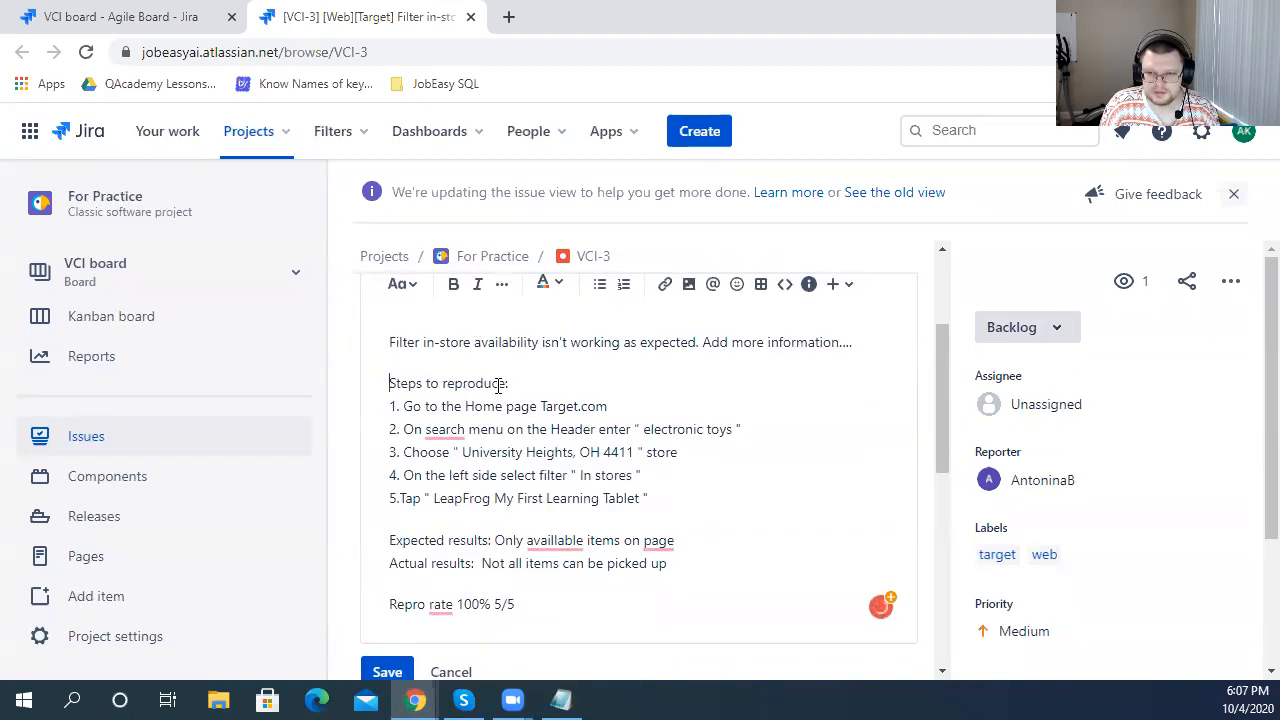
key(shift+End)
click(453, 284)
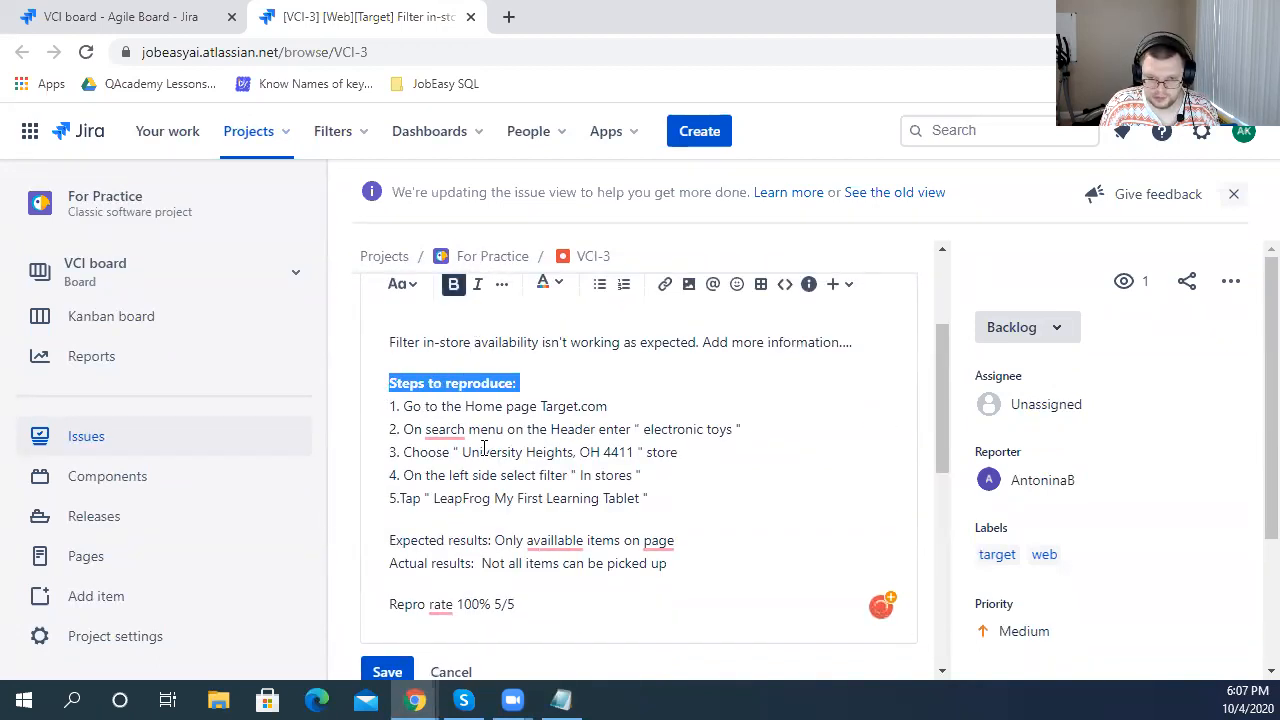
click(395, 670)
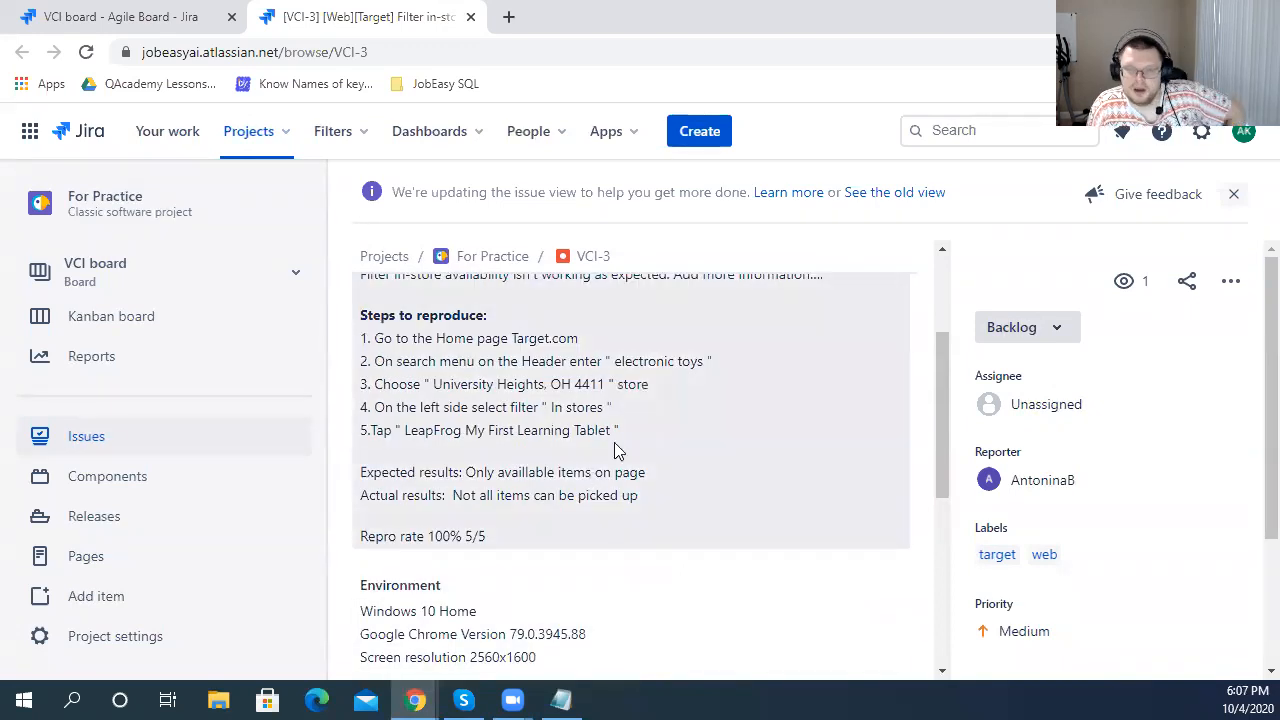
- Reopen the description for editing, load target.com in a new browser tab, and copy the site's full address
click(544, 344)
click(508, 17)
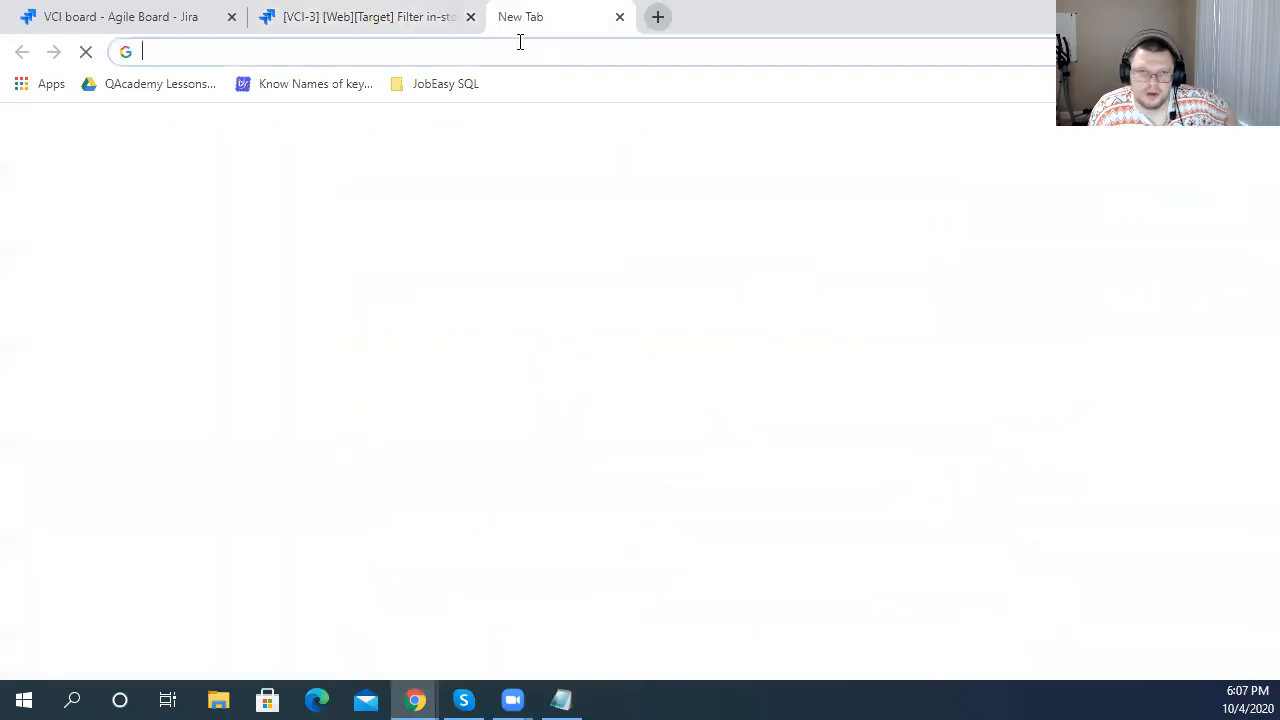
text(target.)
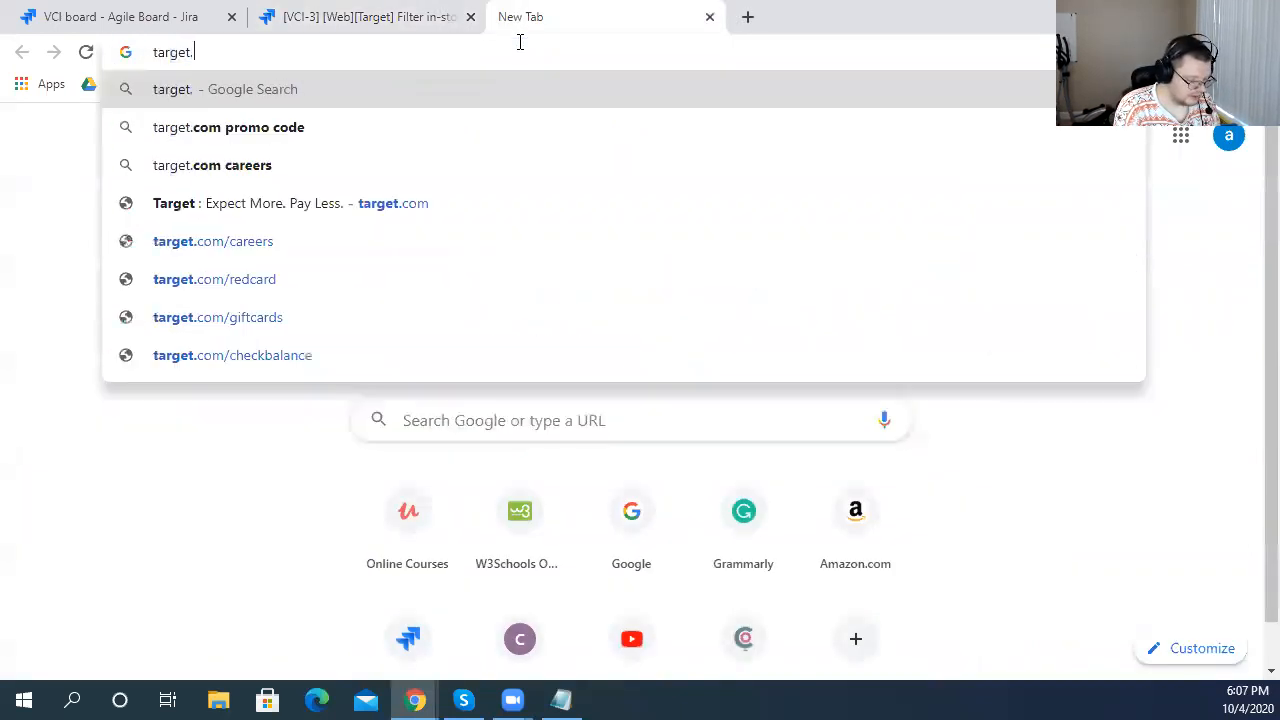
text(com)
key(Return)
drag(172, 48, 205, 84)
key(ctrl+a)
key(ctrl+c)
click(340, 12)
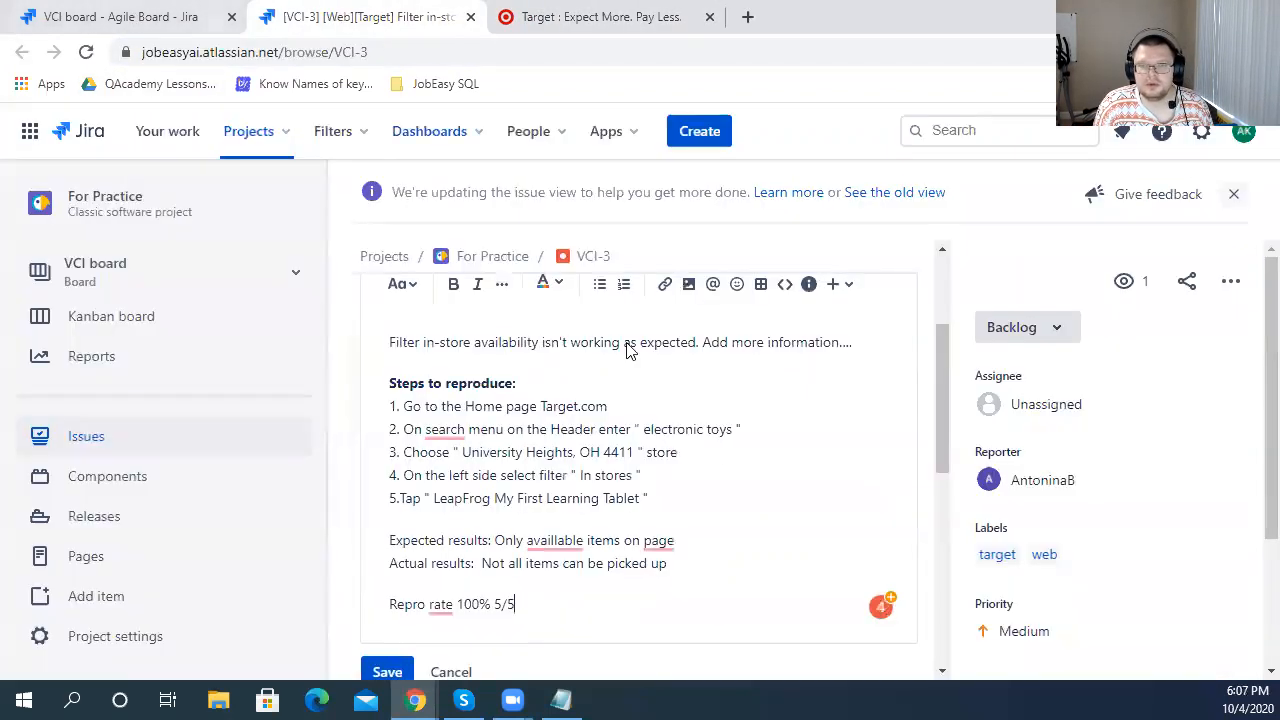
double_click(556, 406)
key(ctrl+v)
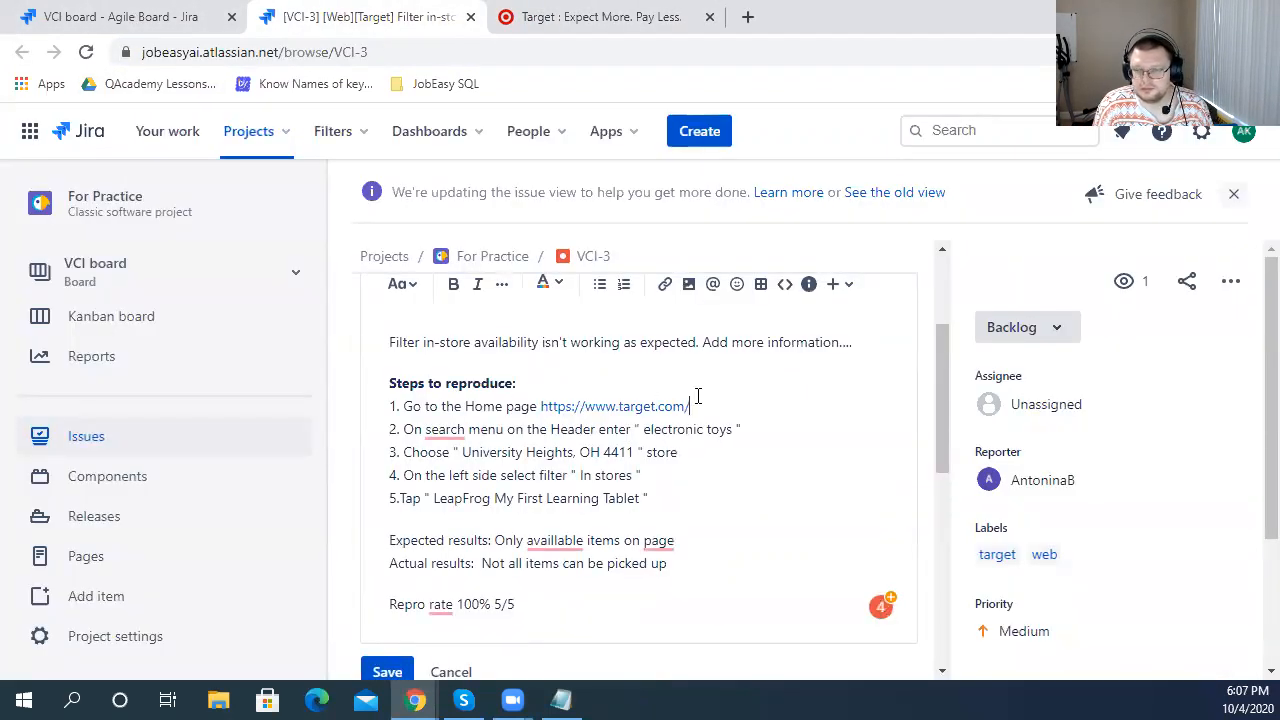
click(400, 671)
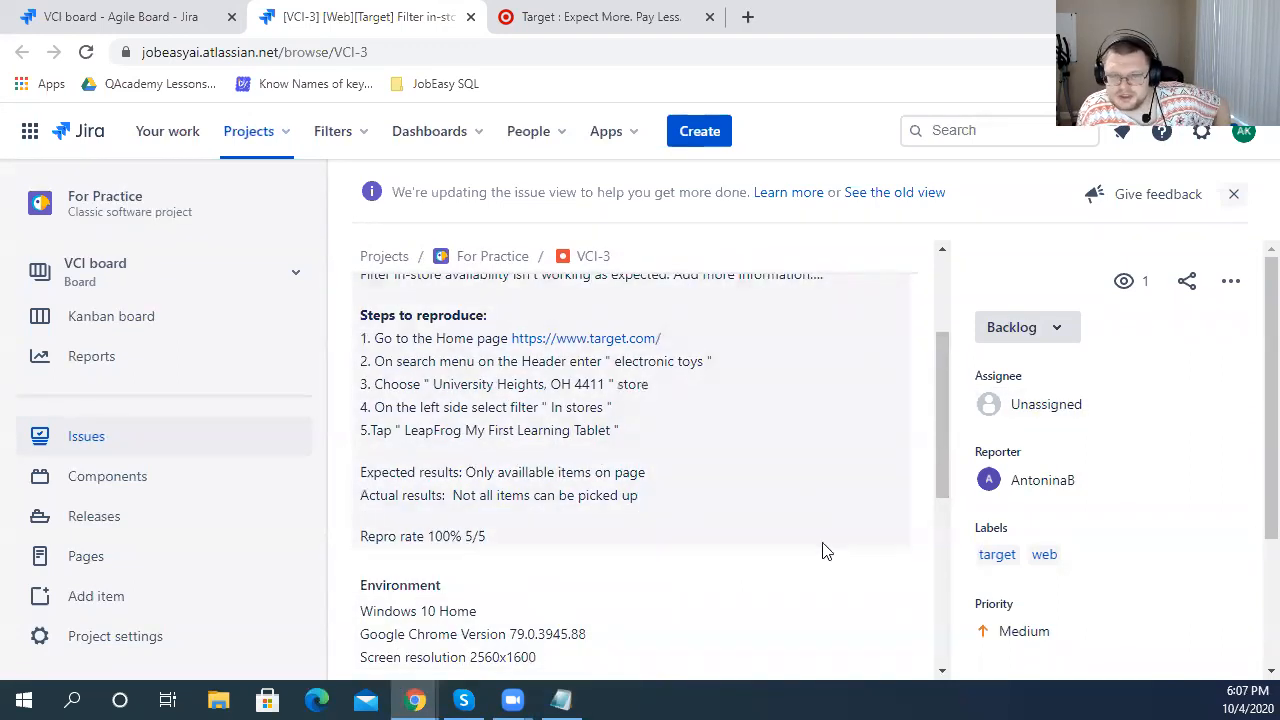
- Review the saved description and highlight the wording of reproduction step 2
scroll(686, 480, down, 4)
scroll(655, 500, up, 6)
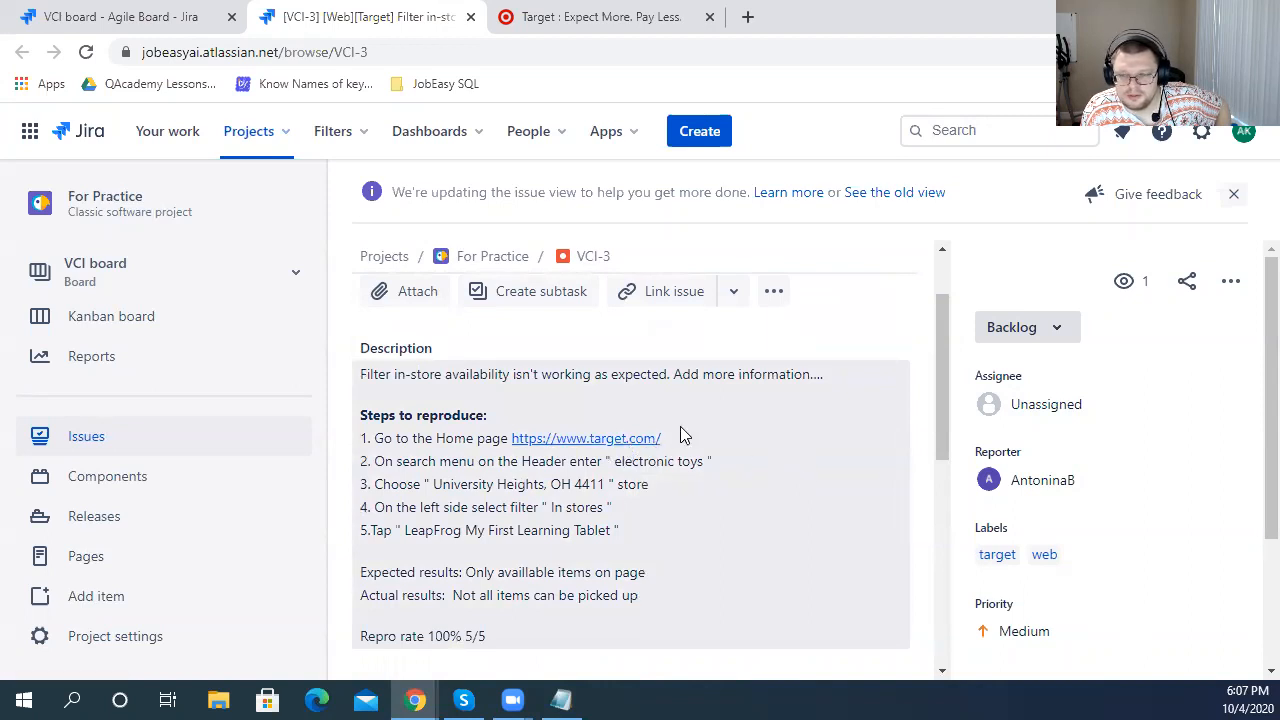
drag(385, 461, 572, 461)
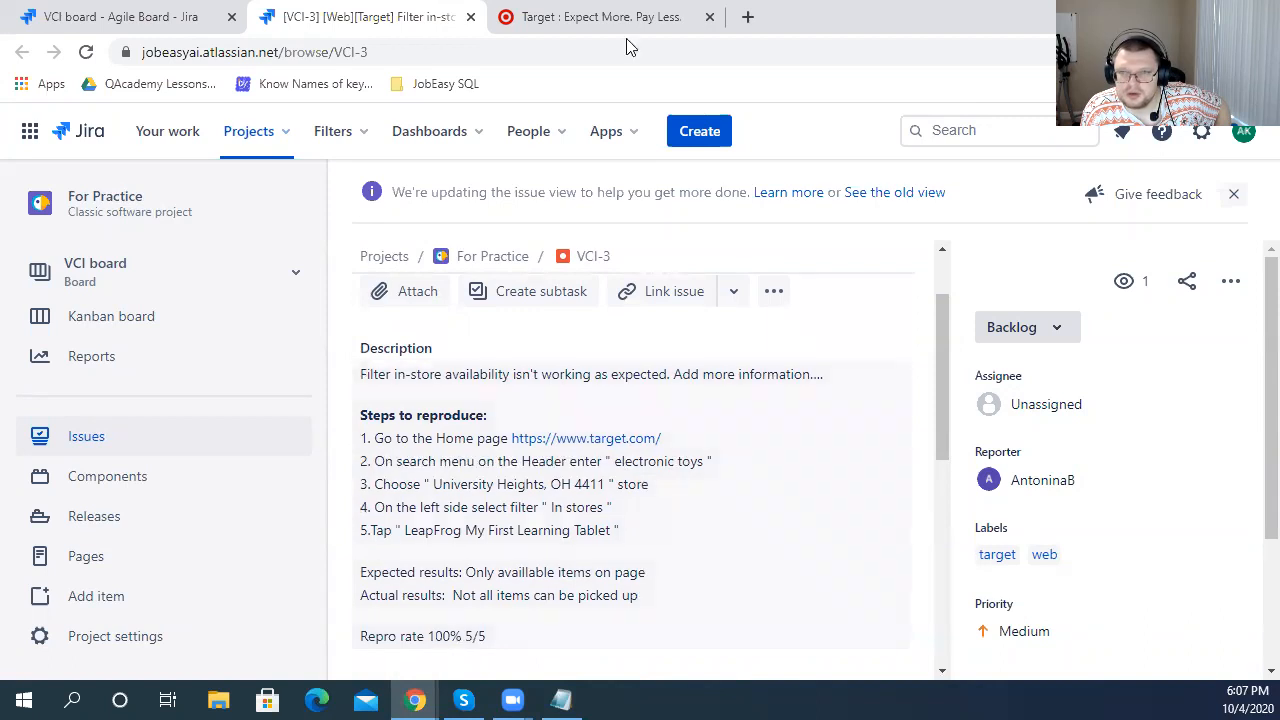
- Switch to the Target website and search it for "electronic toys"
click(590, 17)
click(774, 148)
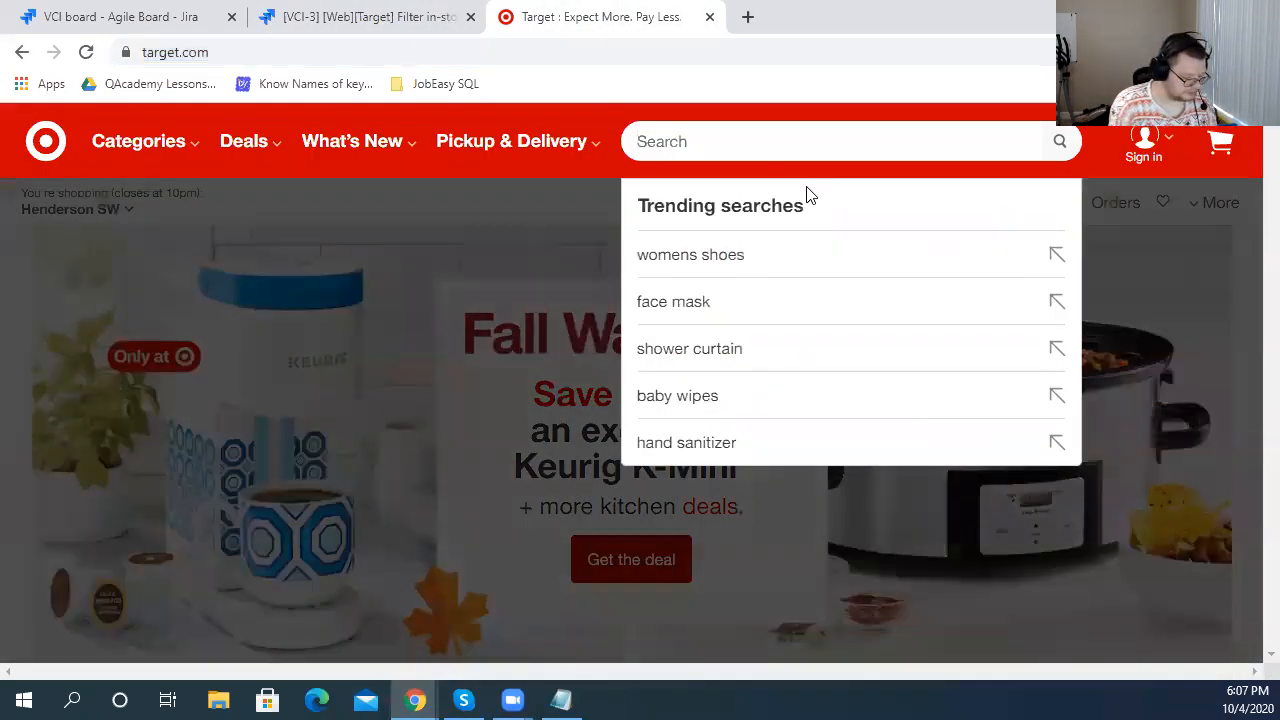
text(electroni)
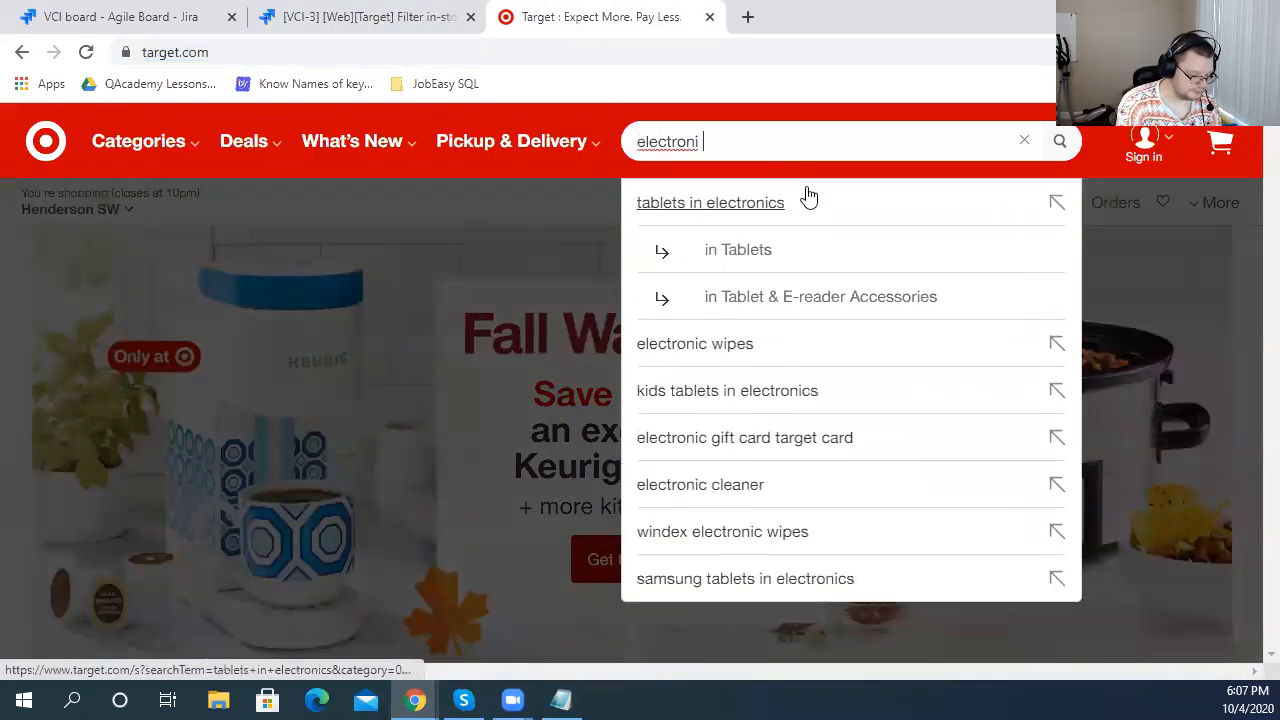
text( vtoys)
key(Left)
key(Left)
key(Left)
key(Left)
text(v)
key(BackSpace)
key(BackSpace)
key(Return)
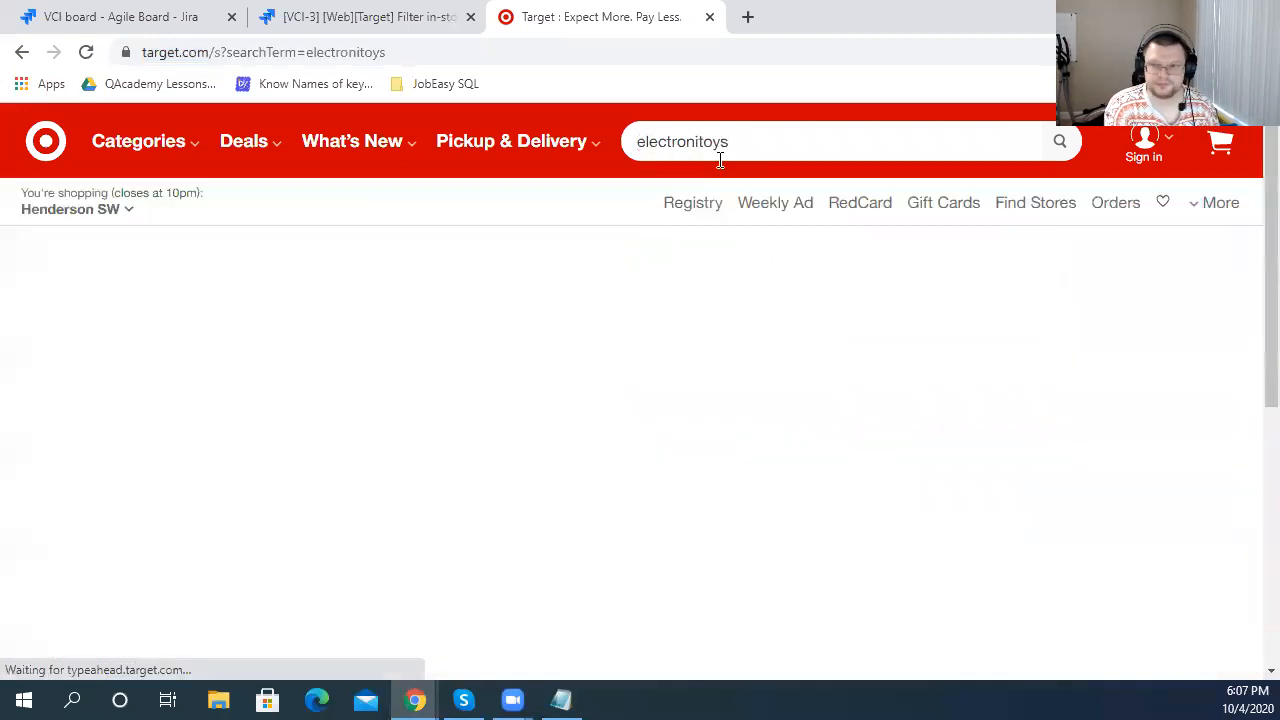
click(704, 142)
click(701, 142)
text(cc)
key(BackSpace)
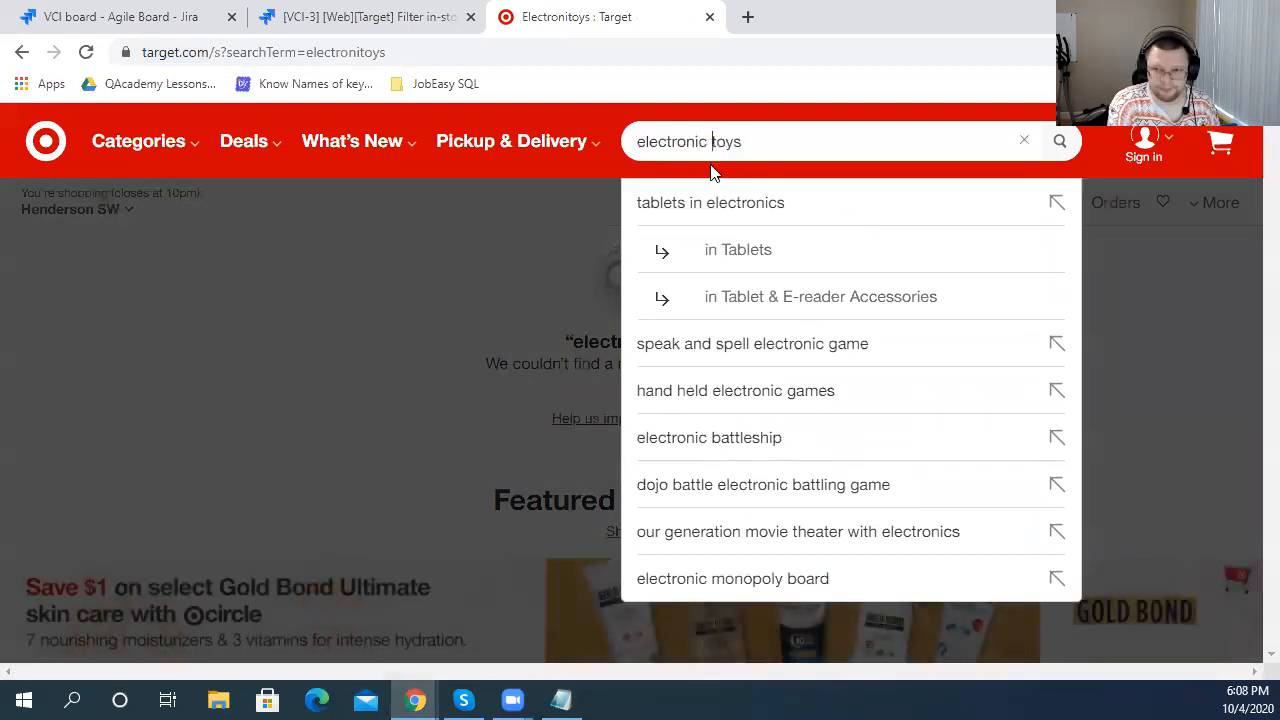
key(Return)
- Compare the issue's reproduction steps with the search field in the Target site's header
click(420, 14)
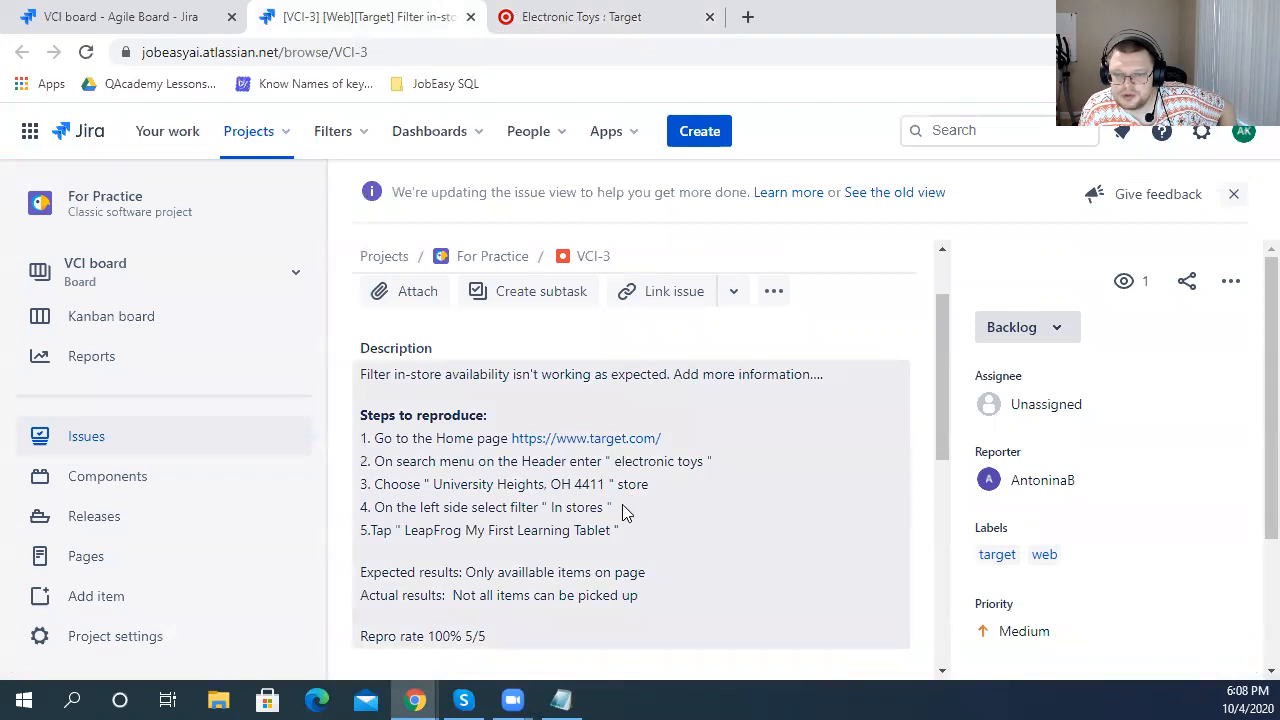
click(650, 14)
click(767, 136)
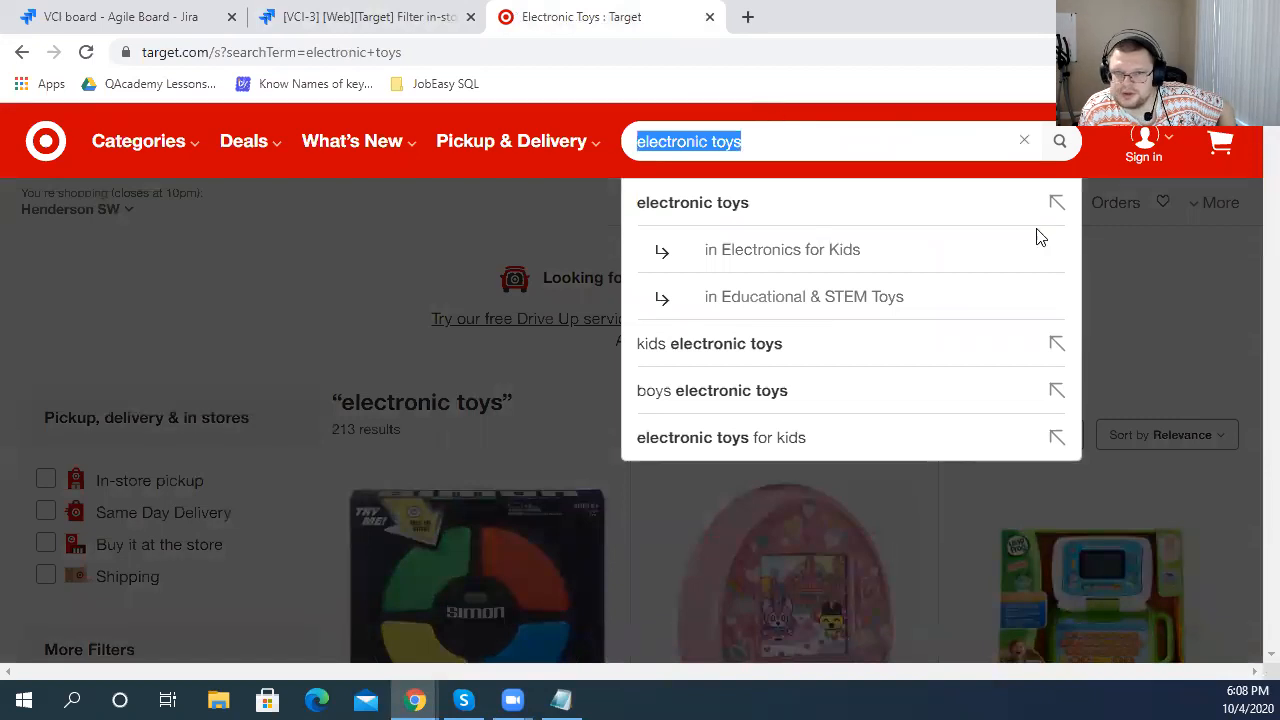
click(560, 357)
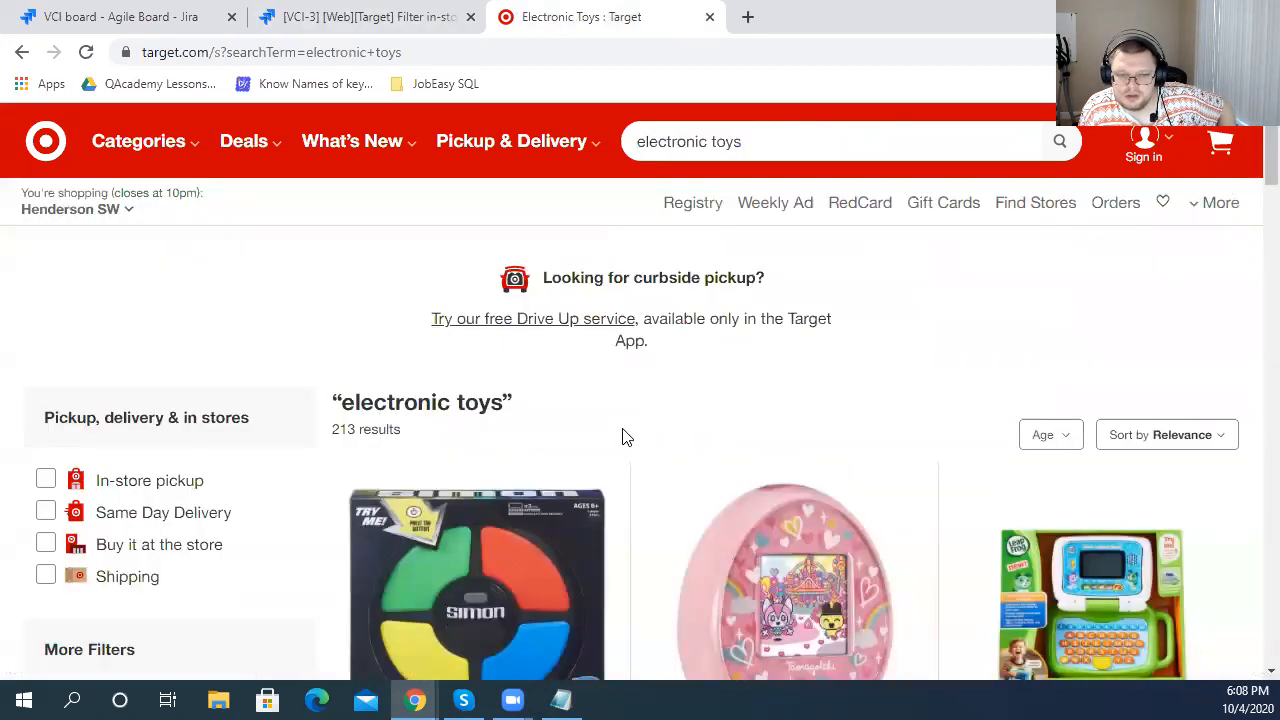
- Filter the electronic toys results by In-store pickup, recheck the issue's reproduction steps, and clear that filter
click(115, 482)
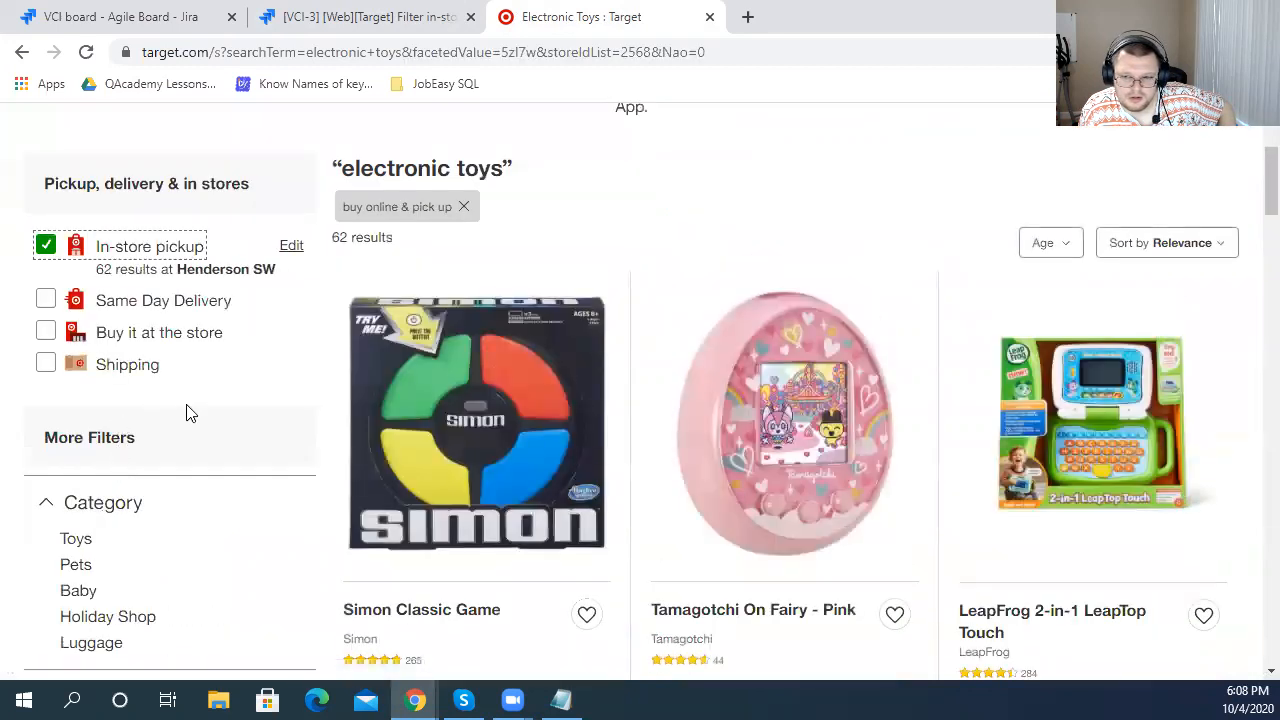
scroll(694, 443, down, 3)
scroll(694, 443, up, 4)
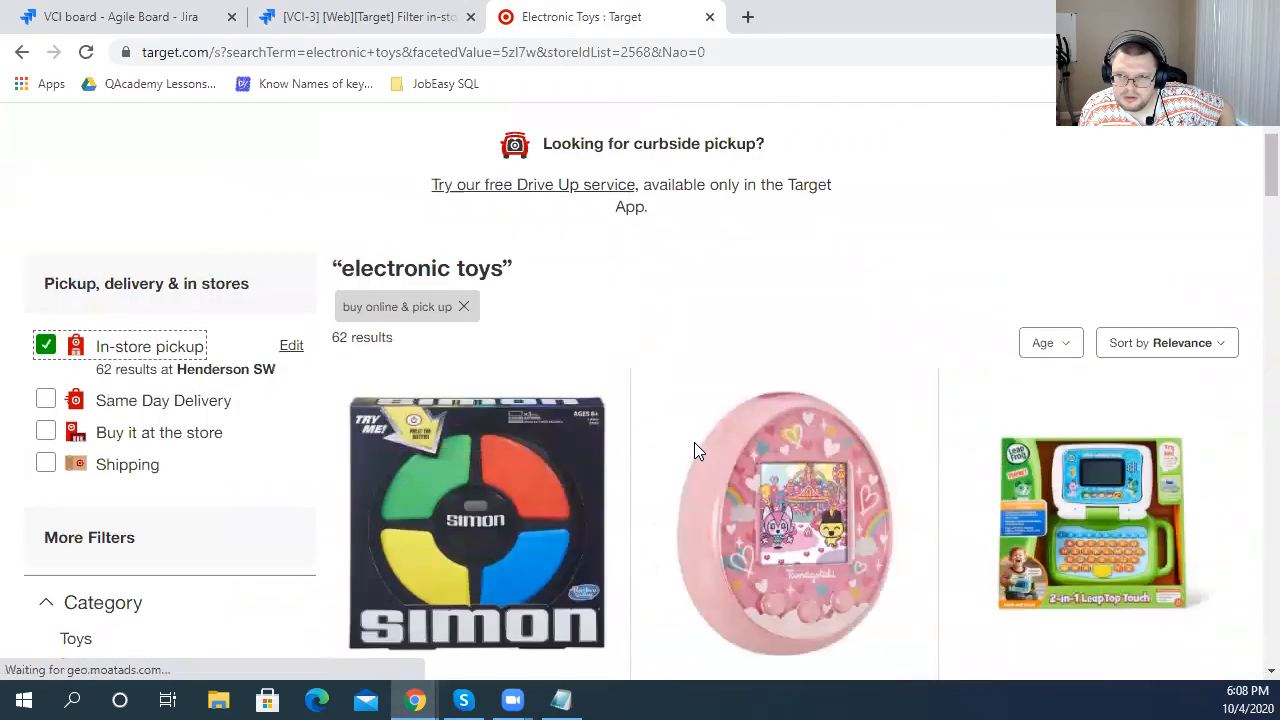
click(380, 16)
drag(700, 488, 630, 488)
click(561, 13)
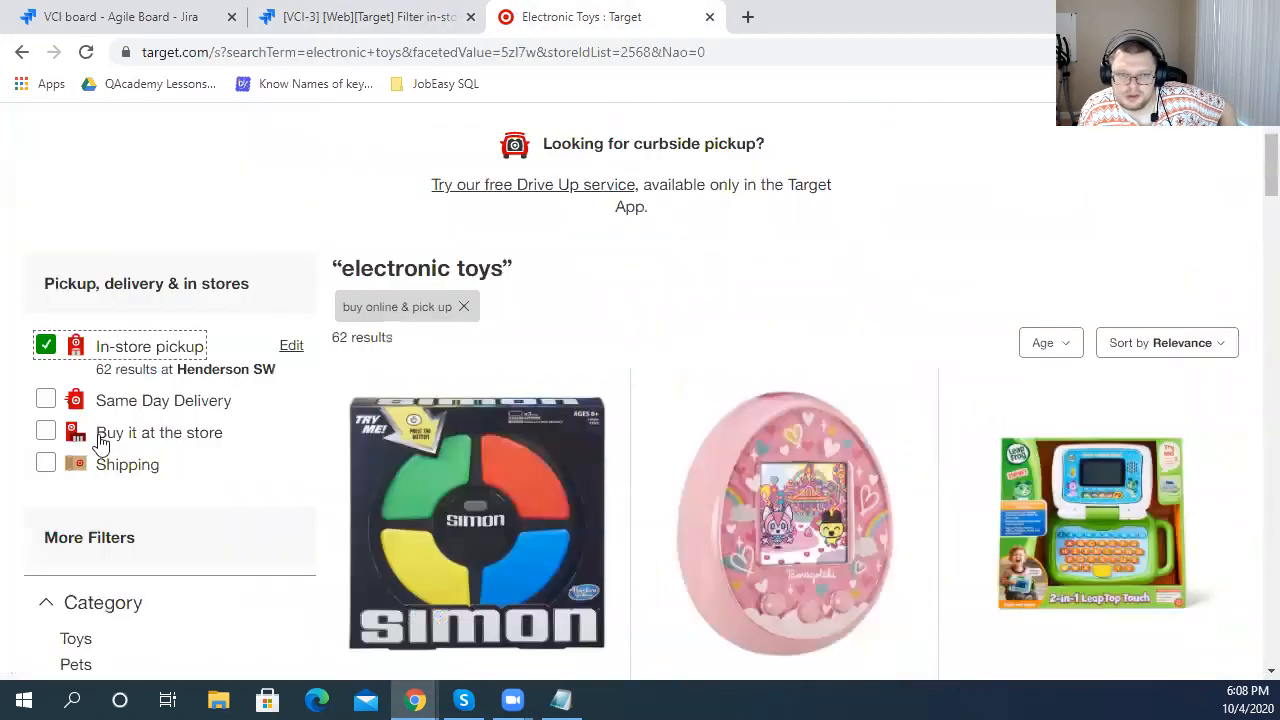
click(47, 350)
scroll(50, 358, down, 1)
scroll(271, 340, up, 3)
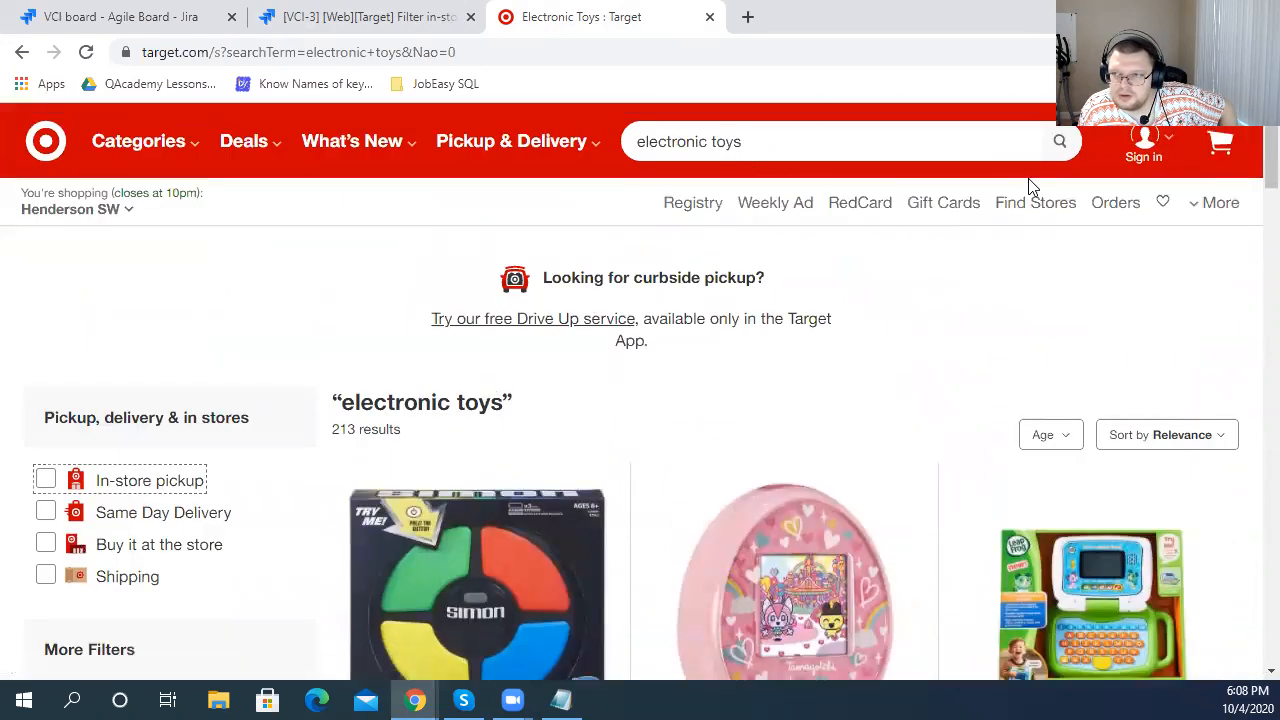
- Open Target's store selector, and copy "University Heights, OH 4411" from reproduction step 3 of the issue
click(886, 149)
click(104, 234)
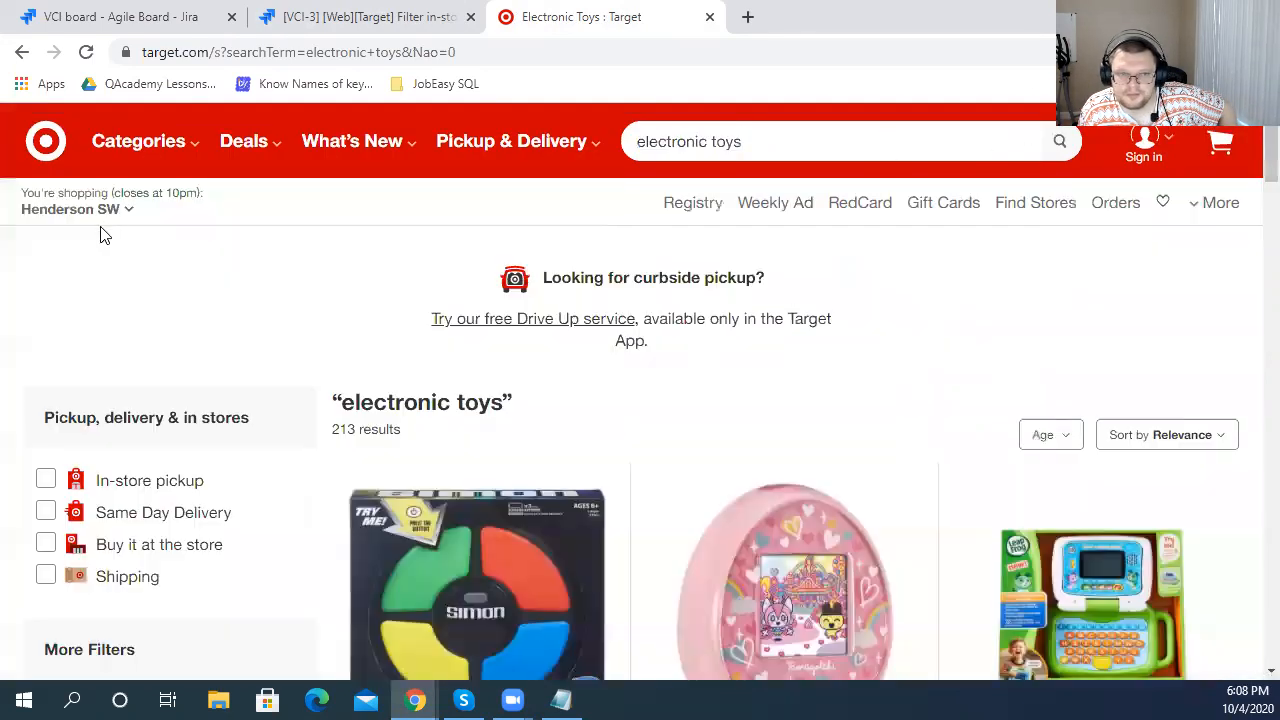
click(130, 213)
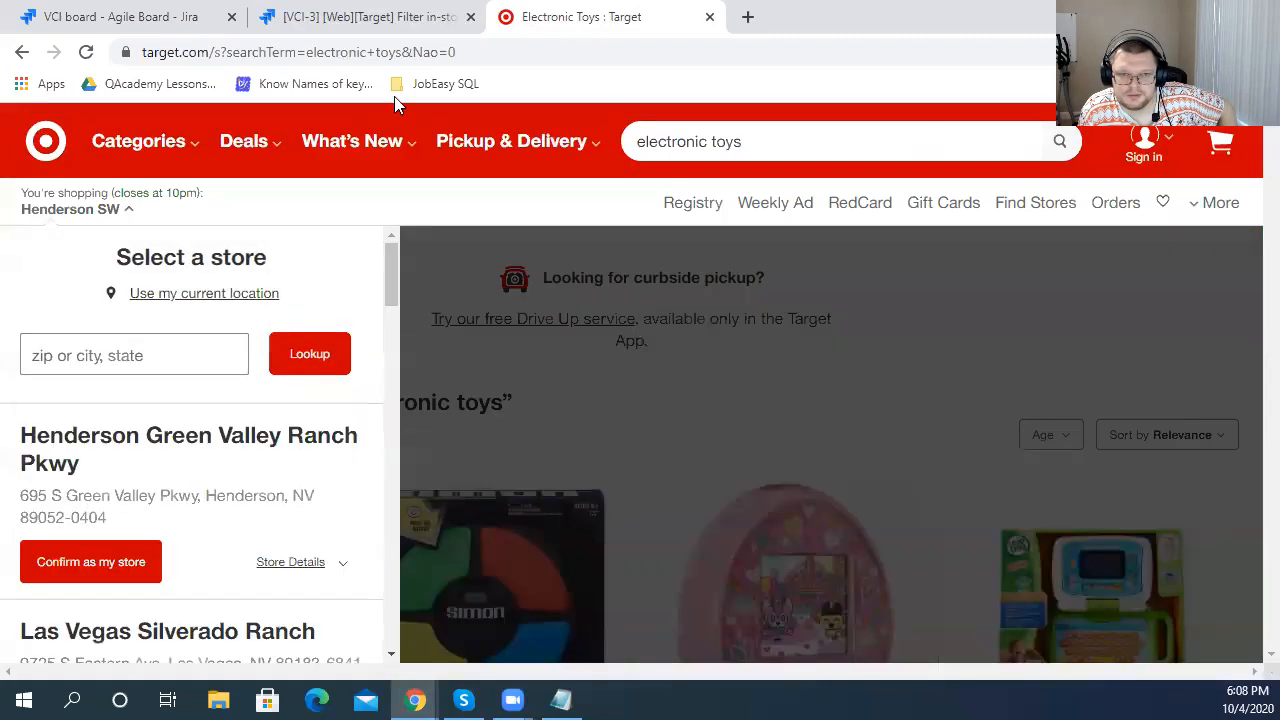
click(418, 17)
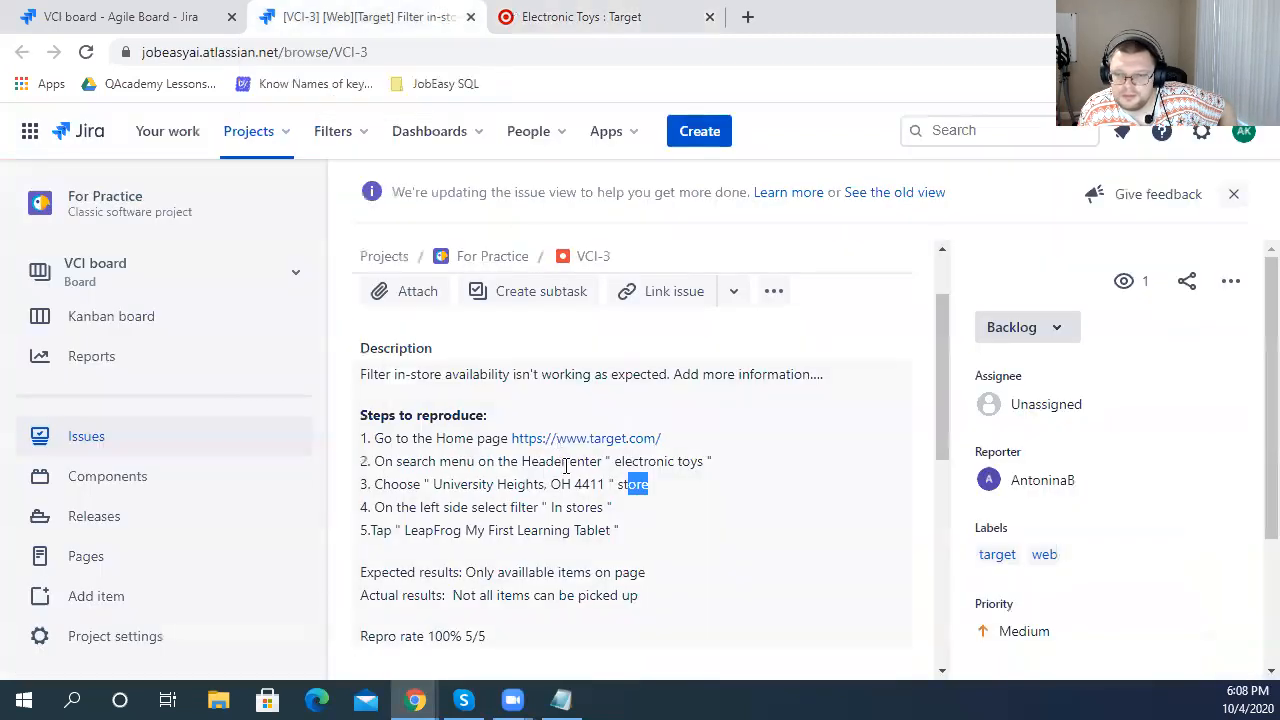
drag(433, 484, 593, 478)
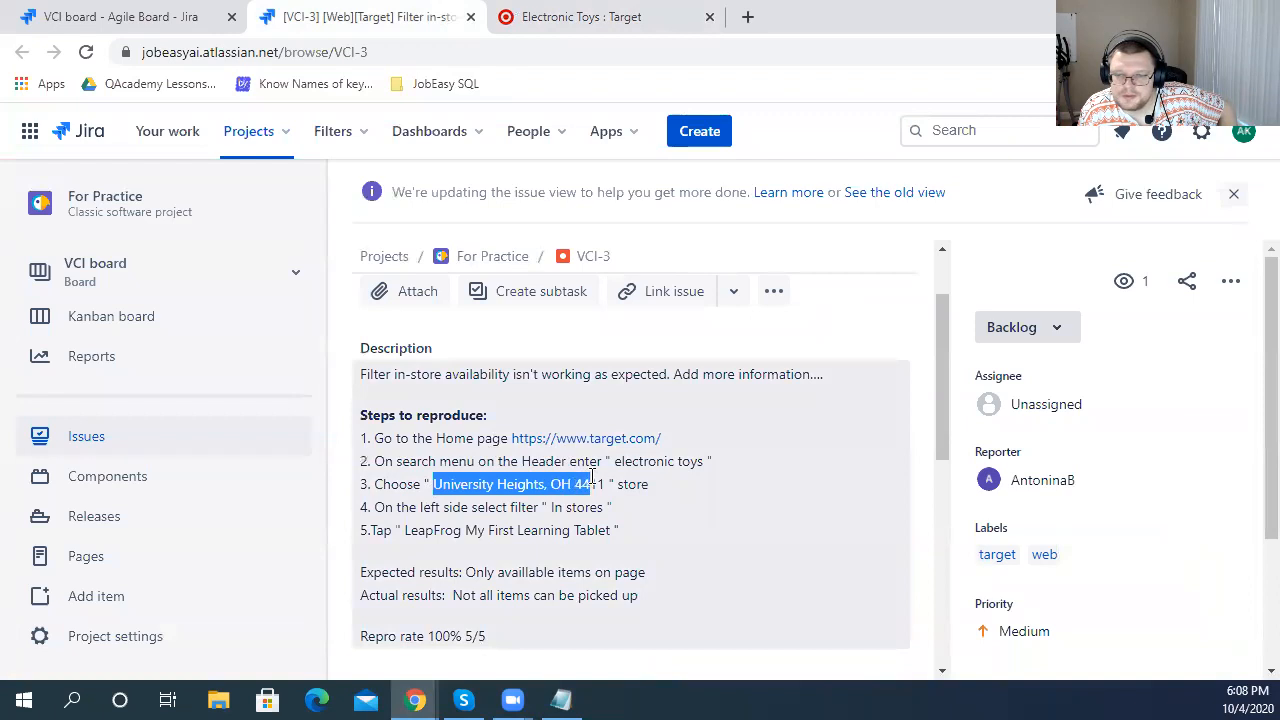
click(545, 20)
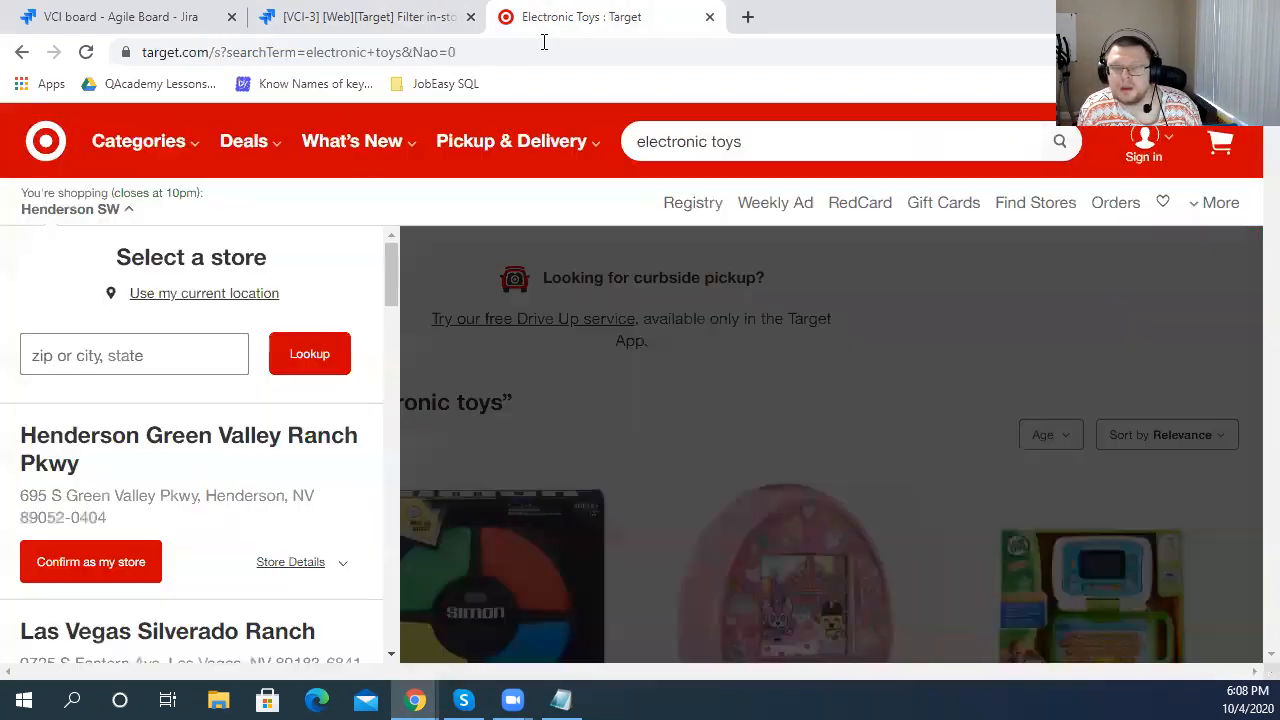
- Look up Target stores for "University Heights, OH 4411" and recheck the remaining reproduction steps in the issue
click(88, 347)
text(University Heights, OH 4411)
click(323, 354)
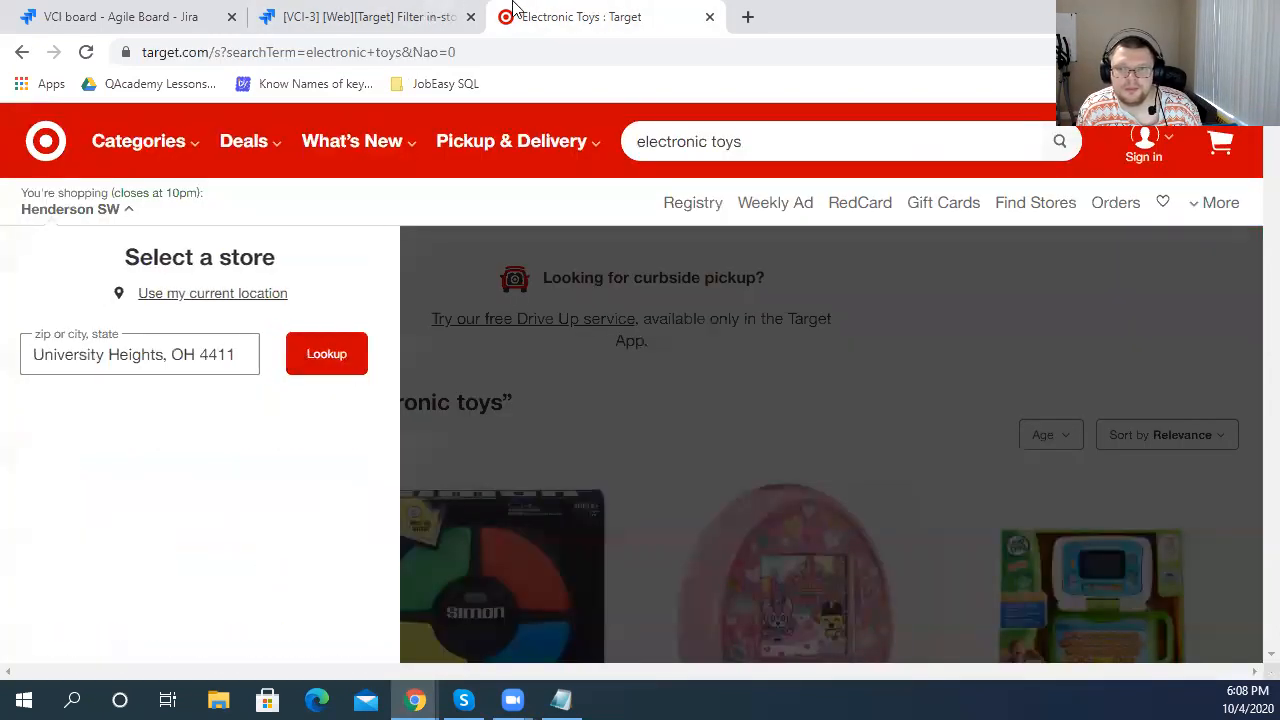
click(420, 17)
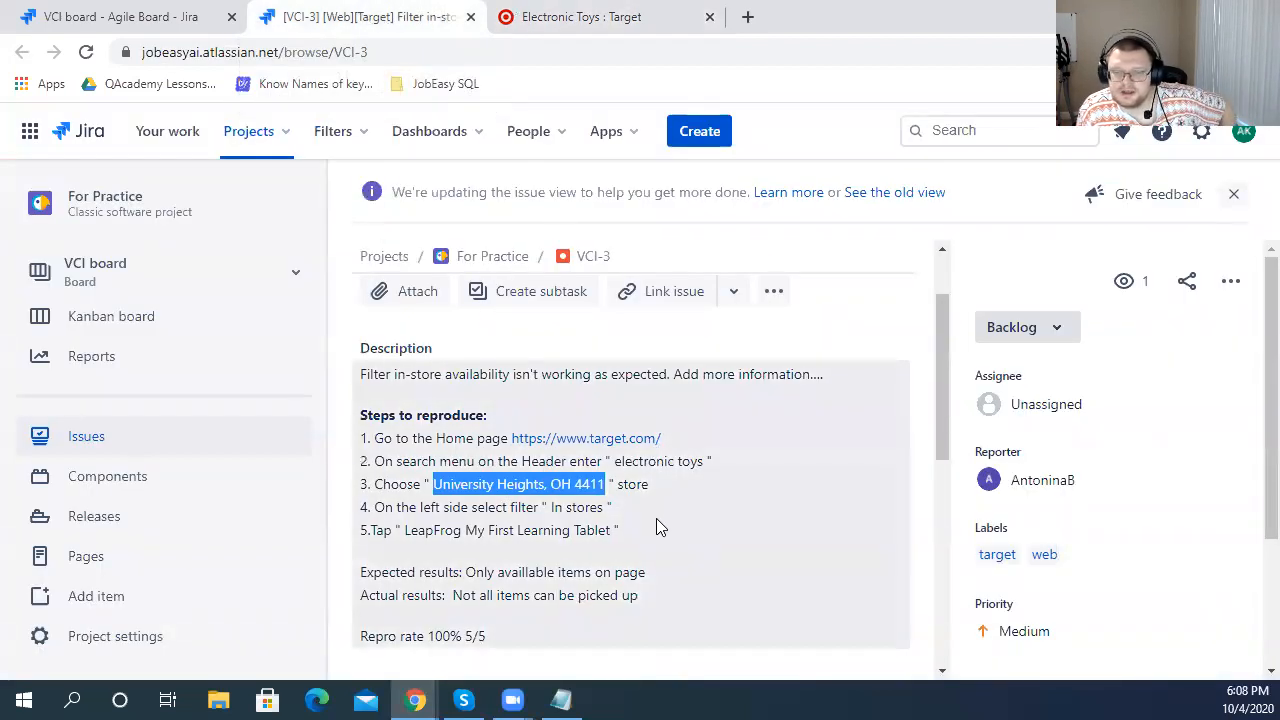
click(534, 17)
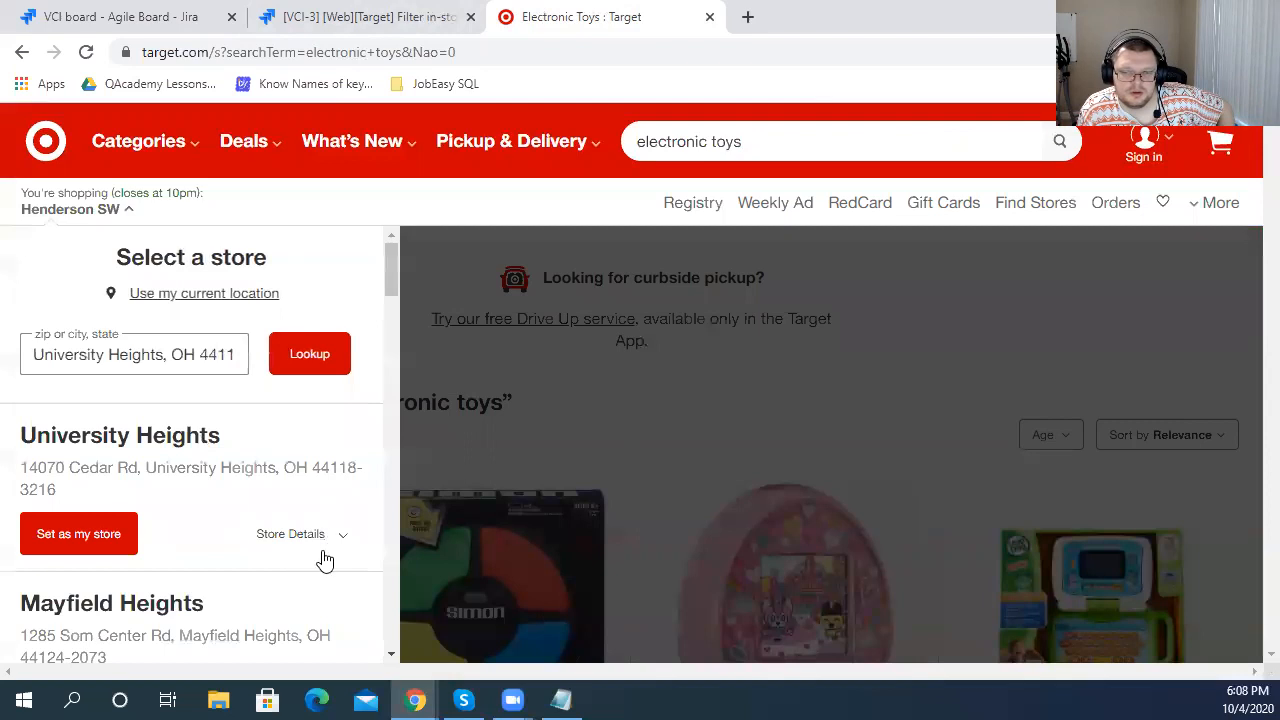
- Look through the stores found near University Heights in Target's store selector
scroll(346, 445, down, 1)
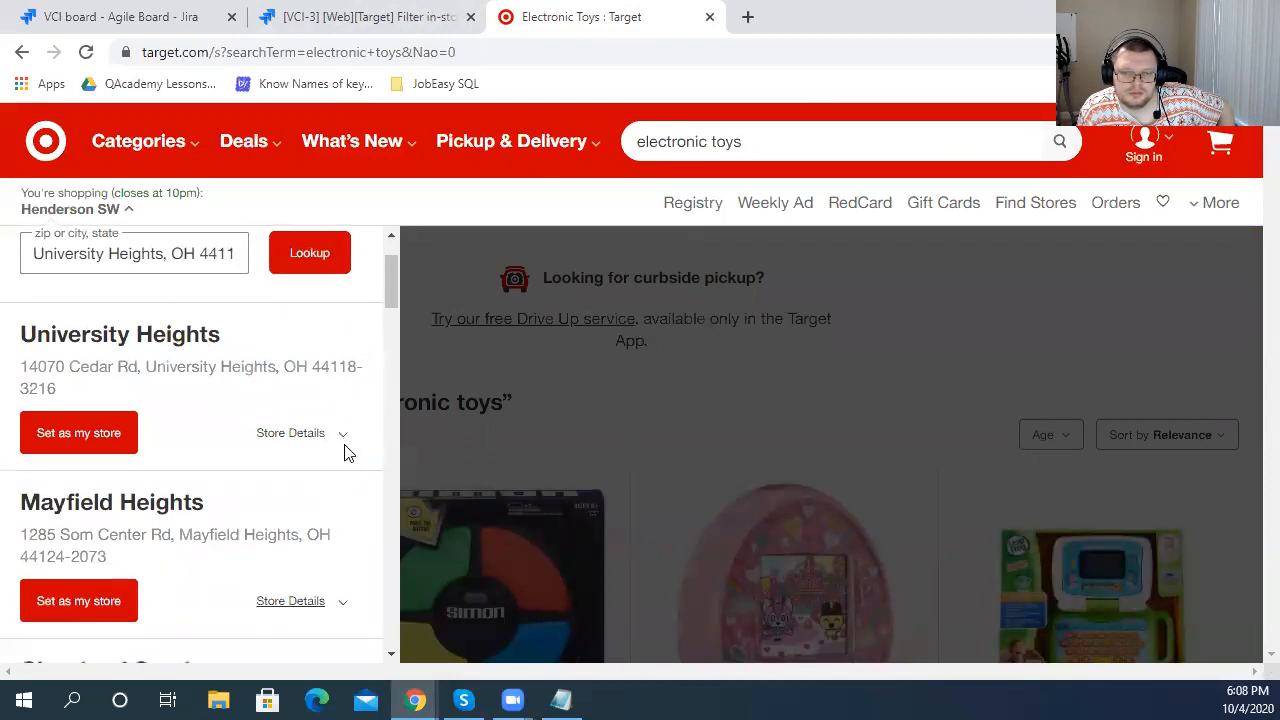
scroll(346, 448, down, 5)
scroll(330, 395, down, 5)
click(334, 588)
scroll(334, 480, down, 5)
drag(389, 470, 320, 92)
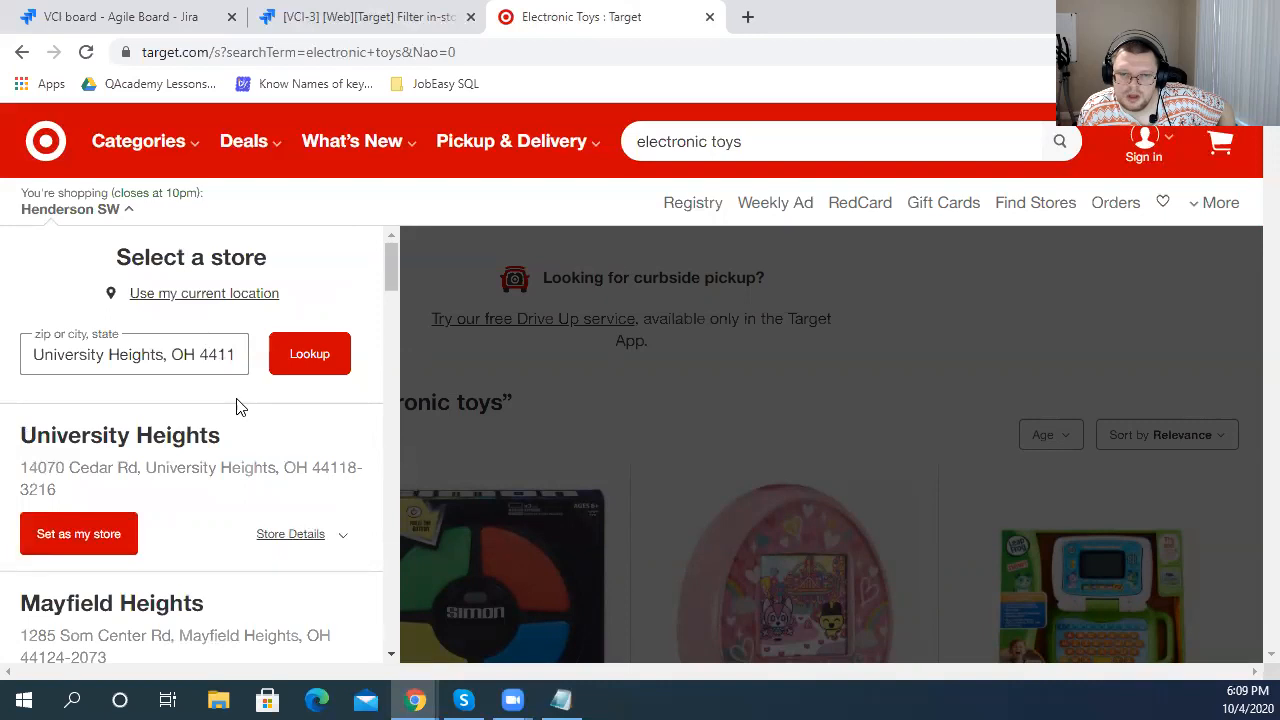
scroll(238, 410, down, 1)
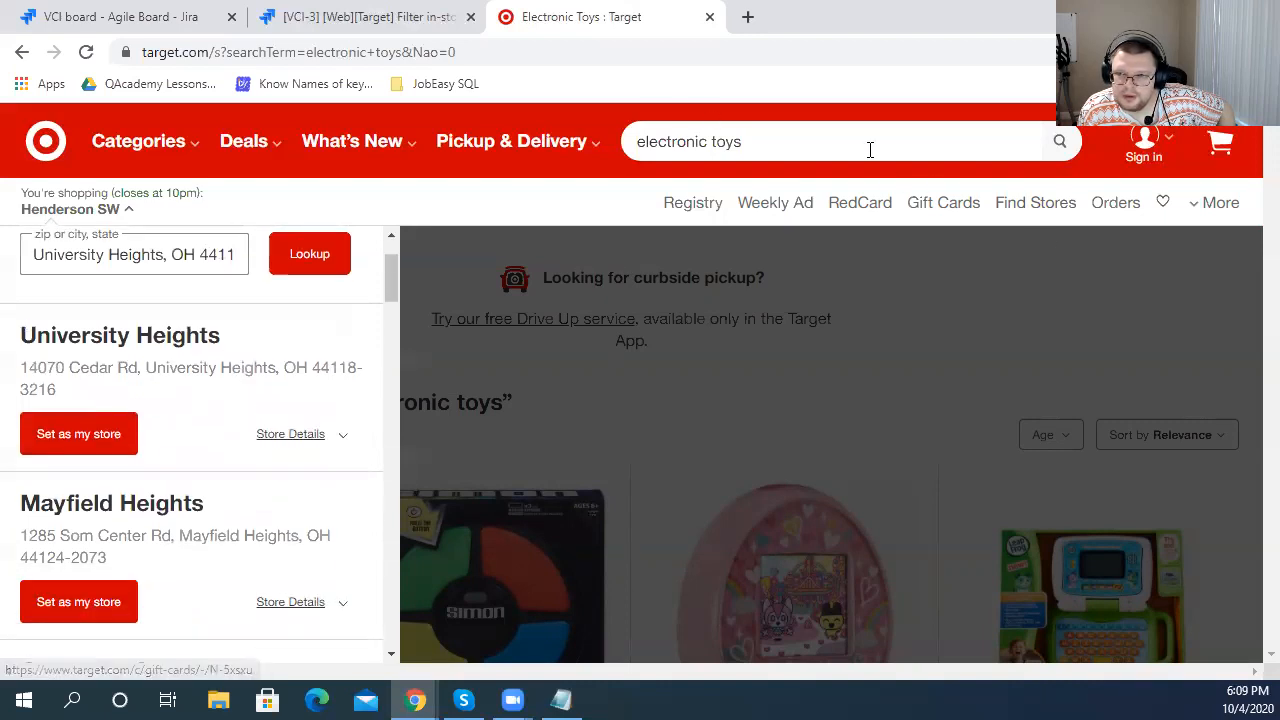
- Filter the electronic toys results by Buy it at the store and set University Heights as the store
click(866, 145)
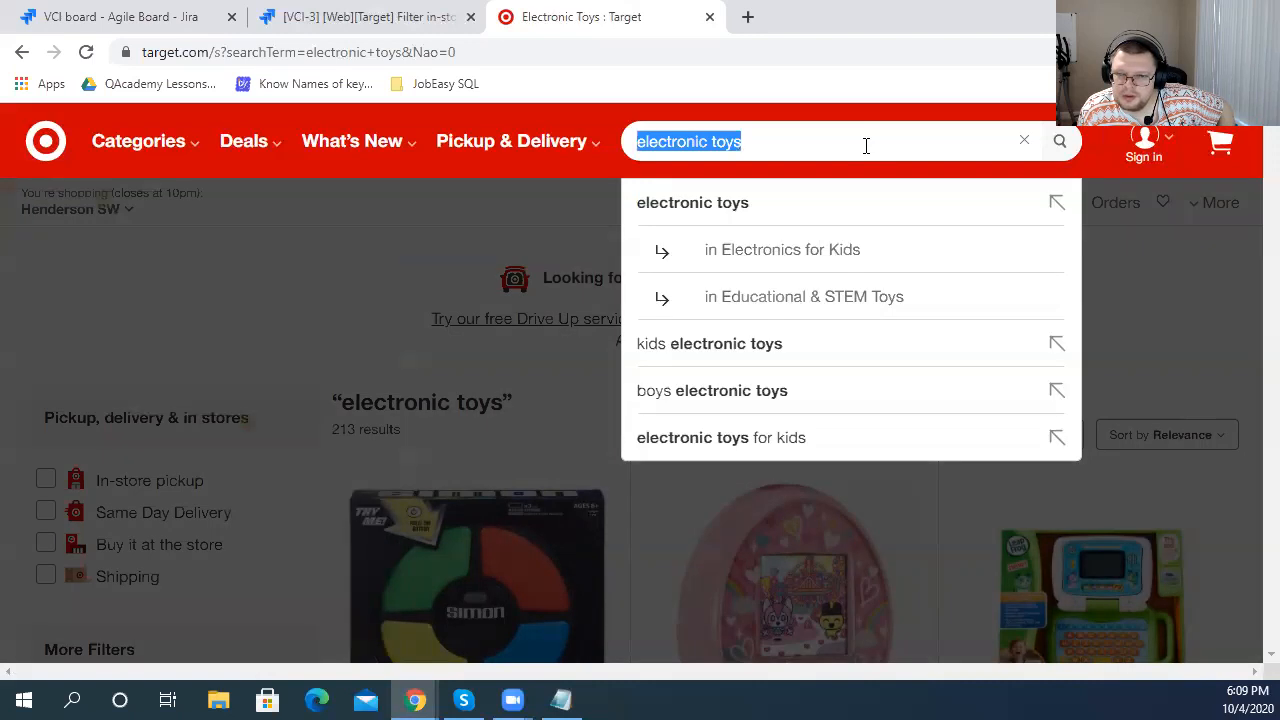
click(168, 545)
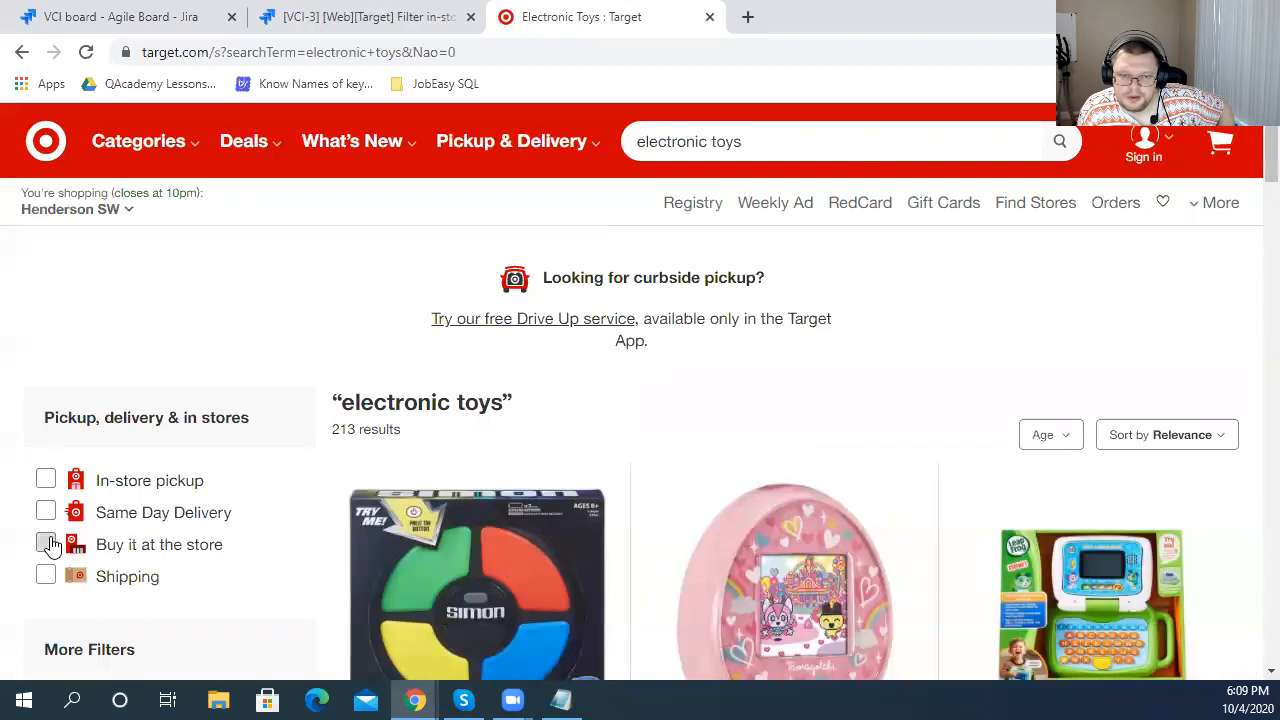
click(46, 543)
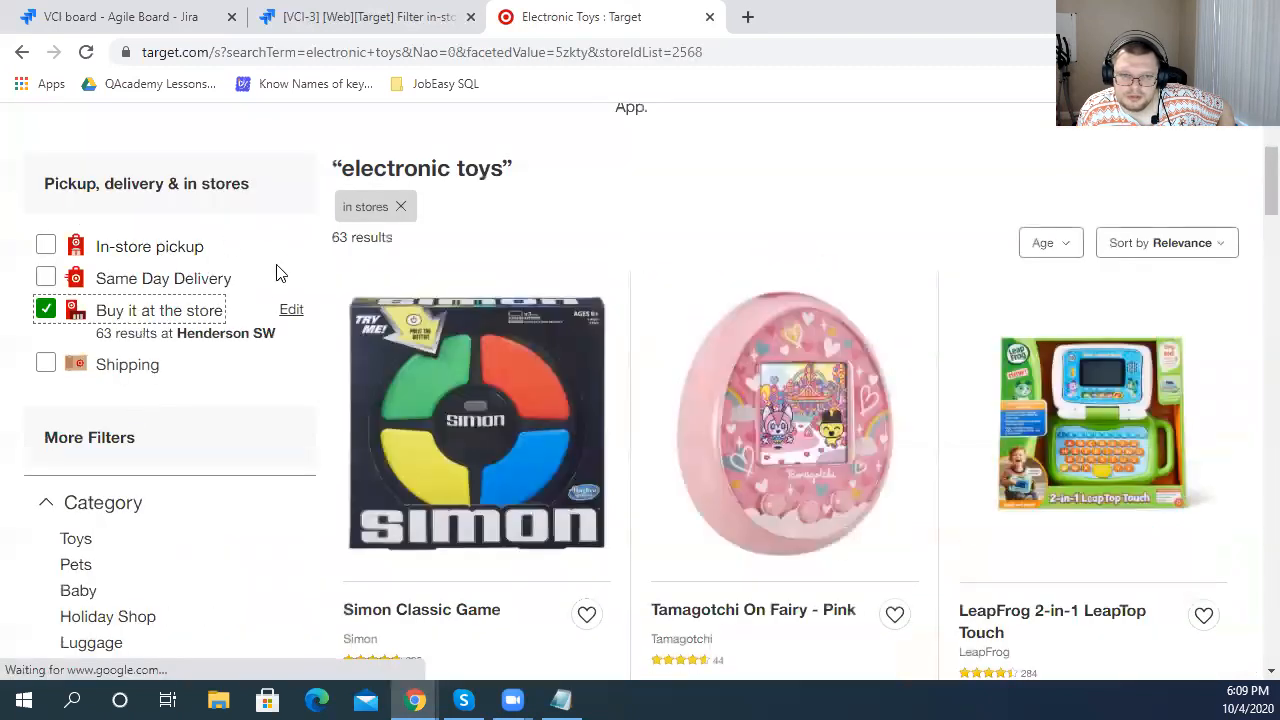
click(163, 218)
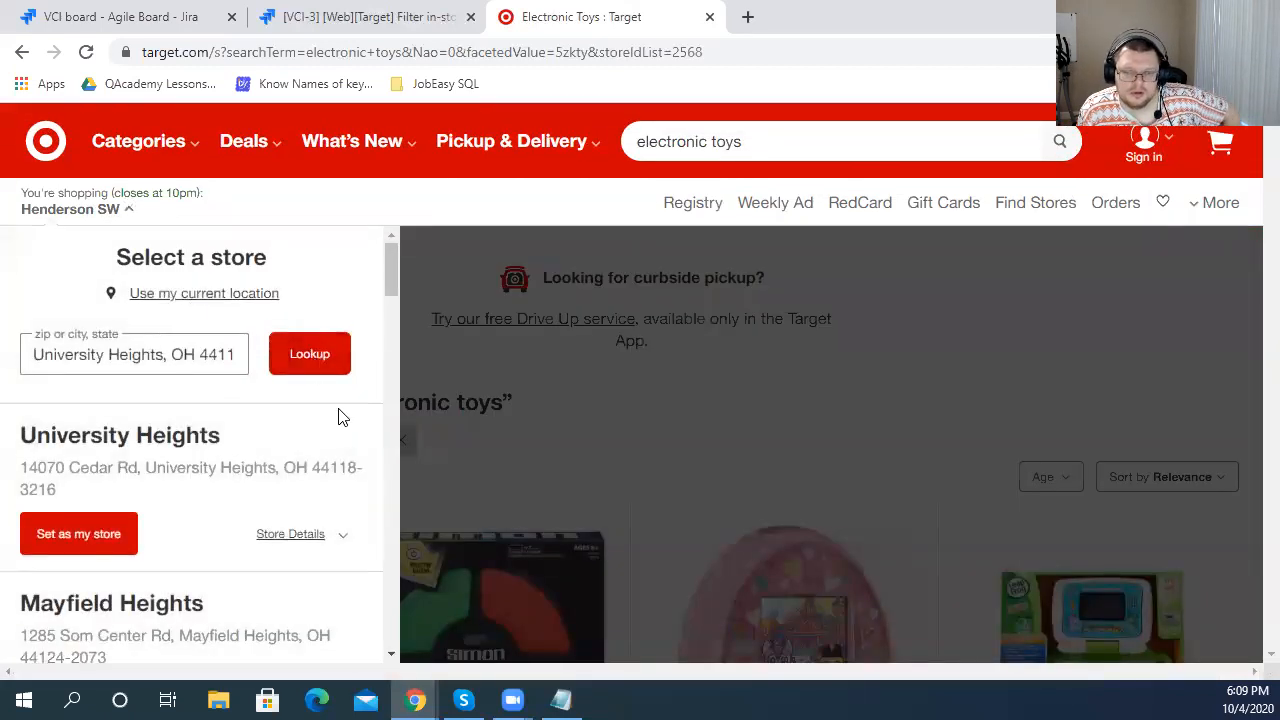
click(109, 546)
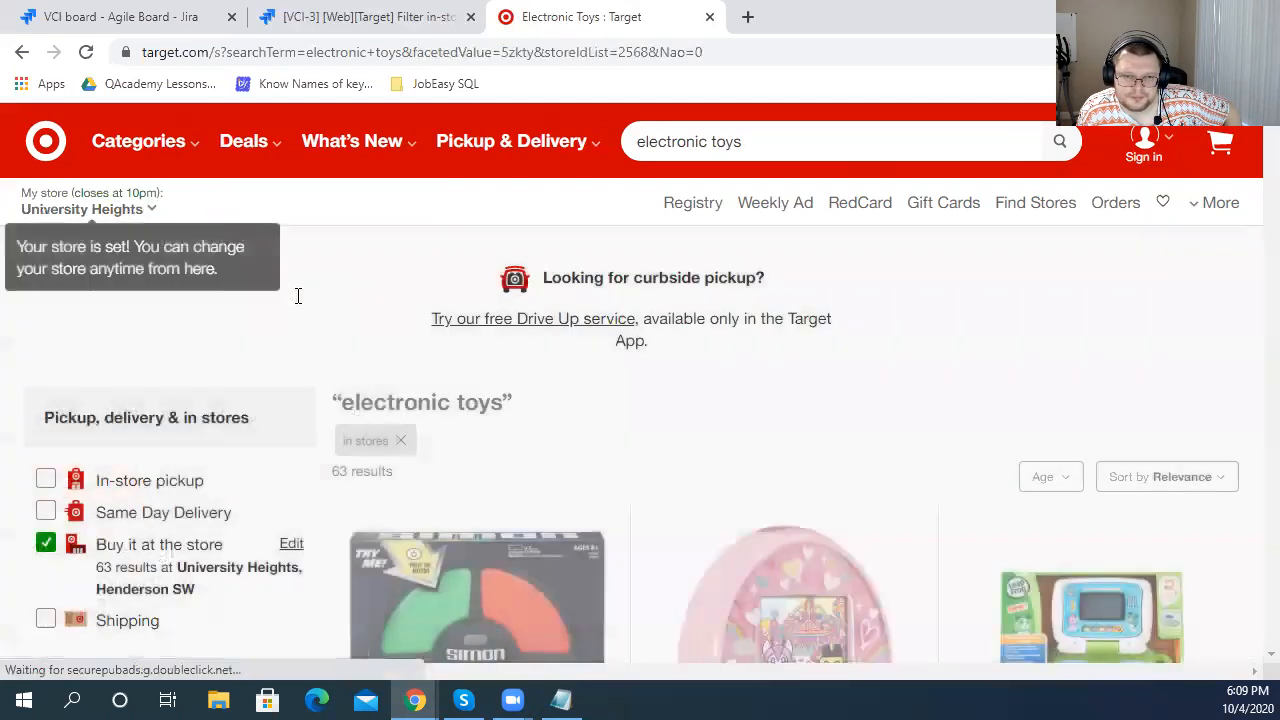
- Edit VCI-3's description in Jira, fixing step 5's spacing after the number and before "LeapFrog"
click(383, 30)
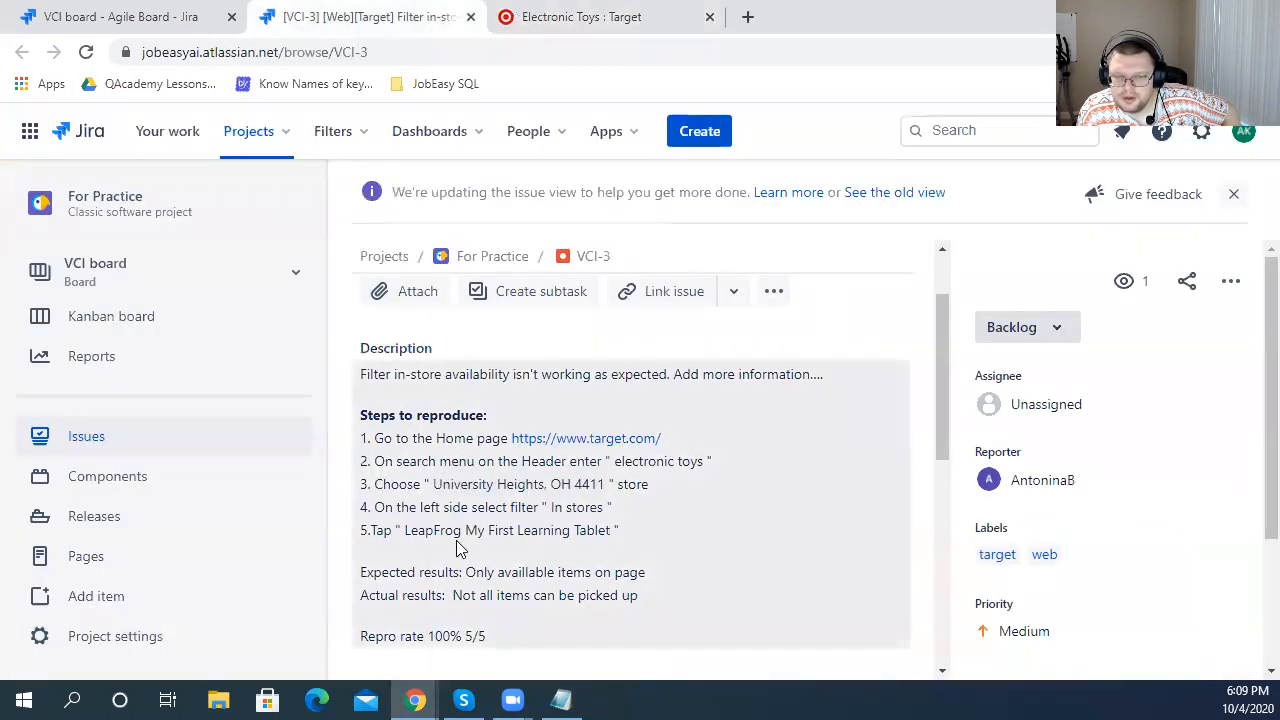
click(390, 548)
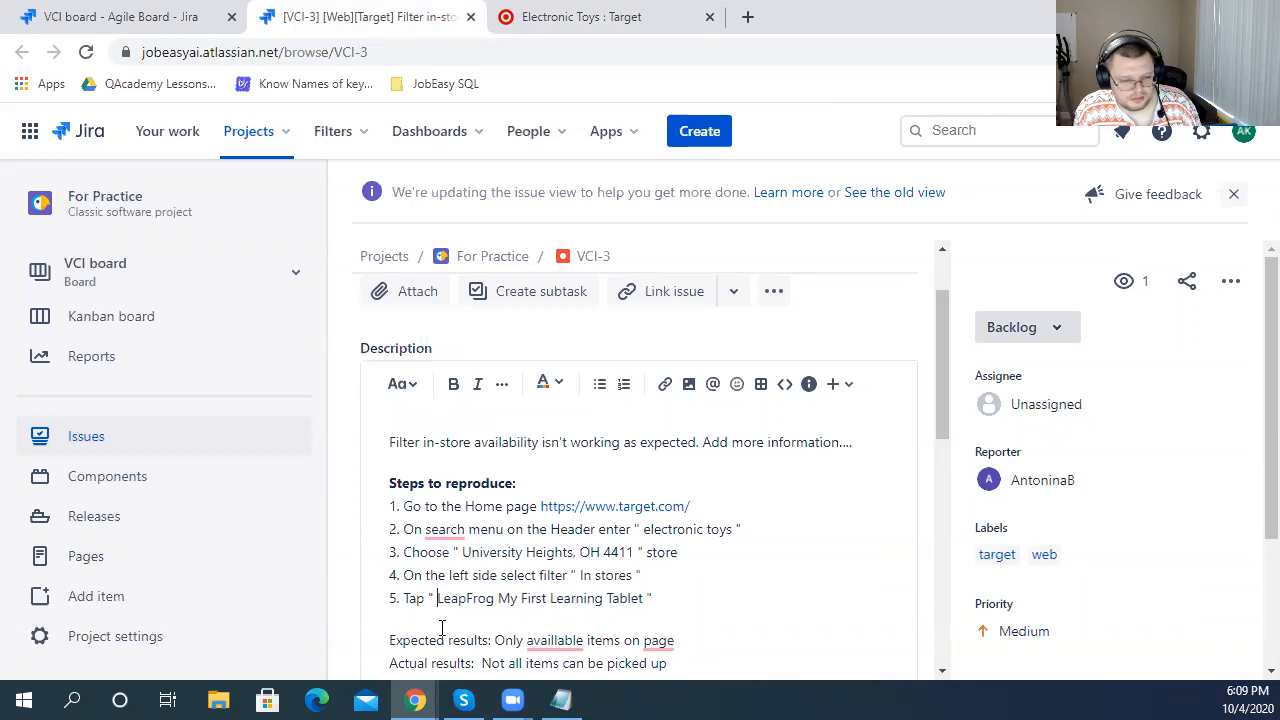
key(F12)
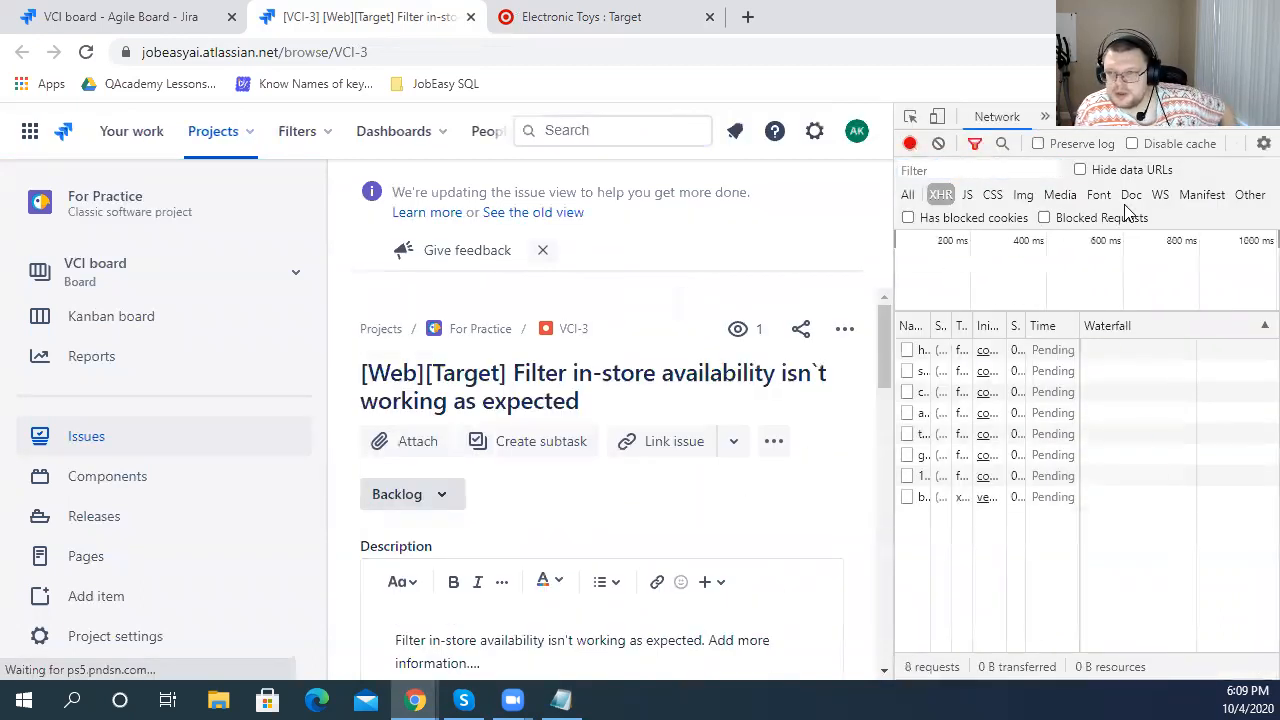
click(1258, 133)
scroll(886, 437, down, 3)
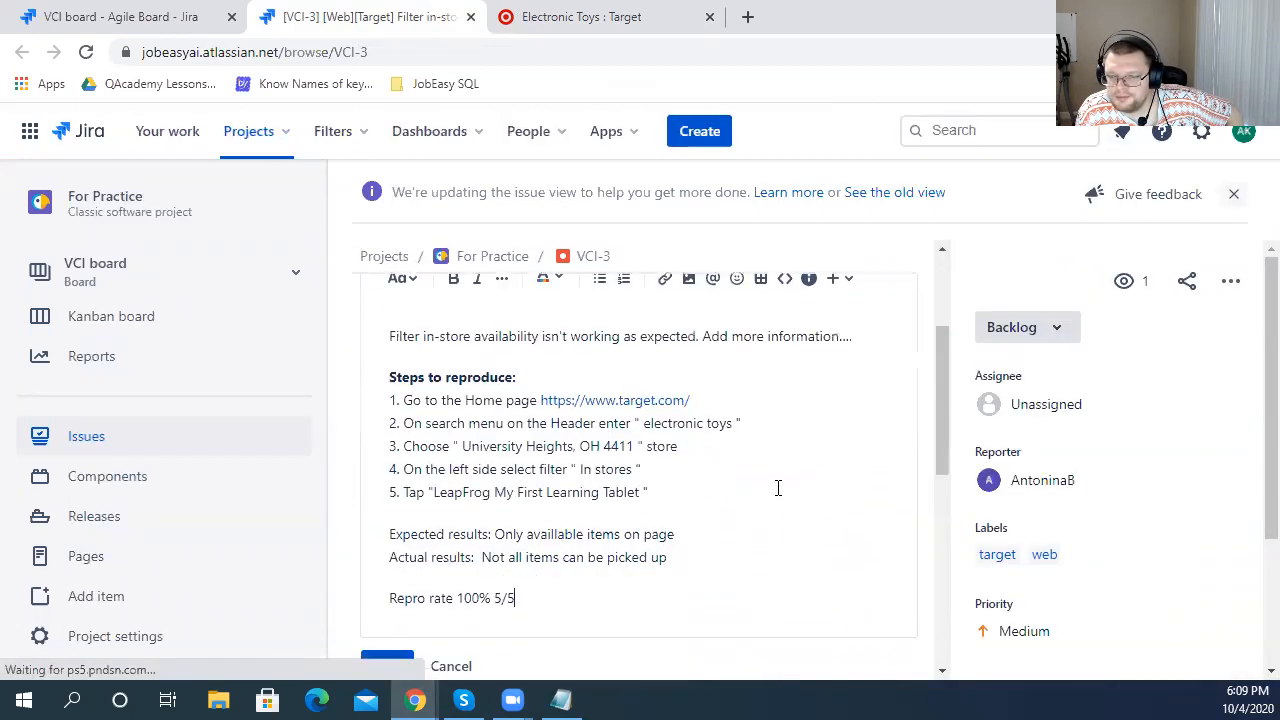
- Open the LeapFrog My First Learning Tablet product from Target's filtered electronic toys results
click(566, 16)
scroll(320, 520, down, 3)
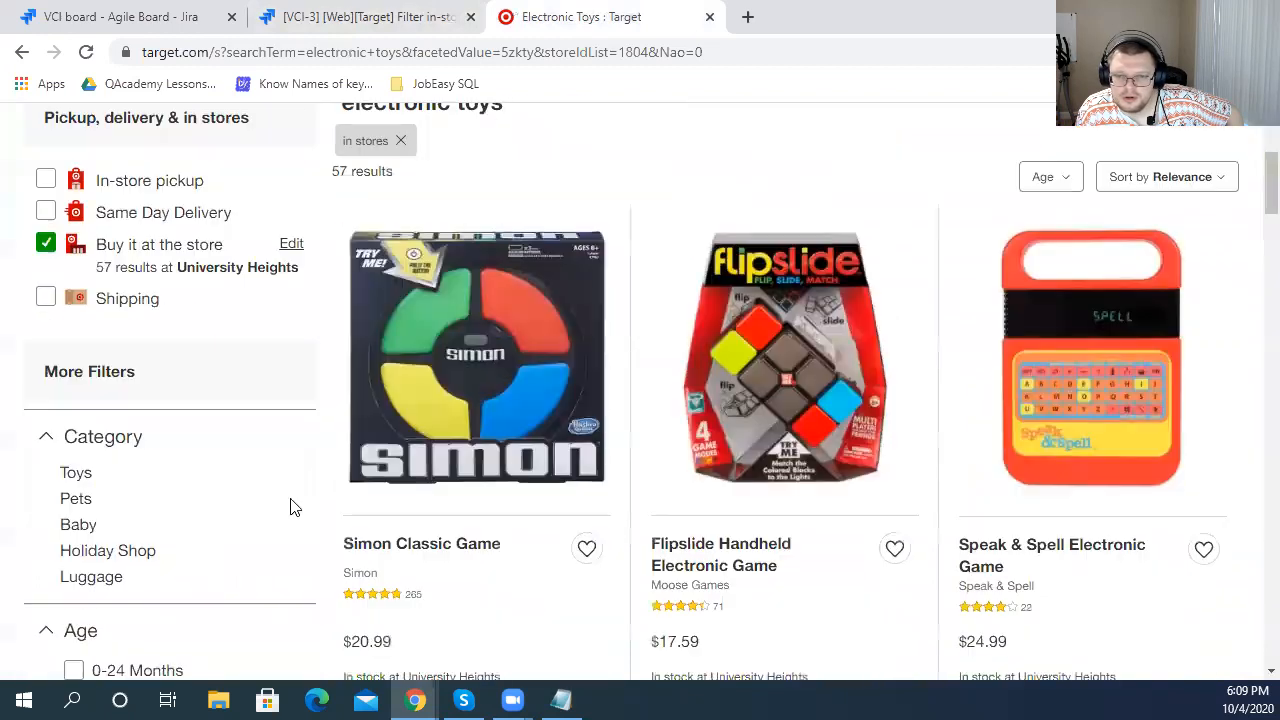
scroll(900, 400, down, 2)
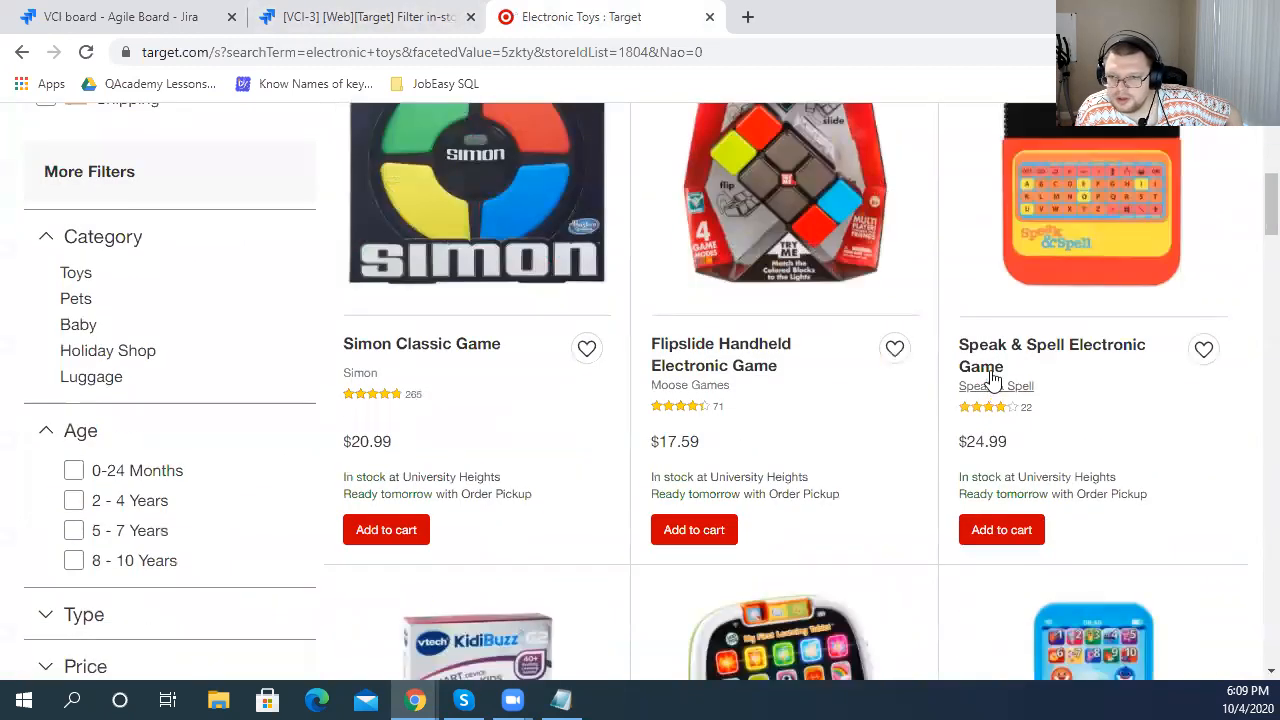
scroll(831, 449, down, 4)
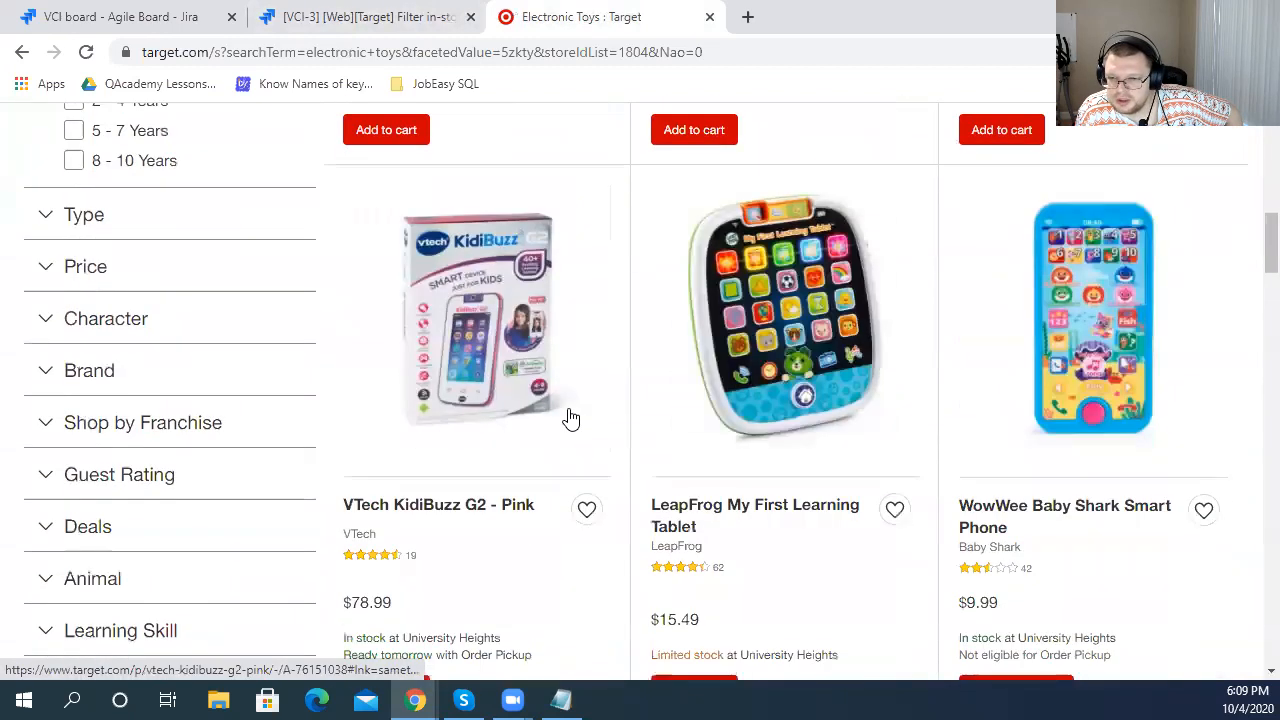
click(748, 520)
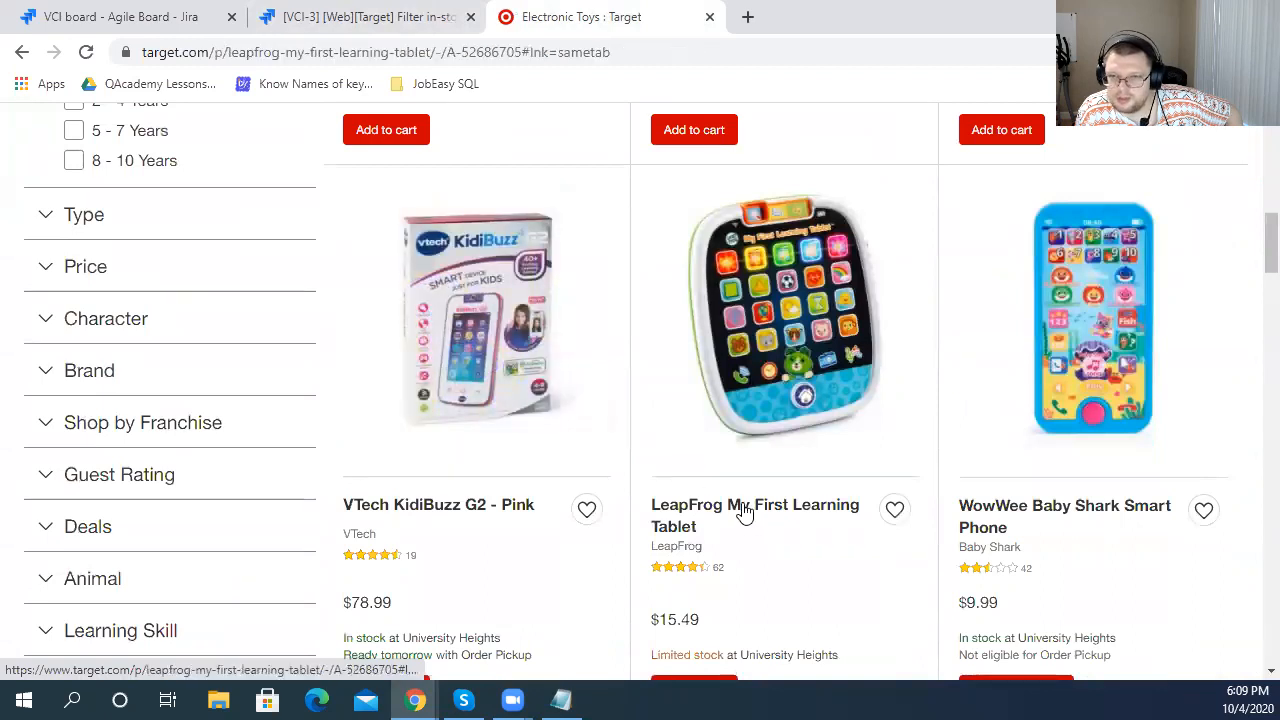
- Correct the expected results in VCI-3's description to read "Only available items on the page"
click(295, 16)
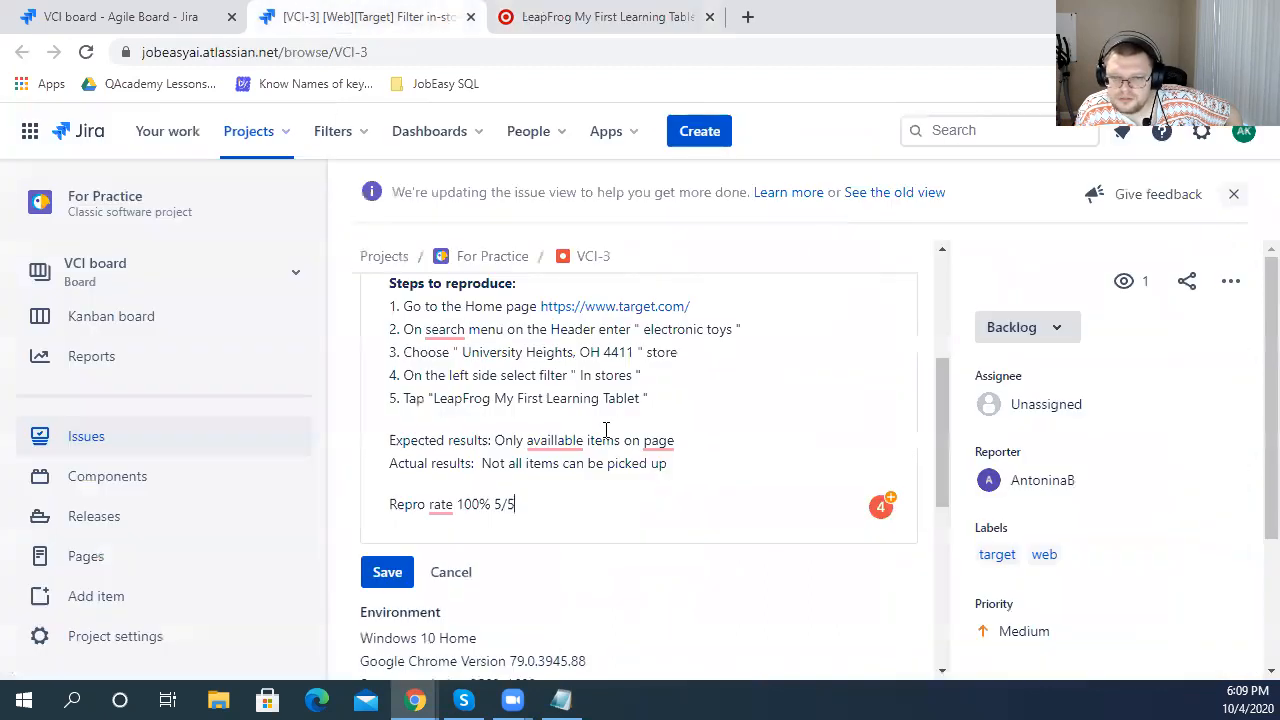
click(555, 441)
click(565, 474)
click(662, 441)
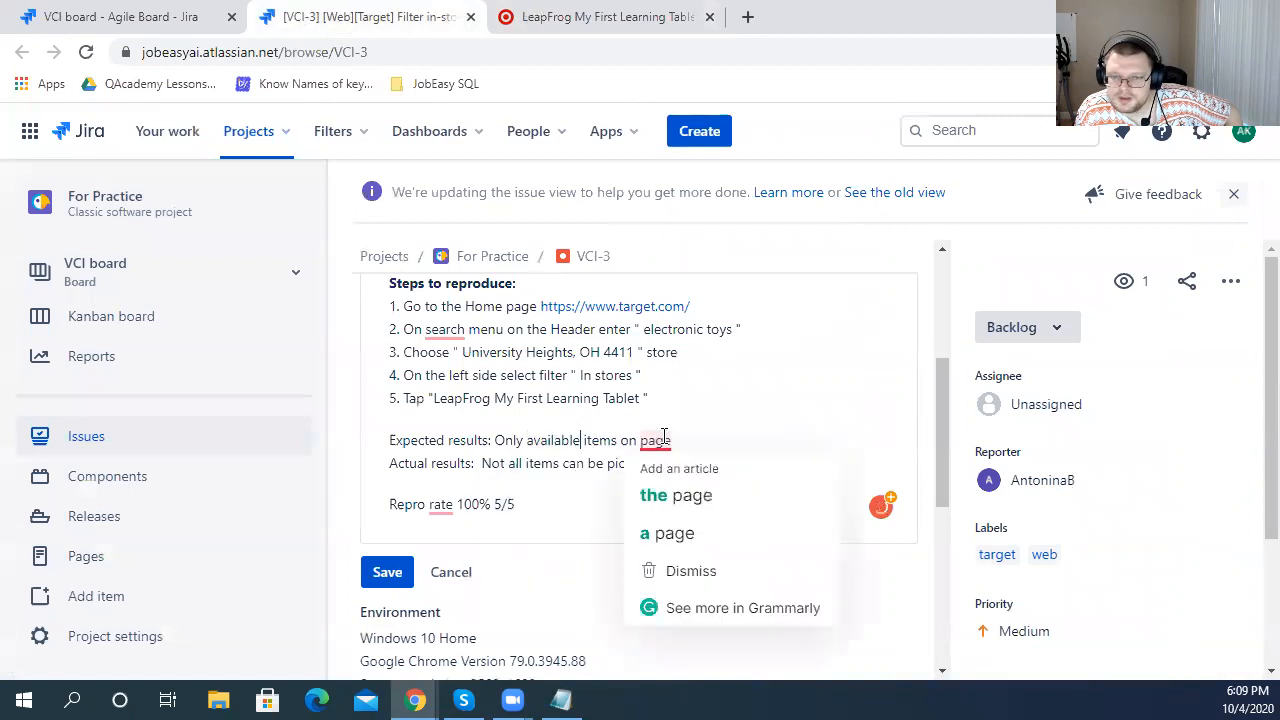
click(686, 490)
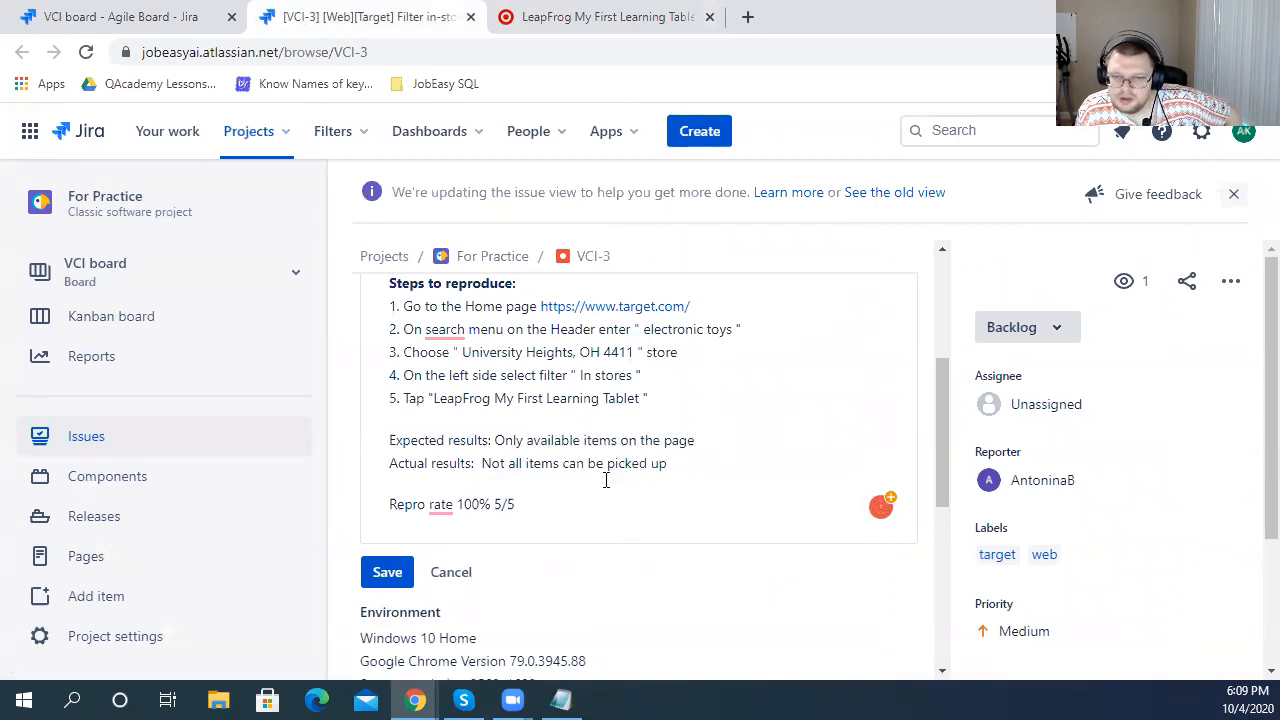
- Check the LeapFrog tablet's order pickup eligibility at University Heights on its Target product page
key(ctrl+Tab)
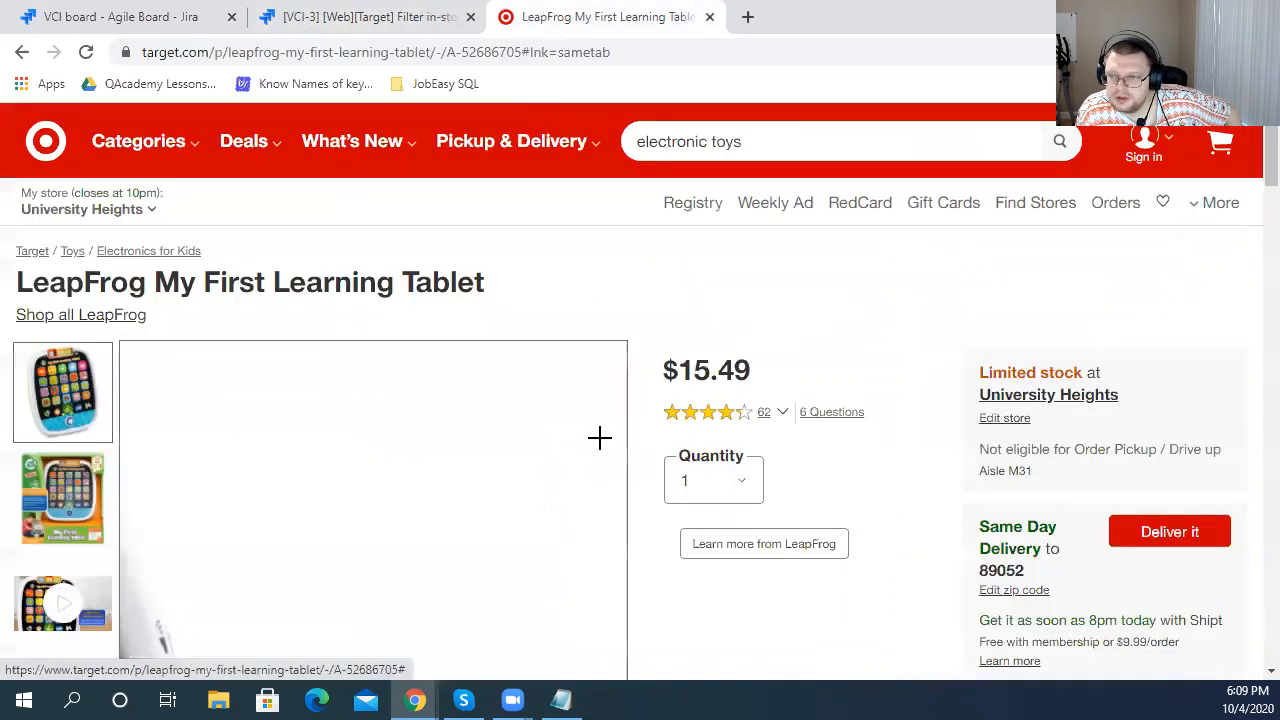
scroll(909, 449, down, 1)
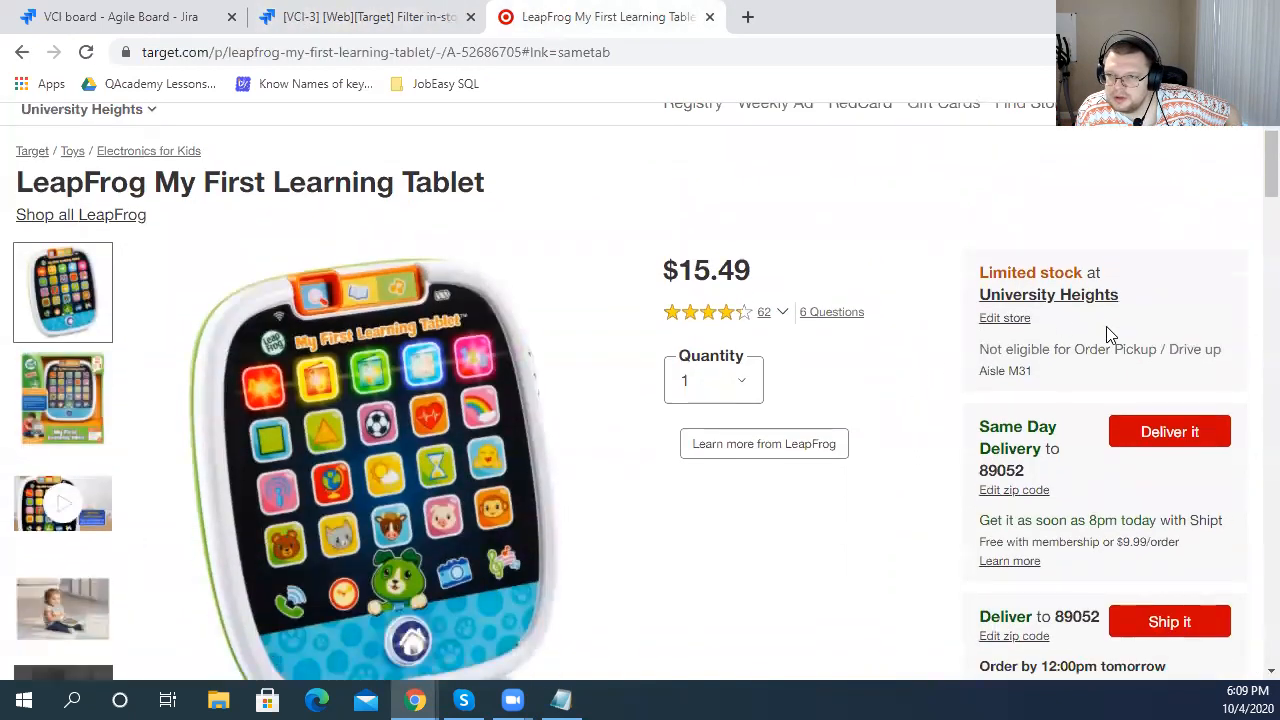
scroll(1115, 345, down, 2)
scroll(1111, 334, up, 1)
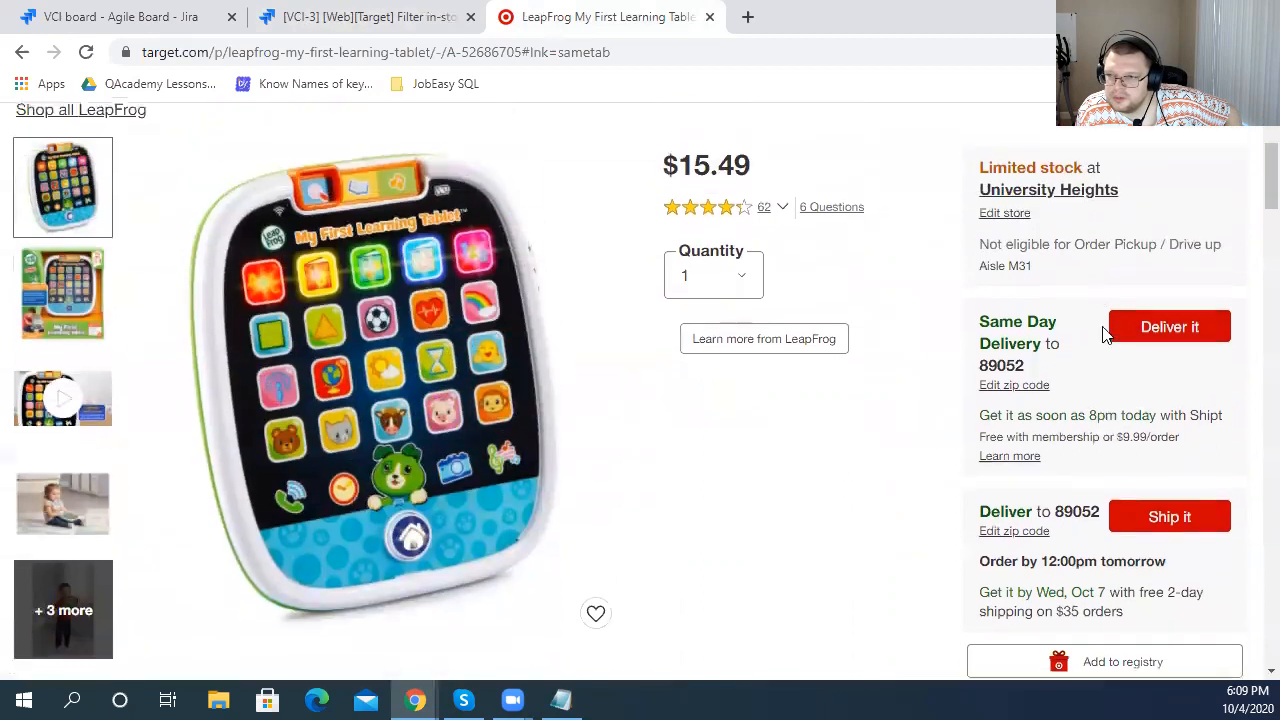
drag(1068, 268, 980, 248)
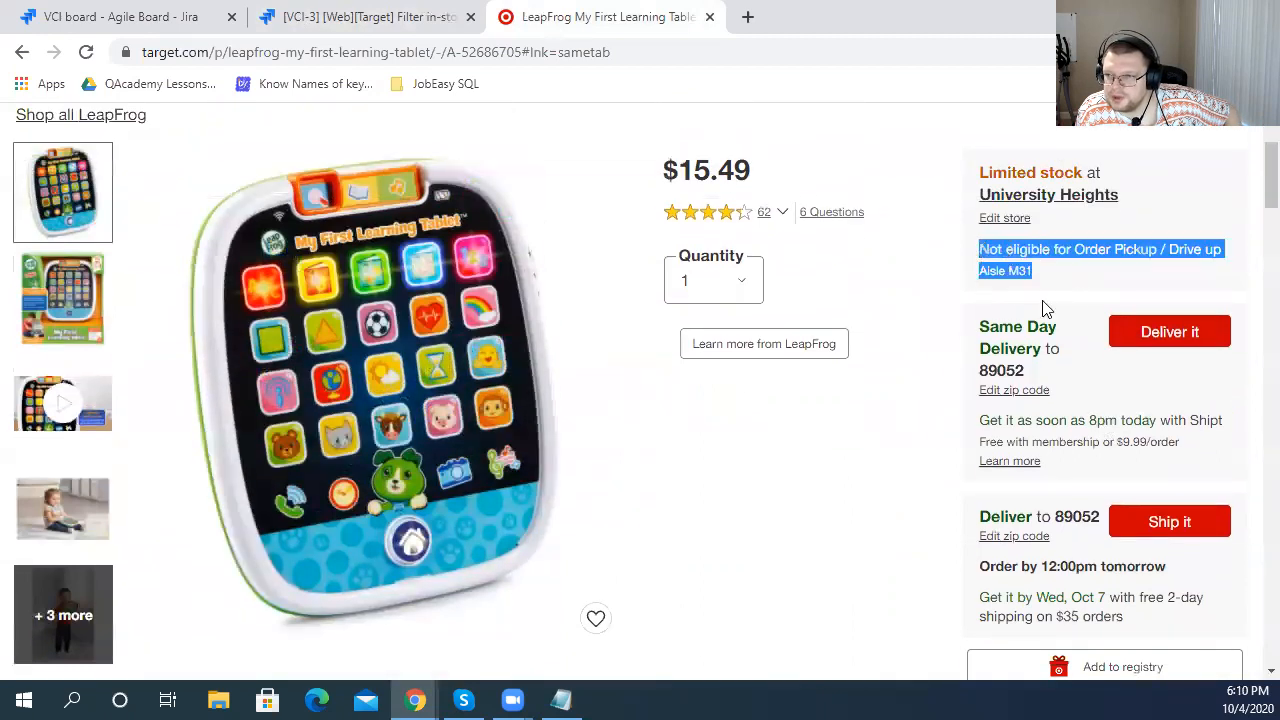
scroll(760, 520, up, 2)
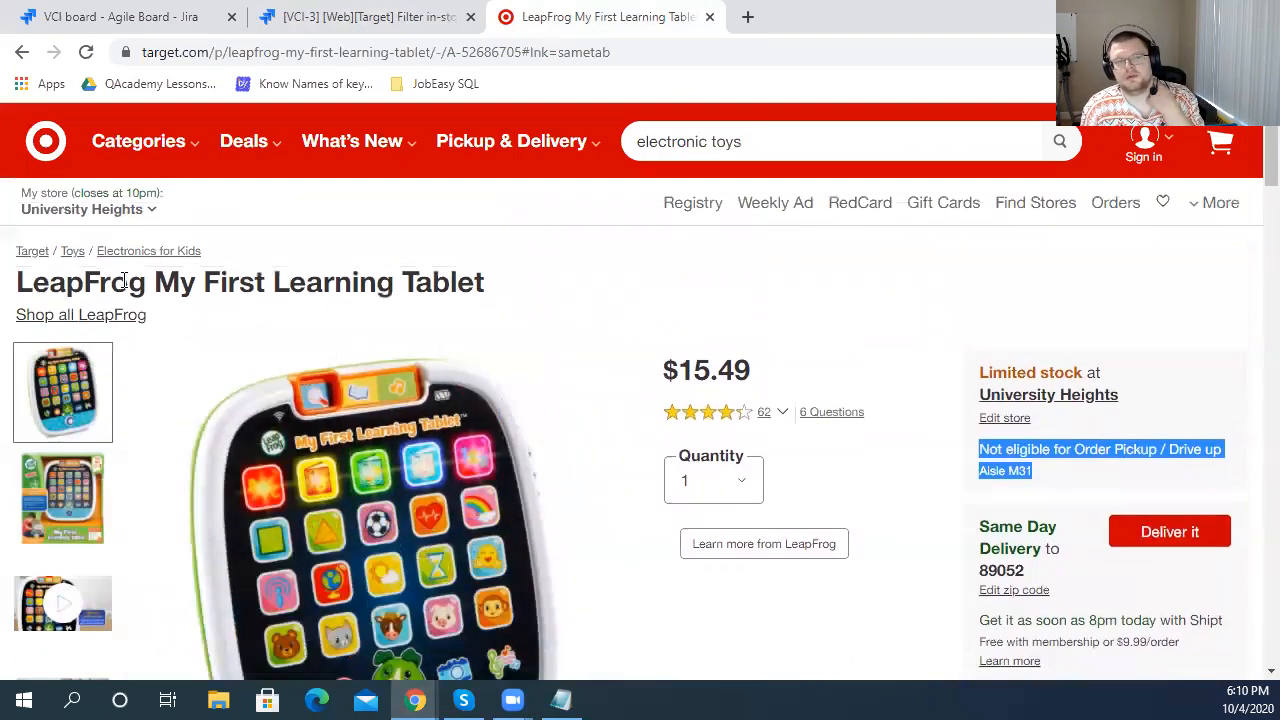
- View the University Heights store details in Target's store selector, and close the selector
click(148, 212)
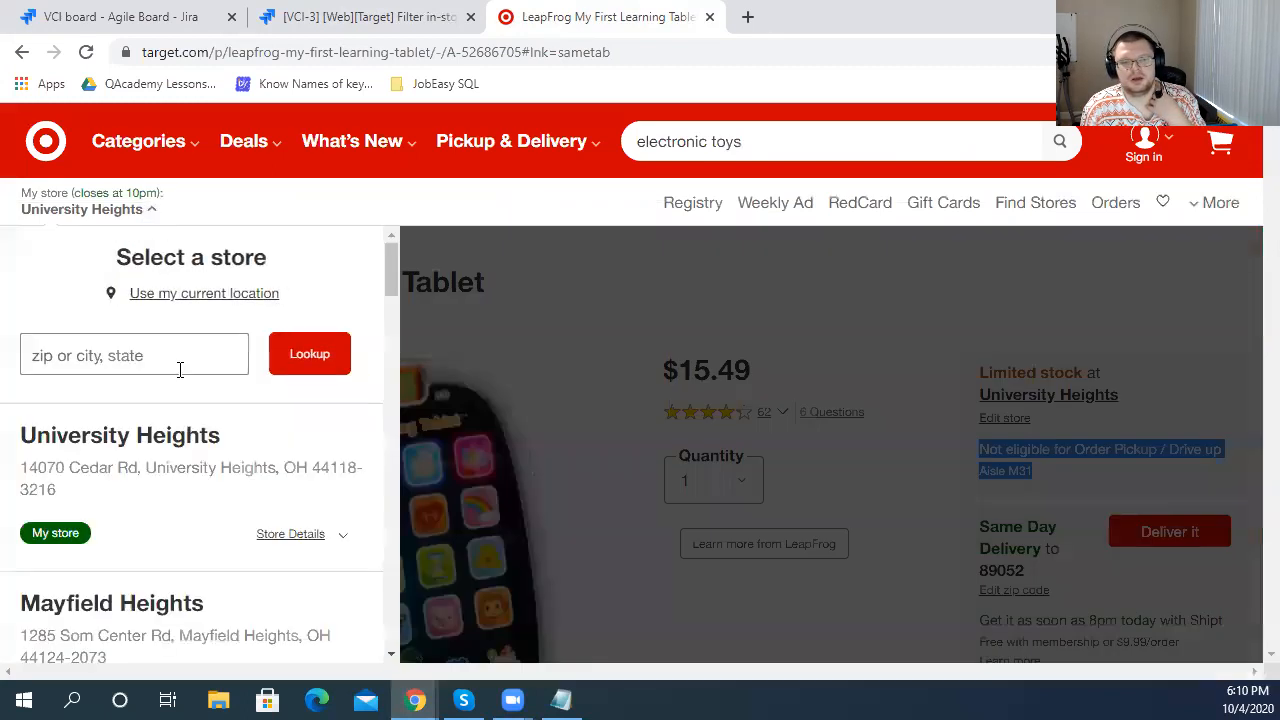
scroll(195, 440, down, 2)
drag(243, 240, 433, 192)
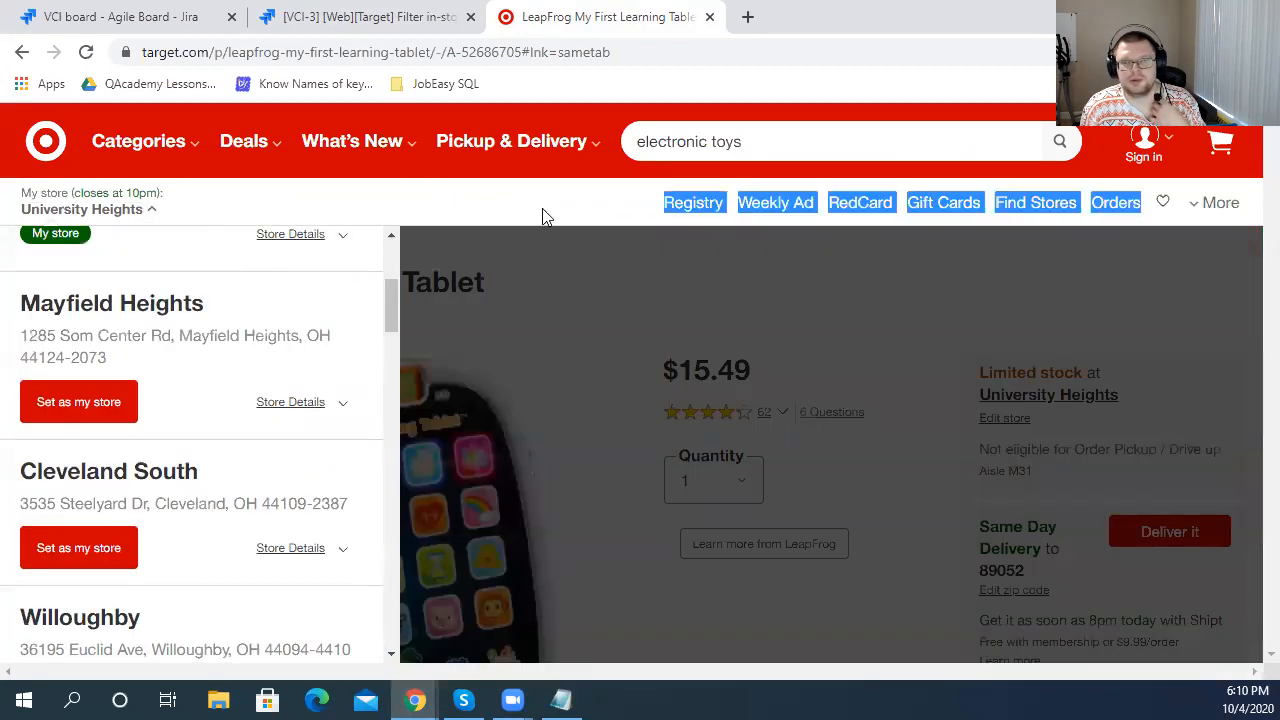
drag(384, 324, 384, 268)
click(333, 533)
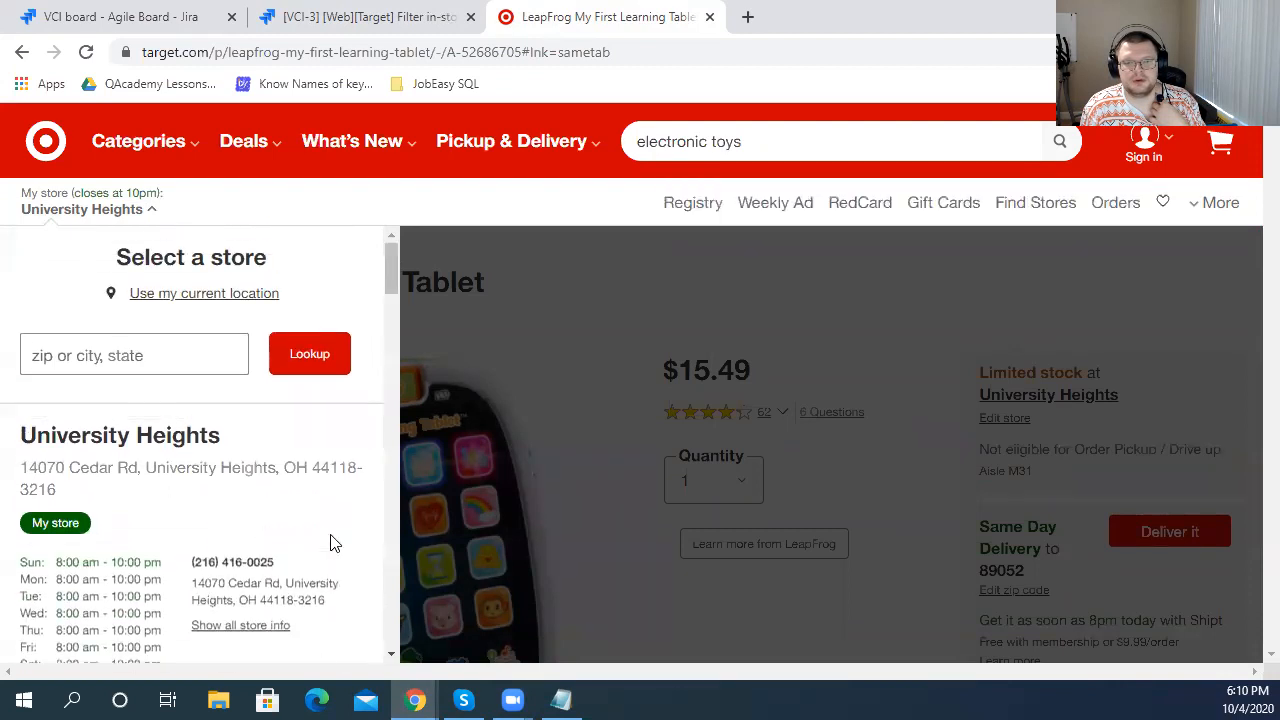
scroll(334, 497, down, 1)
click(790, 446)
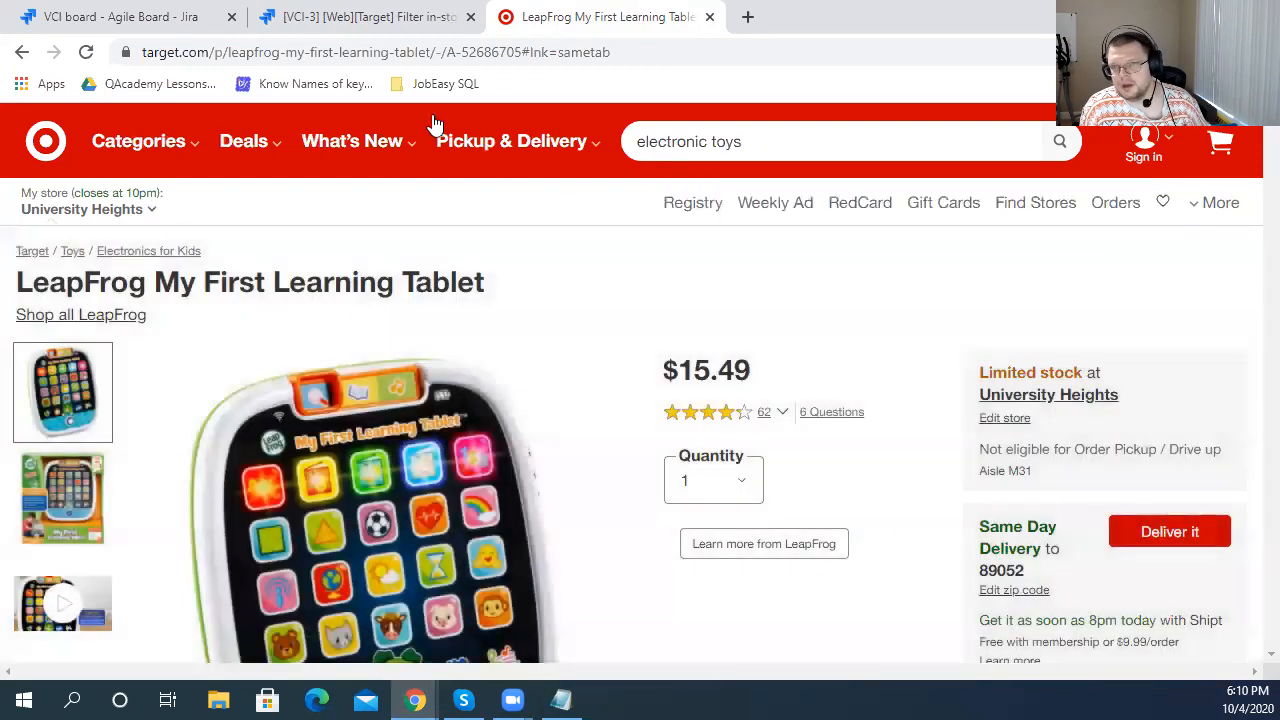
- Insert "the" before "search menu" in reproduction step 2 of VCI-3's description
click(350, 10)
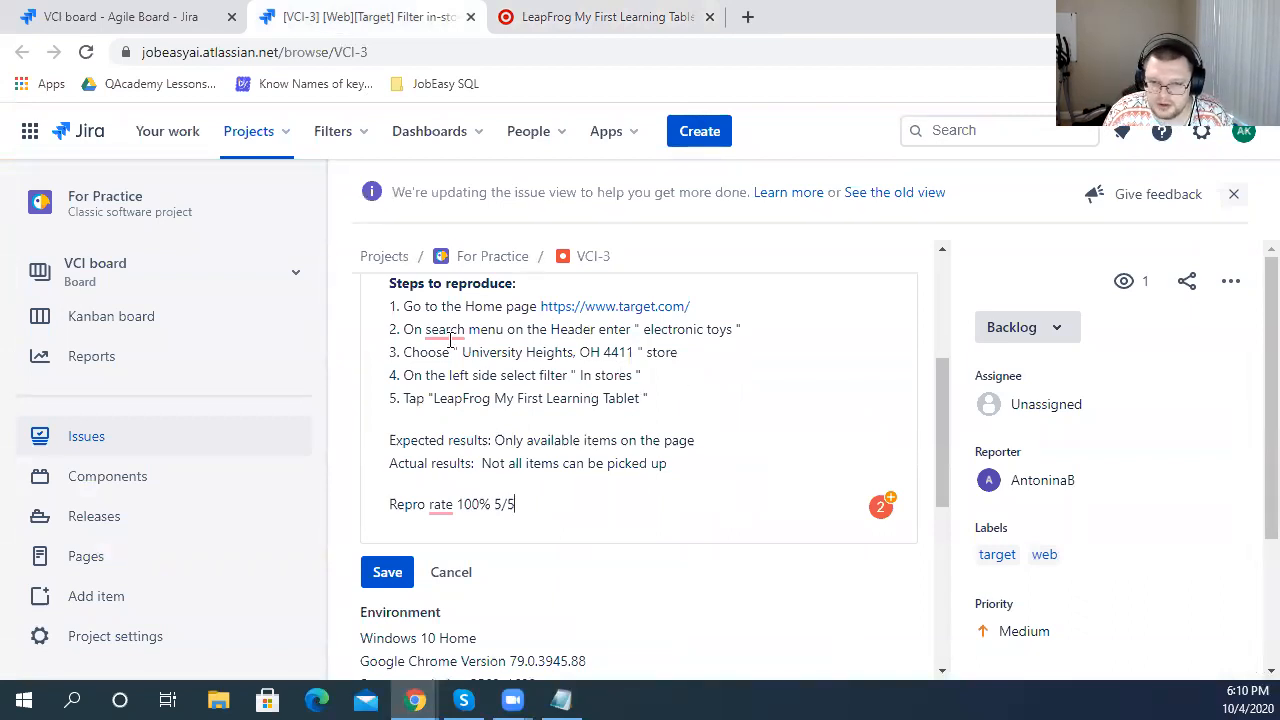
mouse_move(445, 331)
click(432, 381)
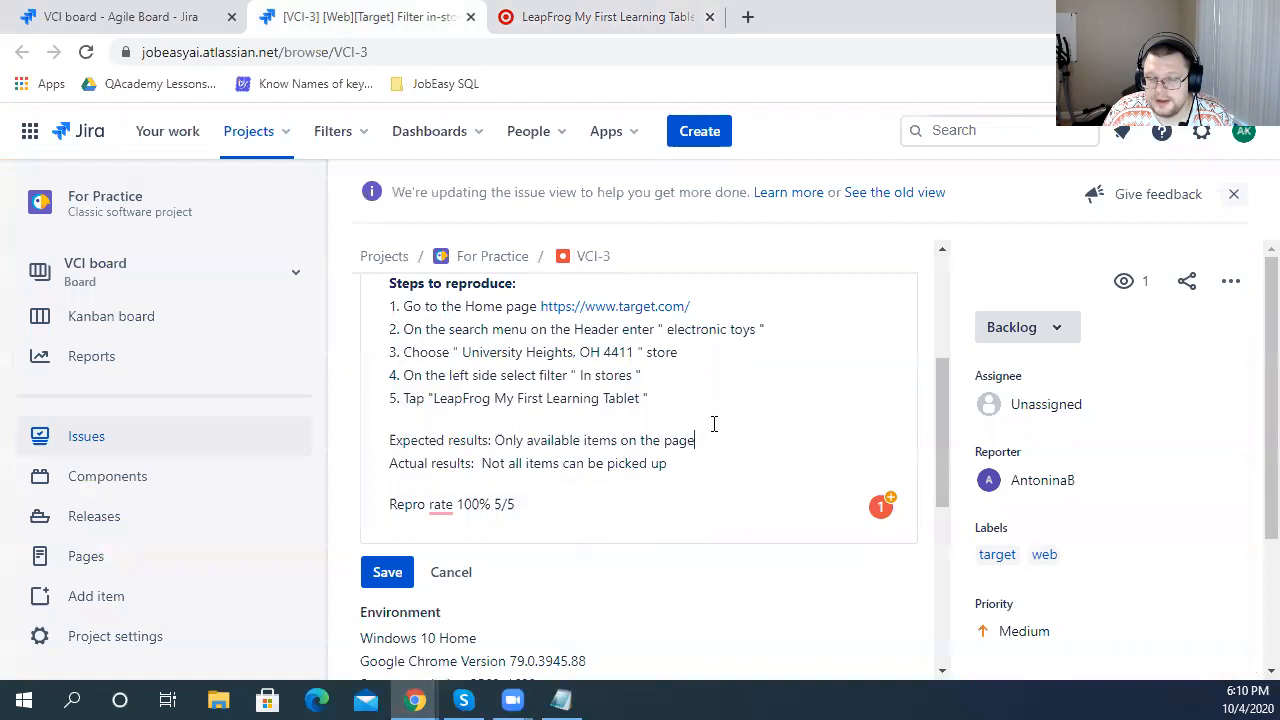
- Remove the extra spaces inside the quotation marks around the University Heights store in reproduction step 3 of VCI-3's description
scroll(714, 424, up, 1)
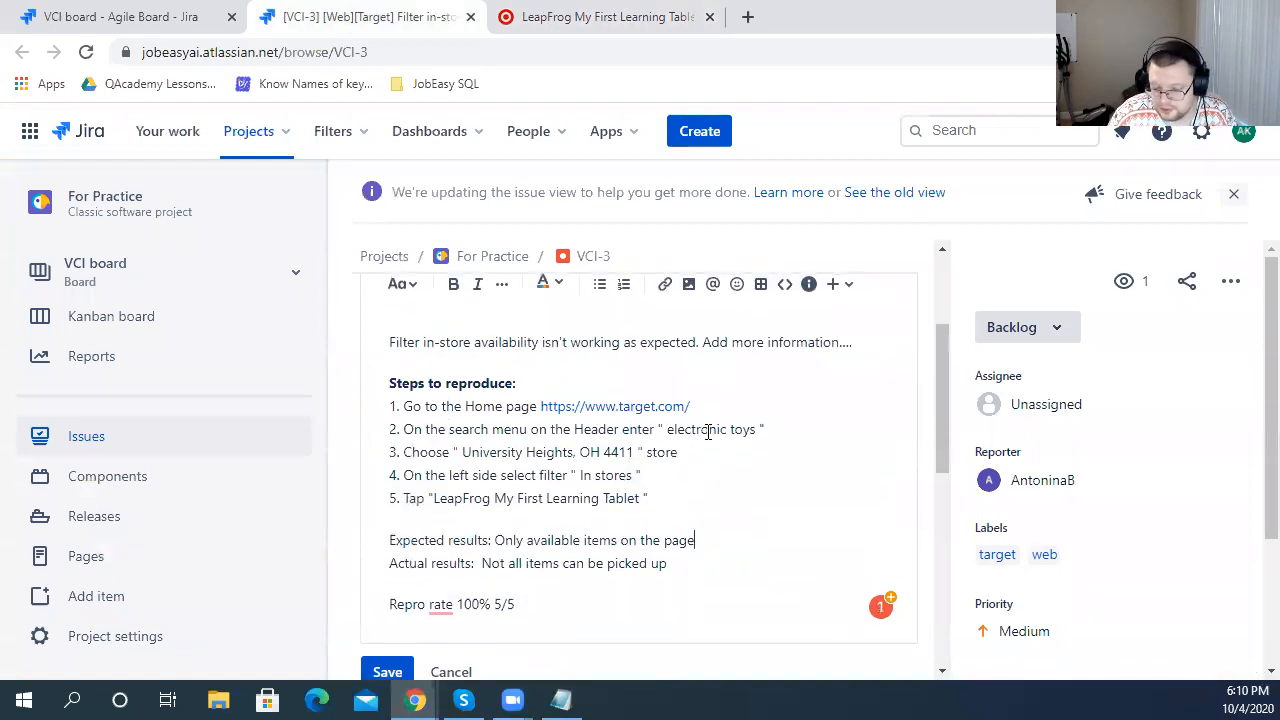
click(463, 453)
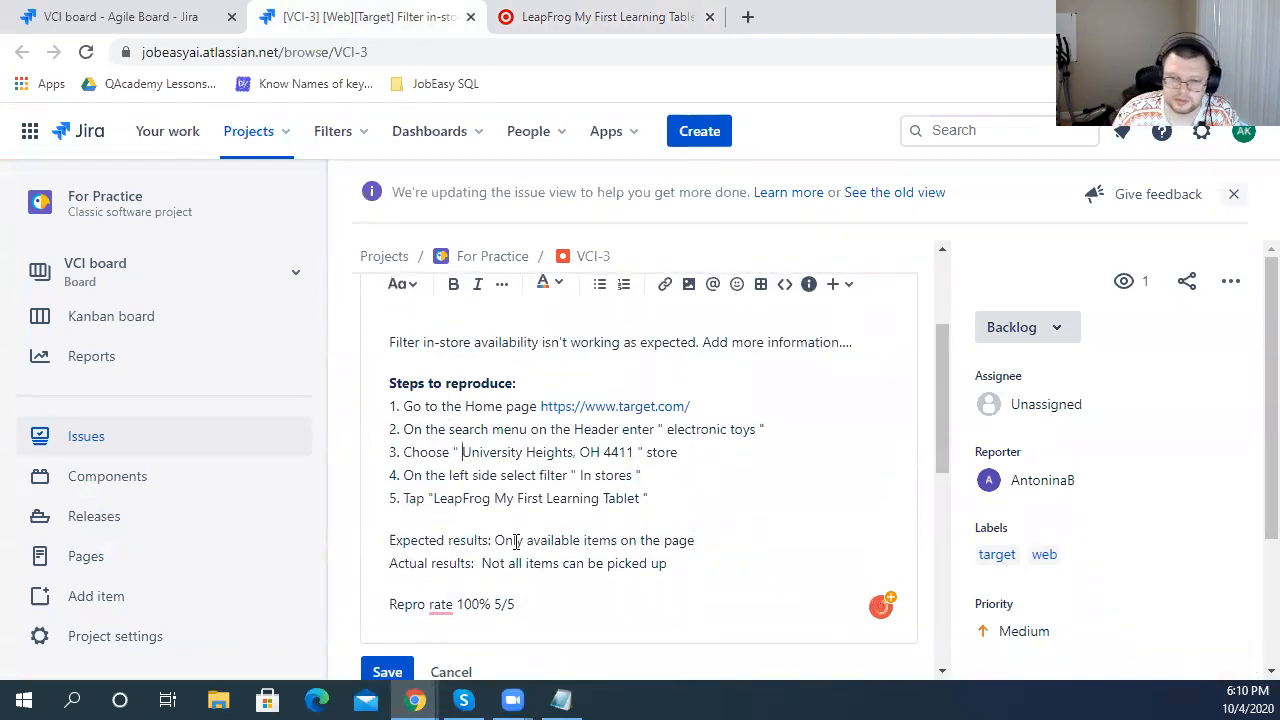
key(BackSpace)
click(632, 452)
key(BackSpace)
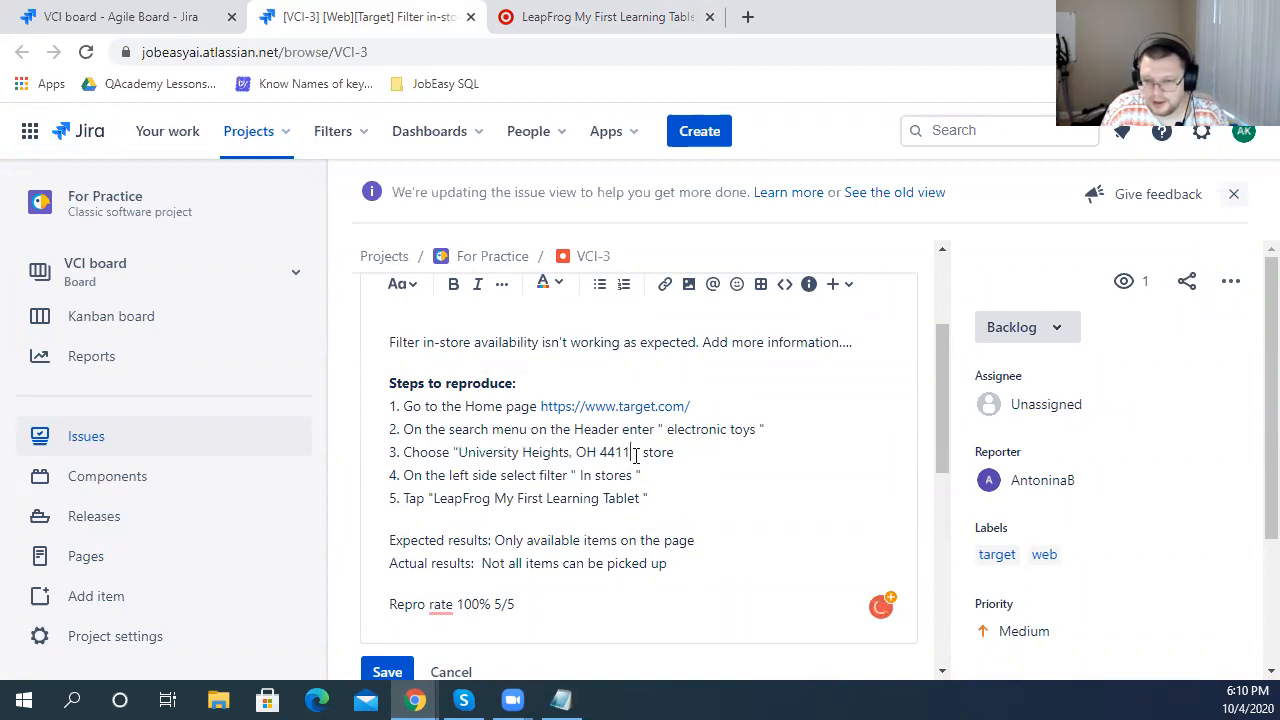
key(BackSpace)
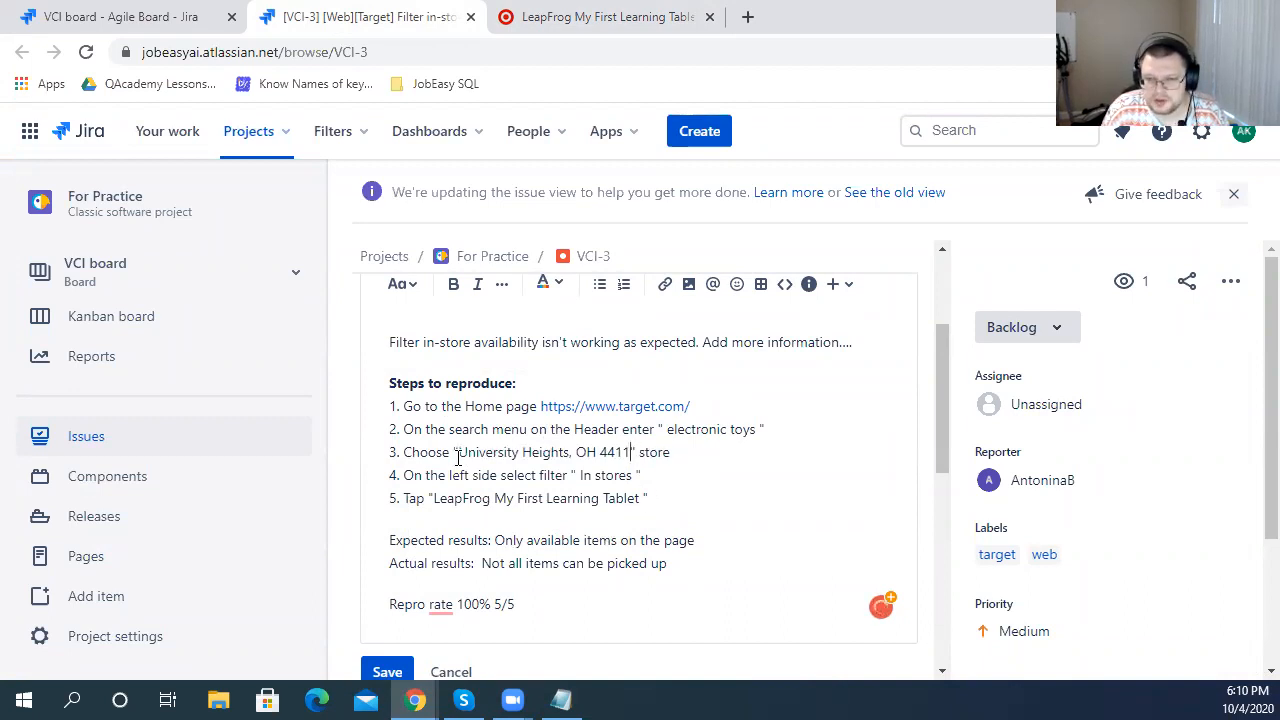
- Review the wording of reproduction steps 2 to 5 and the expected results in VCI-3's description
drag(458, 456, 627, 455)
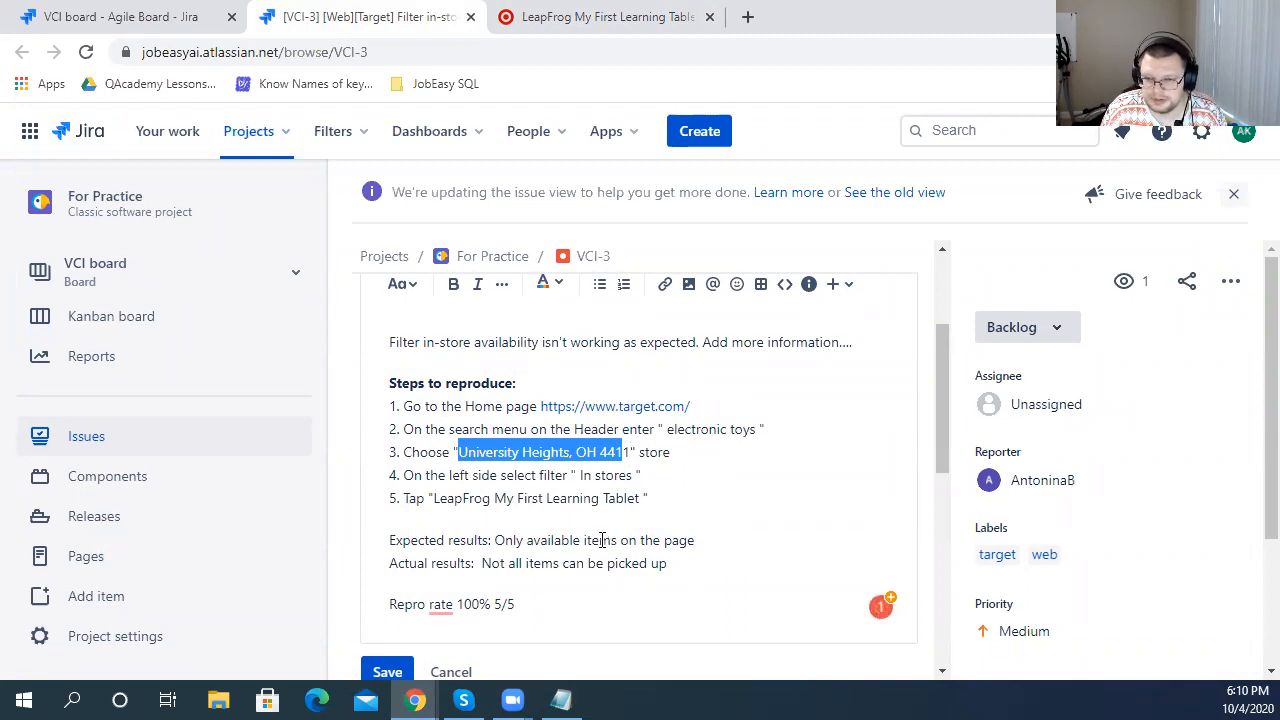
click(560, 498)
double_click(551, 540)
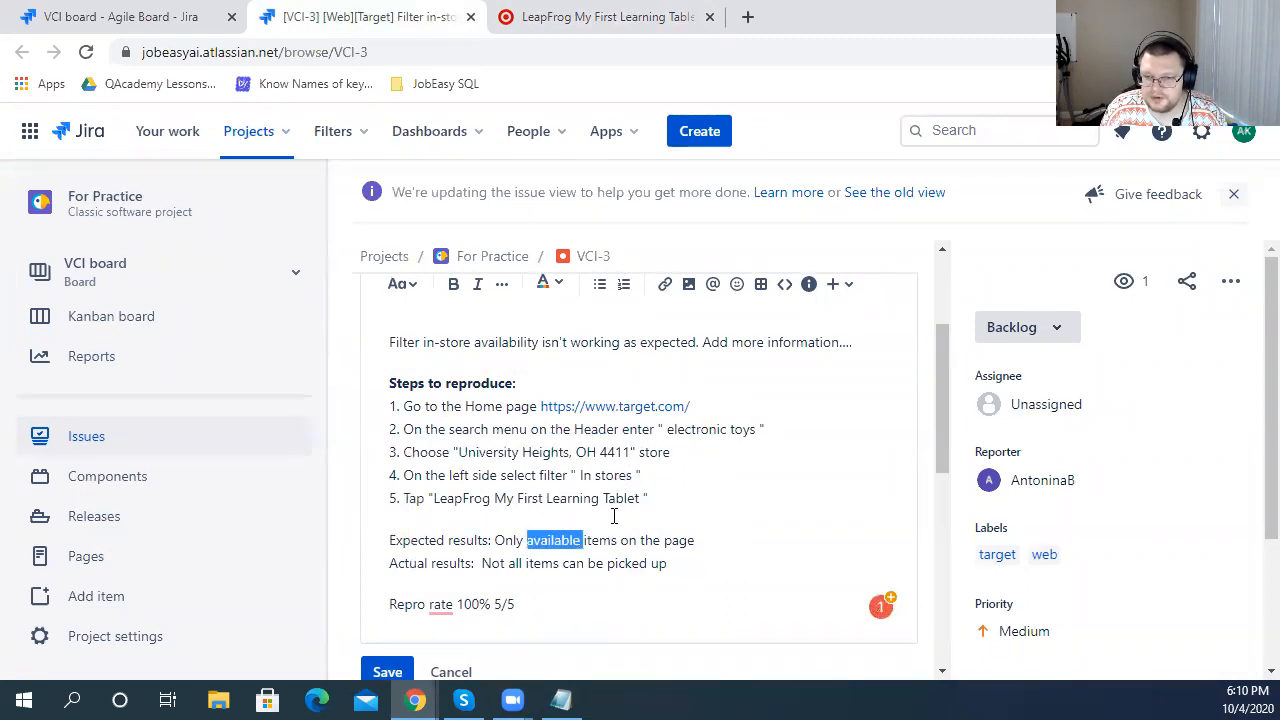
click(614, 499)
scroll(564, 471, up, 1)
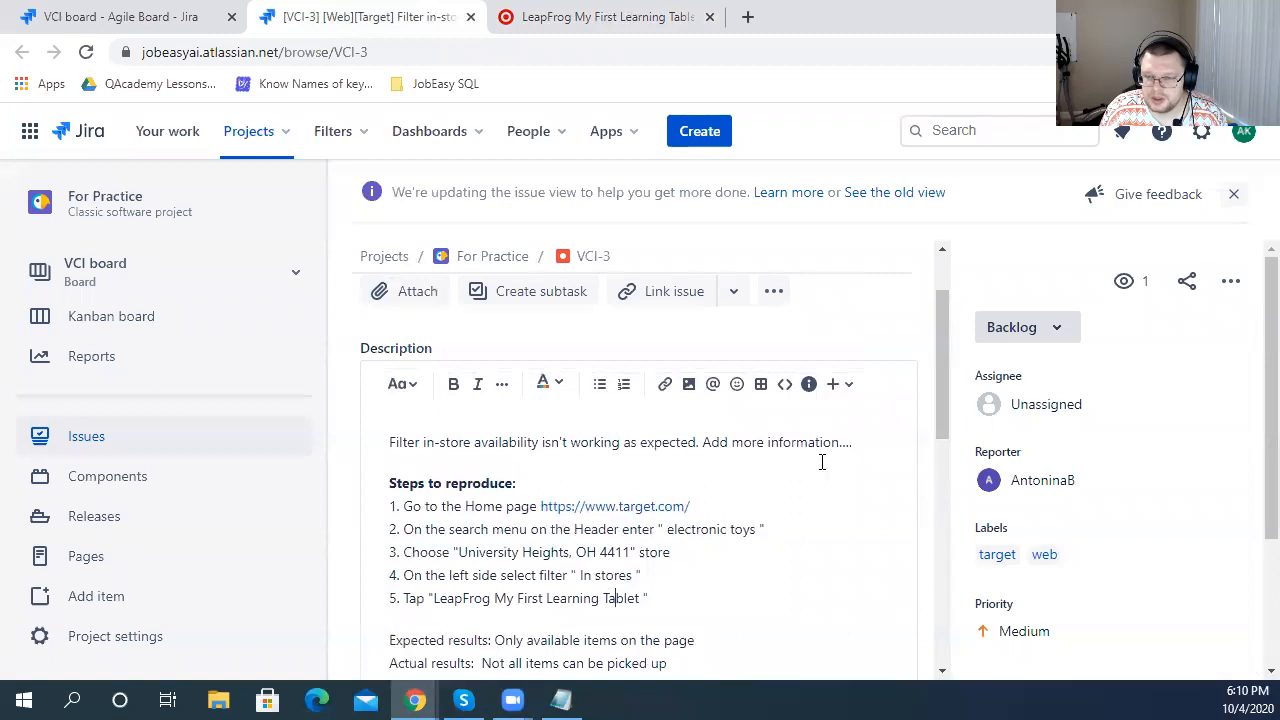
scroll(478, 452, down, 1)
drag(760, 429, 508, 432)
click(600, 467)
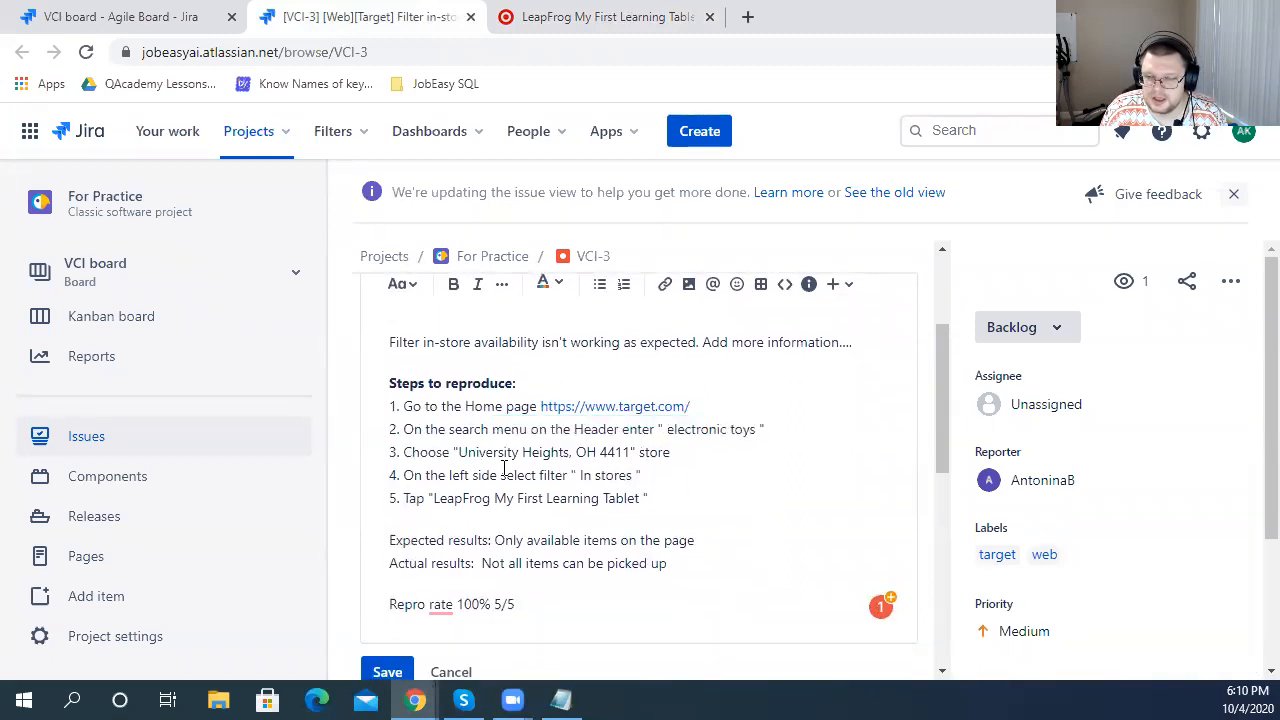
drag(468, 458, 610, 458)
click(592, 494)
drag(466, 452, 622, 455)
click(590, 475)
drag(414, 478, 614, 476)
click(622, 498)
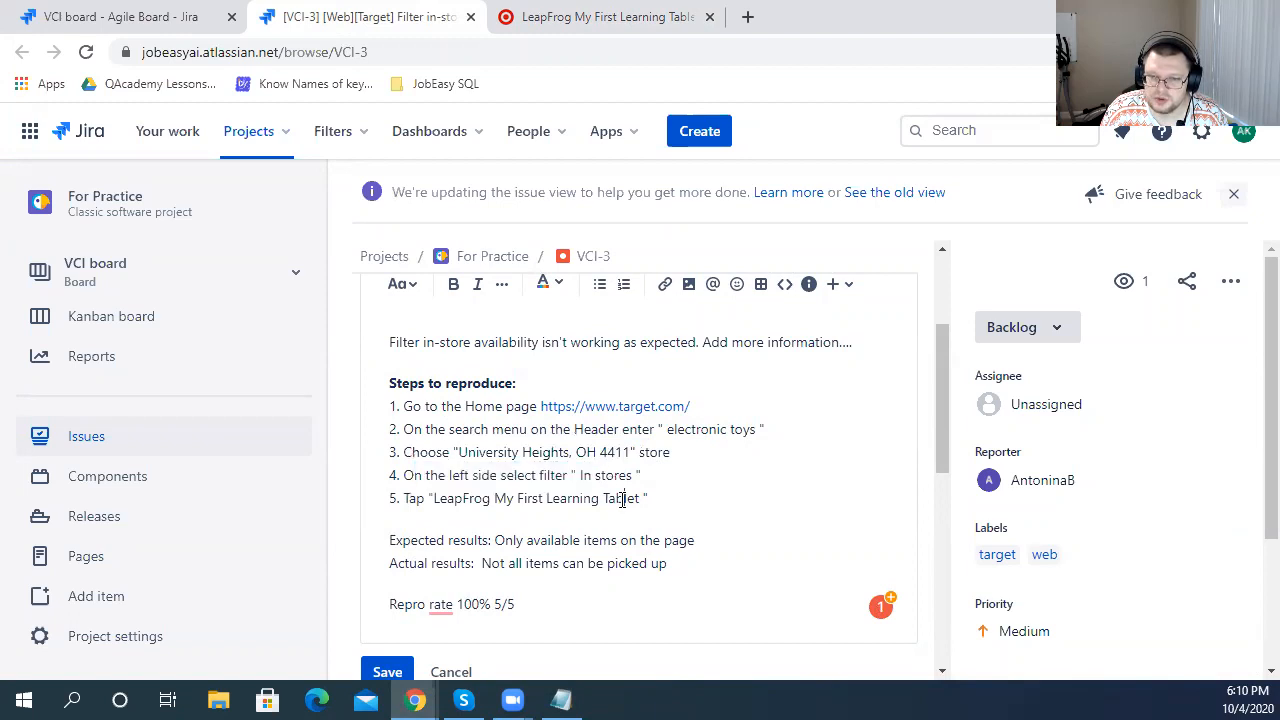
drag(434, 498, 642, 500)
click(672, 502)
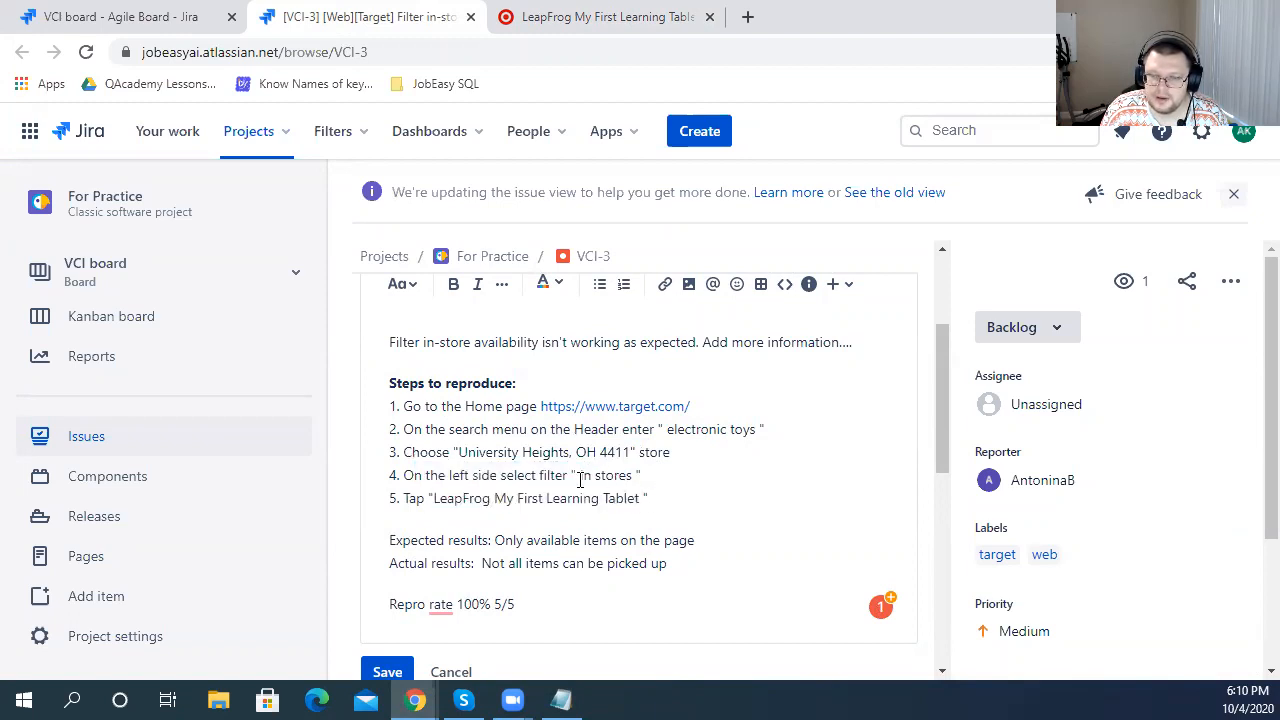
- Remove the extra spaces inside the quotation marks around "In stores" in step 4 and "LeapFrog My First Learning Tablet" in step 5
key(BackSpace)
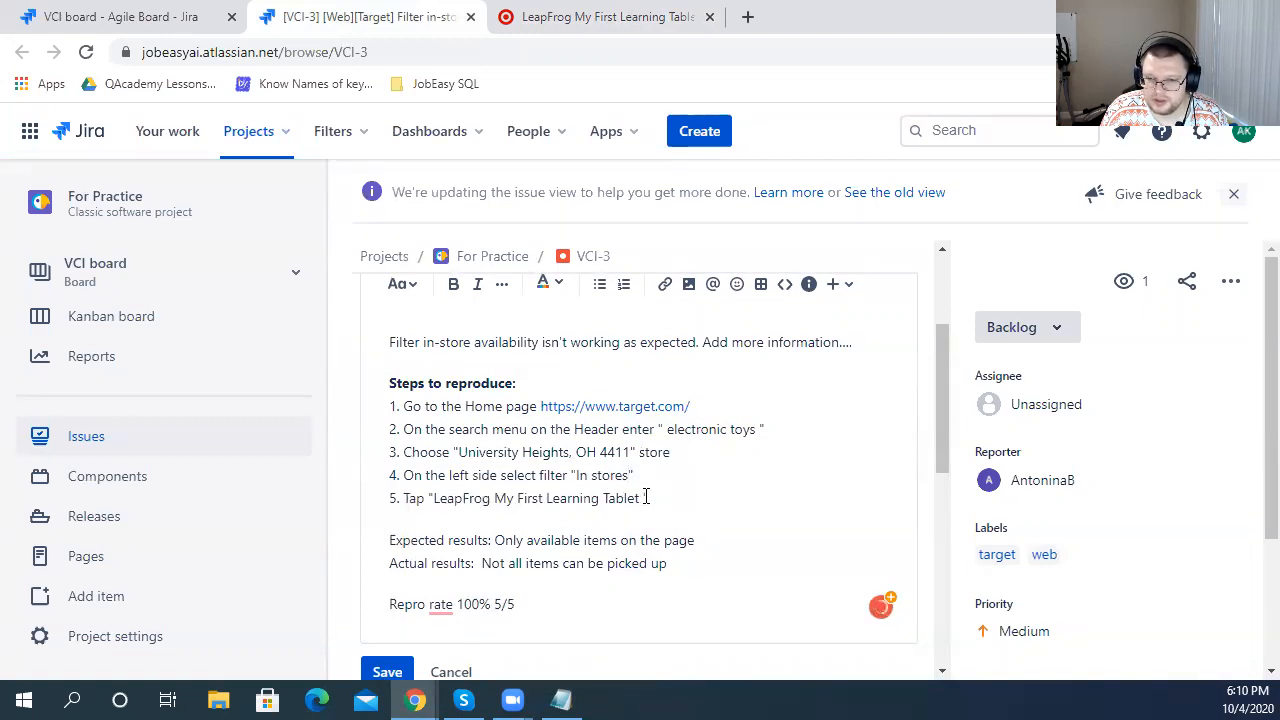
drag(644, 498, 435, 498)
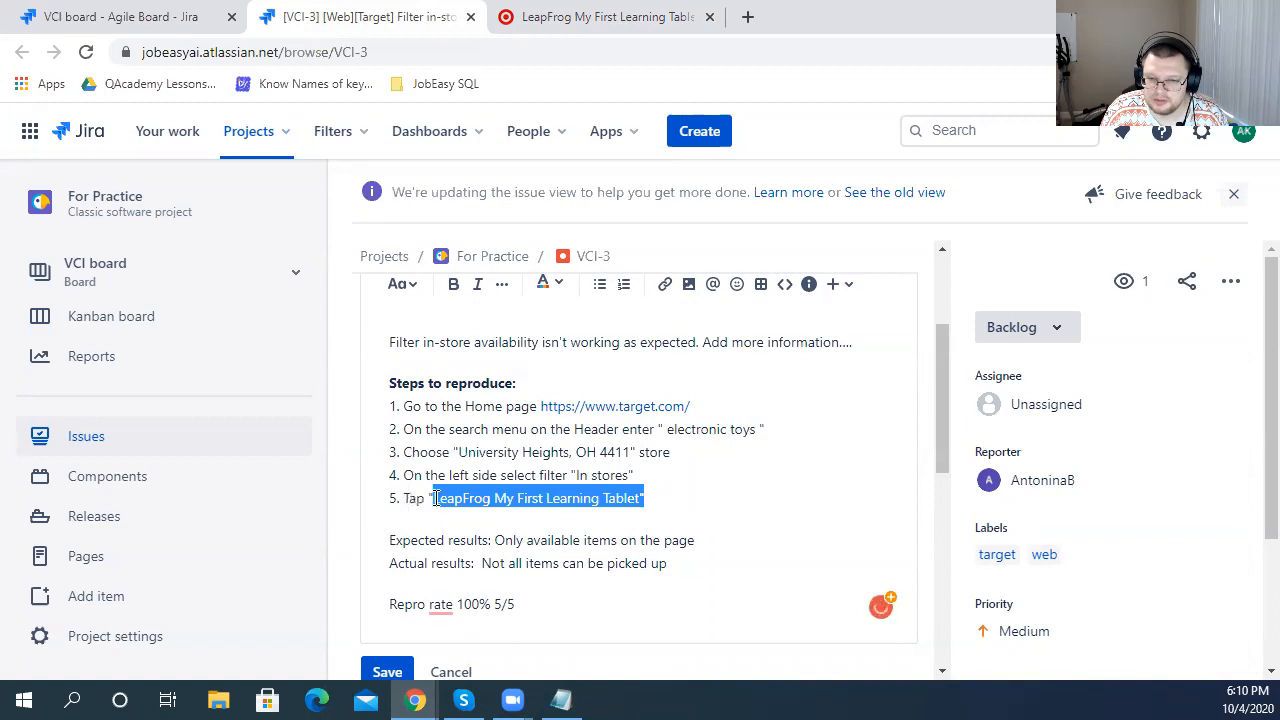
click(655, 480)
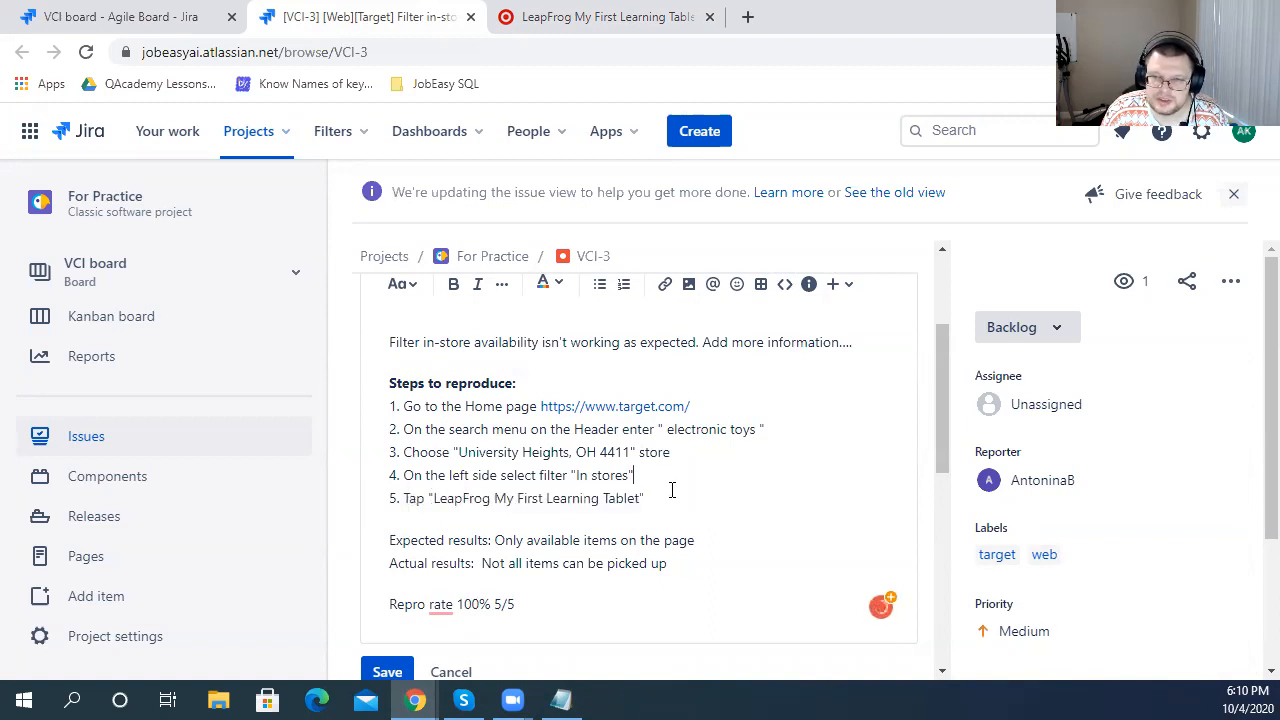
- Check the order pickup eligibility notice on the LeapFrog tablet's Target page, and return to the VCI-3 issue
click(540, 14)
drag(1062, 472, 983, 453)
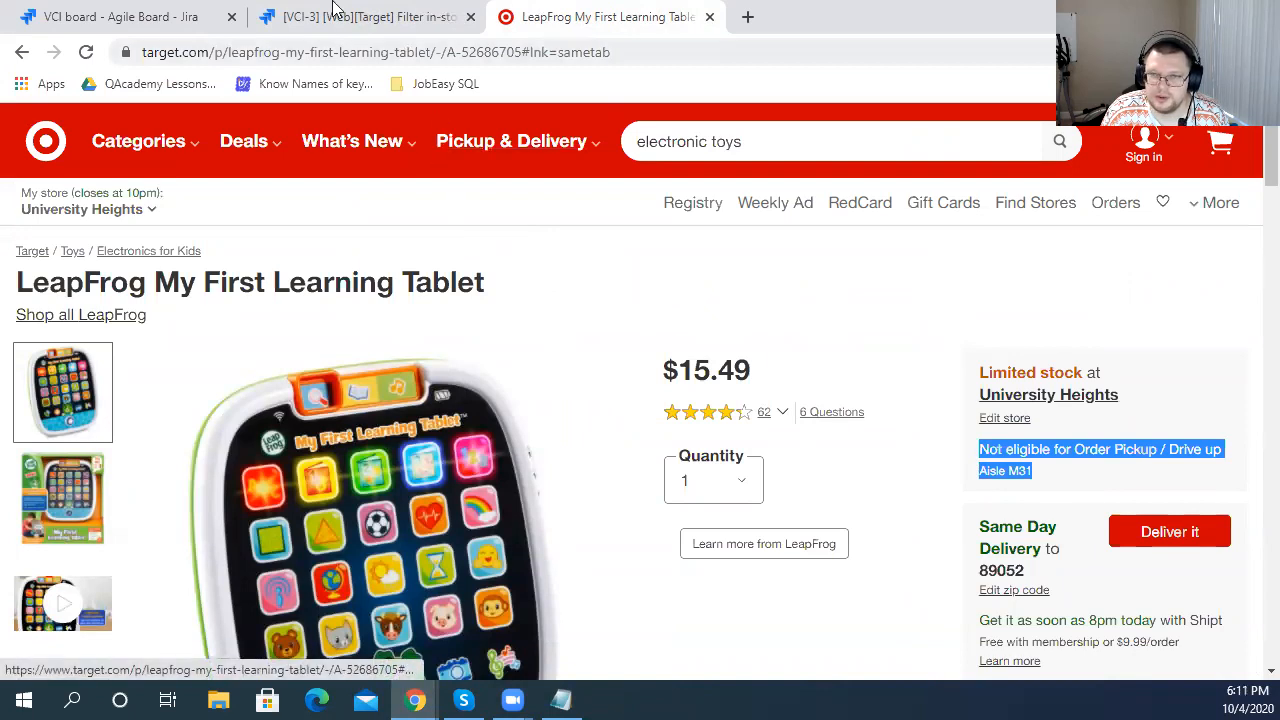
click(370, 17)
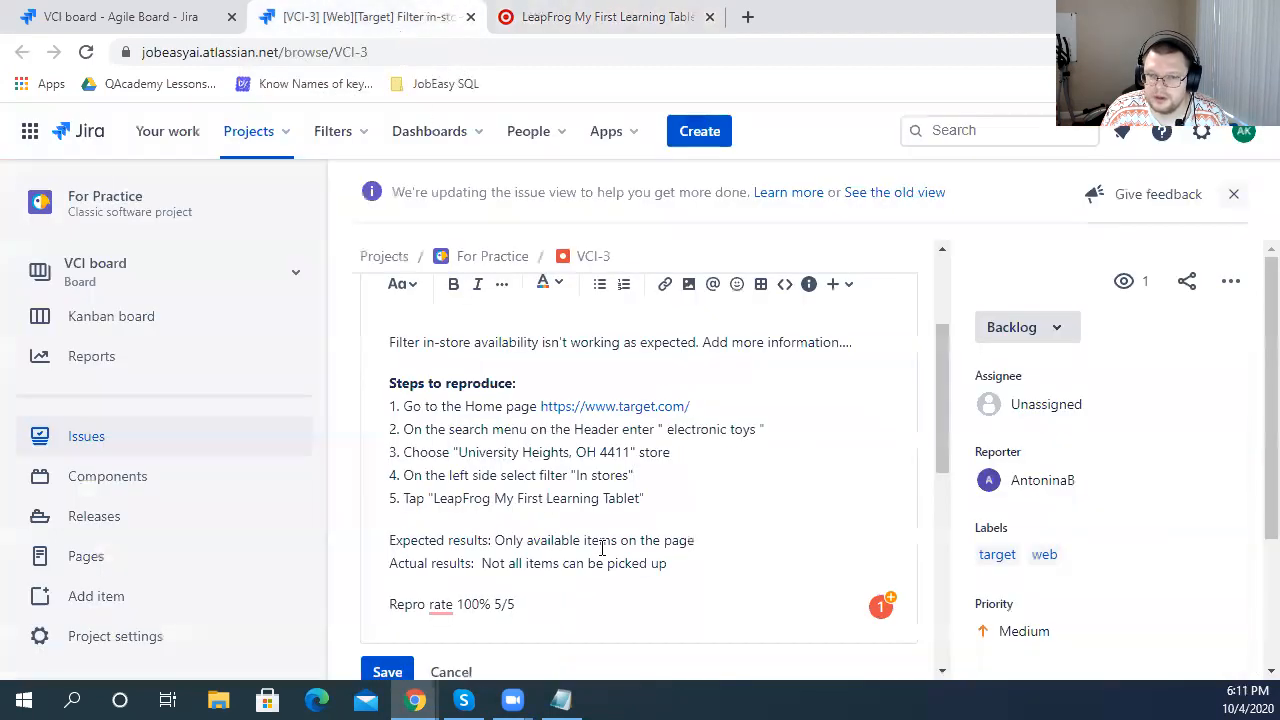
- Review the complete "Steps to reproduce" section in VCI-3's description
scroll(620, 540, down, 1)
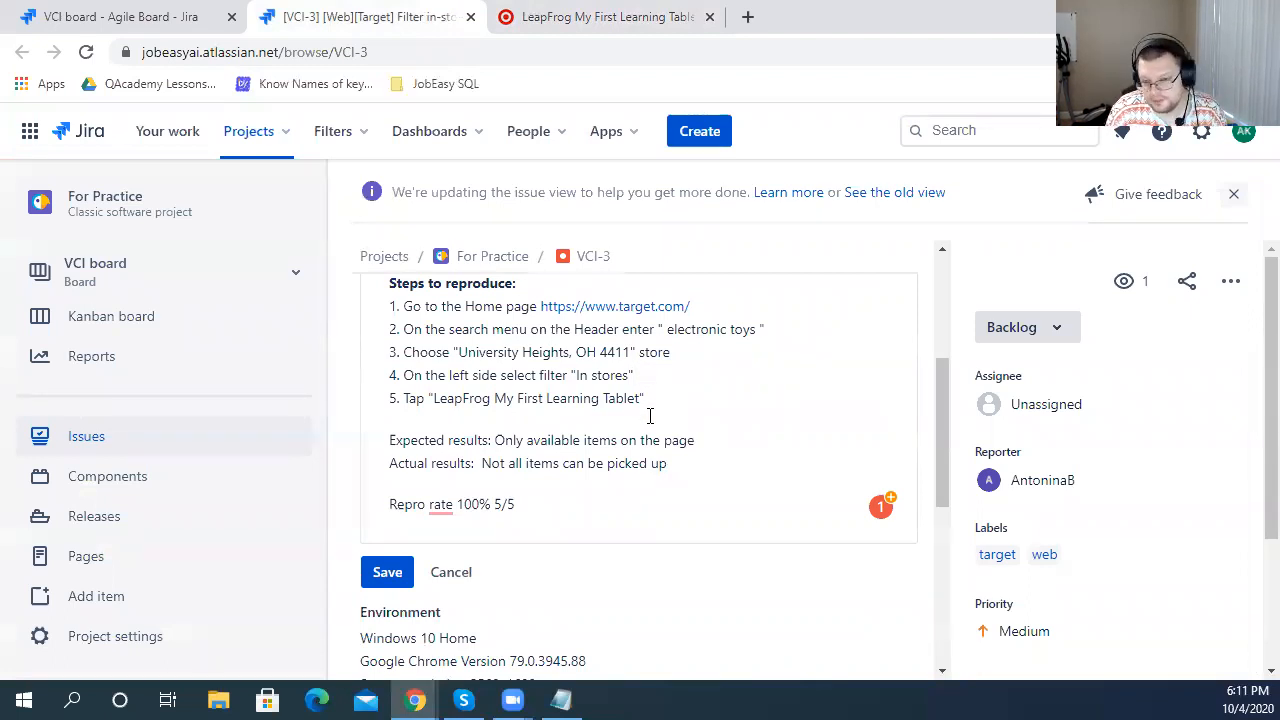
scroll(600, 420, up, 1)
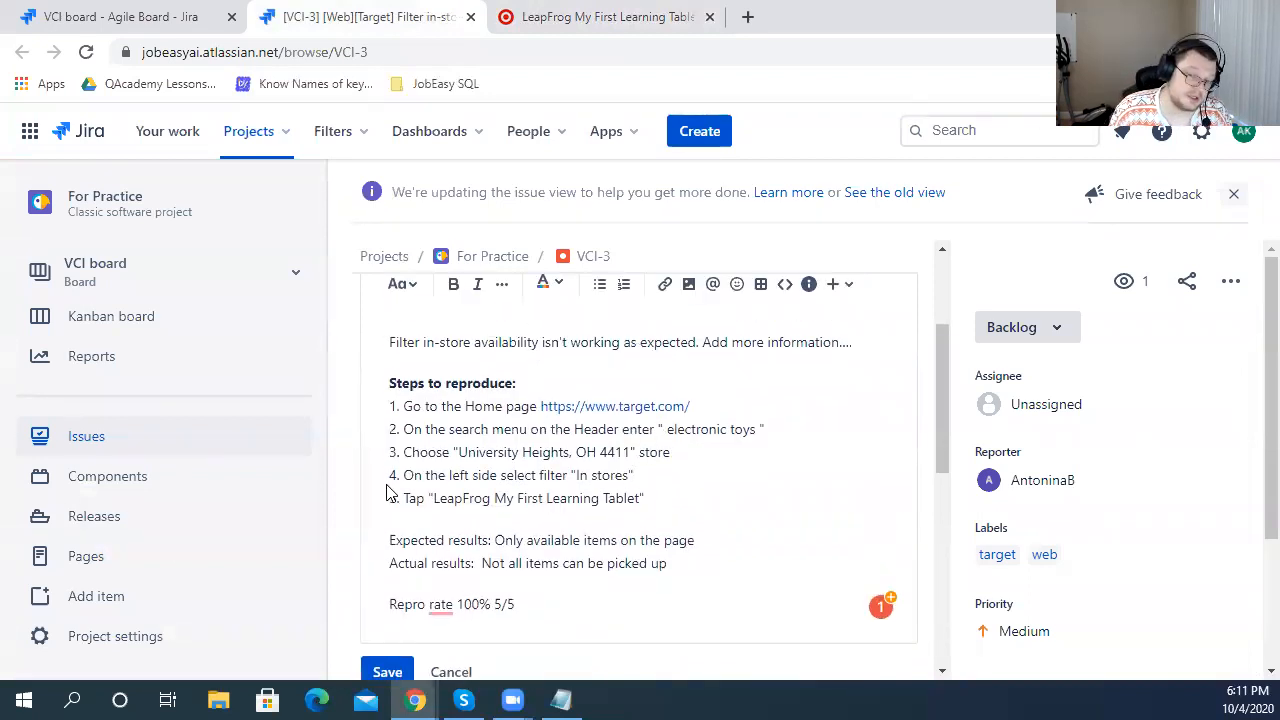
scroll(593, 430, up, 1)
scroll(593, 434, down, 1)
drag(645, 498, 385, 403)
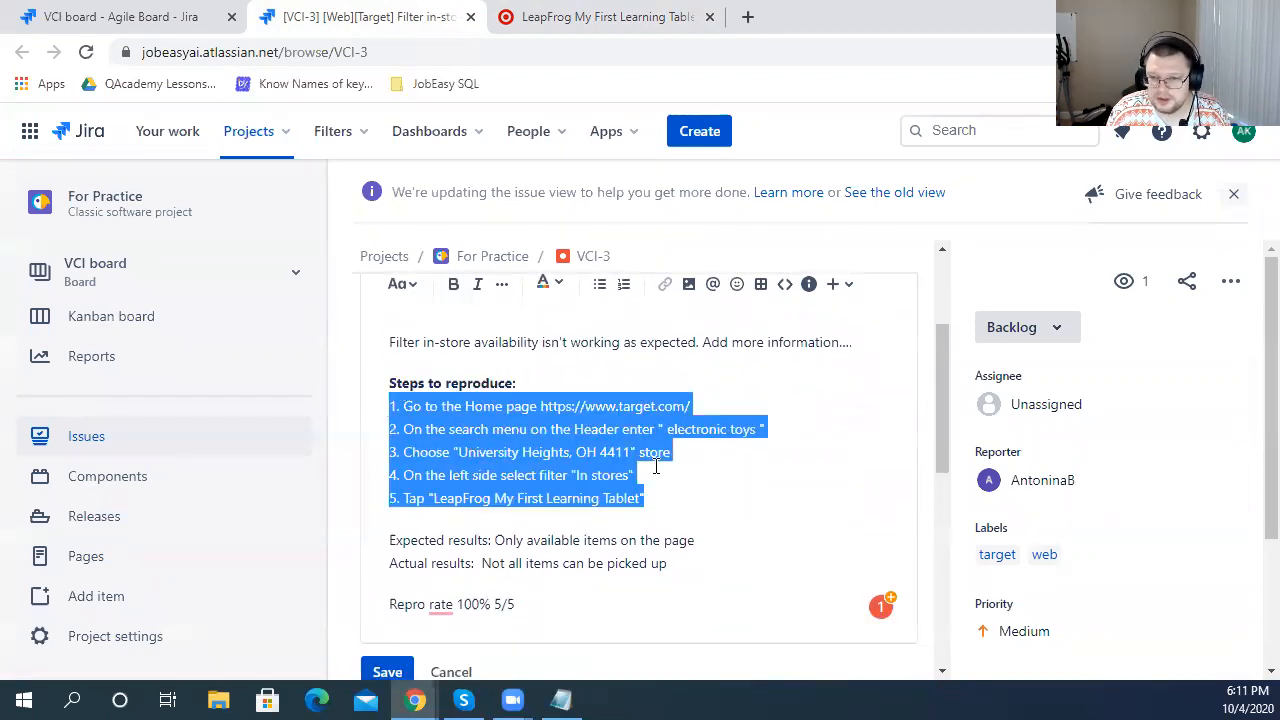
click(678, 513)
drag(655, 500, 378, 393)
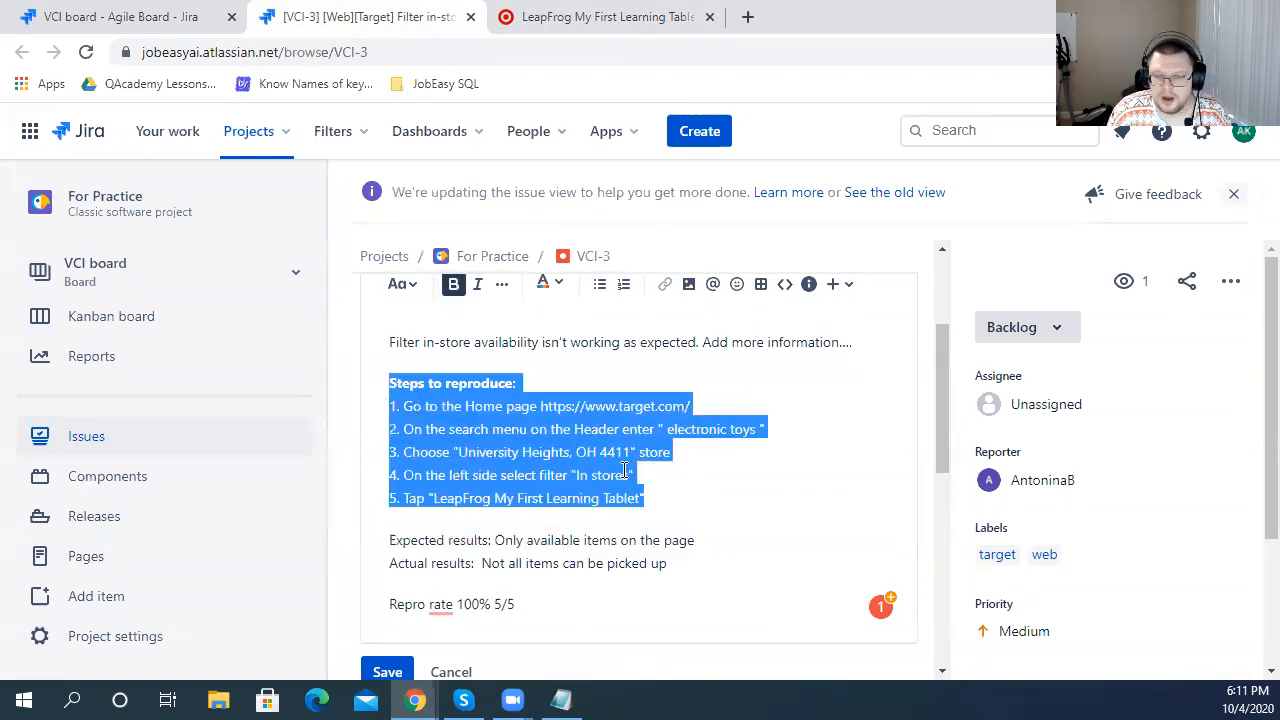
- Make the "Expected results:" label bold, put its text on a separate line, and add space below it
drag(495, 540, 389, 540)
click(453, 284)
click(504, 542)
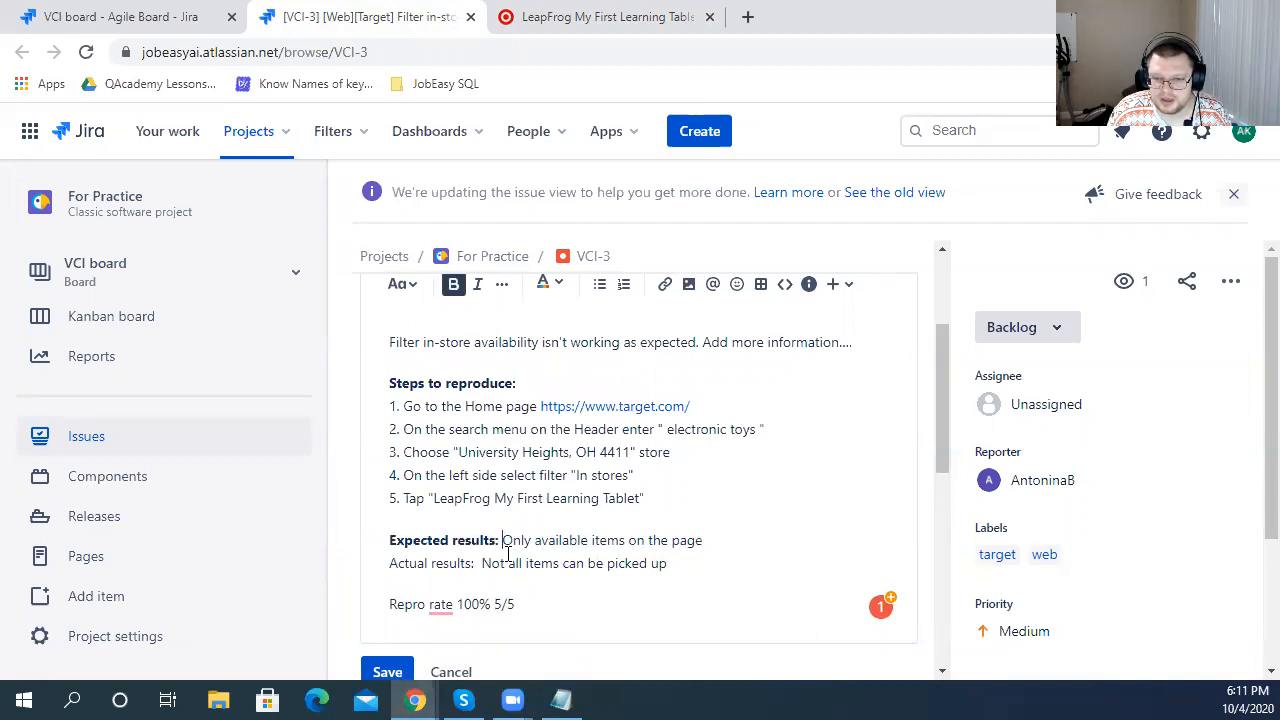
key(Return)
key(BackSpace)
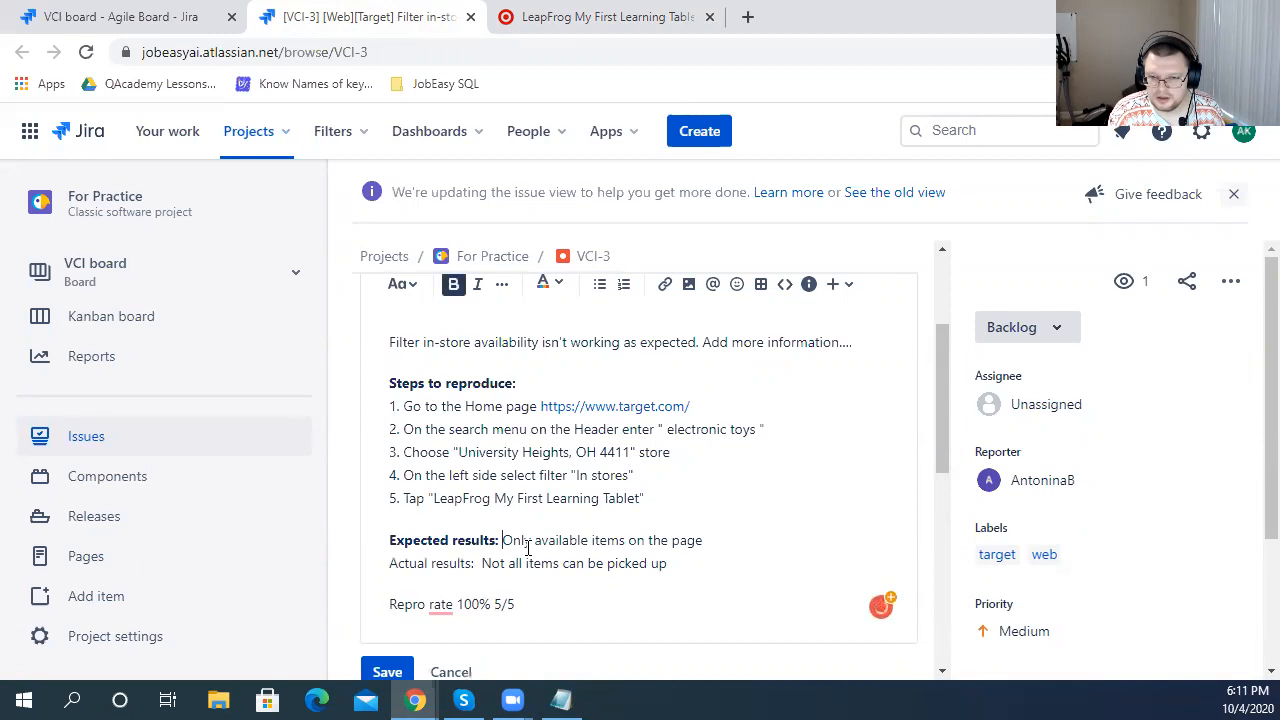
key(shift+Return)
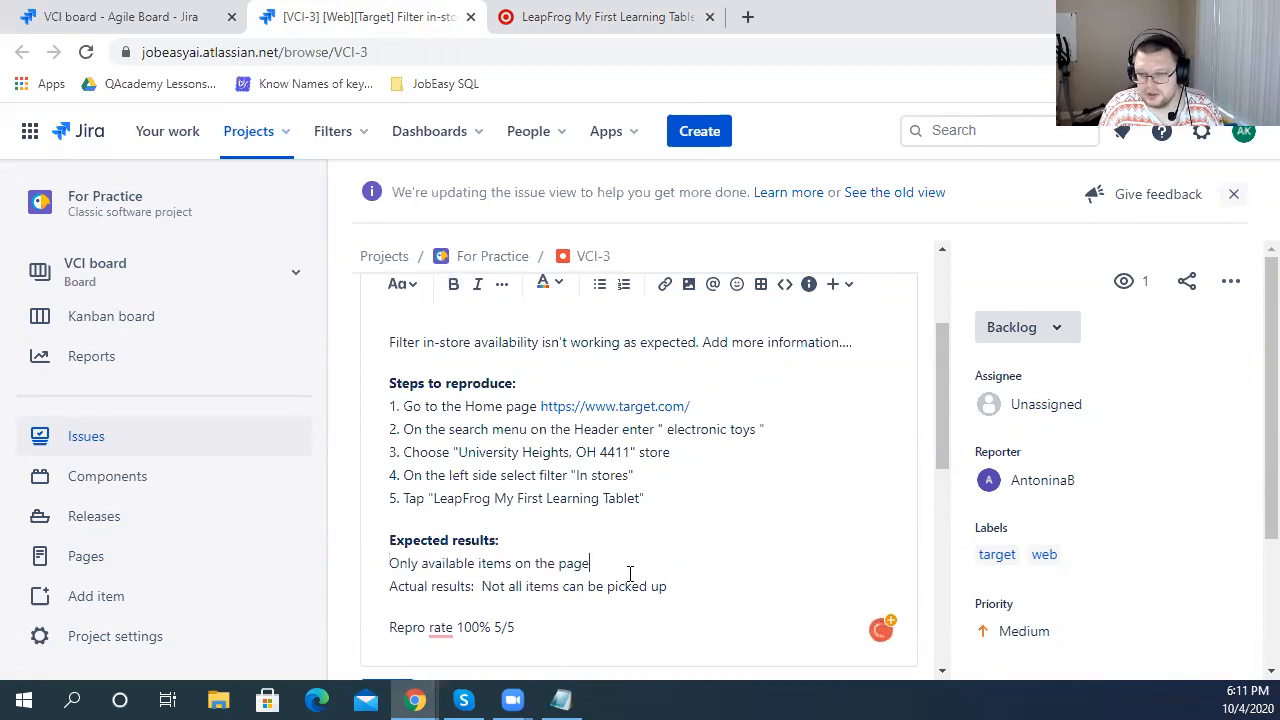
key(Return)
- Make the "Actual results:" label bold and move "Not all items can be picked up" onto its own line
scroll(434, 569, down, 2)
drag(478, 427, 384, 430)
scroll(505, 364, up, 2)
scroll(505, 364, up, 2)
click(459, 484)
scroll(505, 482, down, 4)
click(493, 467)
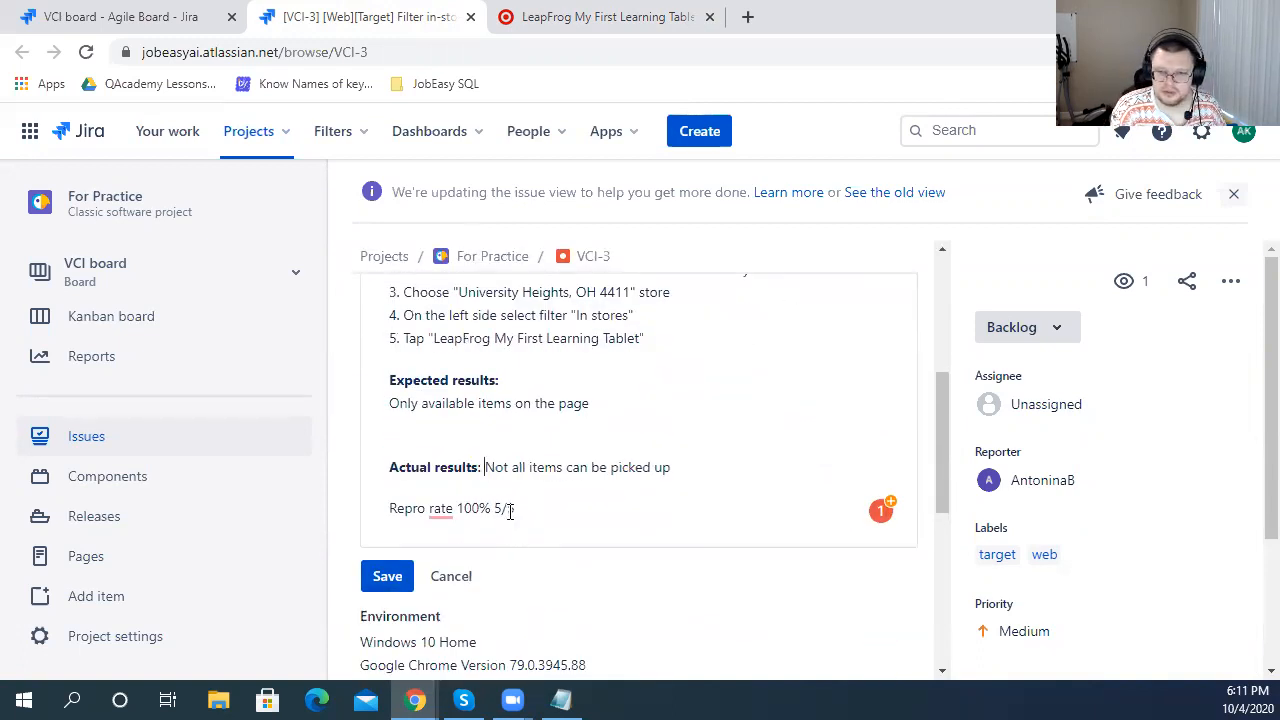
key(Return)
drag(567, 491, 452, 492)
click(623, 493)
- Delete the "Repro rate 100% 5/5" line from the end of VCI-3's description
scroll(626, 452, up, 1)
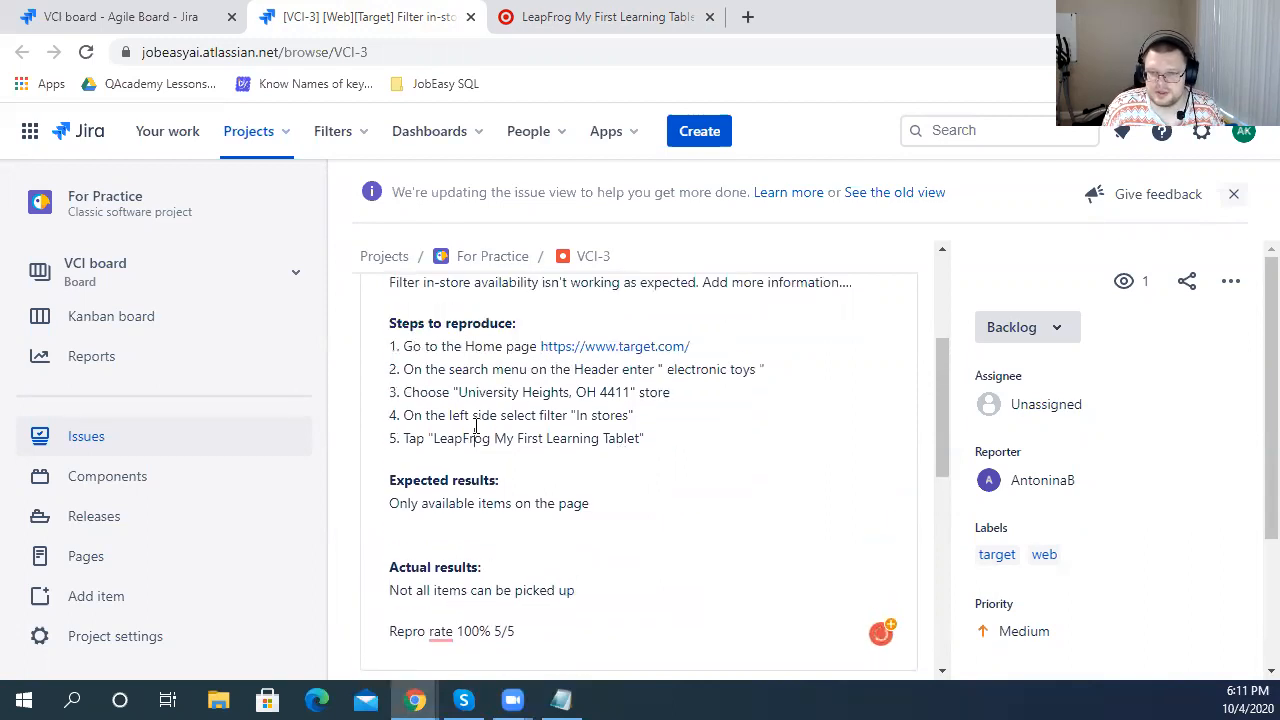
scroll(523, 434, down, 1)
drag(560, 531, 396, 517)
right_click(396, 519)
click(398, 522)
drag(514, 531, 380, 531)
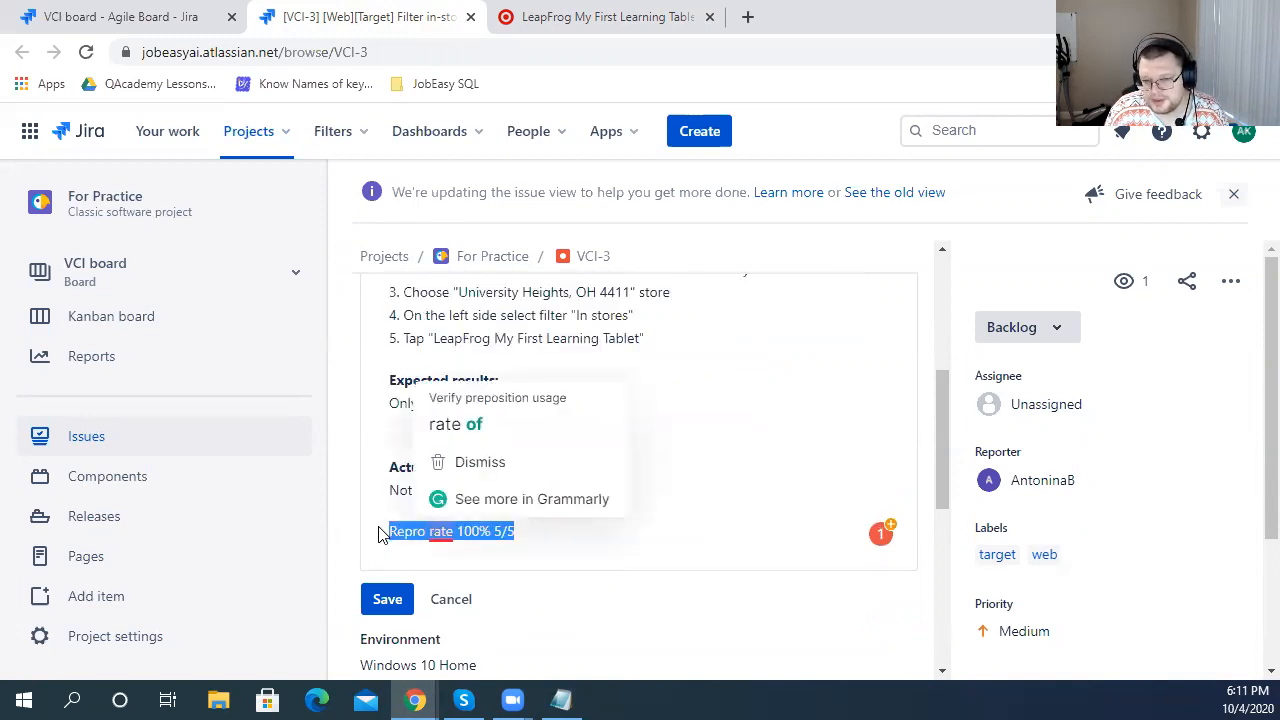
key(BackSpace)
key(BackSpace)
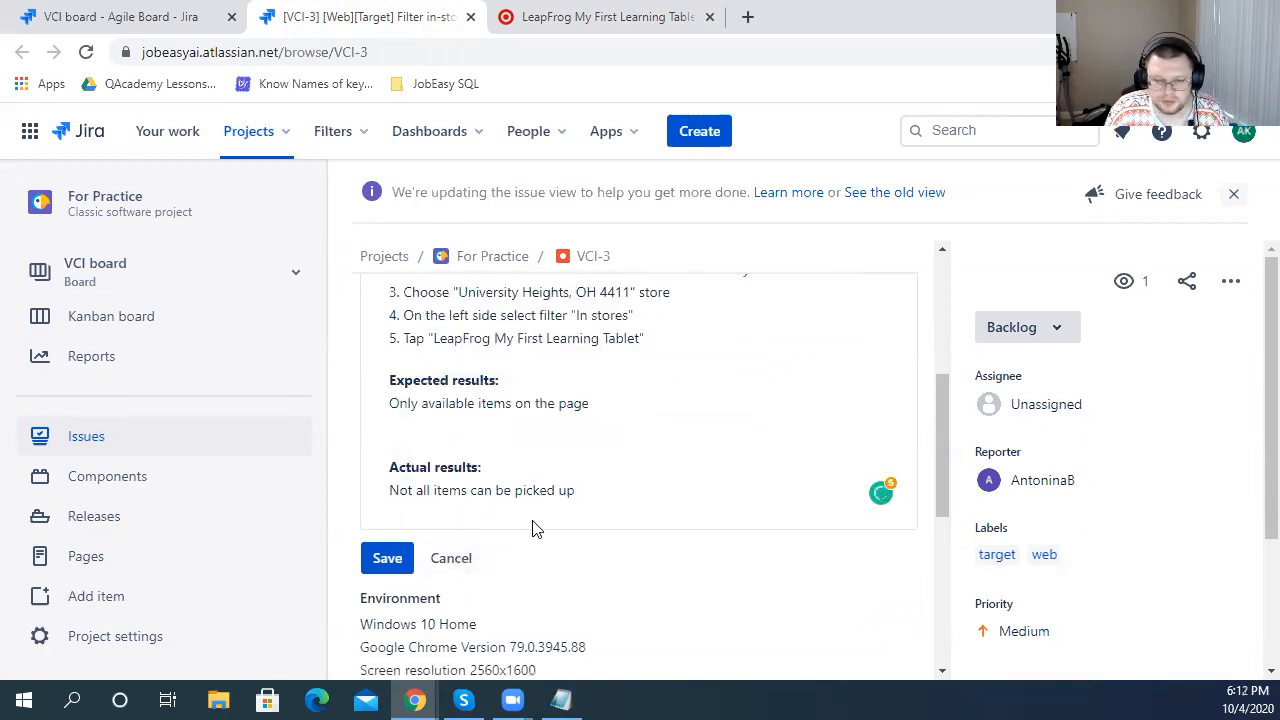
- Reduce the gap between the expected and actual results to one blank line, and save VCI-3's description
click(452, 446)
key(BackSpace)
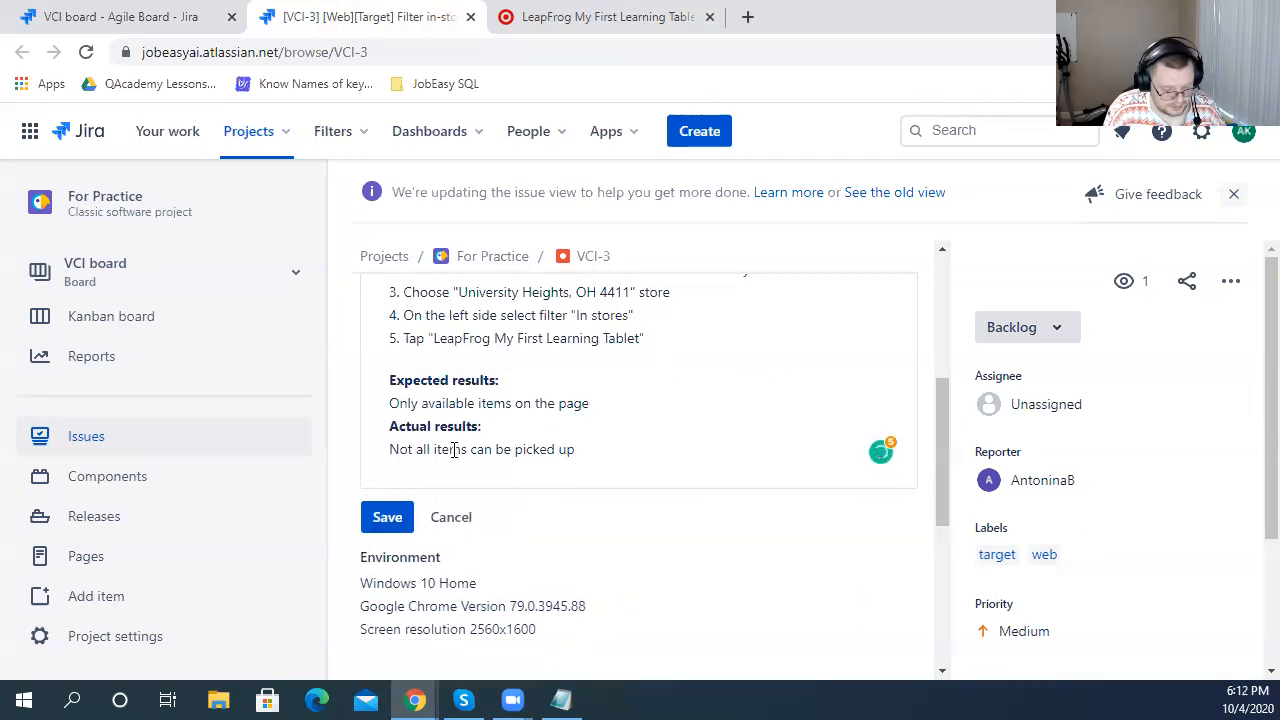
key(Return)
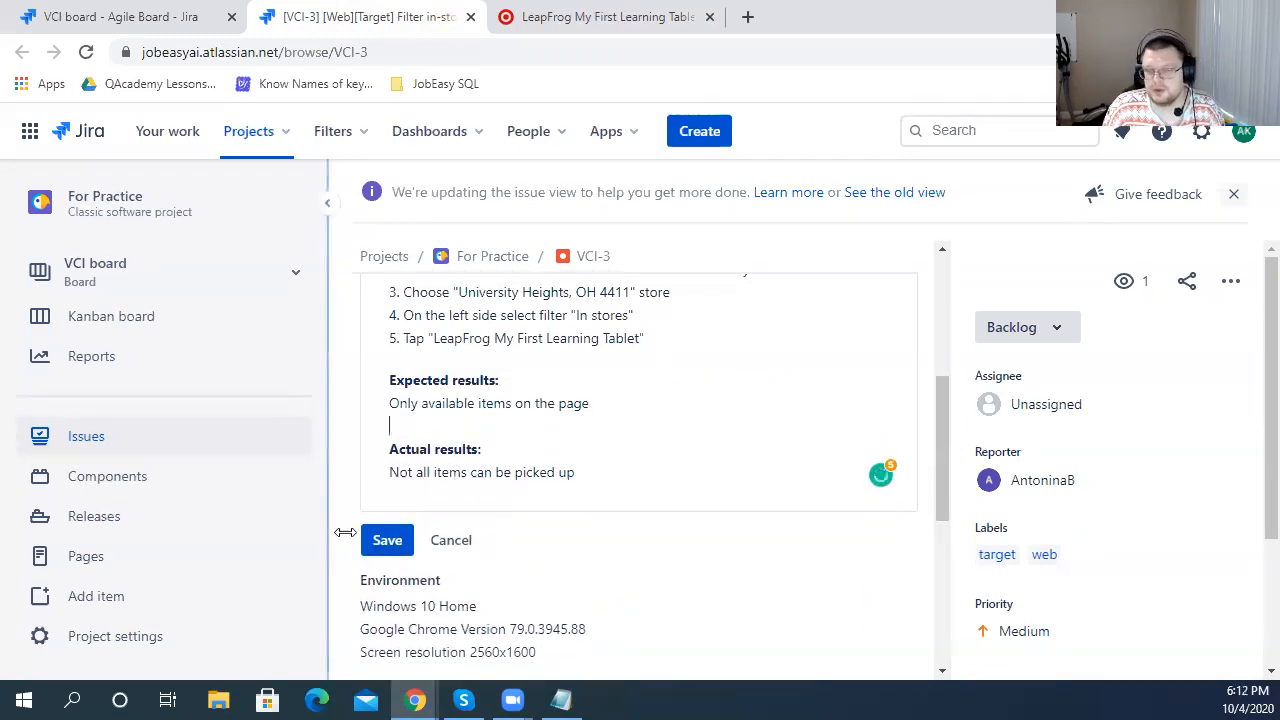
click(375, 542)
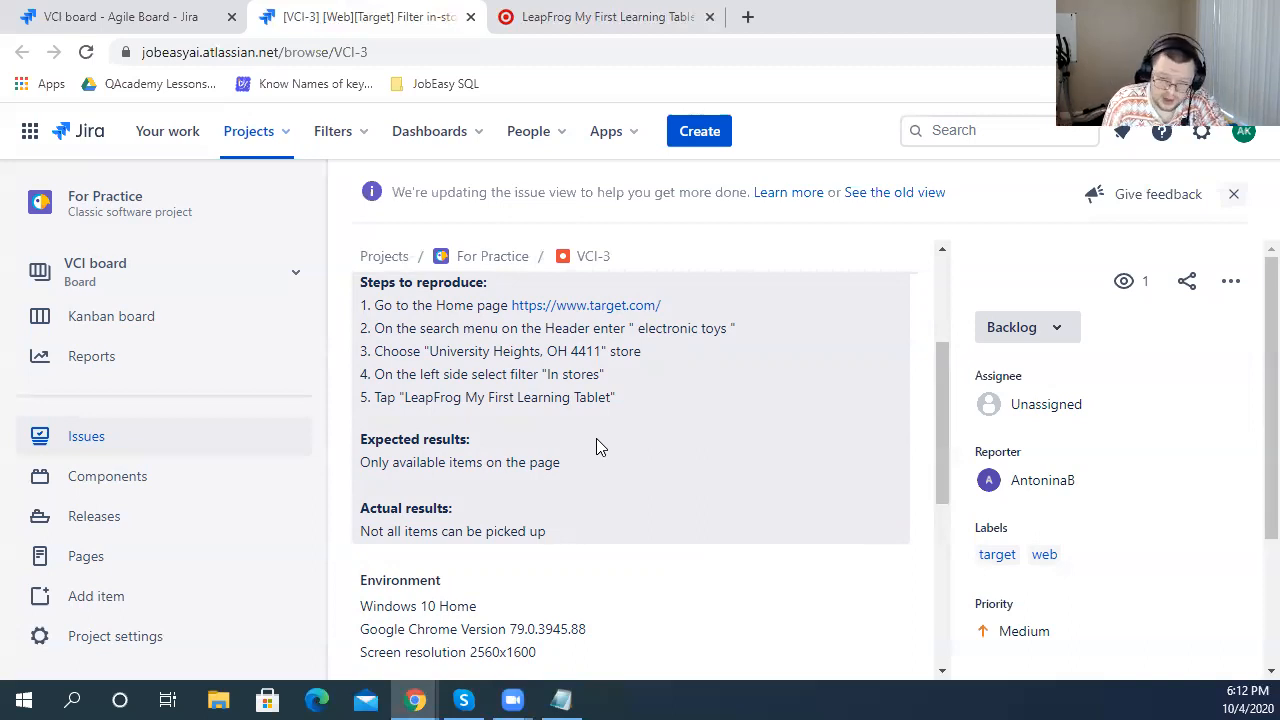
- Append ", build?" to the "Windows 10 Home" line in VCI-3's Environment field
scroll(665, 455, down, 1)
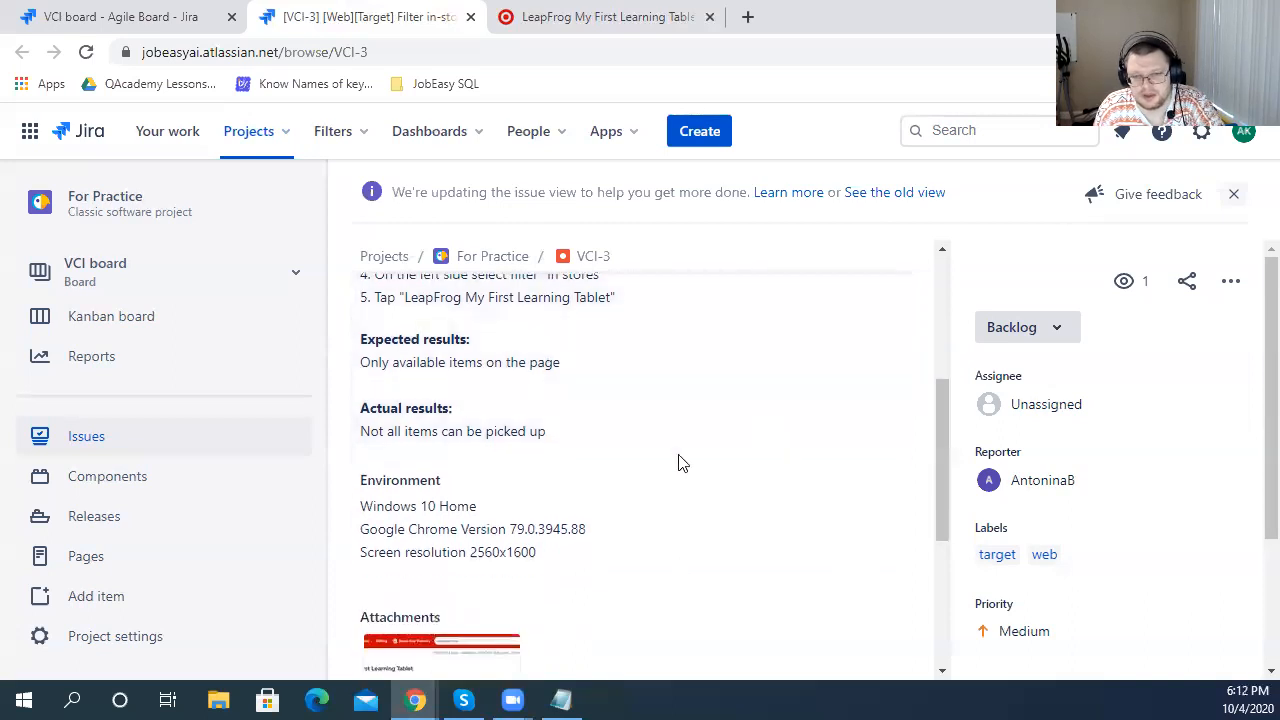
scroll(570, 433, down, 1)
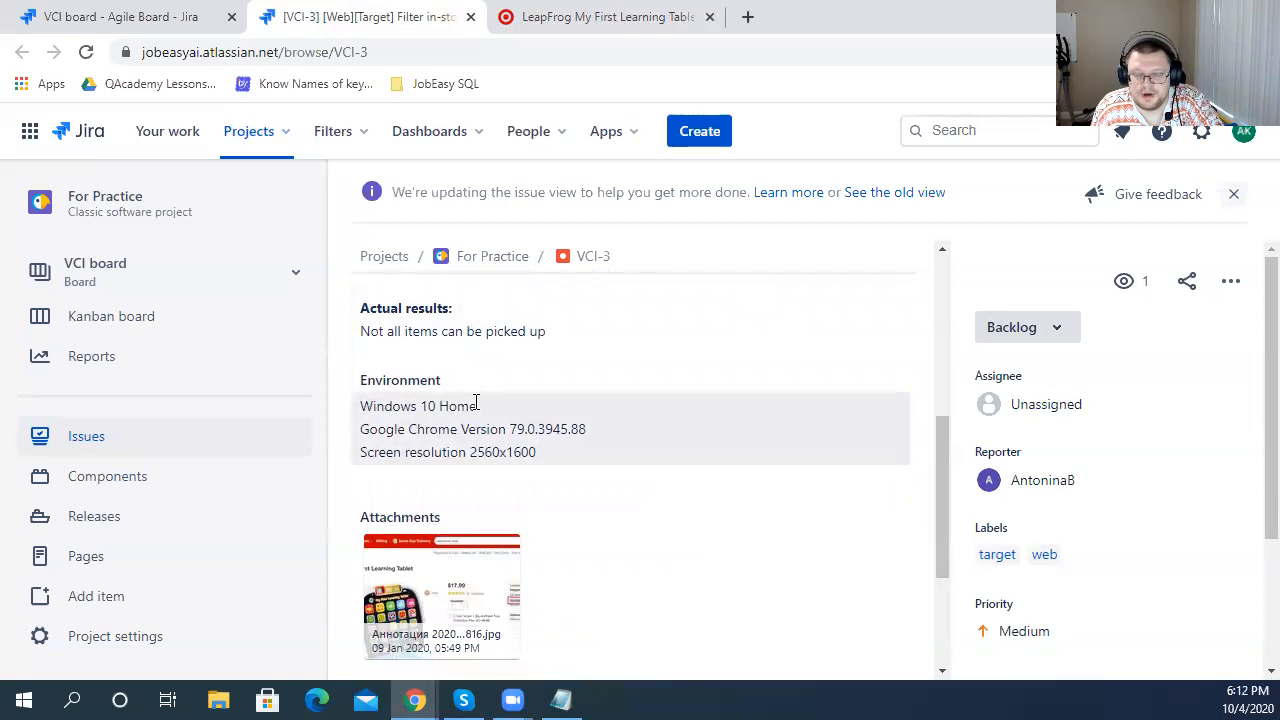
drag(483, 410, 360, 404)
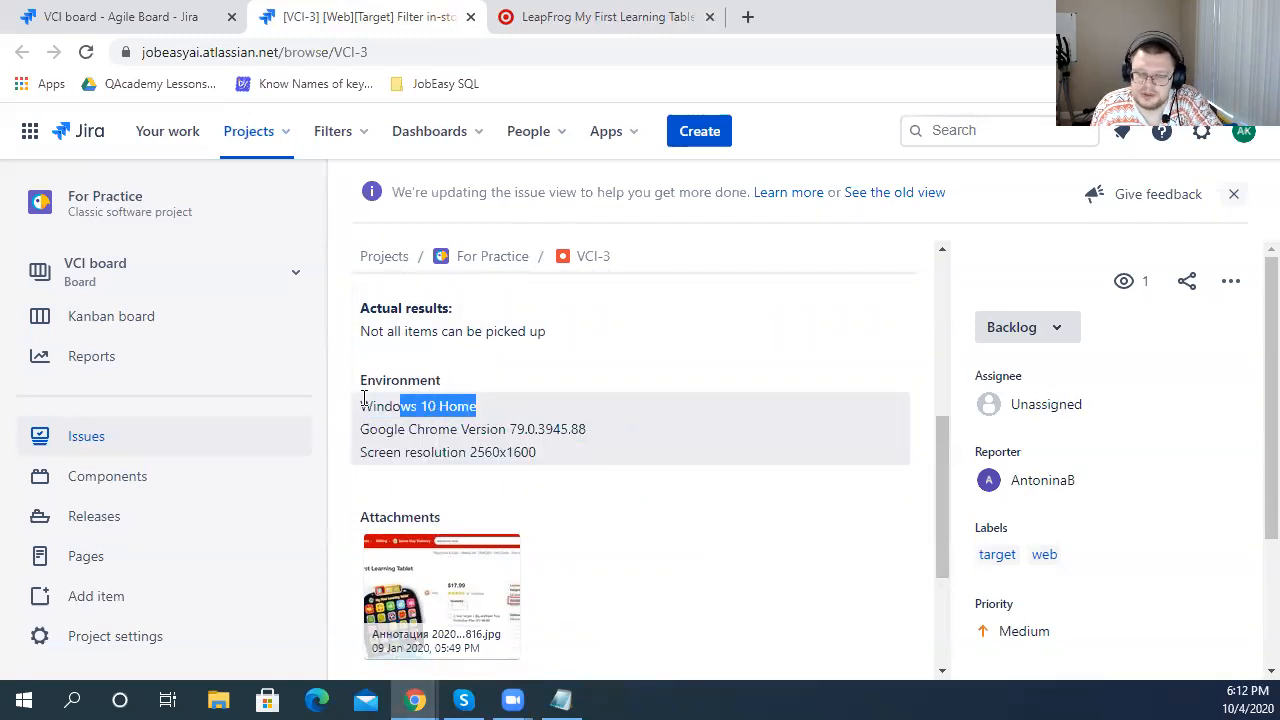
click(488, 408)
click(520, 415)
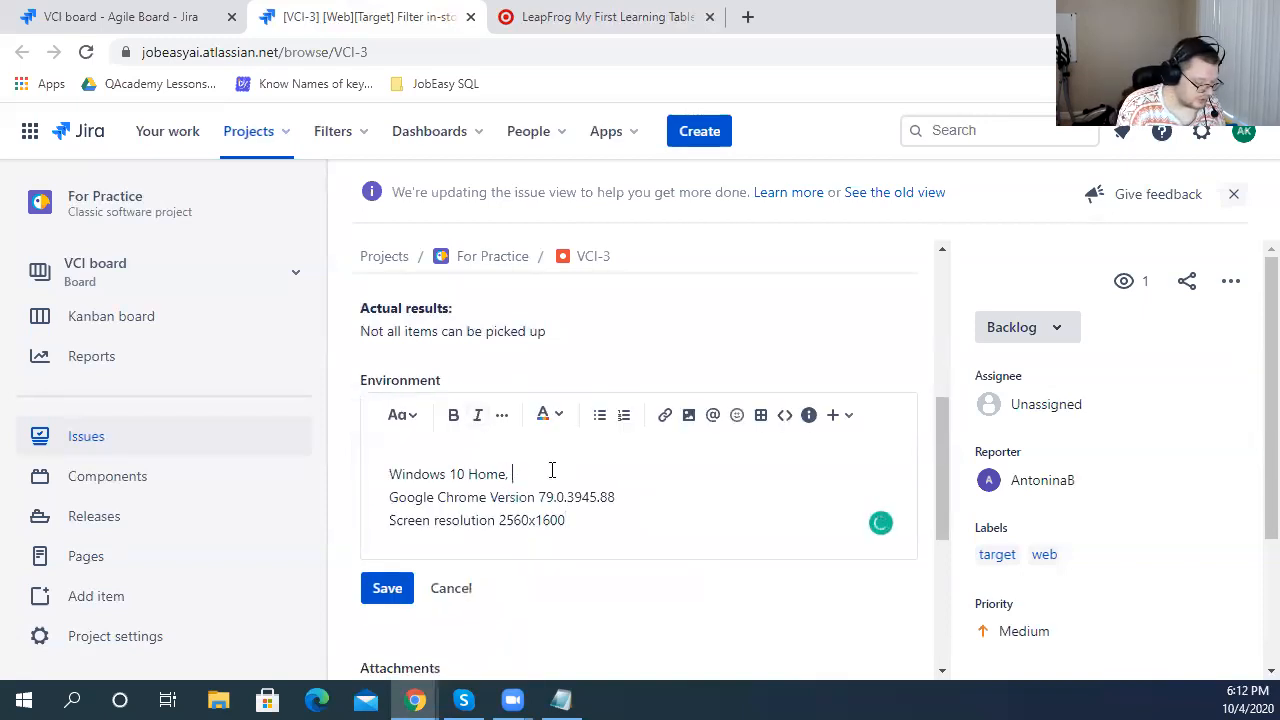
key(BackSpace)
text(build?)
key(Return)
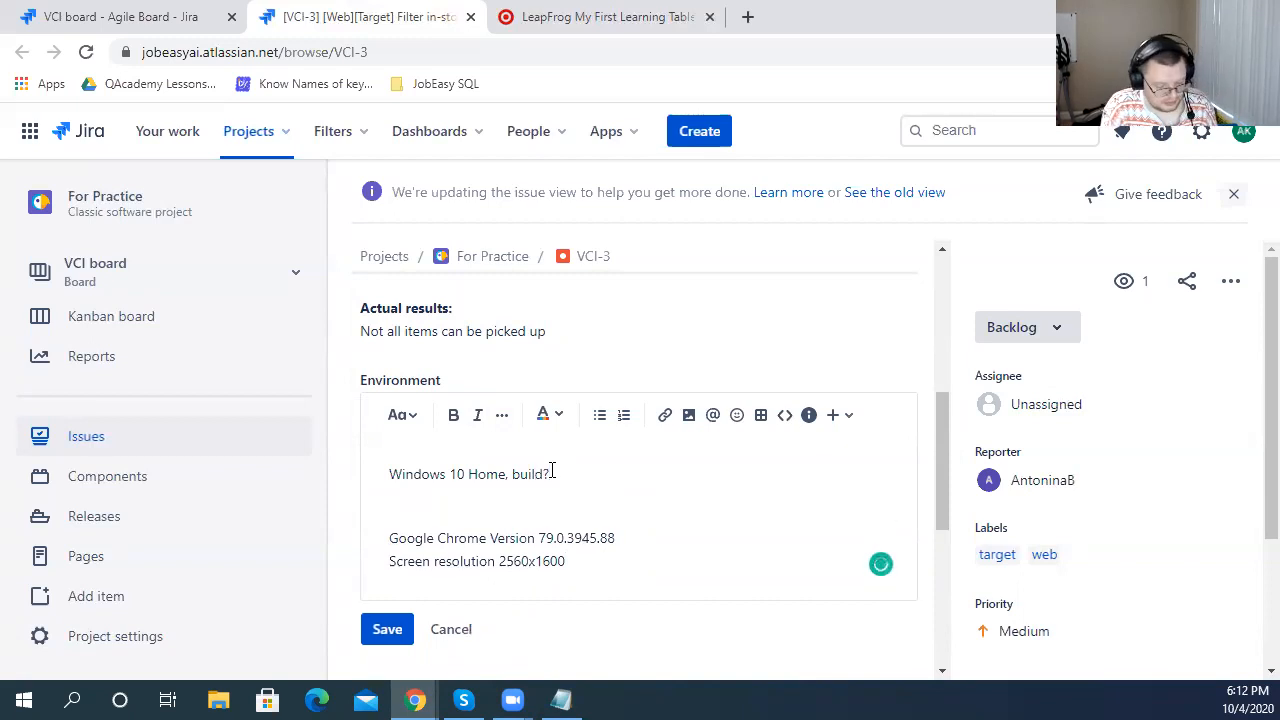
key(BackSpace)
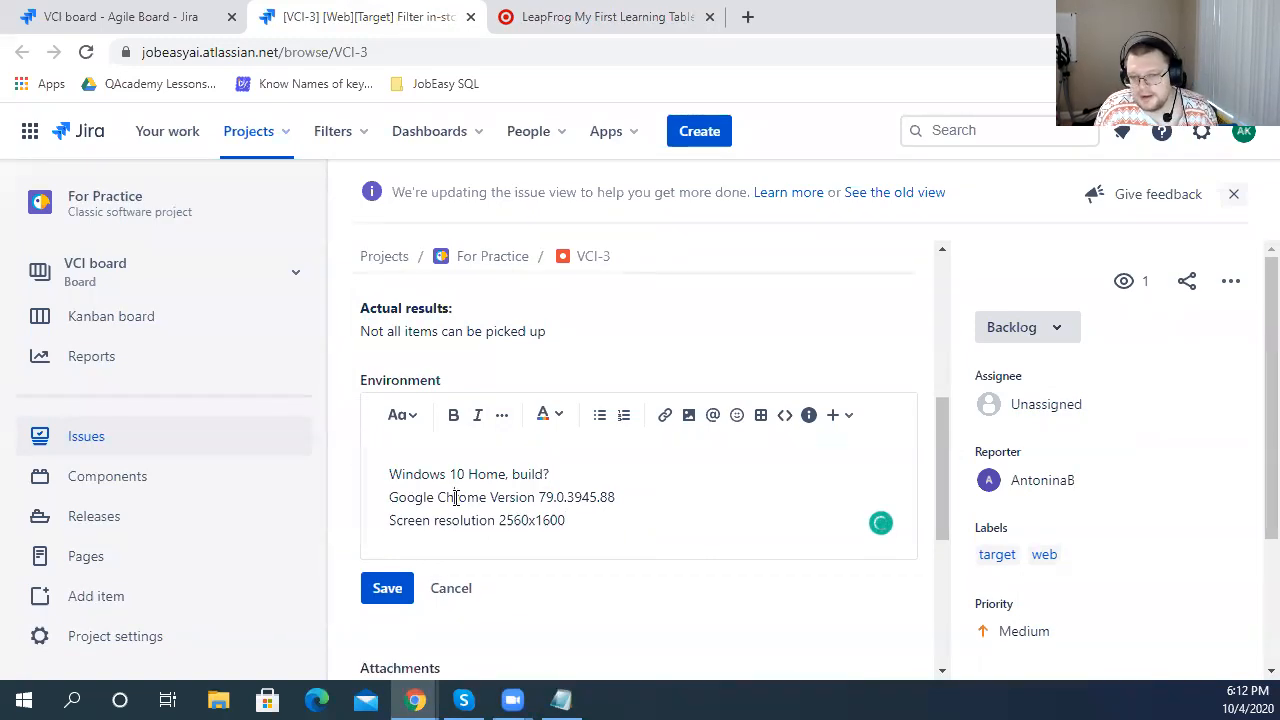
- Delete the "Screen resolution 2560x1600" line from VCI-3's Environment field and save the field
double_click(573, 497)
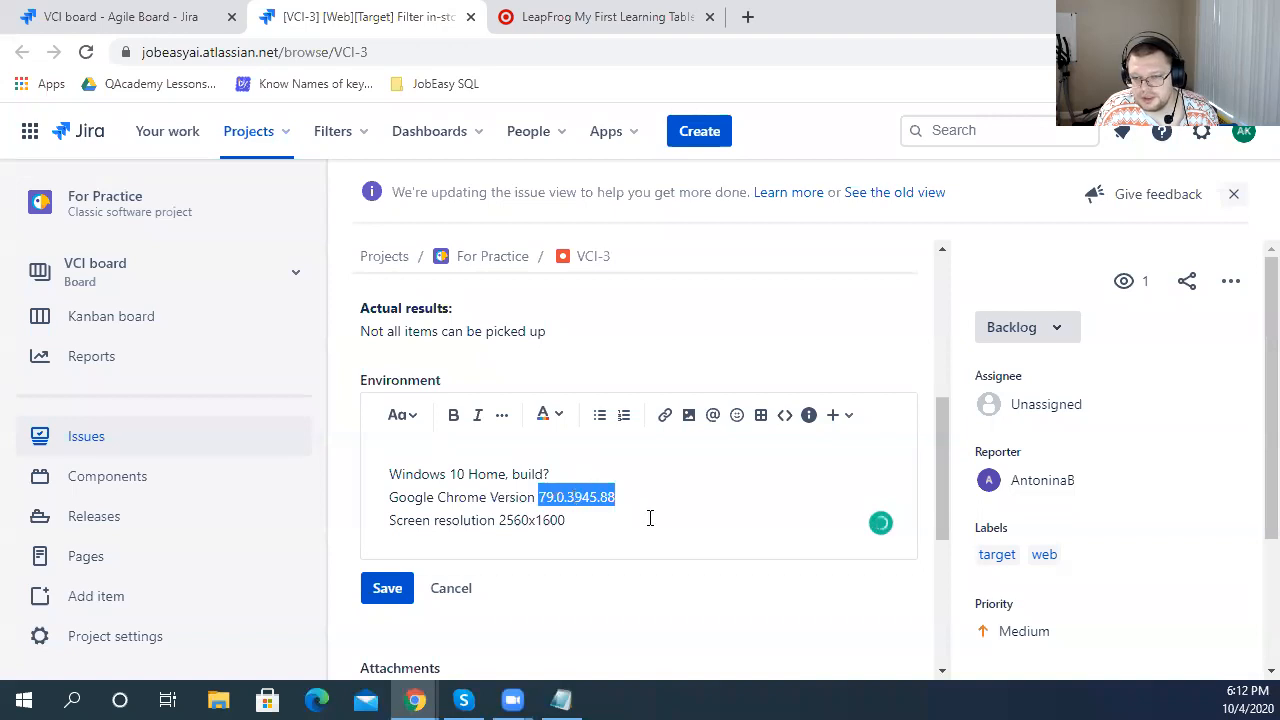
click(487, 497)
double_click(543, 520)
scroll(535, 480, down, 1)
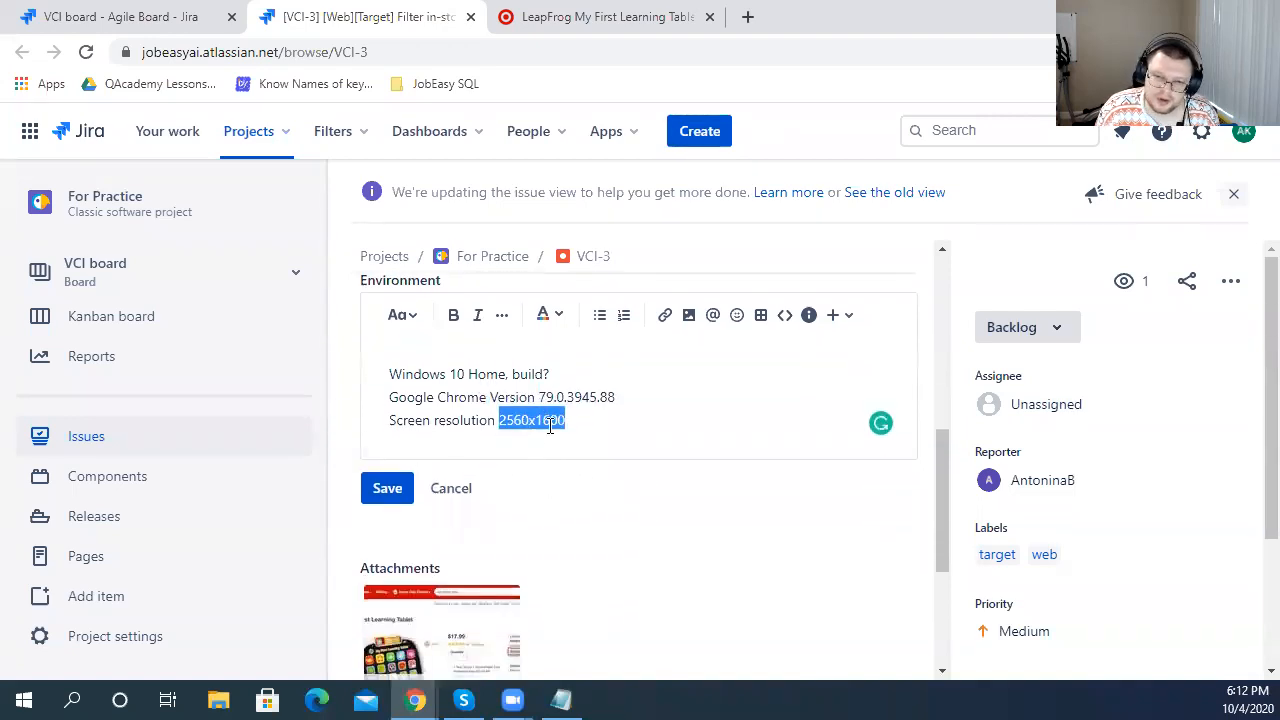
triple_click(574, 426)
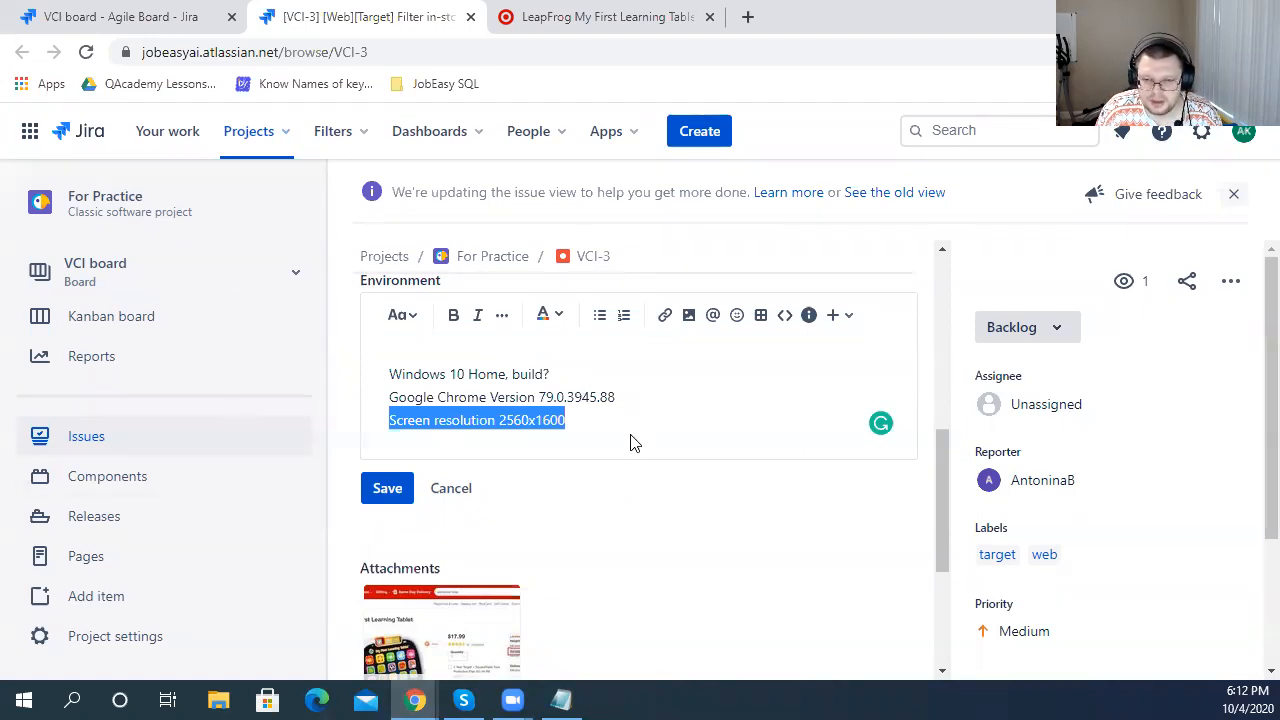
key(BackSpace)
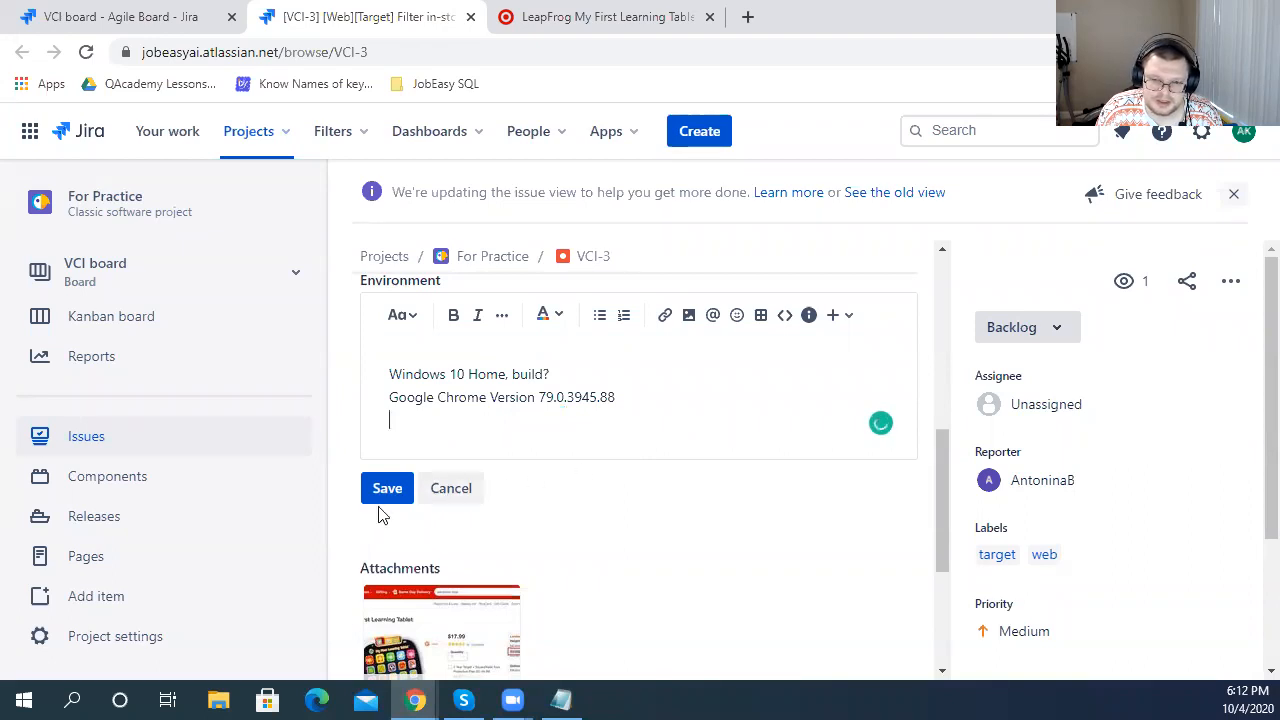
key(BackSpace)
click(395, 481)
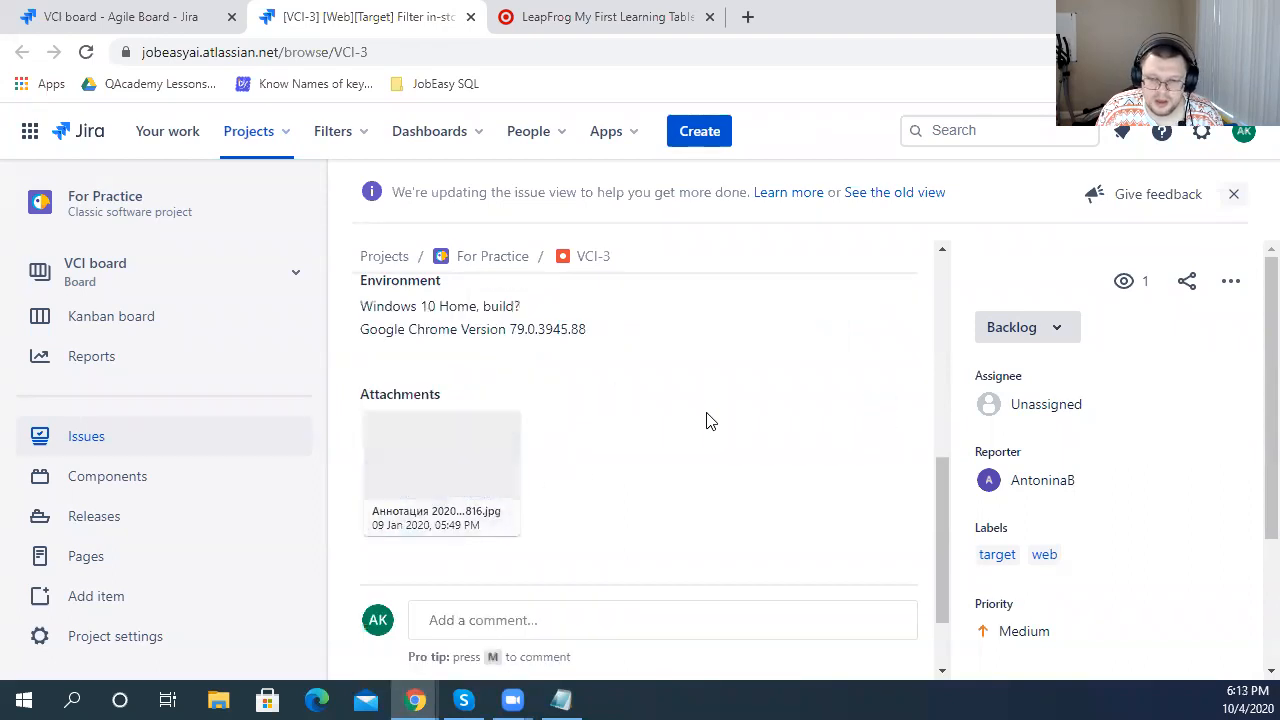
- Open the product page screenshot attached to VCI-3 for viewing
scroll(703, 442, down, 2)
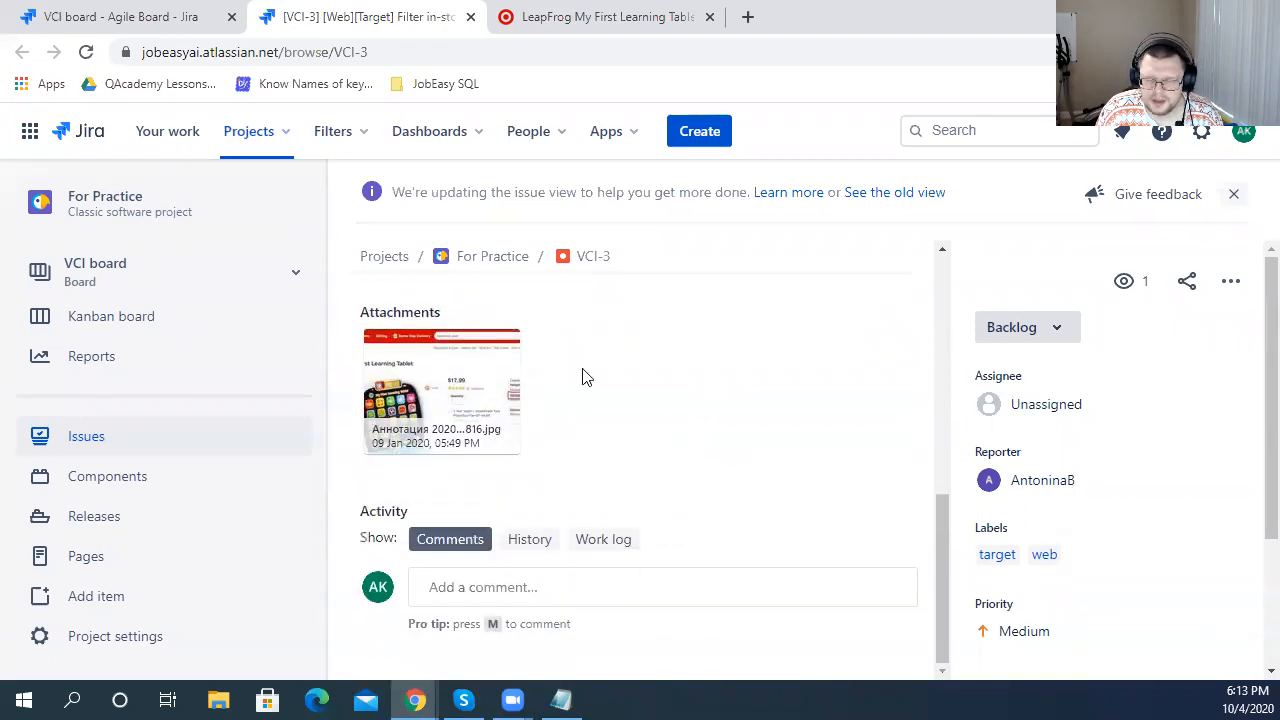
click(437, 386)
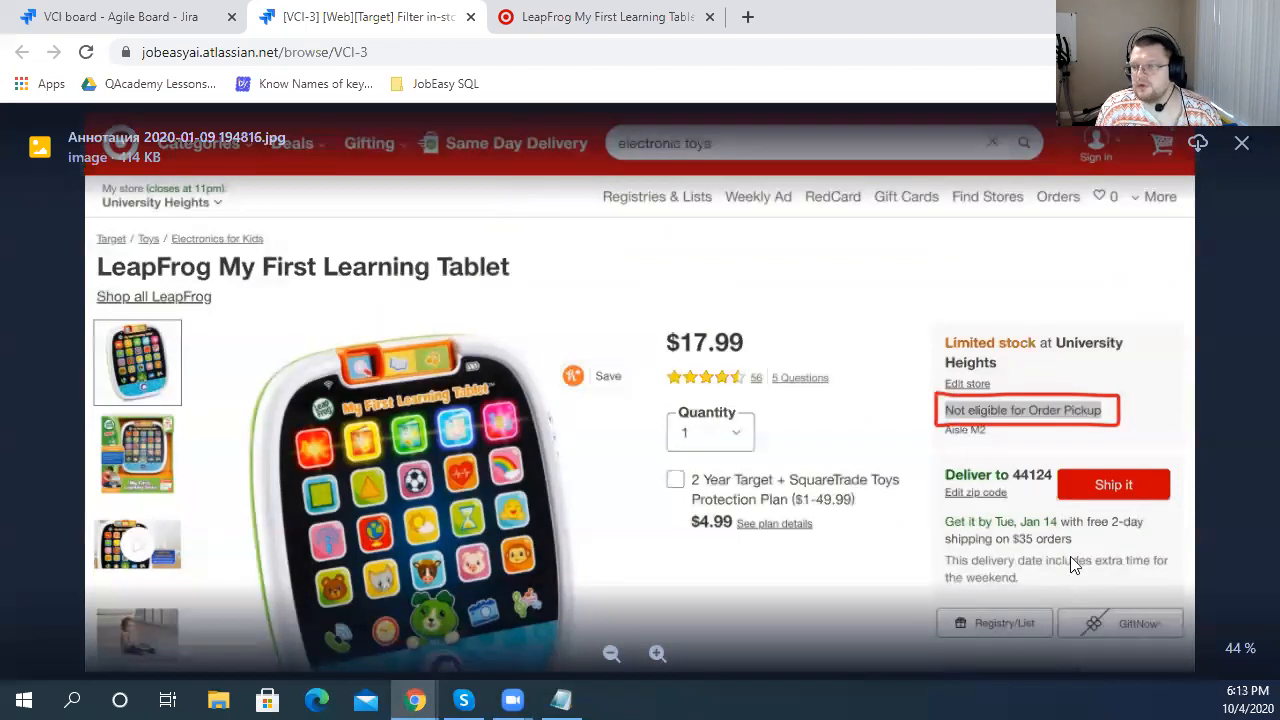
- Search the web for "lightshot" in a new browser tab and open the screenshot tool's website
click(747, 17)
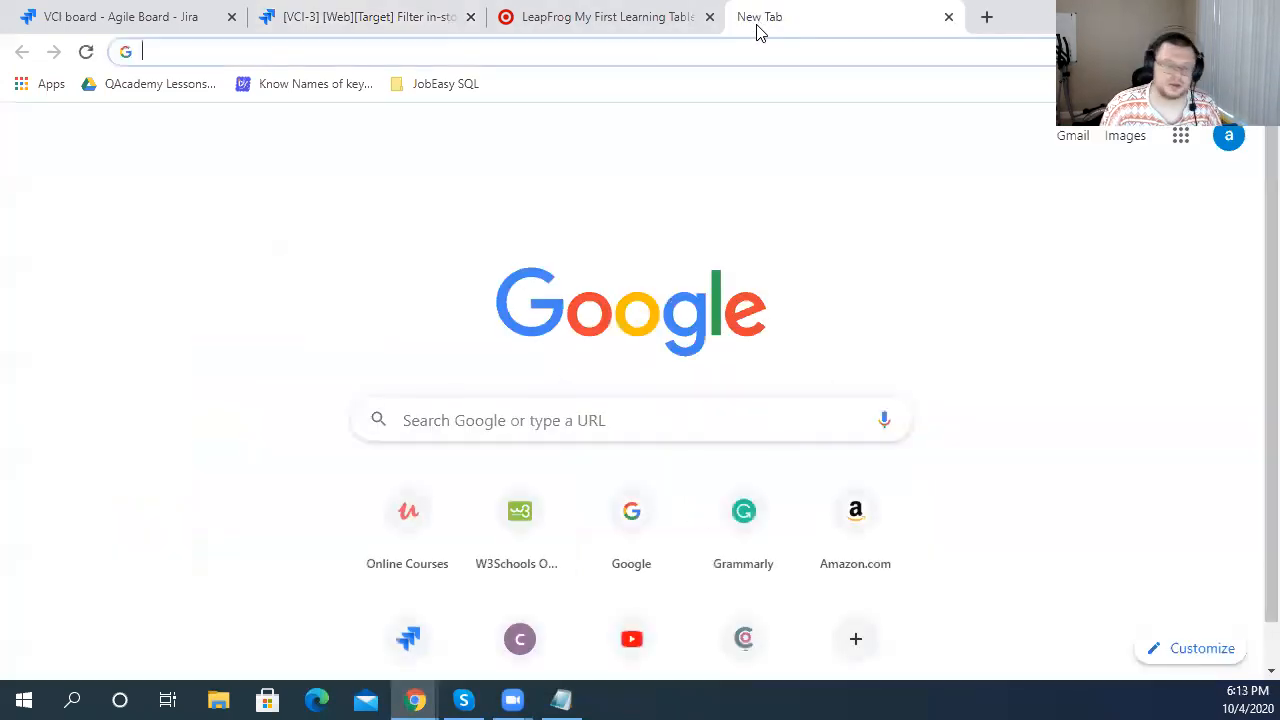
text(light)
key(Return)
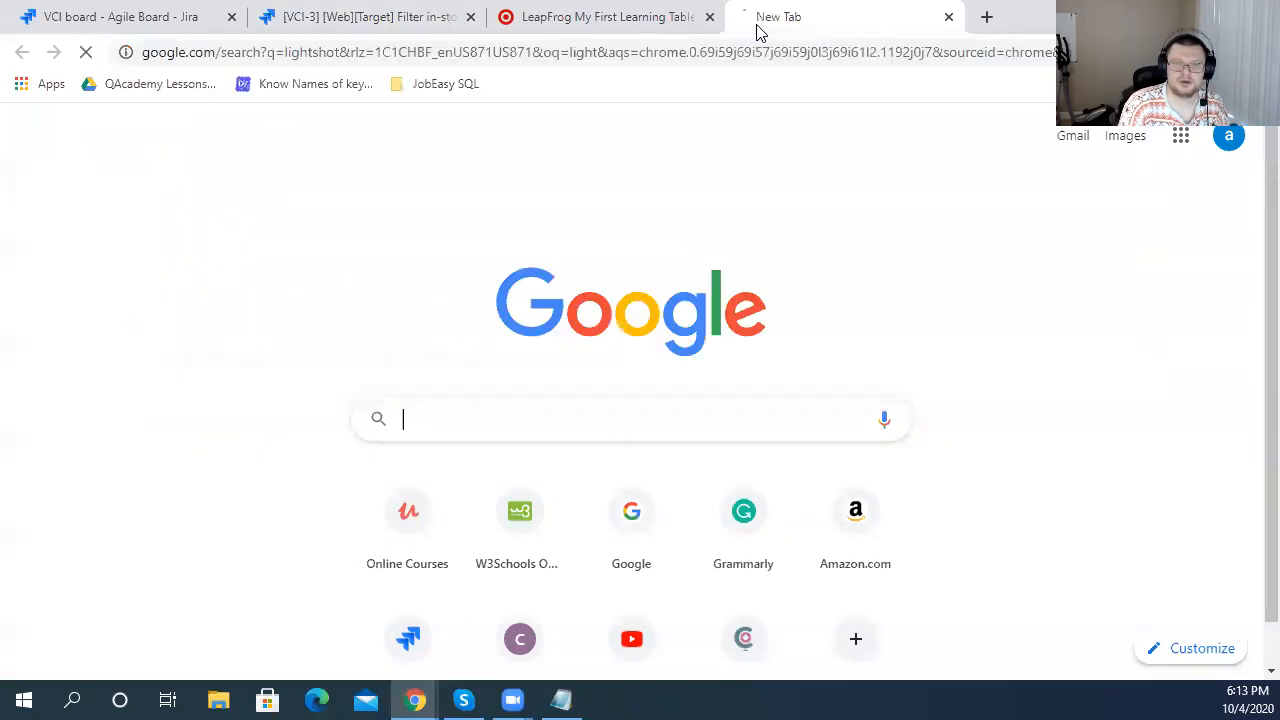
drag(342, 340, 361, 327)
click(366, 312)
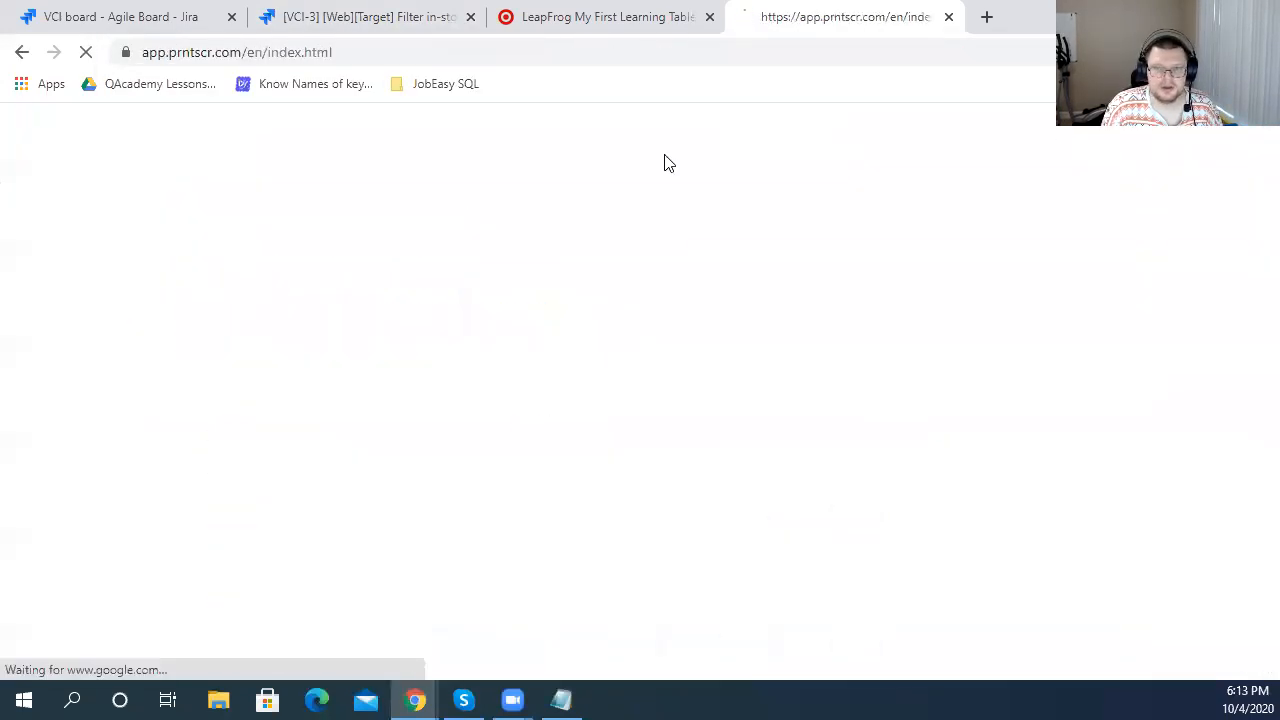
- Compare VCI-3's attached screenshot with the live Target product page, and look over the Lightshot website
click(685, 14)
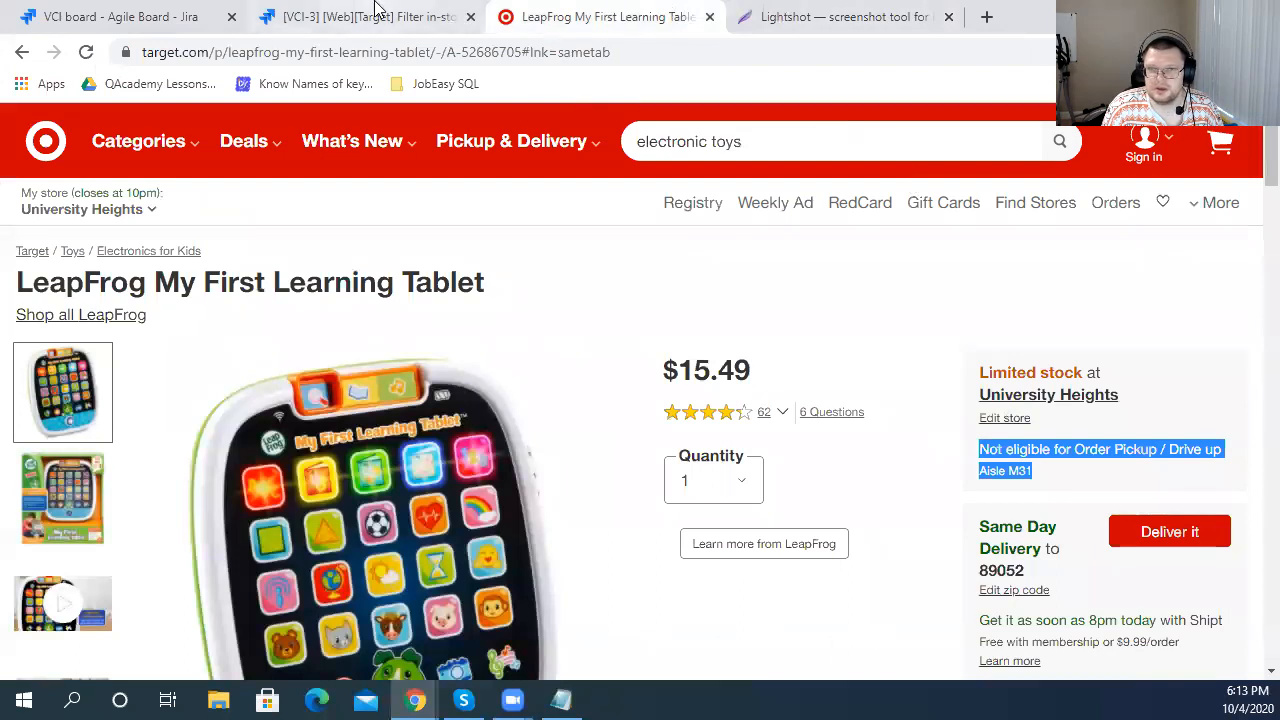
click(372, 12)
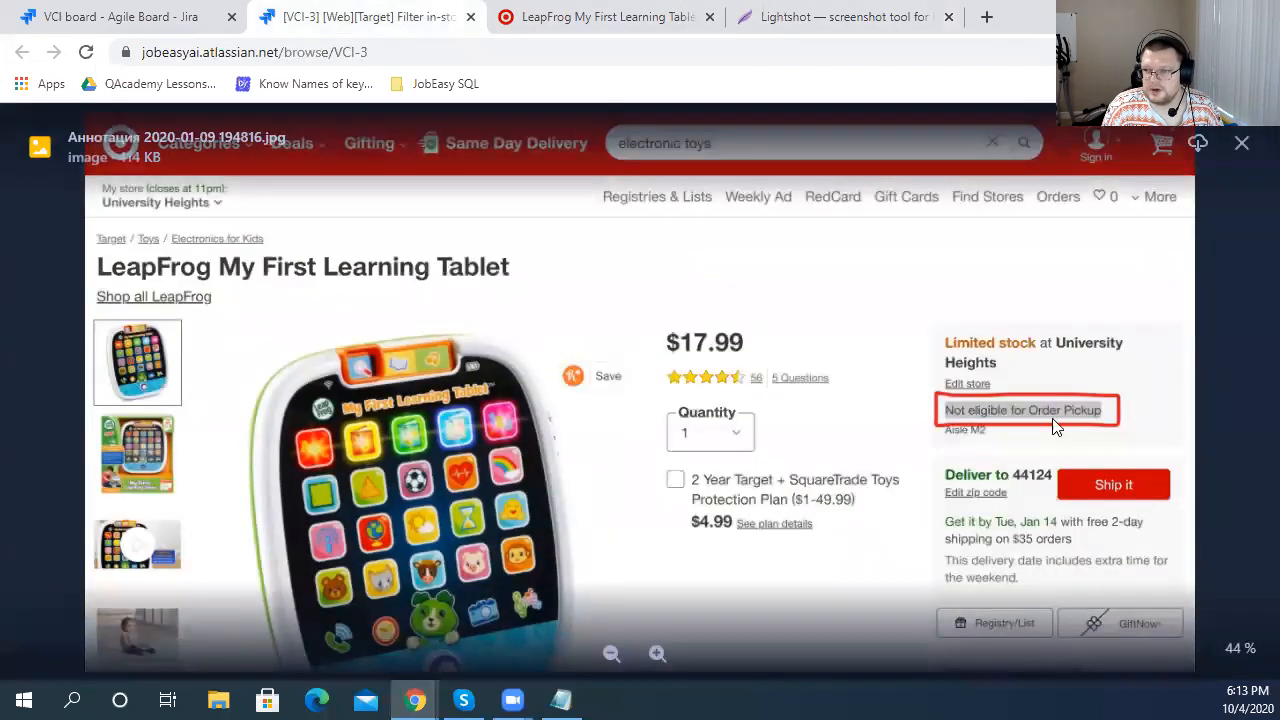
click(880, 14)
click(614, 12)
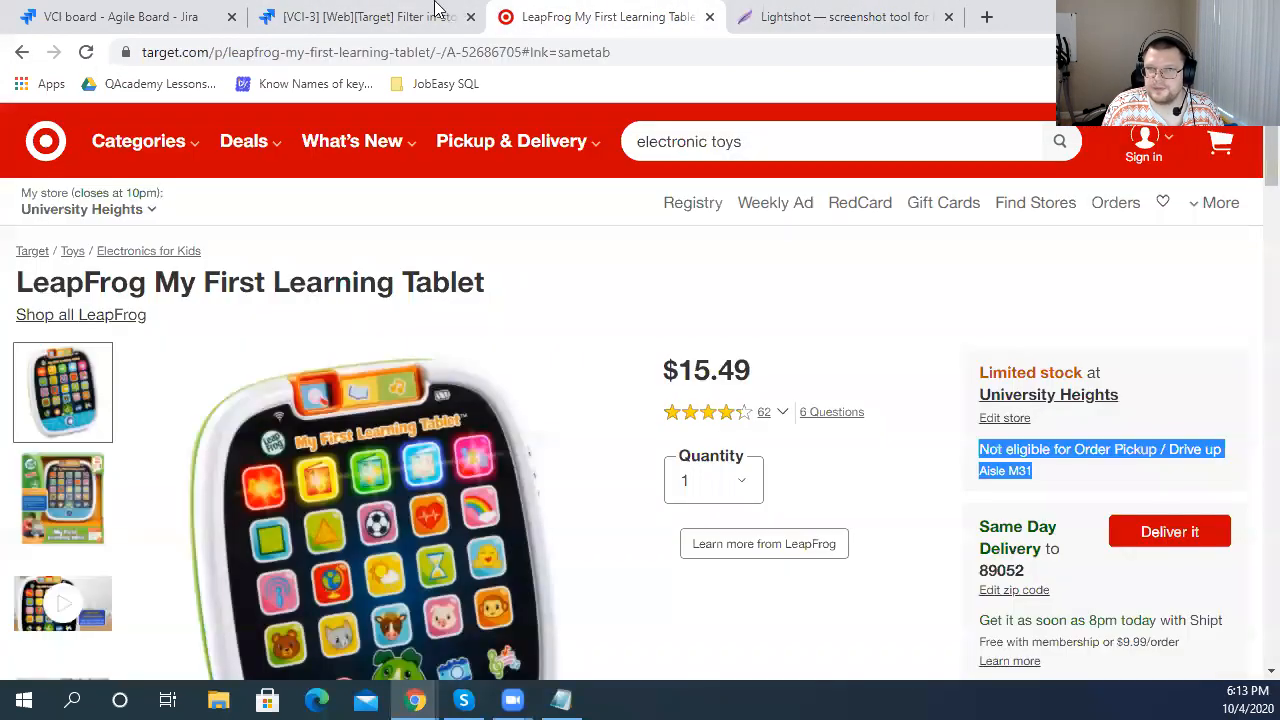
click(440, 12)
click(897, 12)
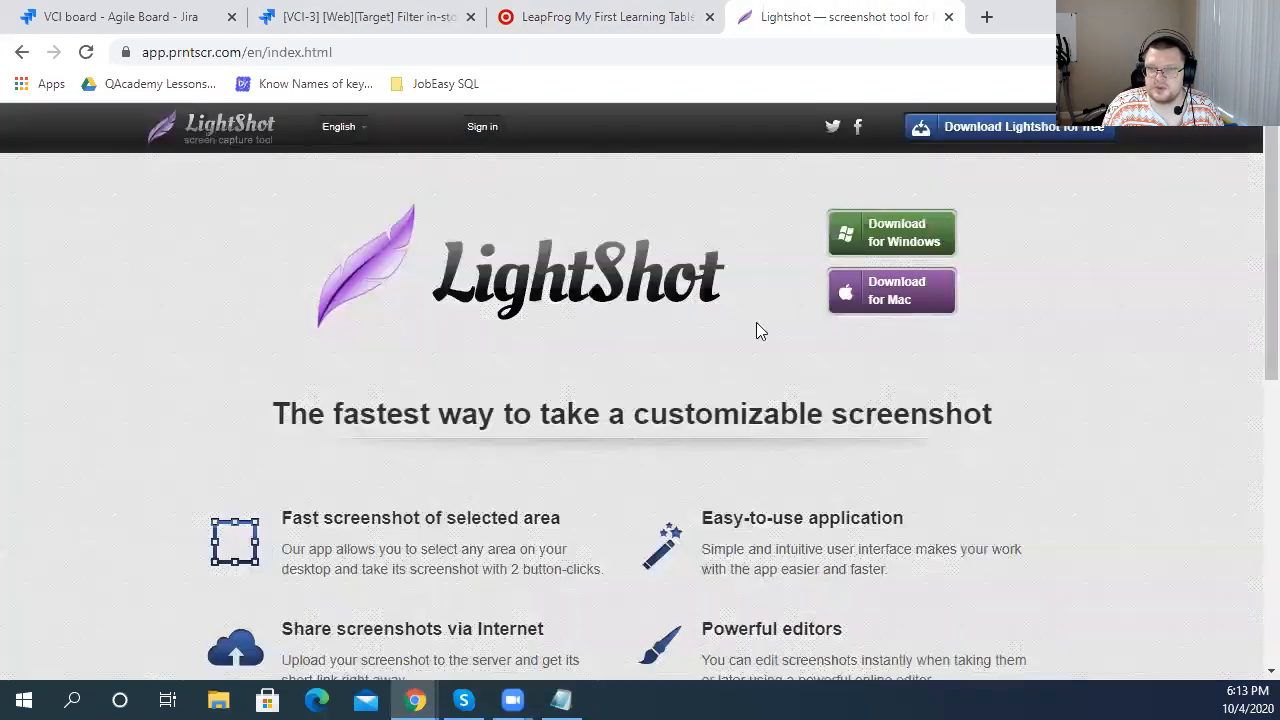
click(530, 10)
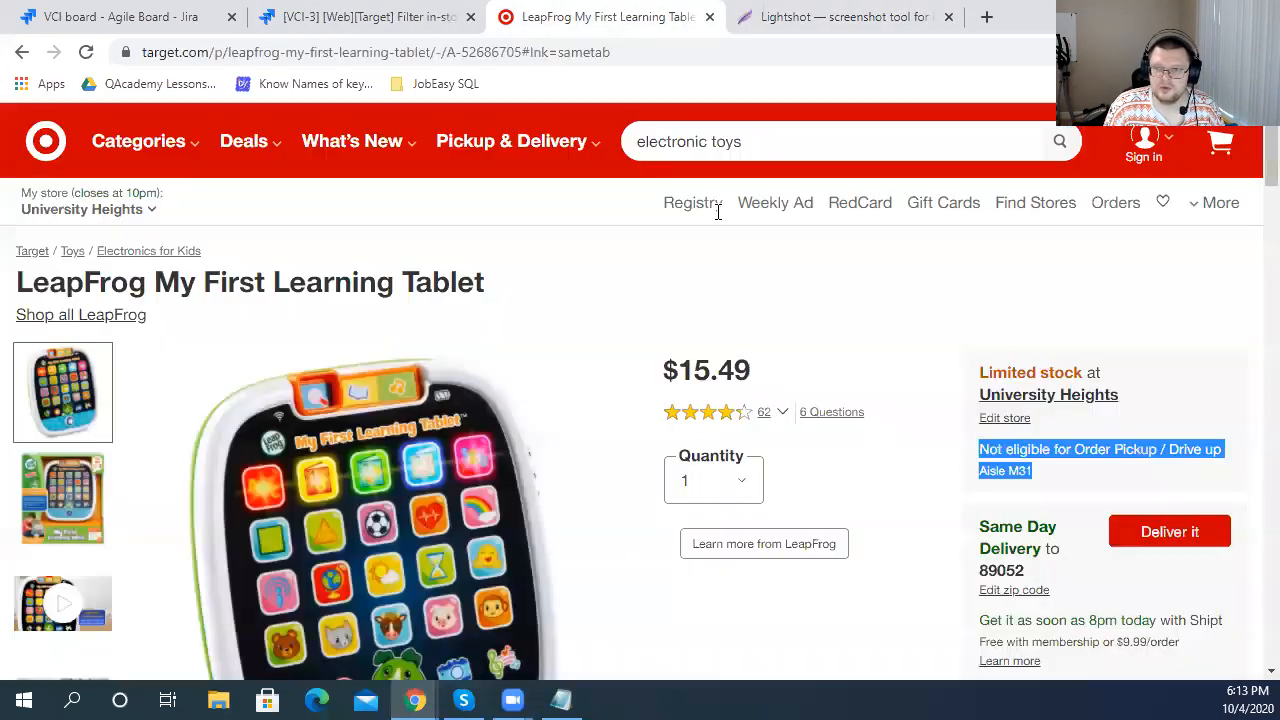
- Capture VCI-3's attachment preview with Lightshot at about 1128x555, outline the $17.99 price with a red rectangle, and copy the capture
click(415, 25)
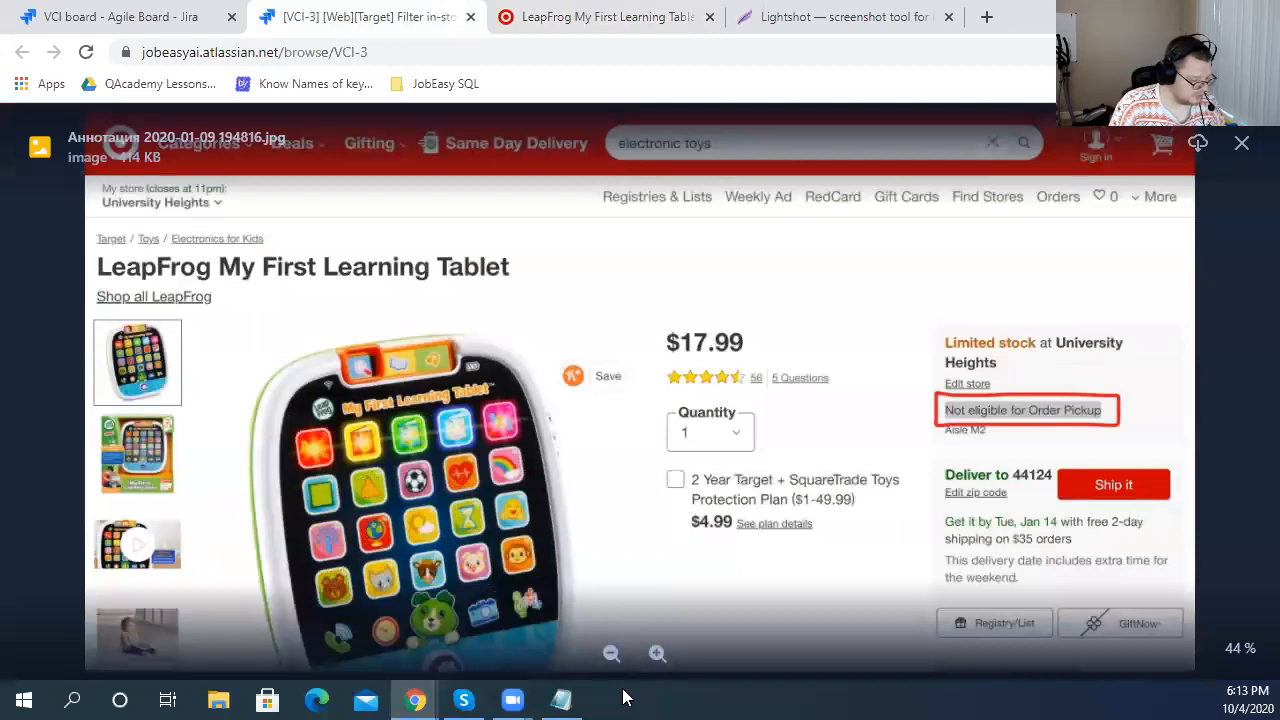
key(ctrl+p)
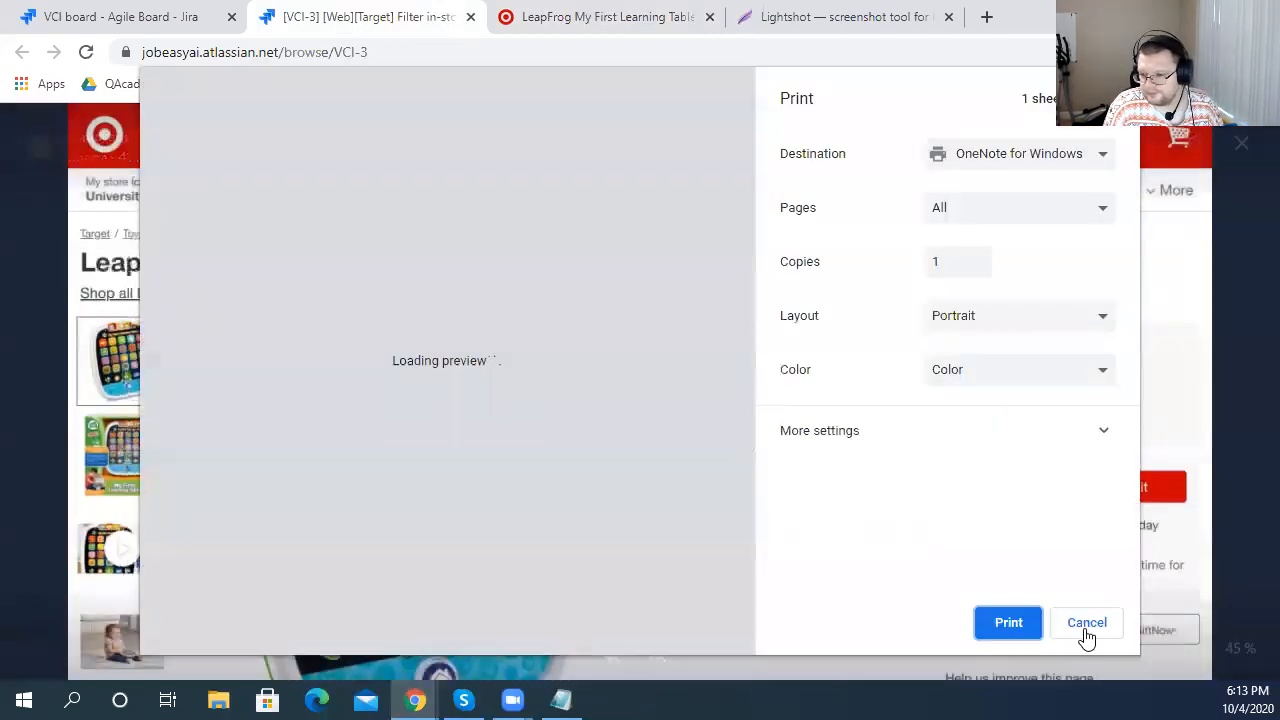
click(1087, 623)
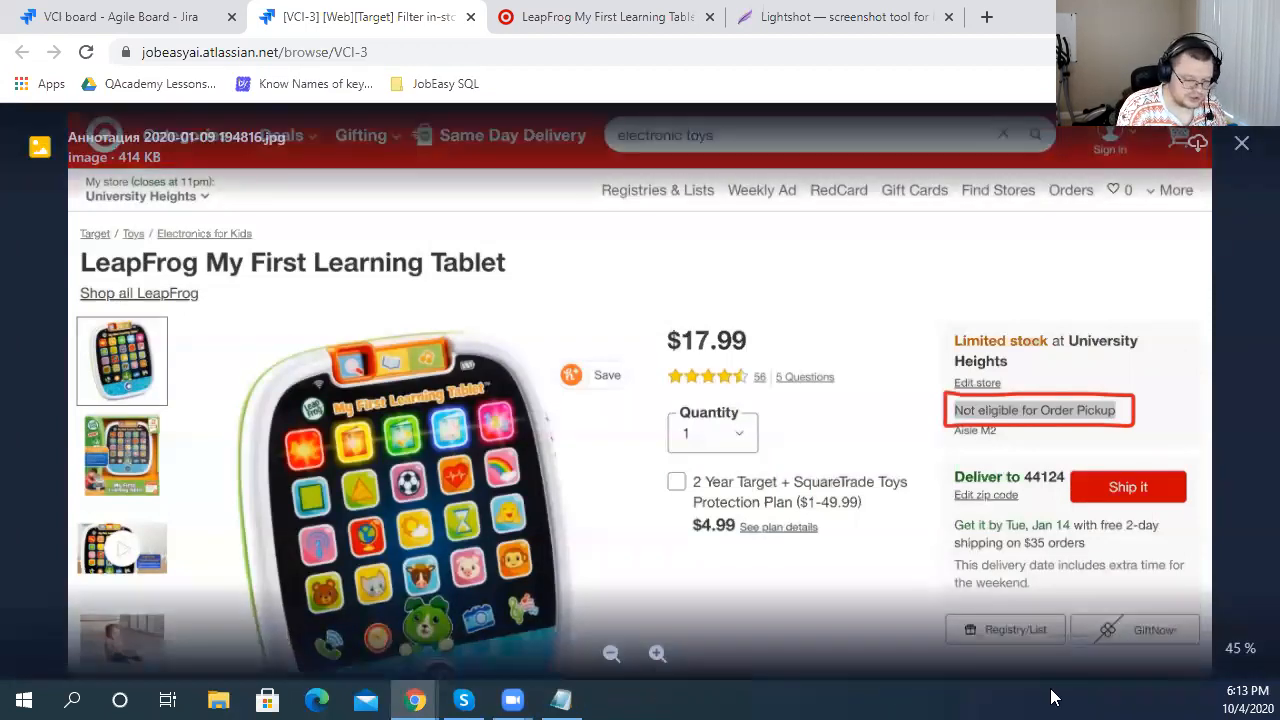
key(Print)
drag(84, 118, 1212, 673)
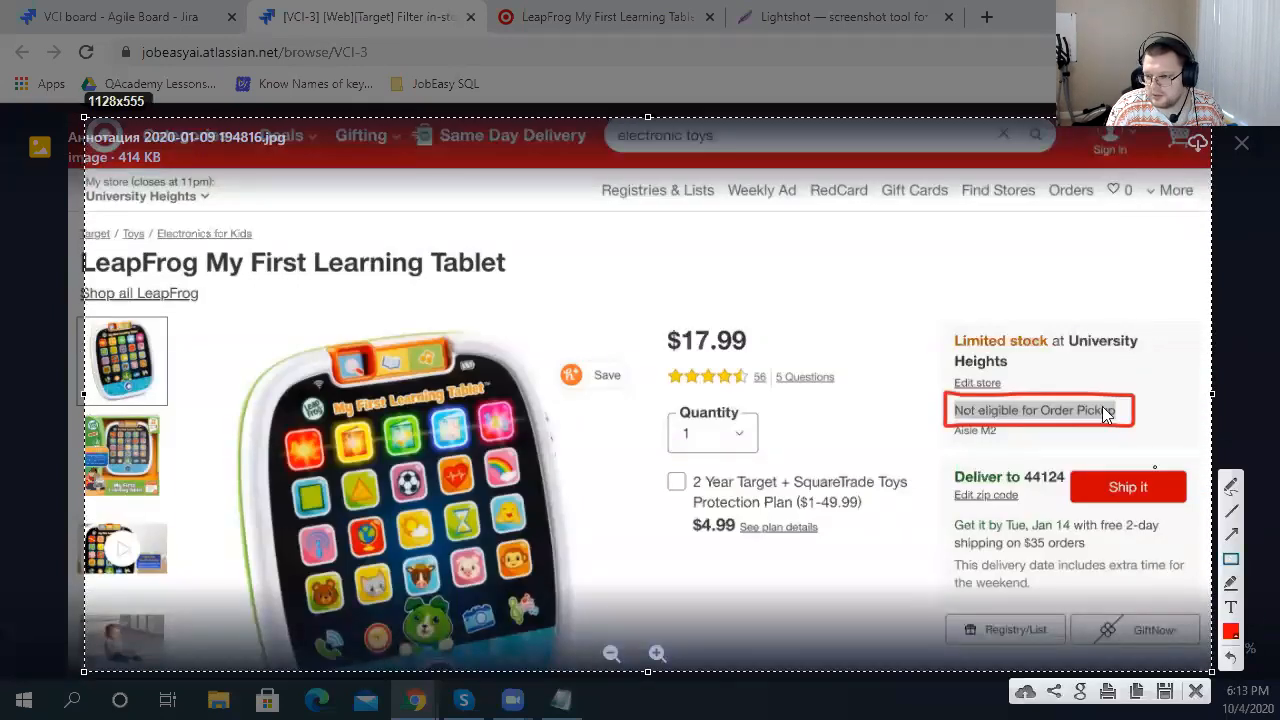
mouse_move(640, 308)
mouse_down()
mouse_move(757, 358)
mouse_move(829, 368)
mouse_move(784, 370)
mouse_move(794, 366)
mouse_up()
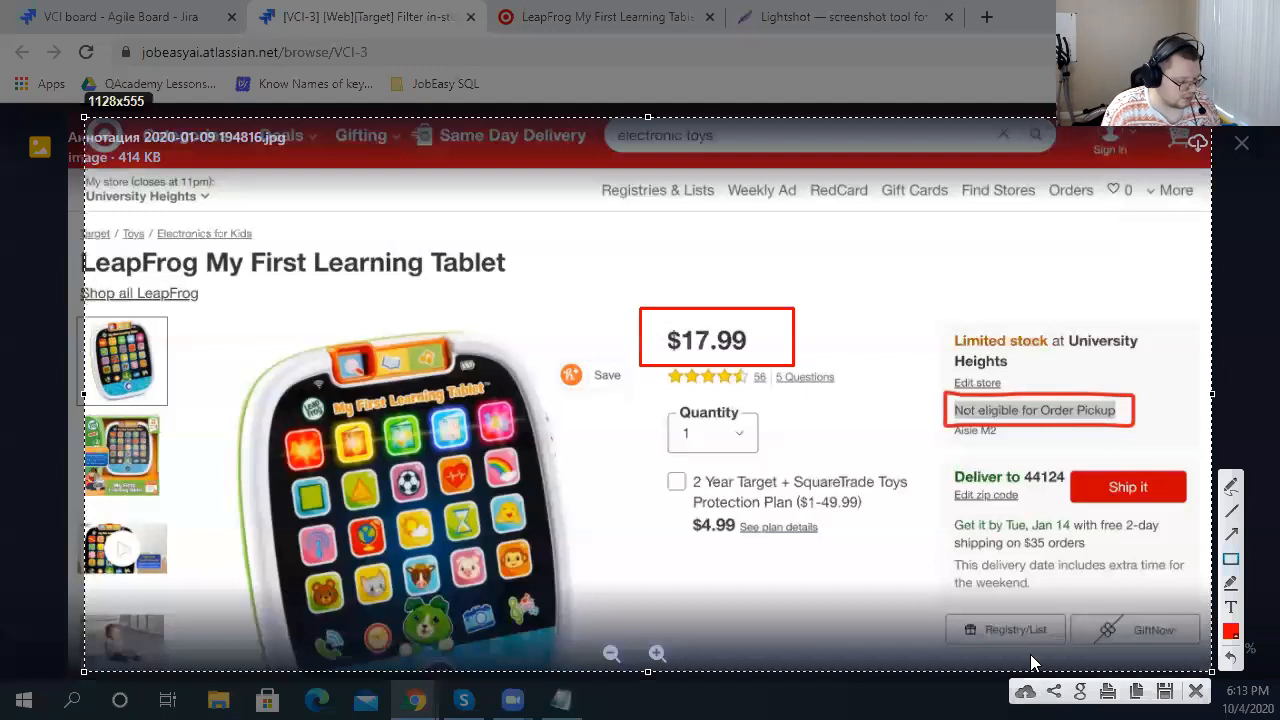
key(Escape)
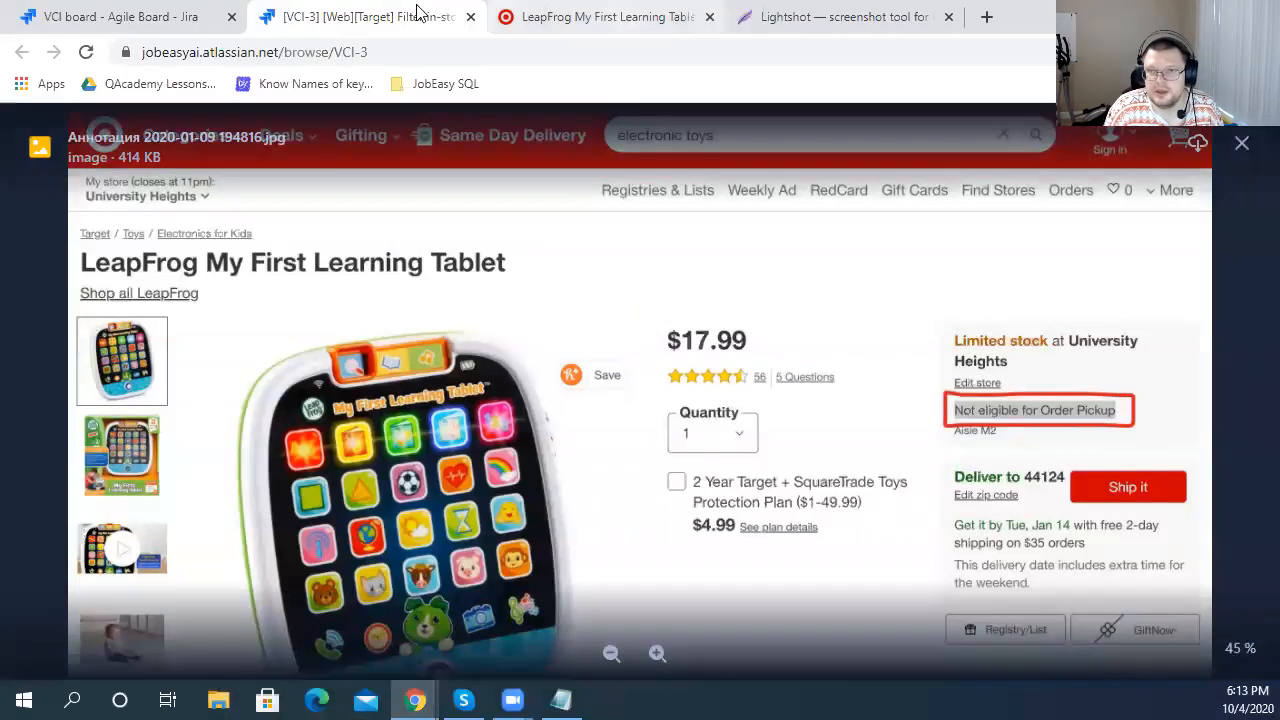
- Post the annotated capture as a comment on VCI-3 and view the posted image enlarged
click(1241, 143)
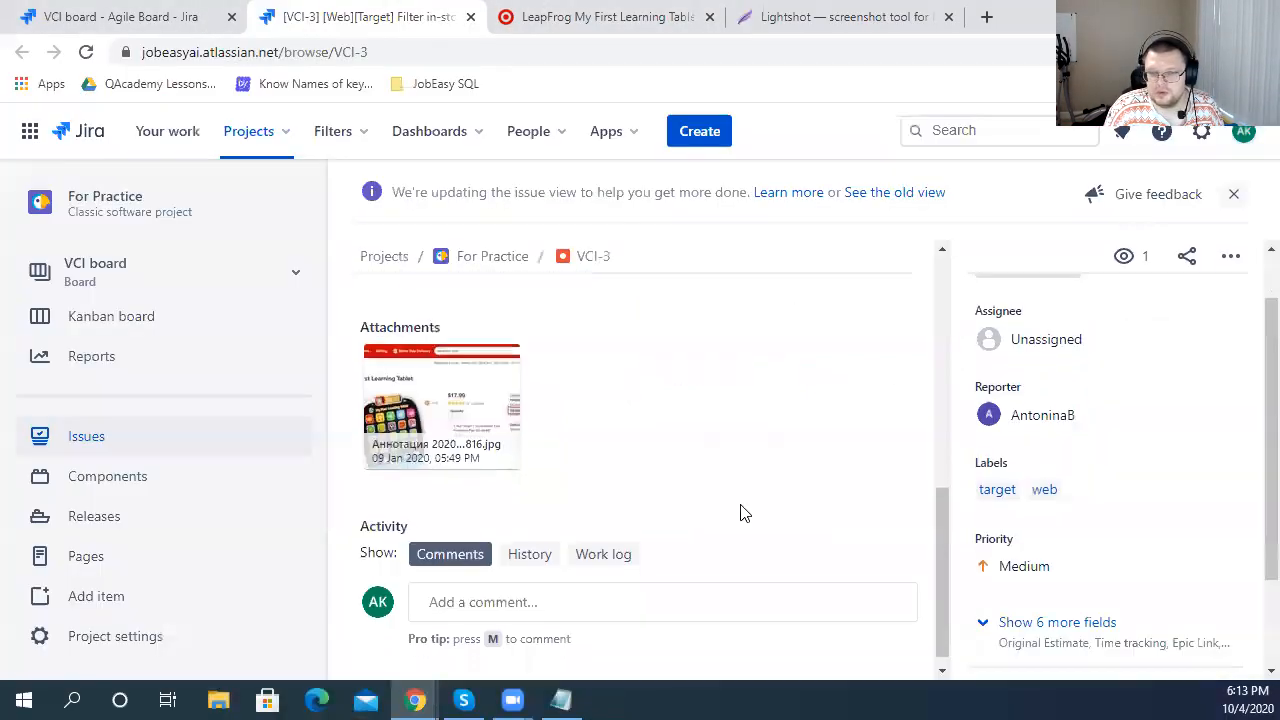
click(545, 584)
key(ctrl+v)
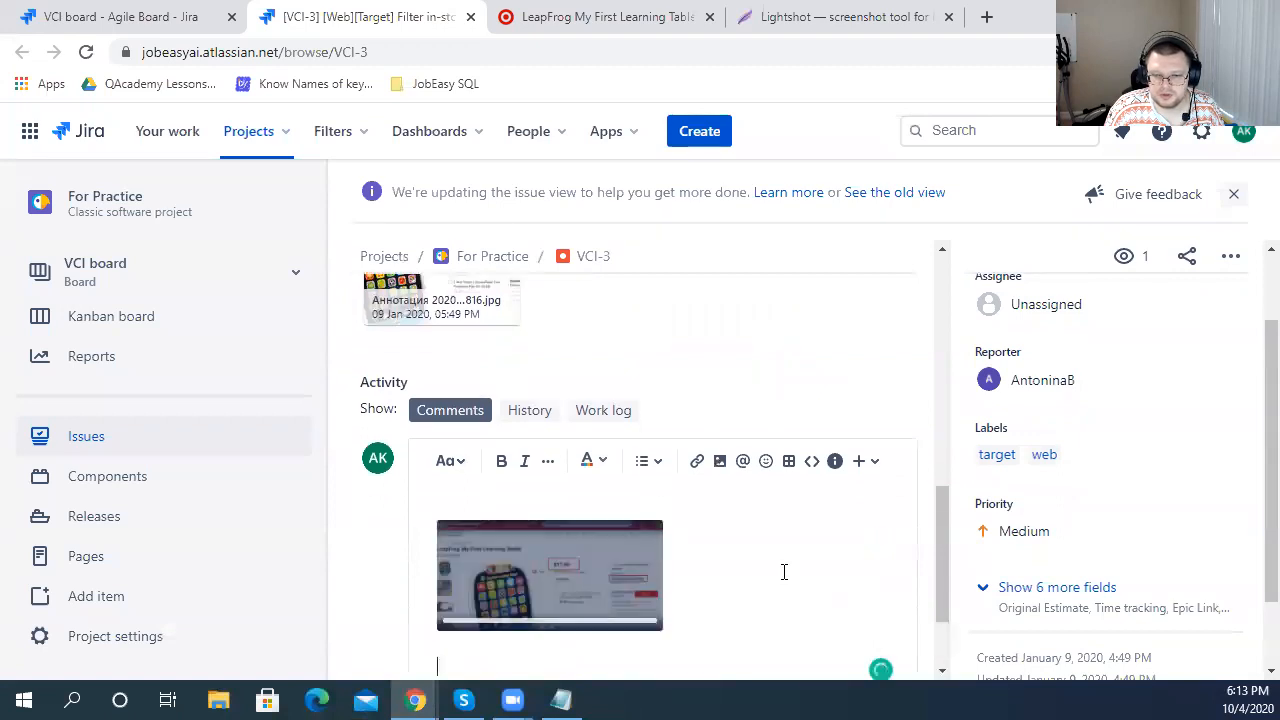
click(433, 606)
click(500, 458)
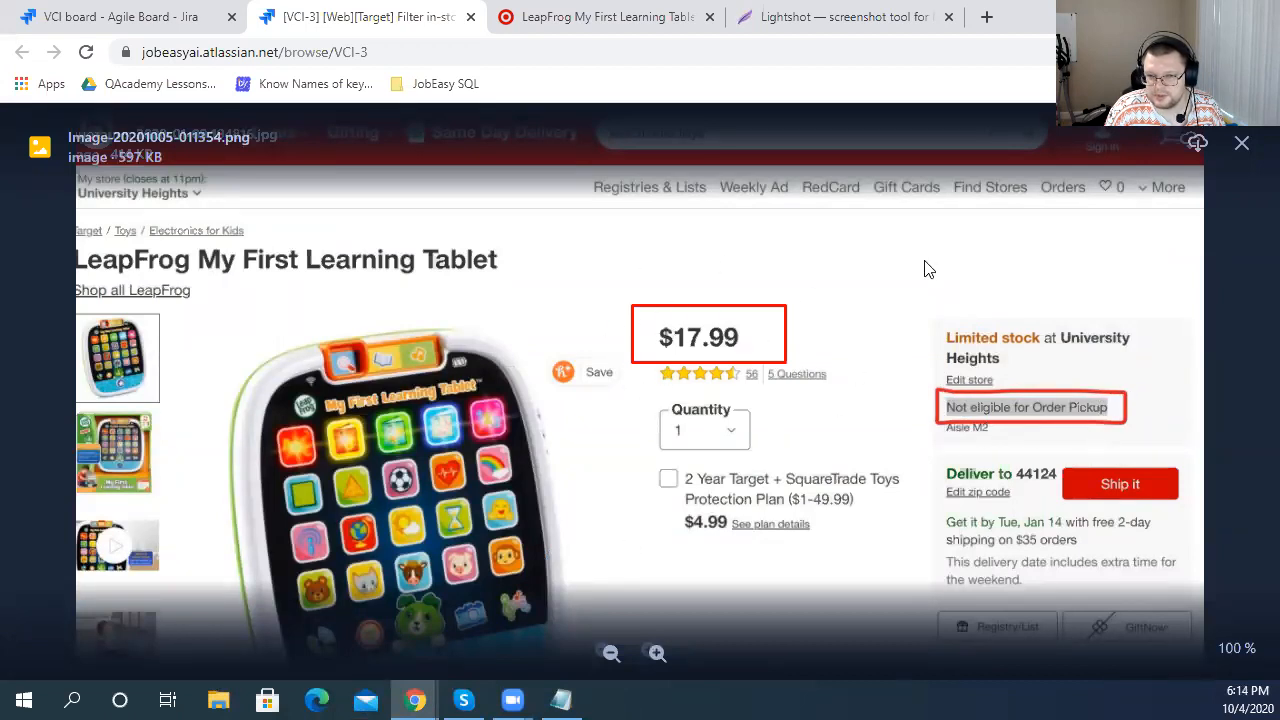
click(1243, 140)
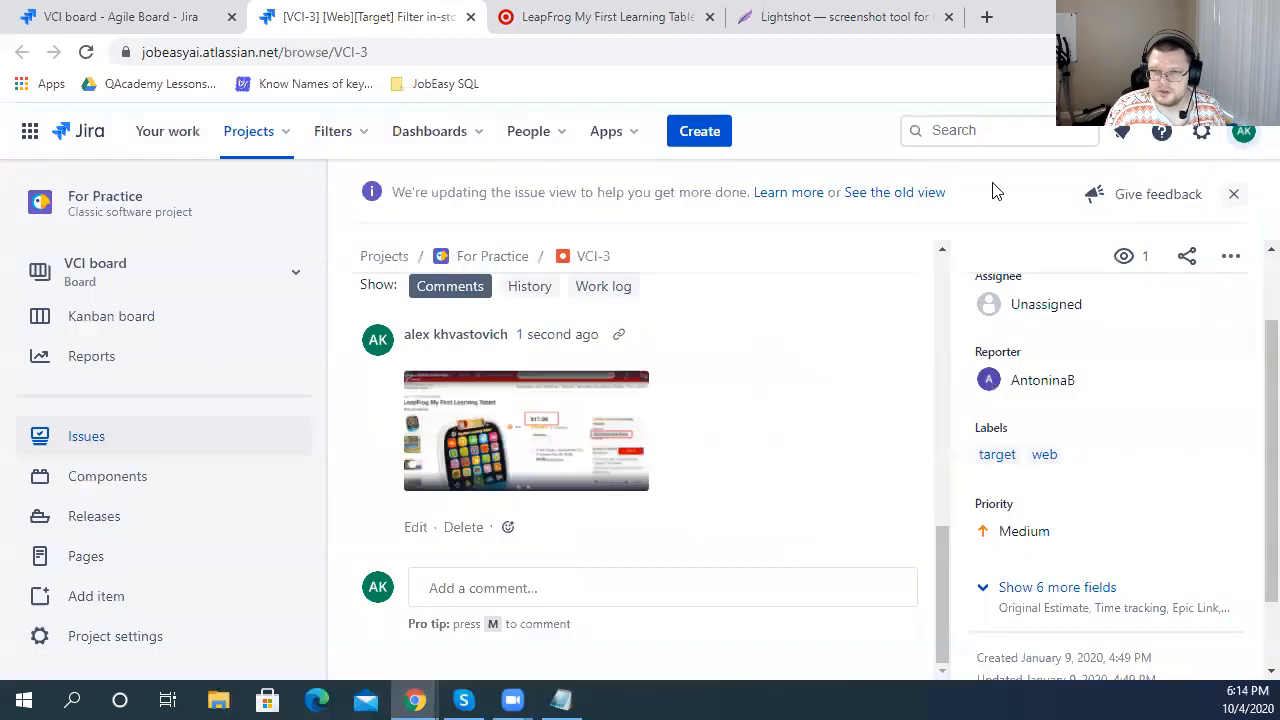
- Revisit the Lightshot website, and review VCI-3's environment, attachment and comment
click(746, 42)
click(827, 8)
click(538, 58)
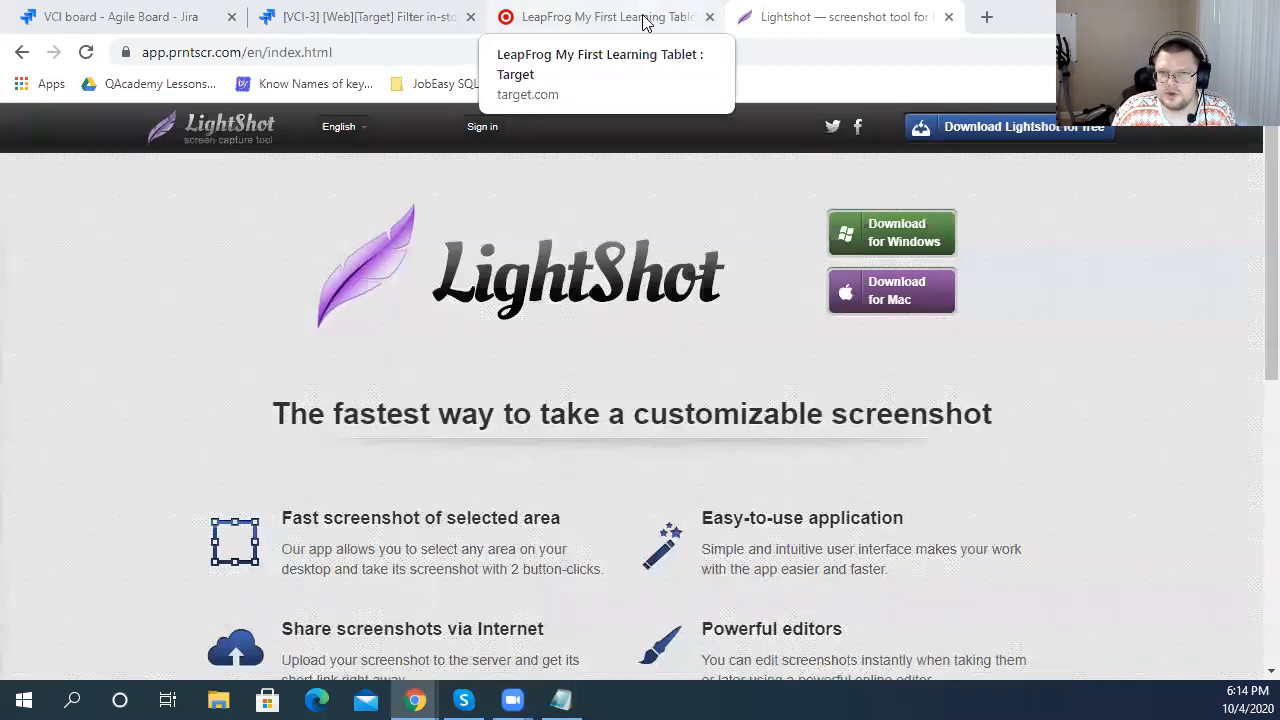
click(300, 26)
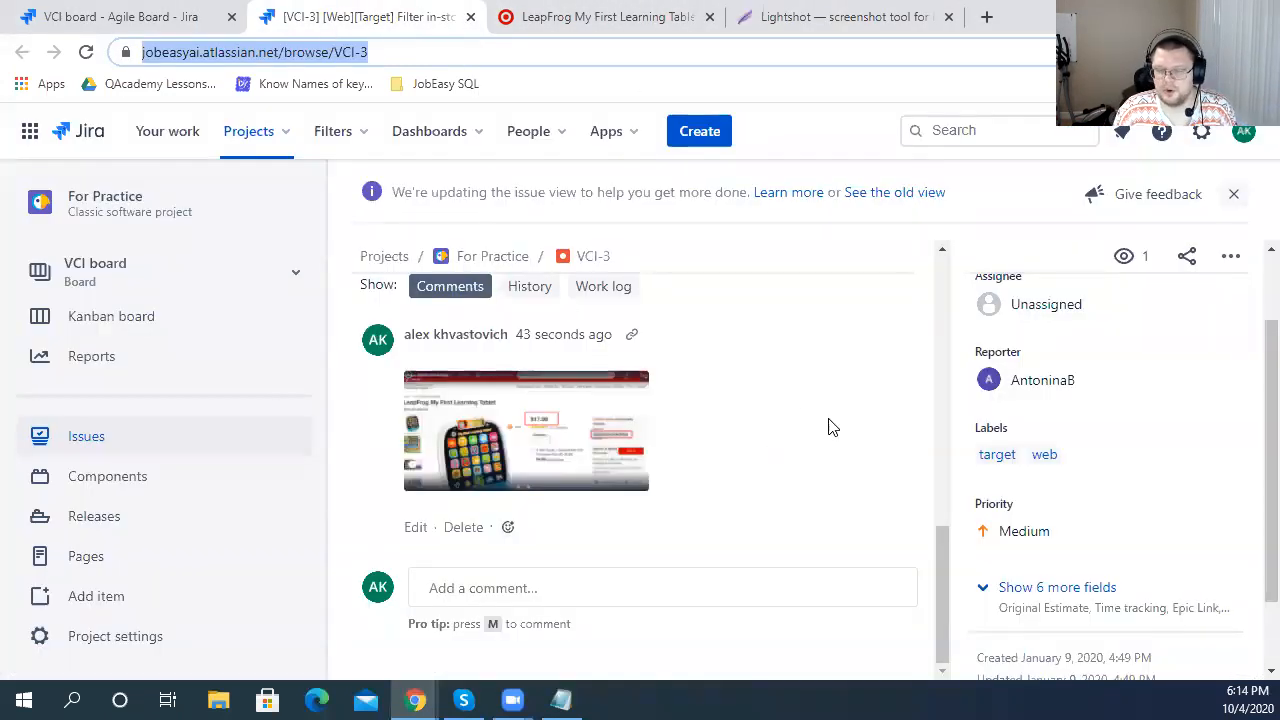
scroll(589, 457, up, 5)
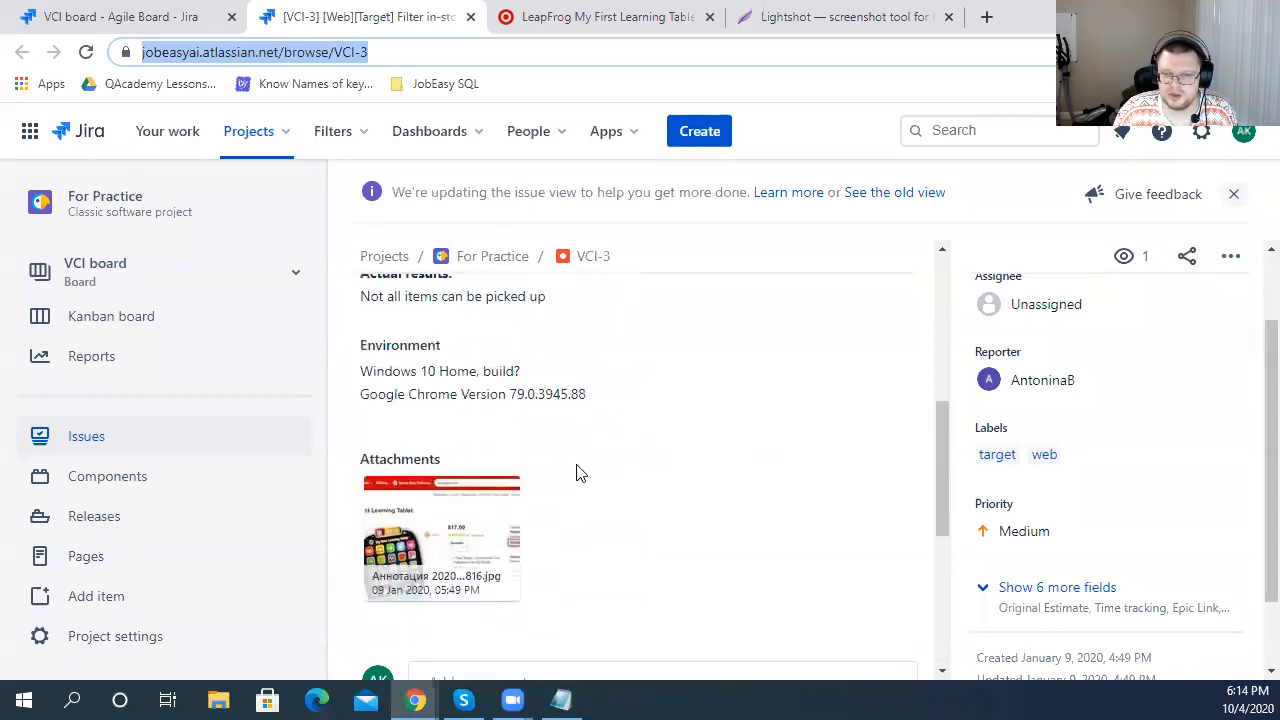
scroll(574, 471, down, 5)
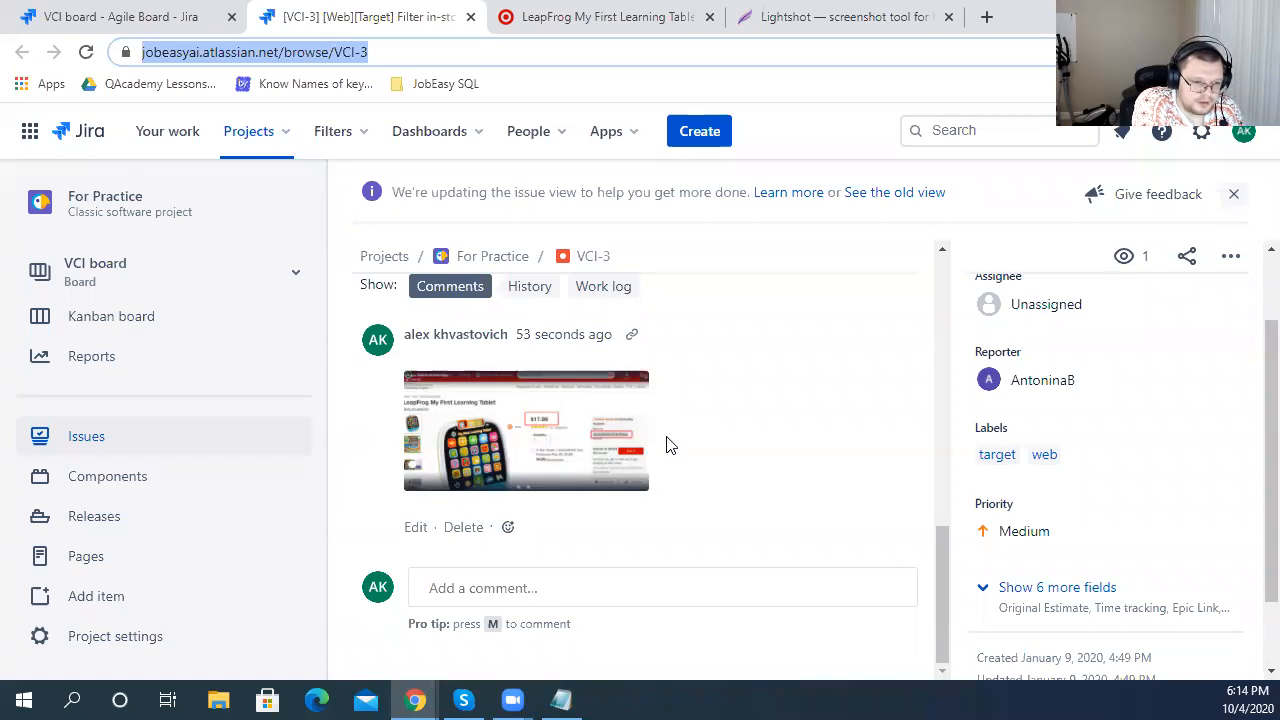
- Open obsproject.com in a new browser tab and select the page's address
click(986, 16)
text(obsproject.com)
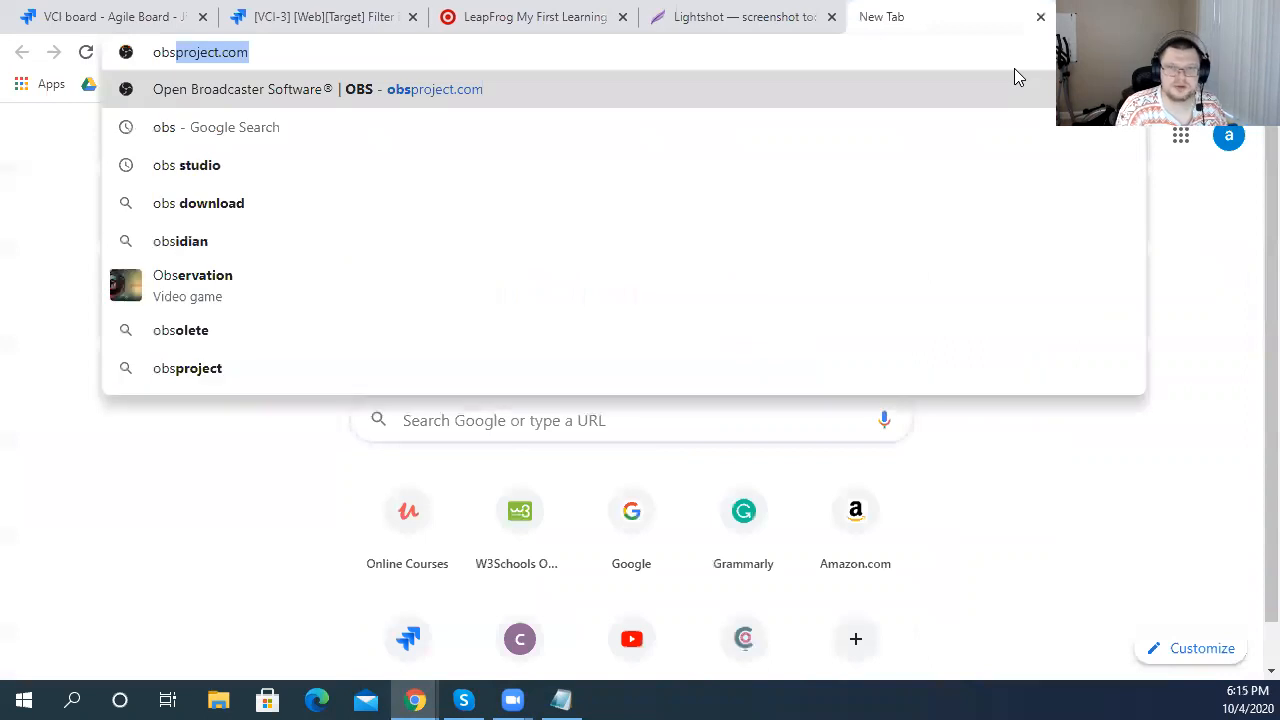
key(Return)
click(236, 55)
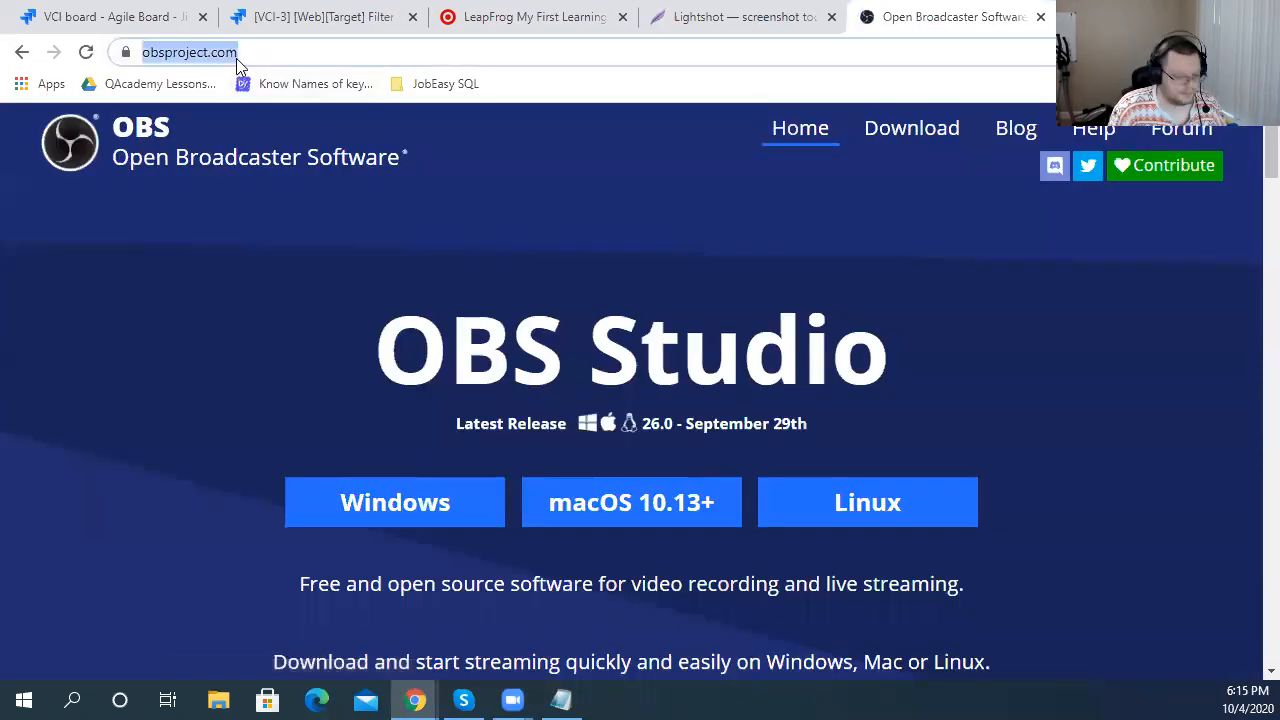
text(c)
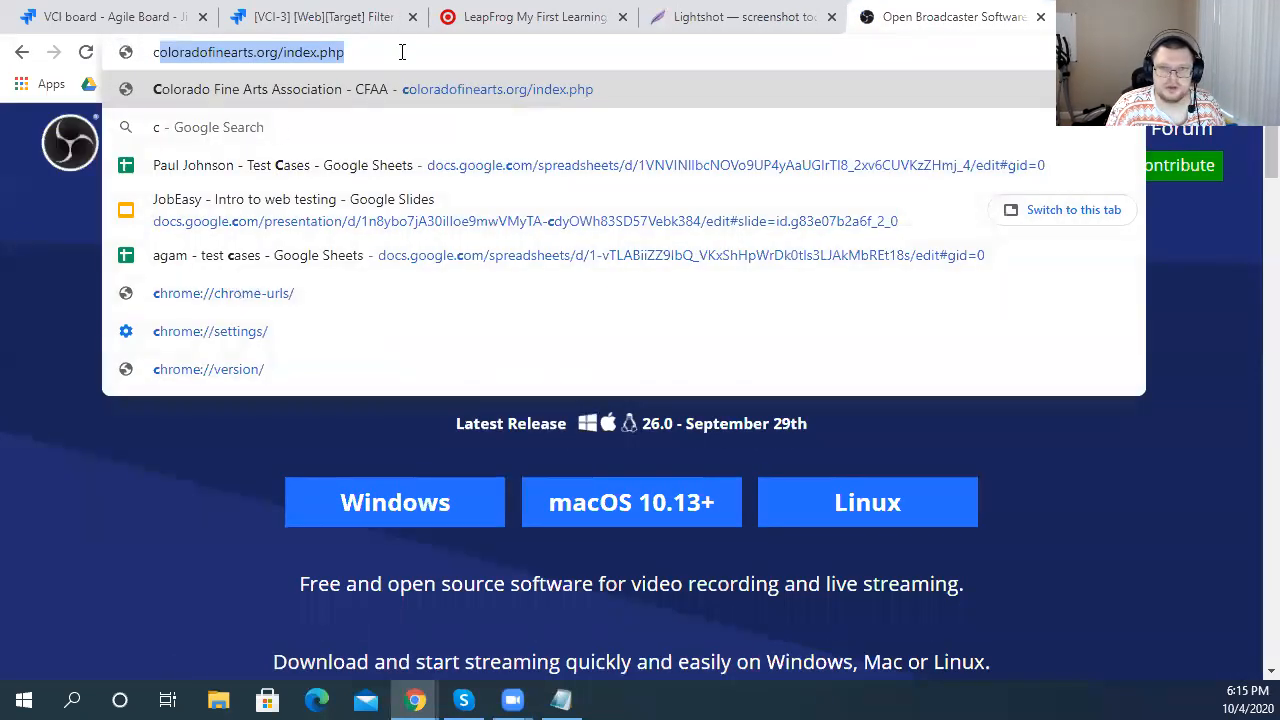
key(ctrl+z)
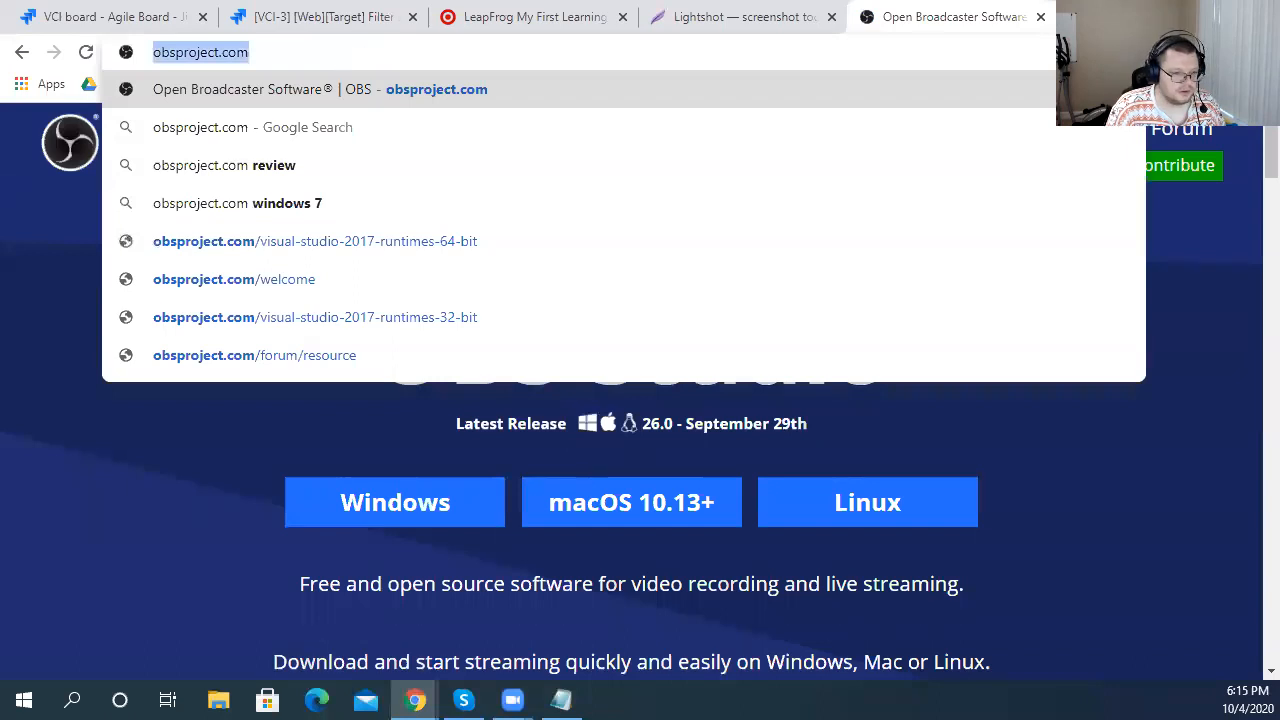
key(Return)
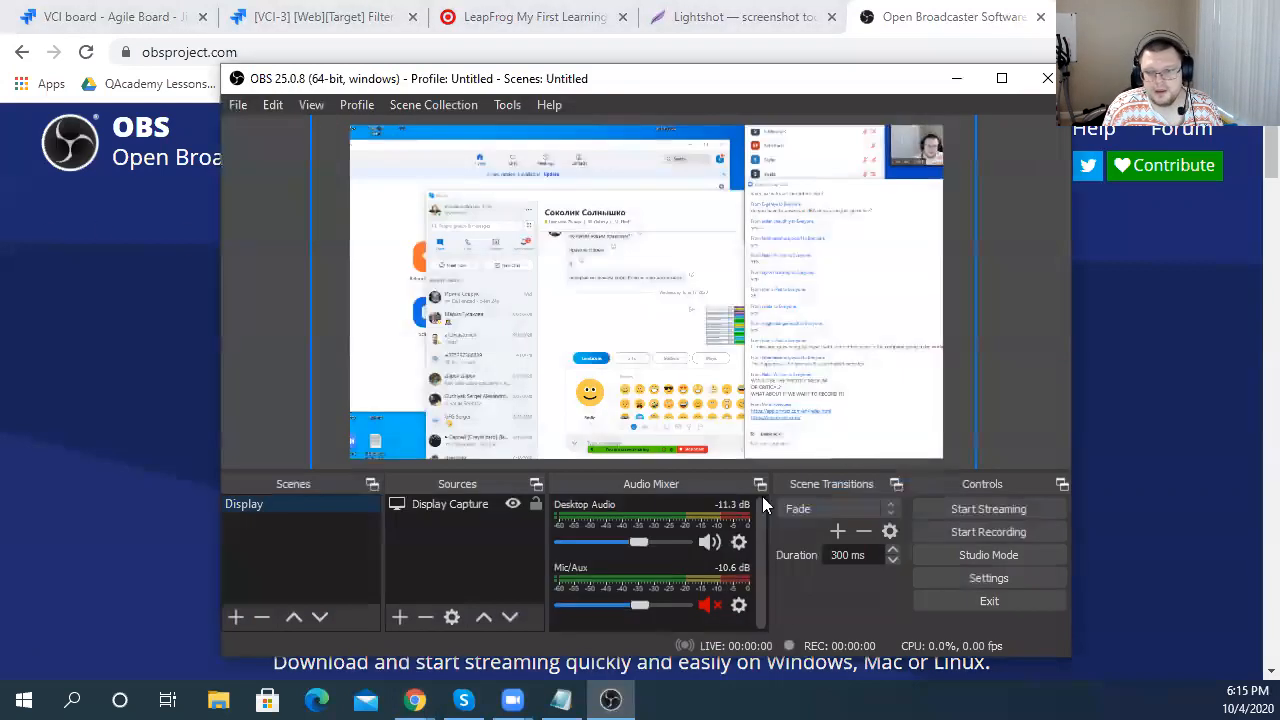
- Remove the existing Display Capture source from the Display scene and look over the source types that can be added
click(490, 506)
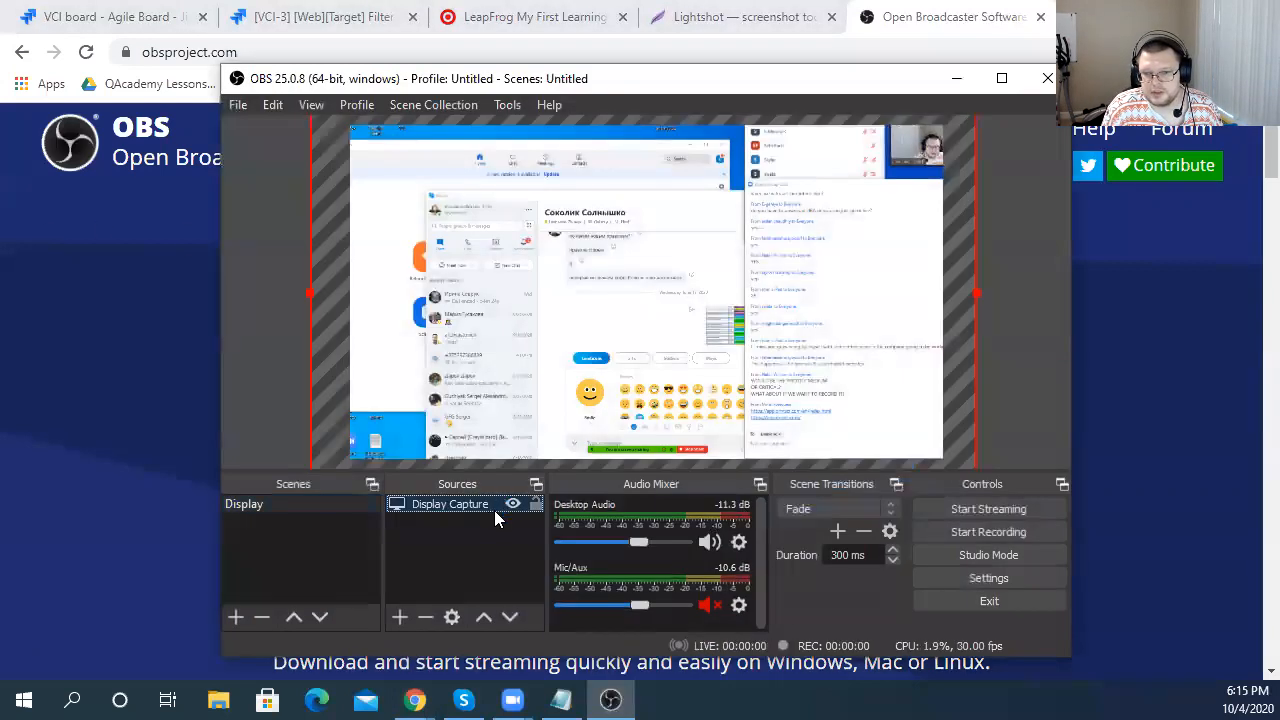
click(425, 617)
click(717, 400)
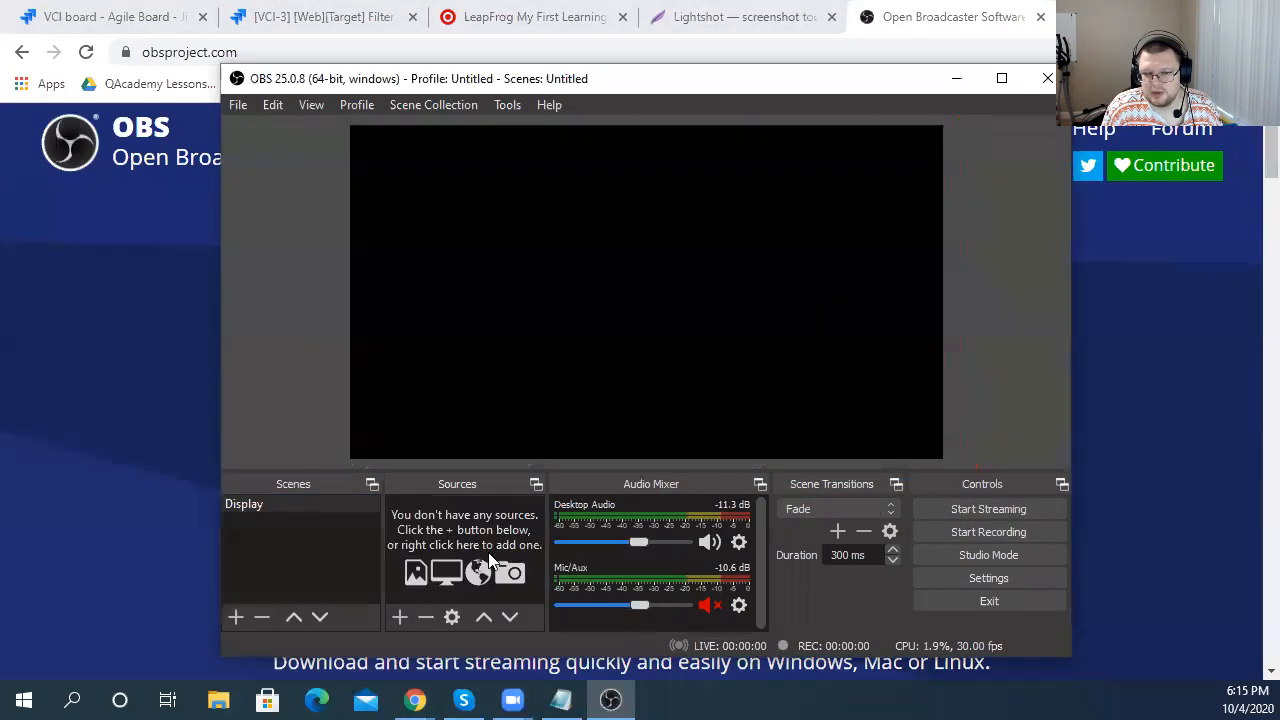
click(404, 621)
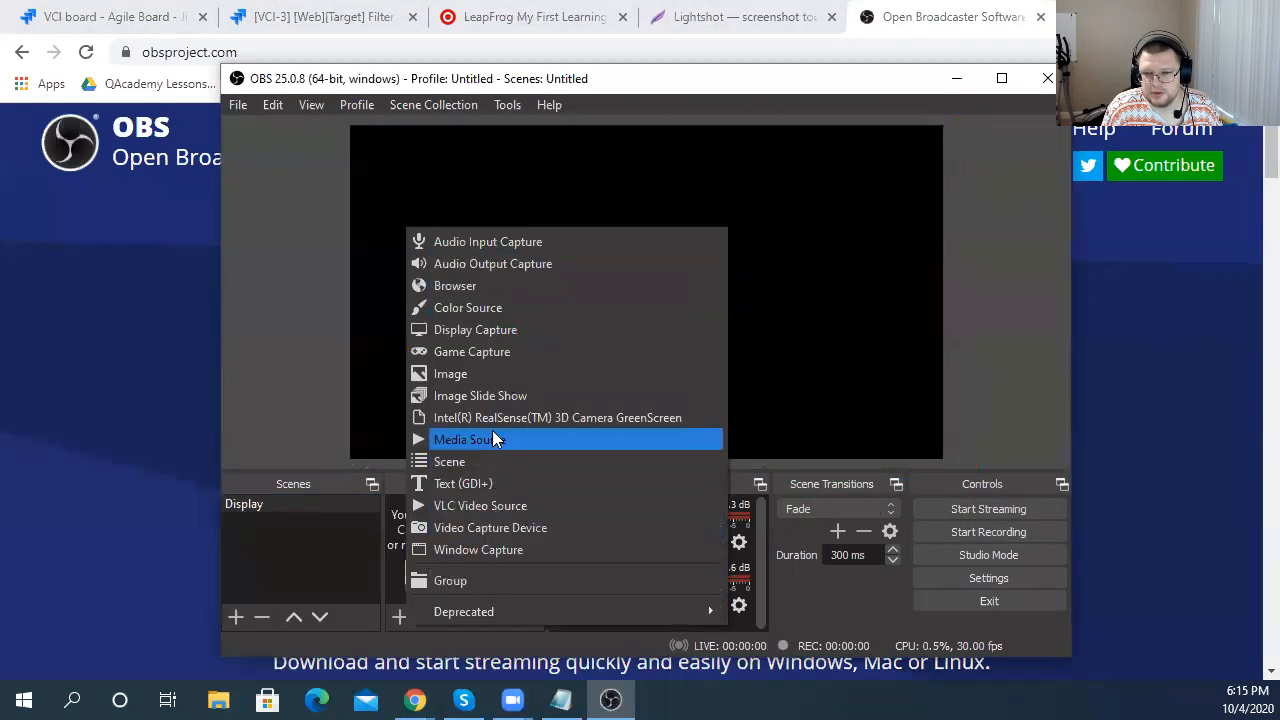
click(304, 558)
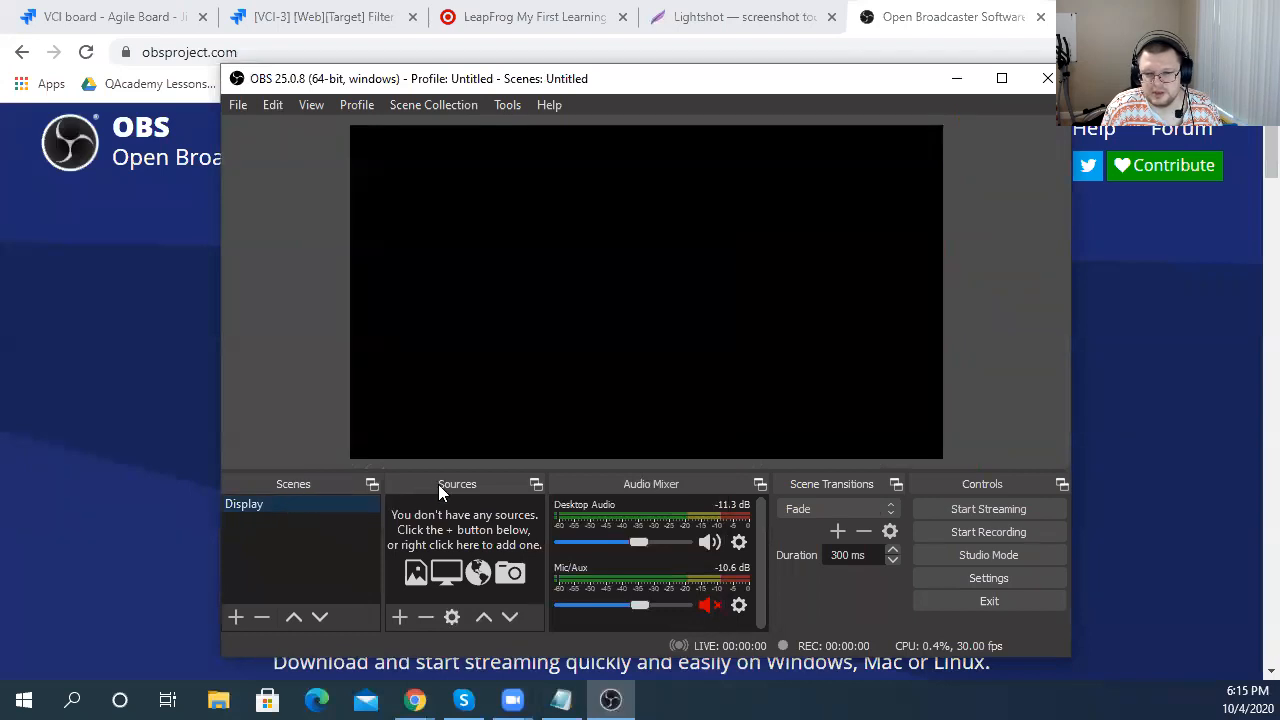
- Add a Display Capture source for Display 1: 1920x1080 @ 0,0 with cursor capture enabled
click(403, 617)
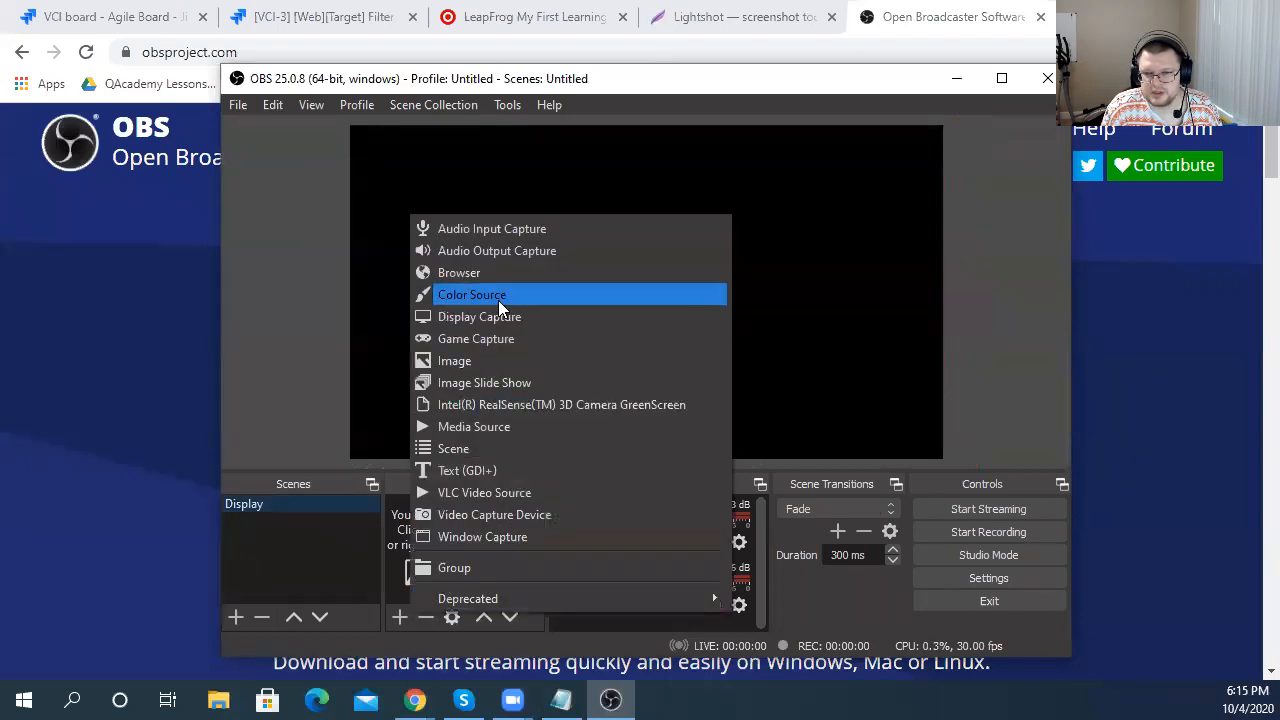
click(498, 318)
click(700, 511)
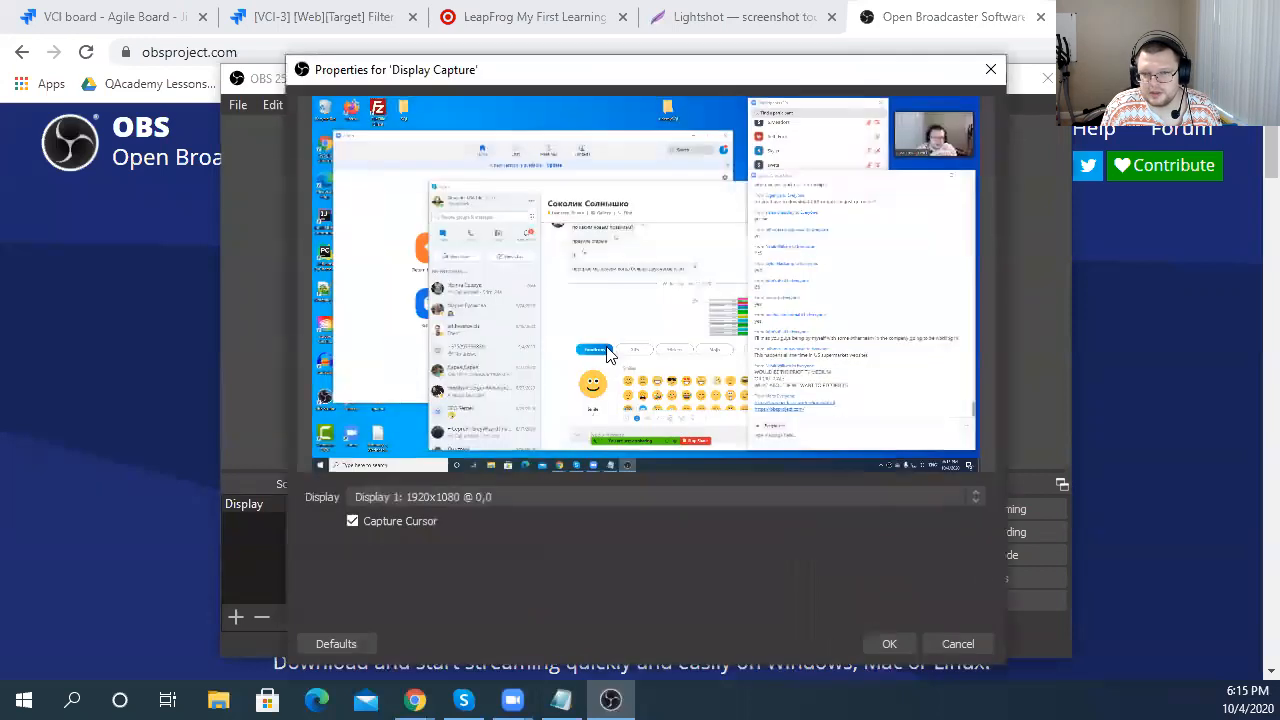
click(640, 497)
click(640, 497)
drag(683, 88, 467, 105)
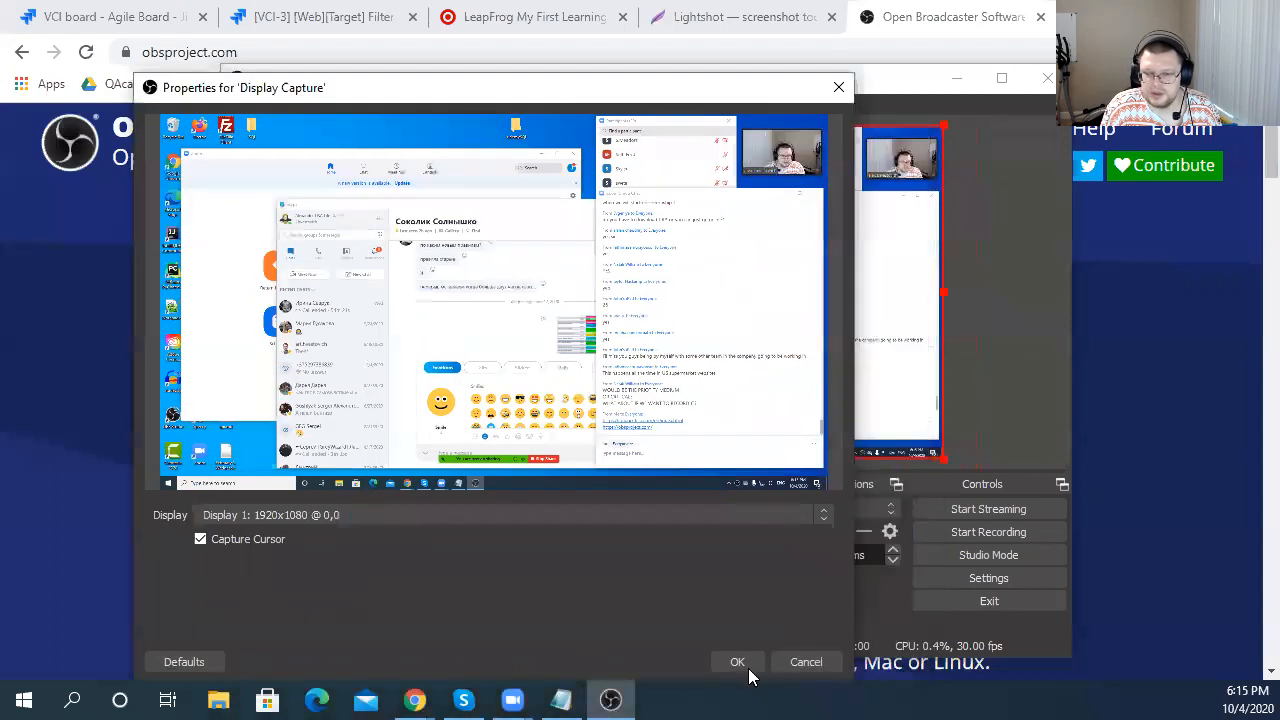
click(744, 662)
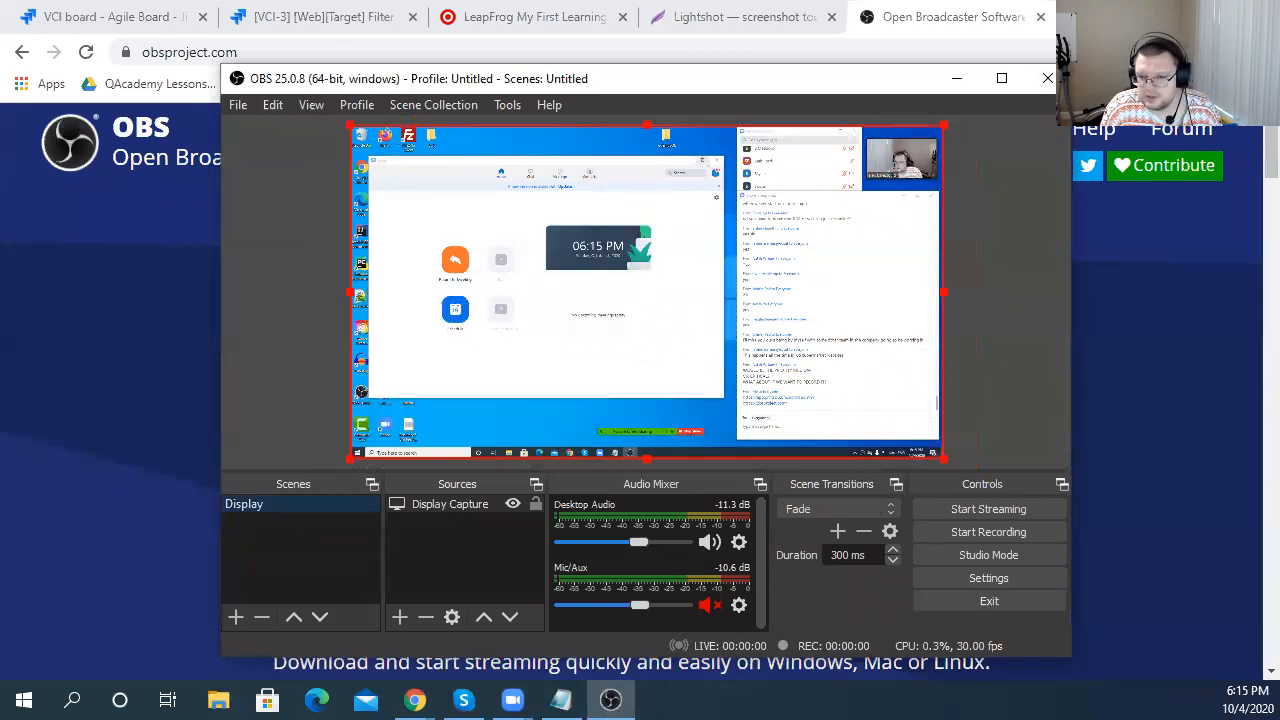
- Enlarge the display capture beyond the canvas and reposition it so the Zoom home window fills the frame
drag(944, 460, 1028, 513)
drag(746, 386, 640, 328)
drag(929, 457, 1250, 540)
drag(716, 330, 695, 281)
drag(505, 174, 508, 193)
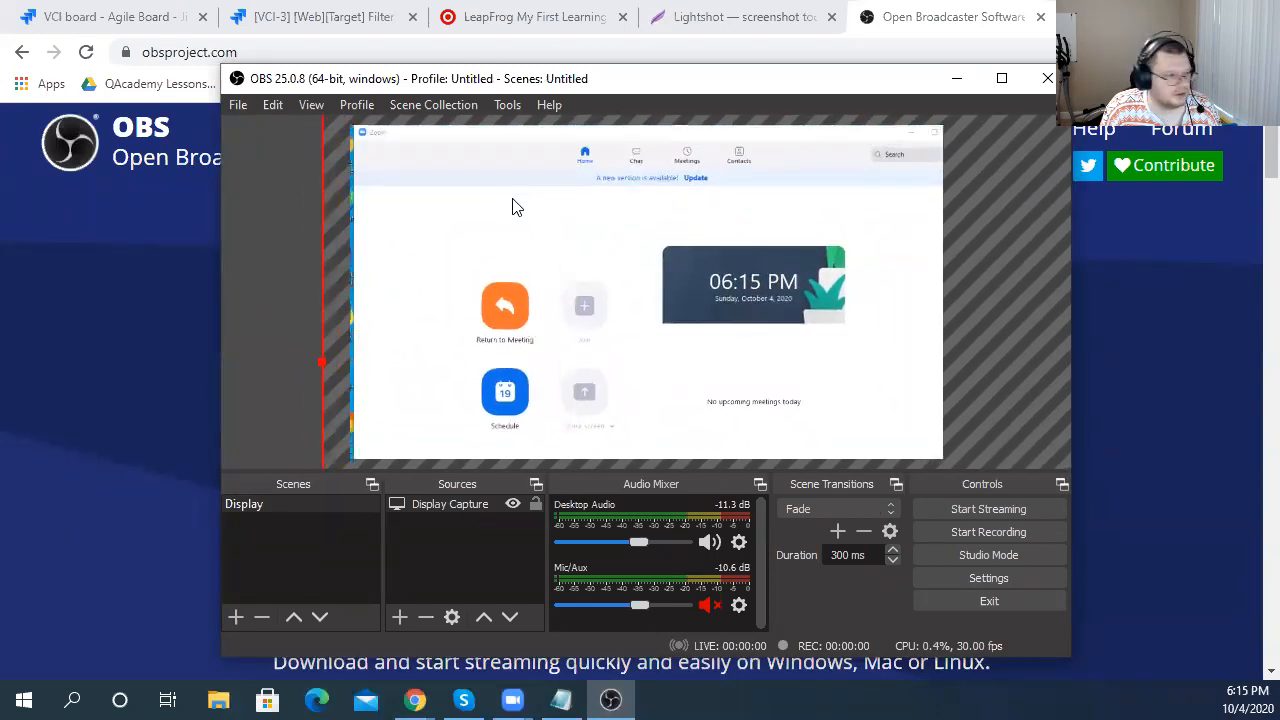
drag(608, 190, 593, 176)
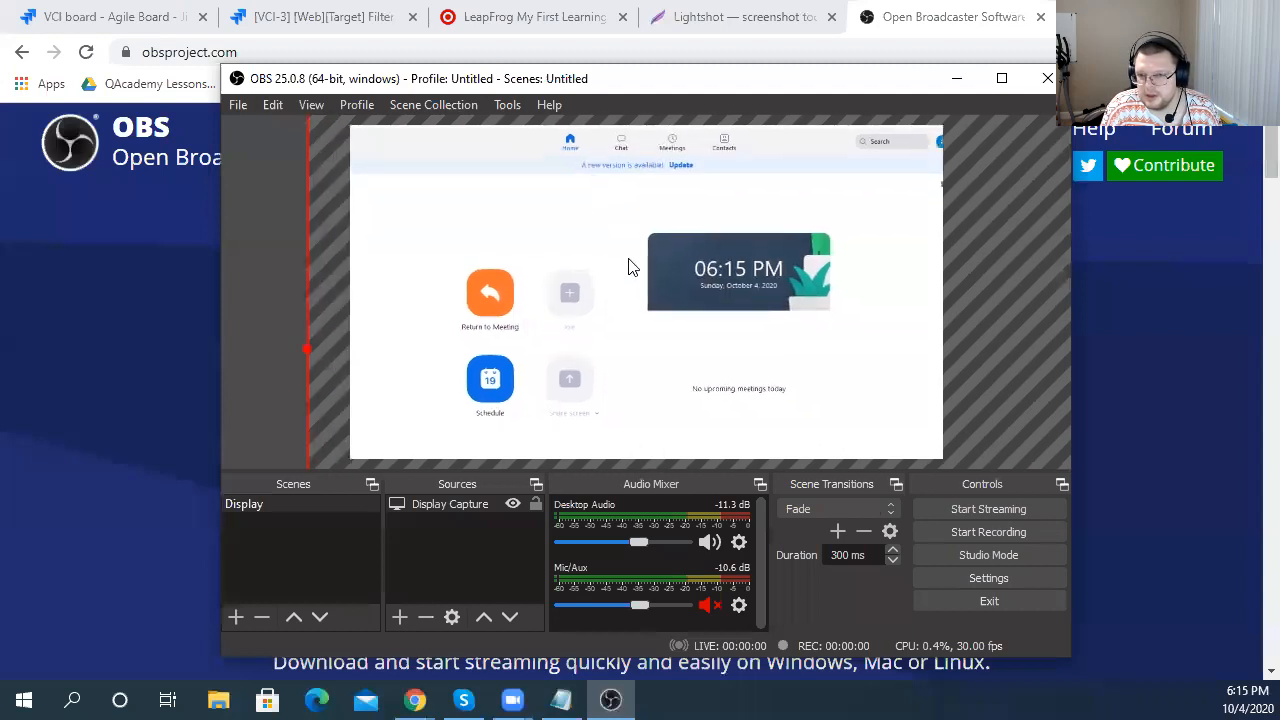
- Check the Display Capture source's properties without changing them
click(452, 617)
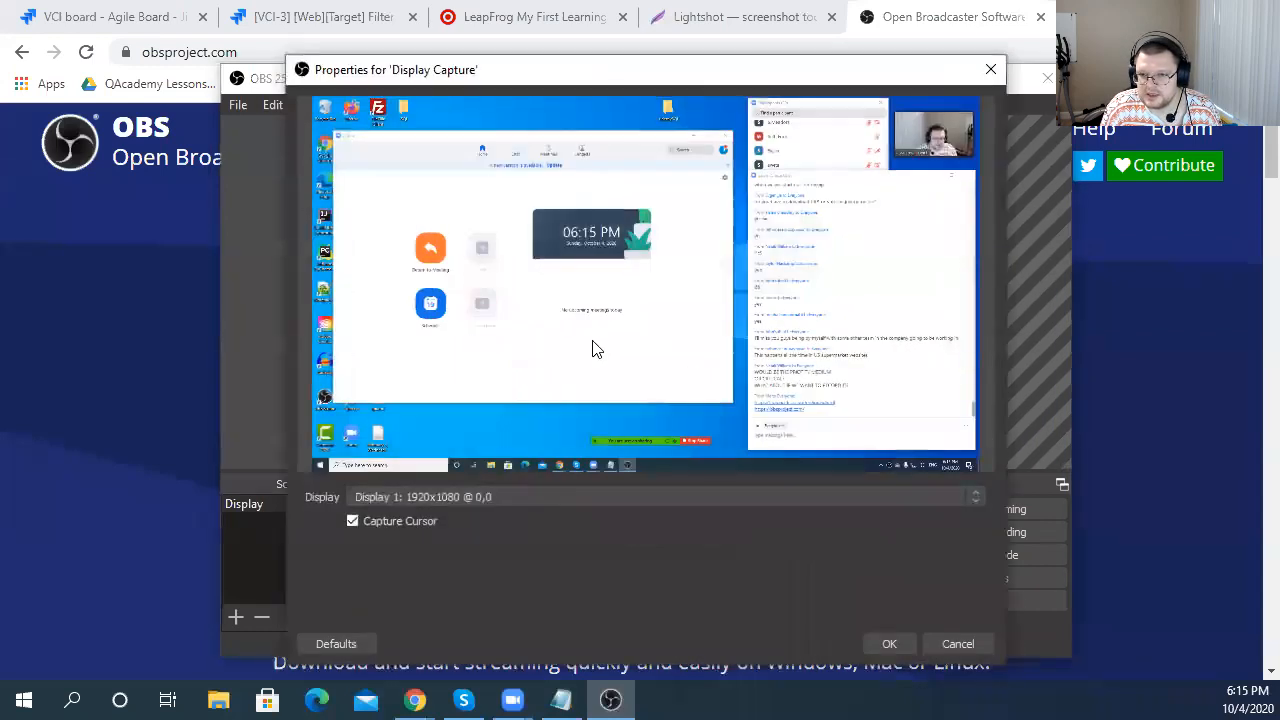
click(954, 645)
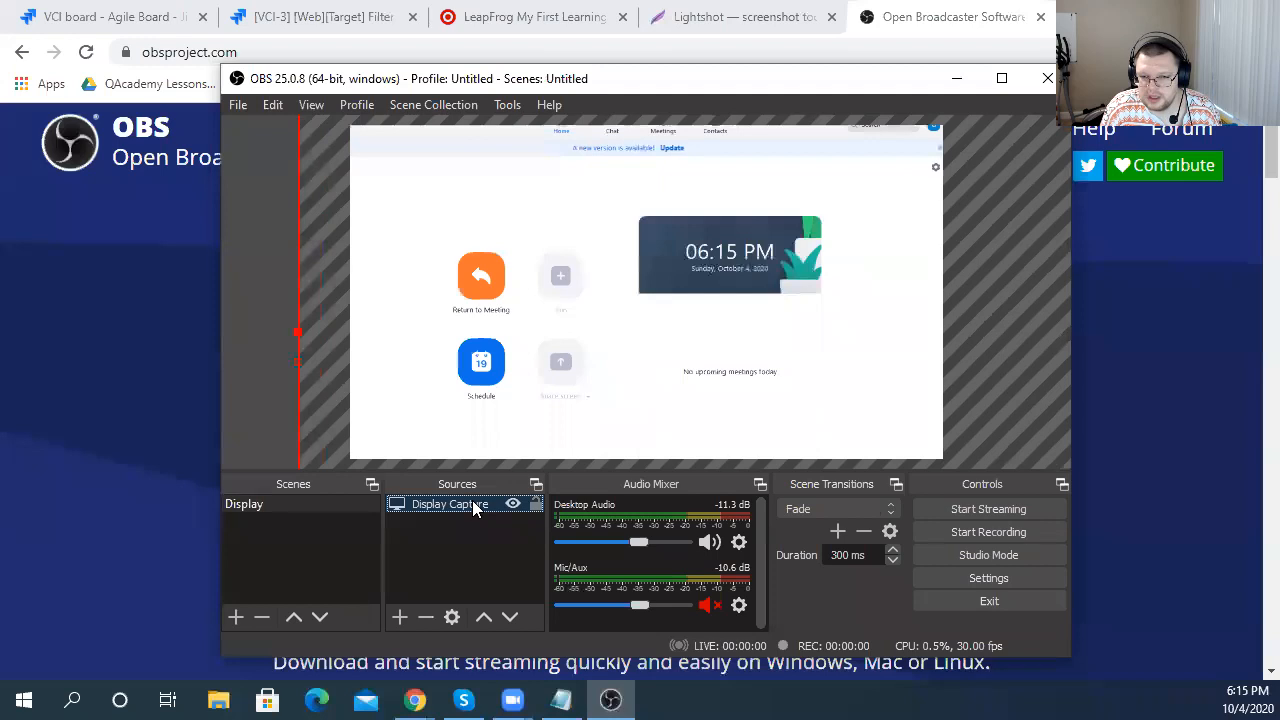
double_click(472, 502)
click(968, 640)
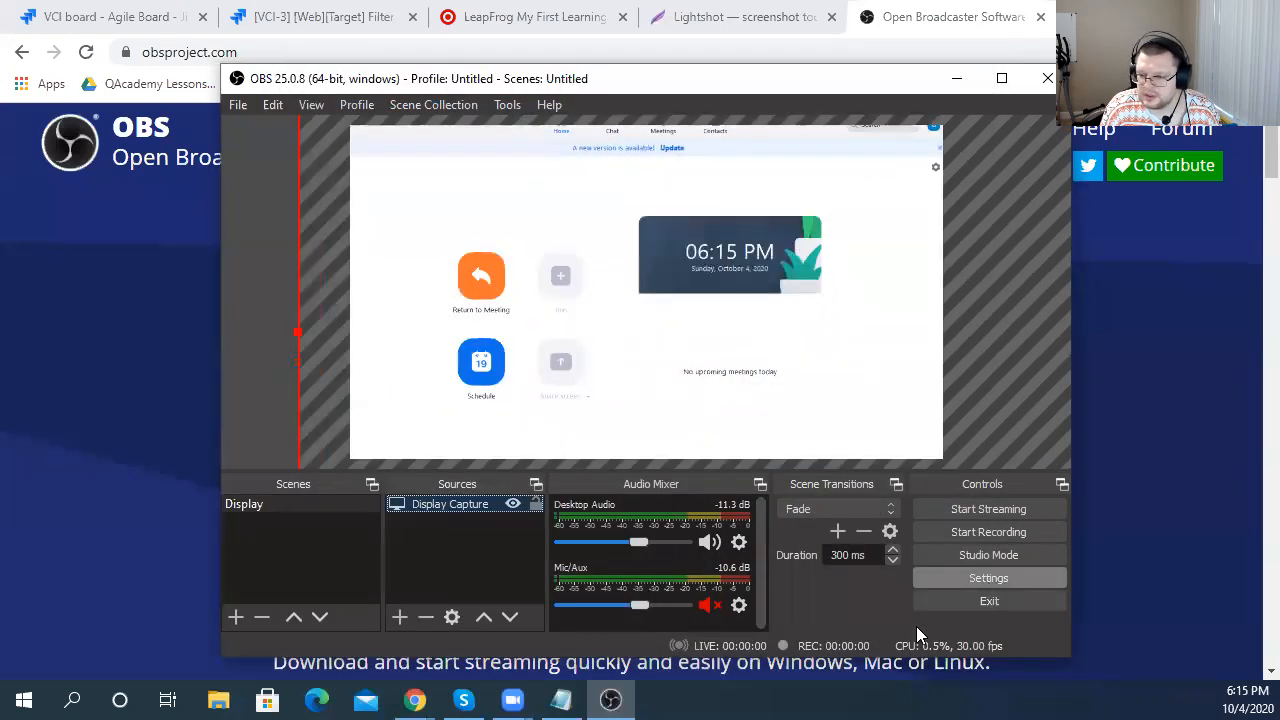
- Review the recording path, quality and format in the output settings
click(975, 576)
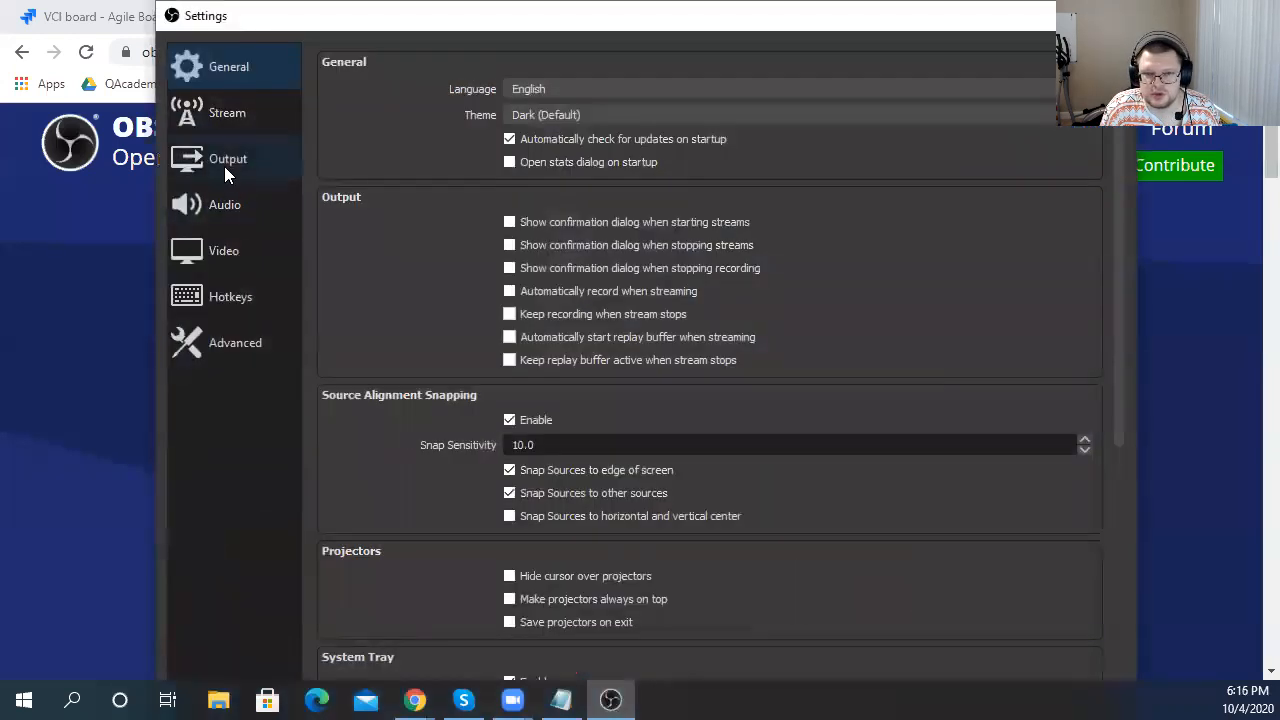
click(226, 166)
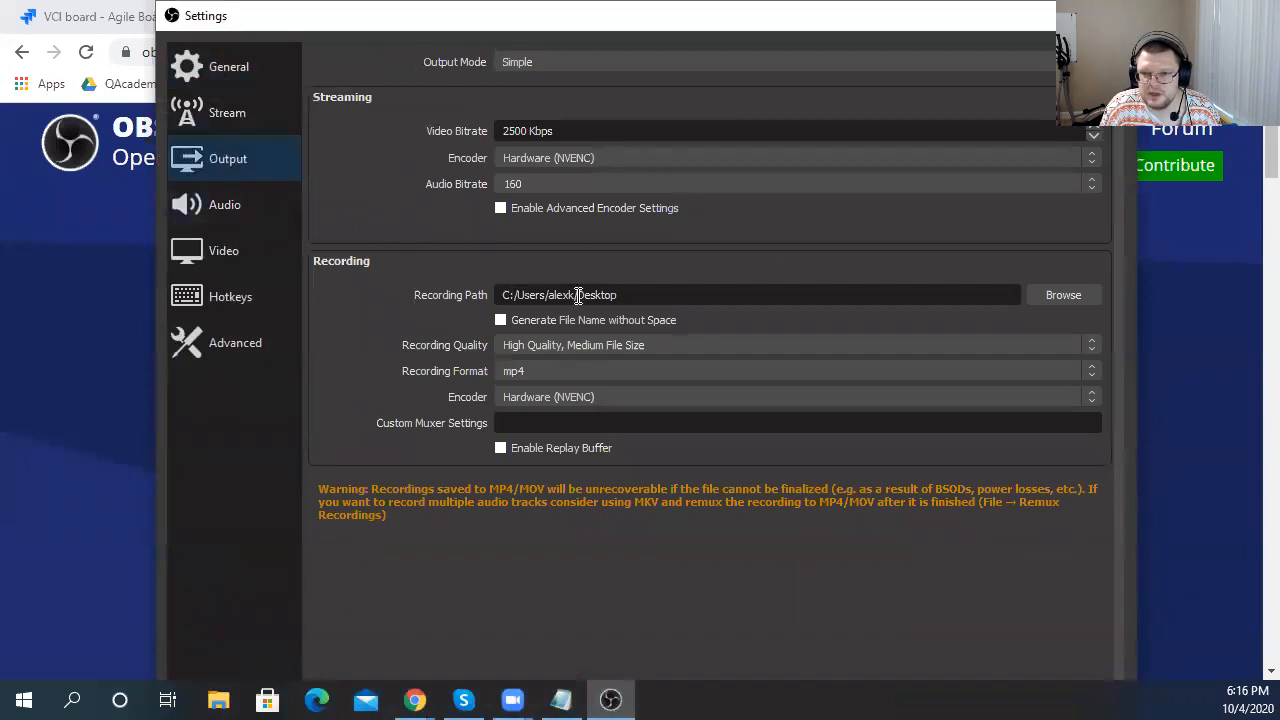
drag(628, 292, 484, 294)
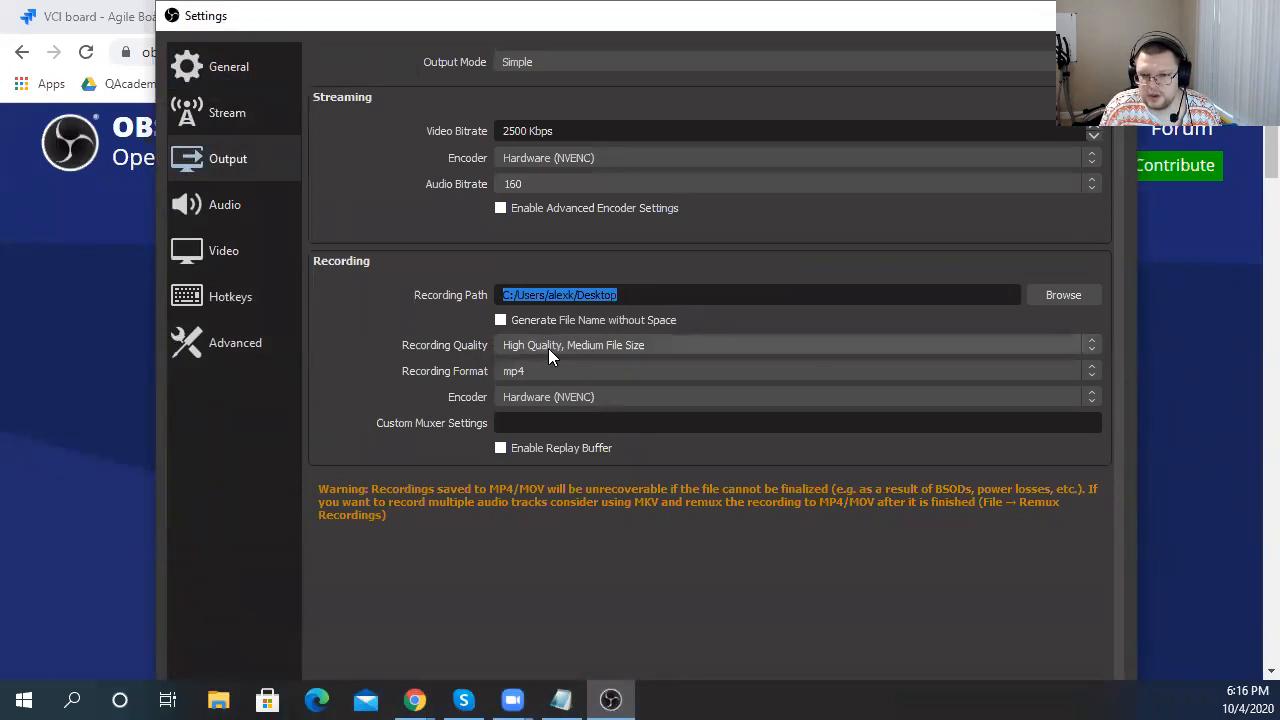
click(1113, 16)
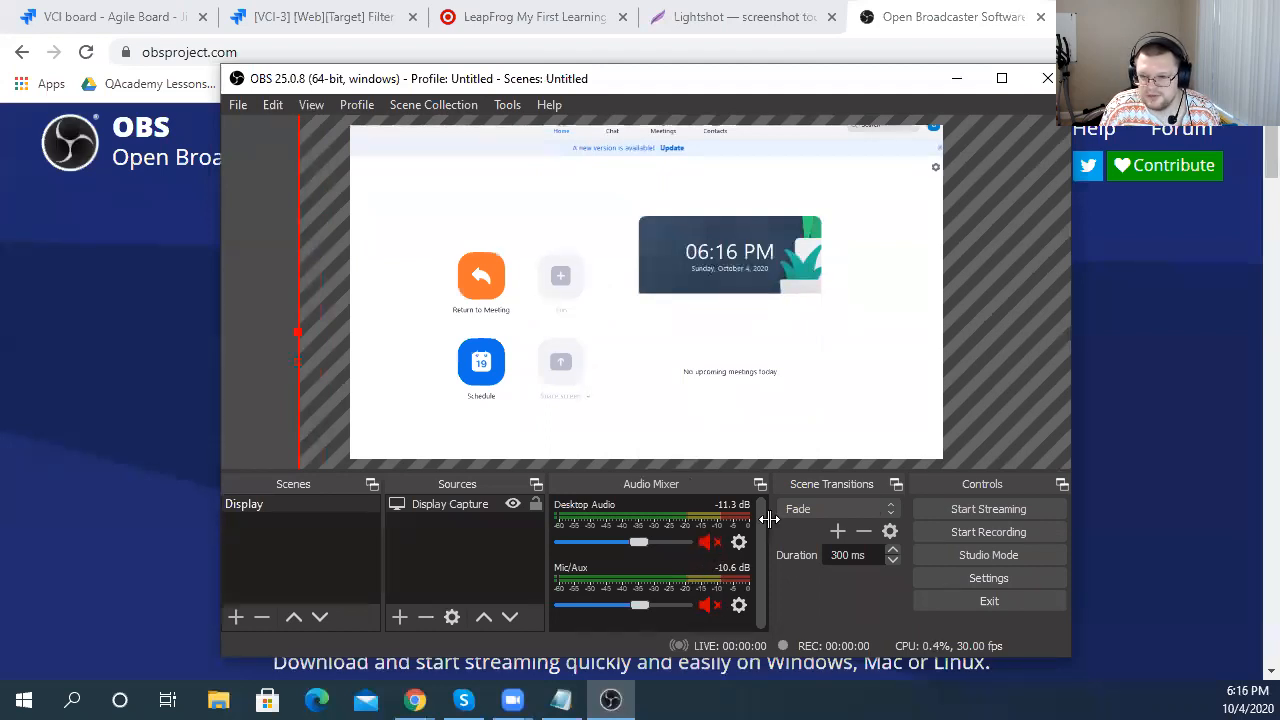
- Record a short clip of the captured display, stop the recording and minimize OBS
click(1024, 540)
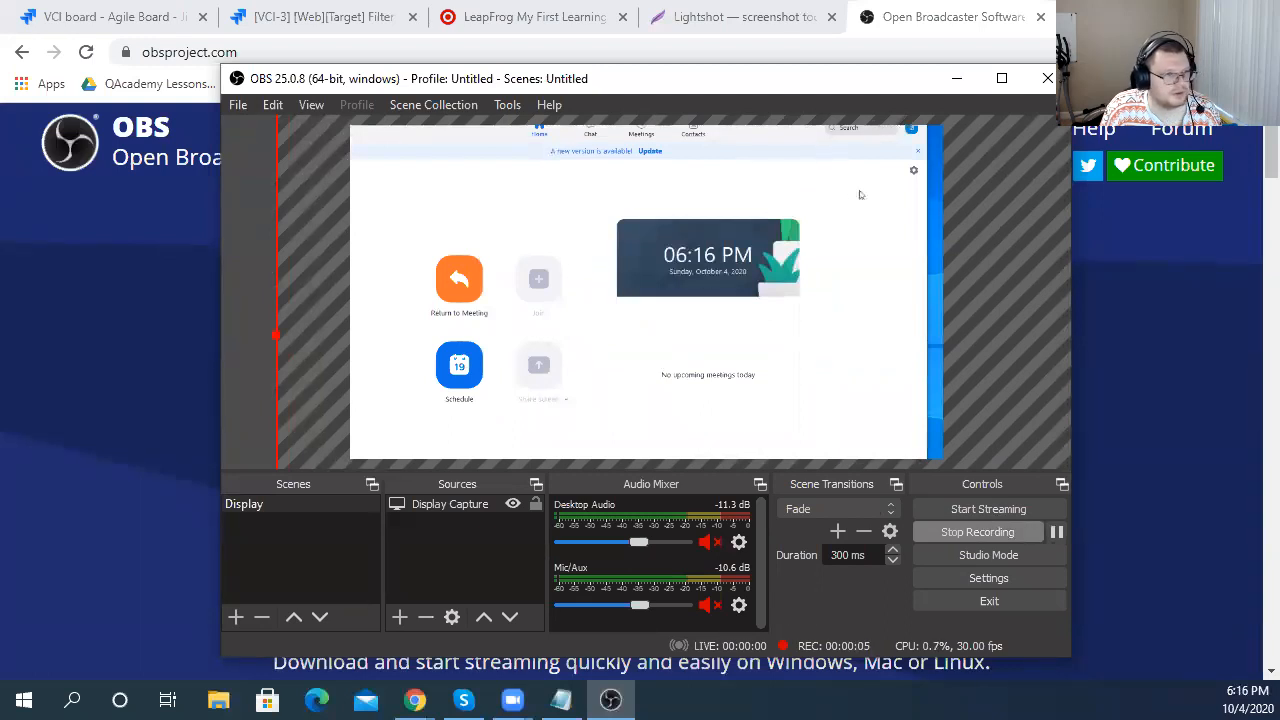
click(965, 536)
click(956, 78)
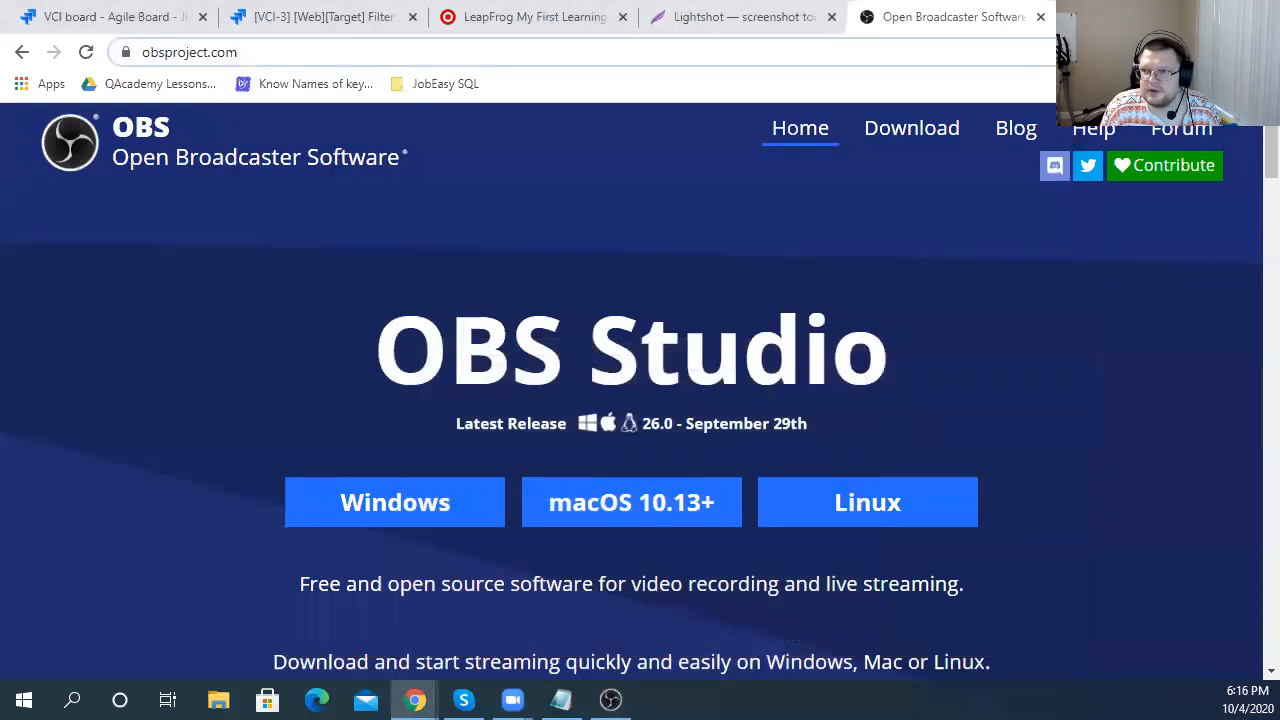
- Close the OBS website tab, shrink the browser window, and place the recorded MP4 on the visible desktop and open it
click(1041, 17)
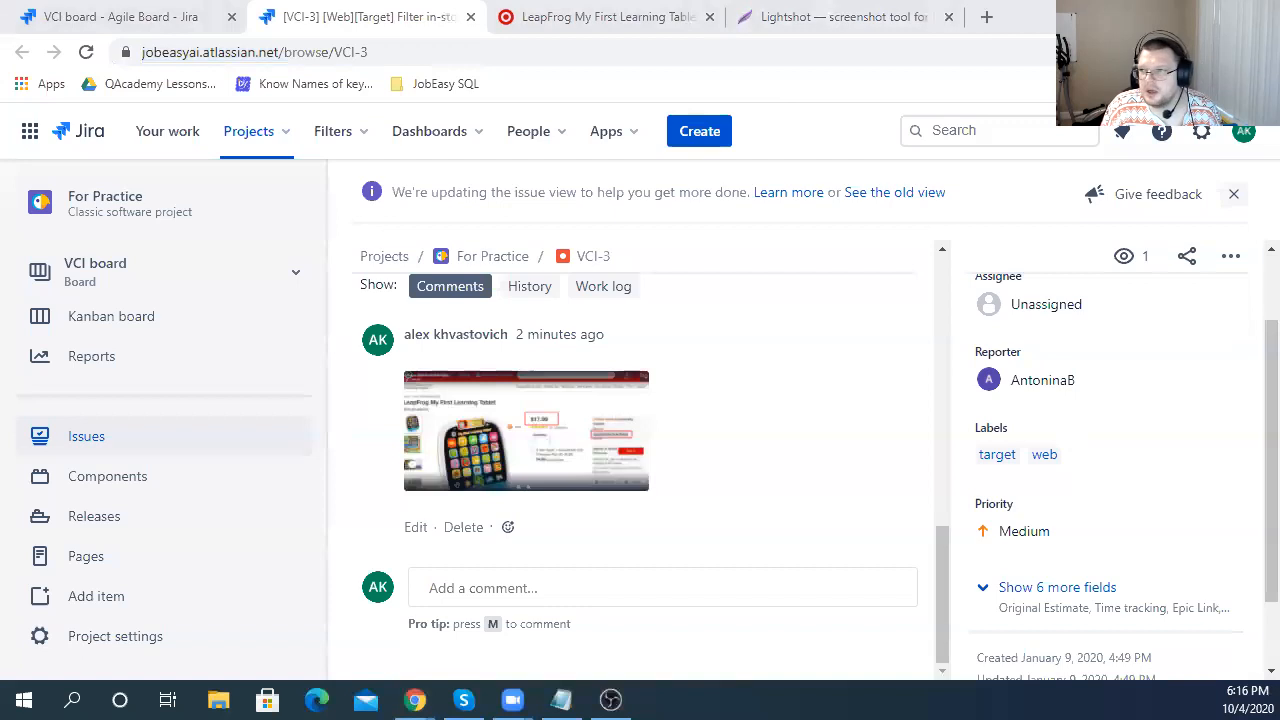
click(1211, 12)
click(1165, 12)
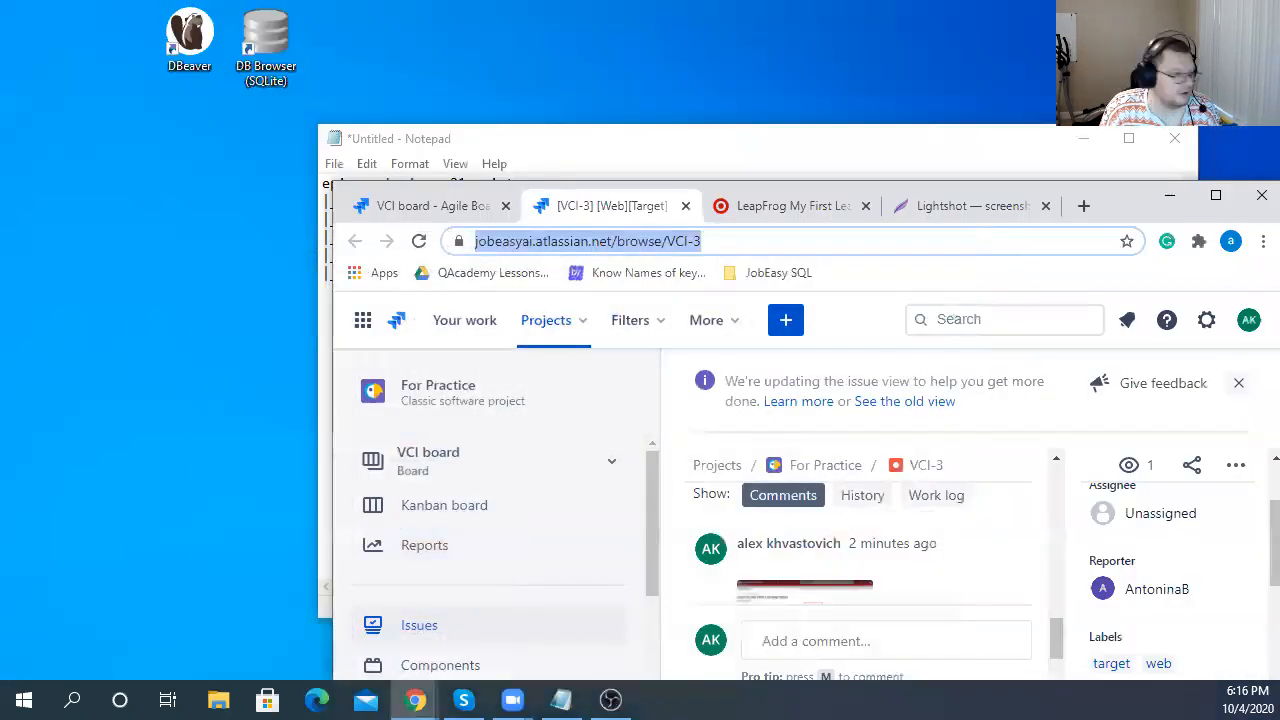
drag(480, 241, 575, 55)
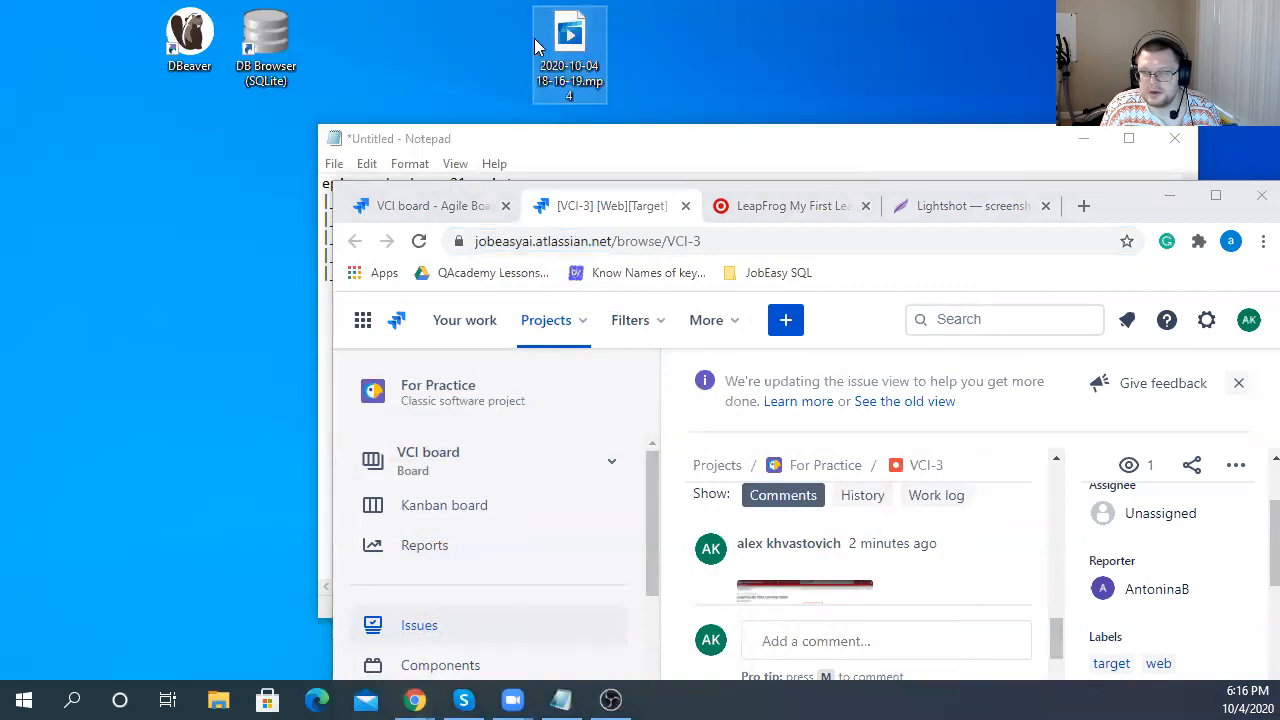
double_click(578, 33)
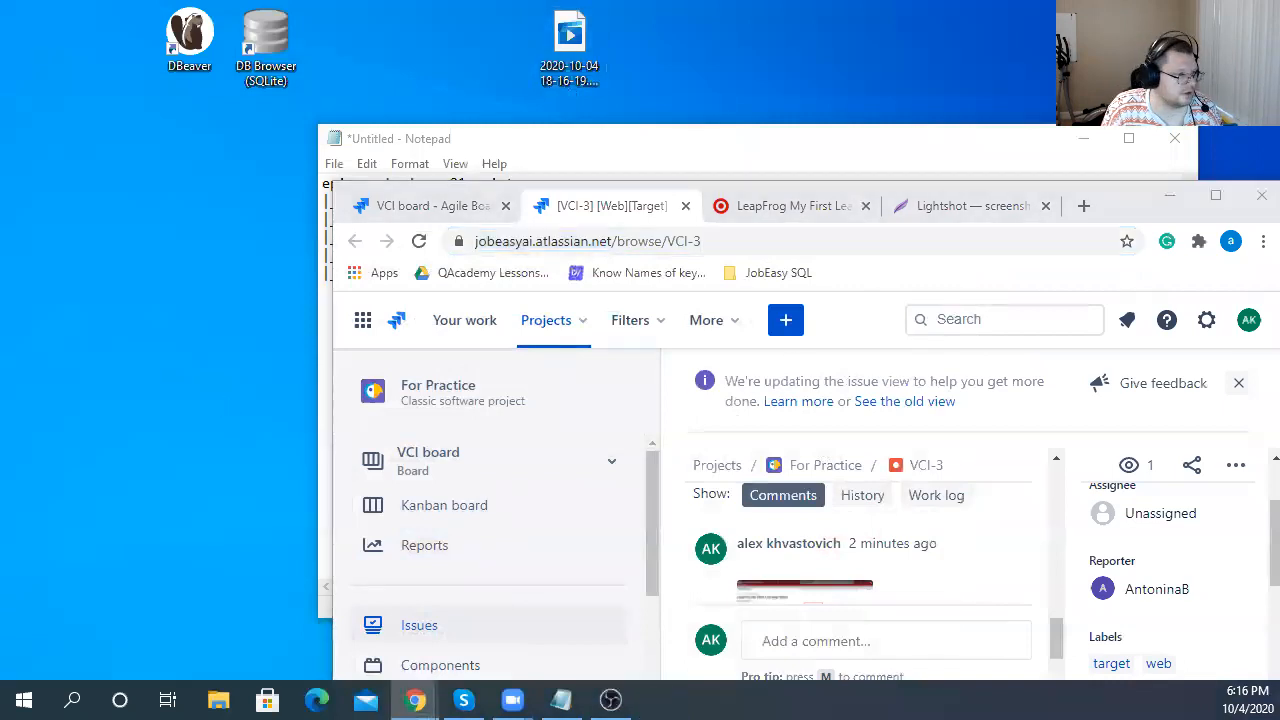
- Close the untitled Notepad notes without saving and maximize the browser window showing VCI-3
click(929, 142)
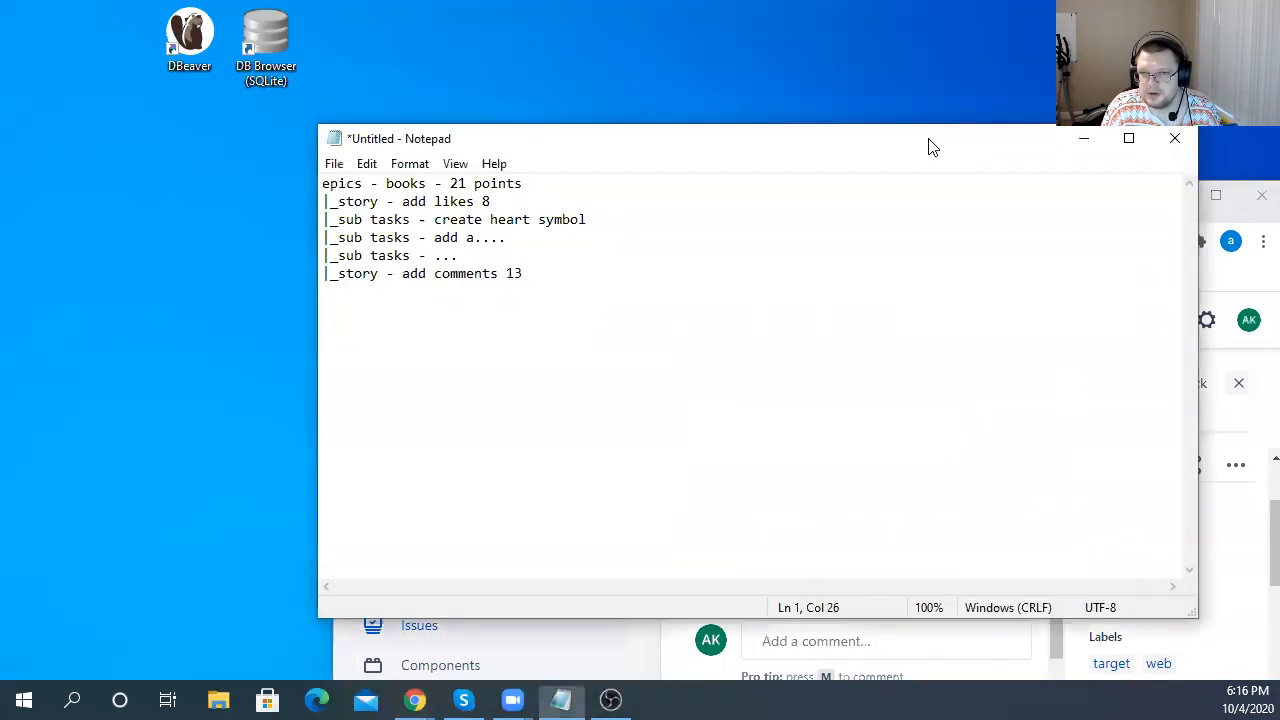
click(1160, 137)
click(690, 352)
drag(1008, 180, 760, 2)
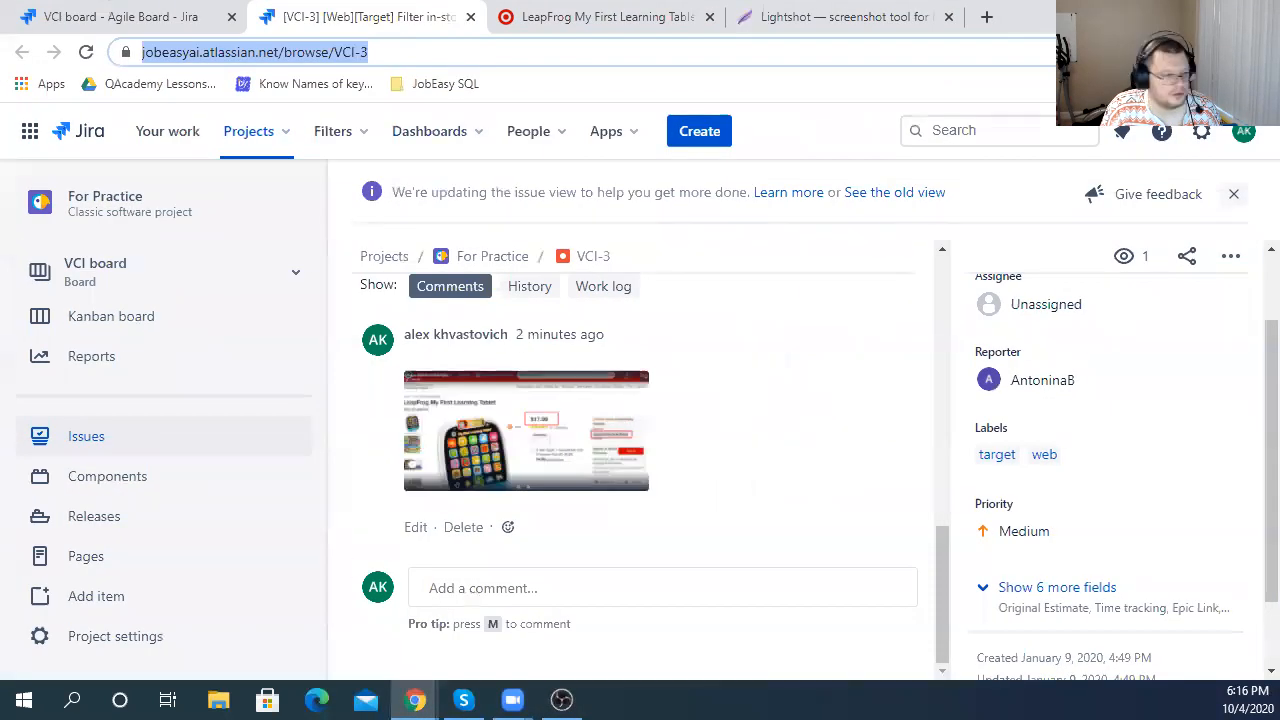
drag(638, 712, 808, 497)
click(537, 592)
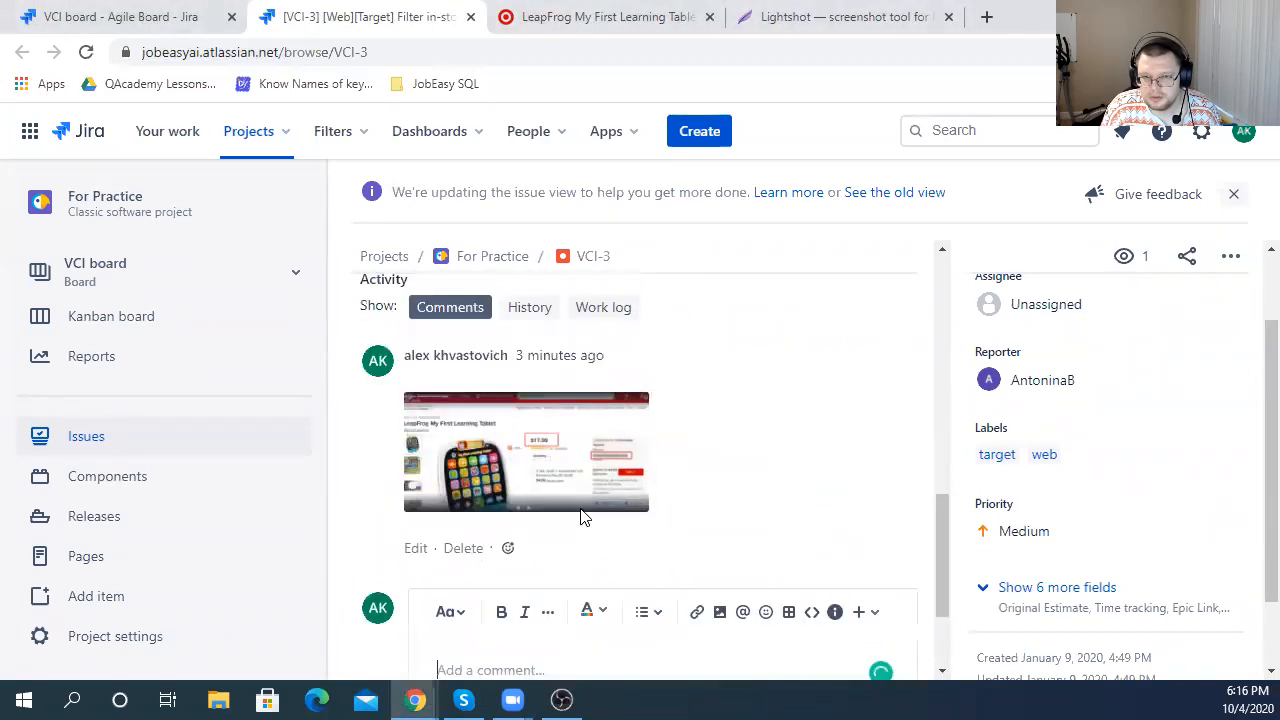
scroll(558, 477, up, 2)
click(460, 400)
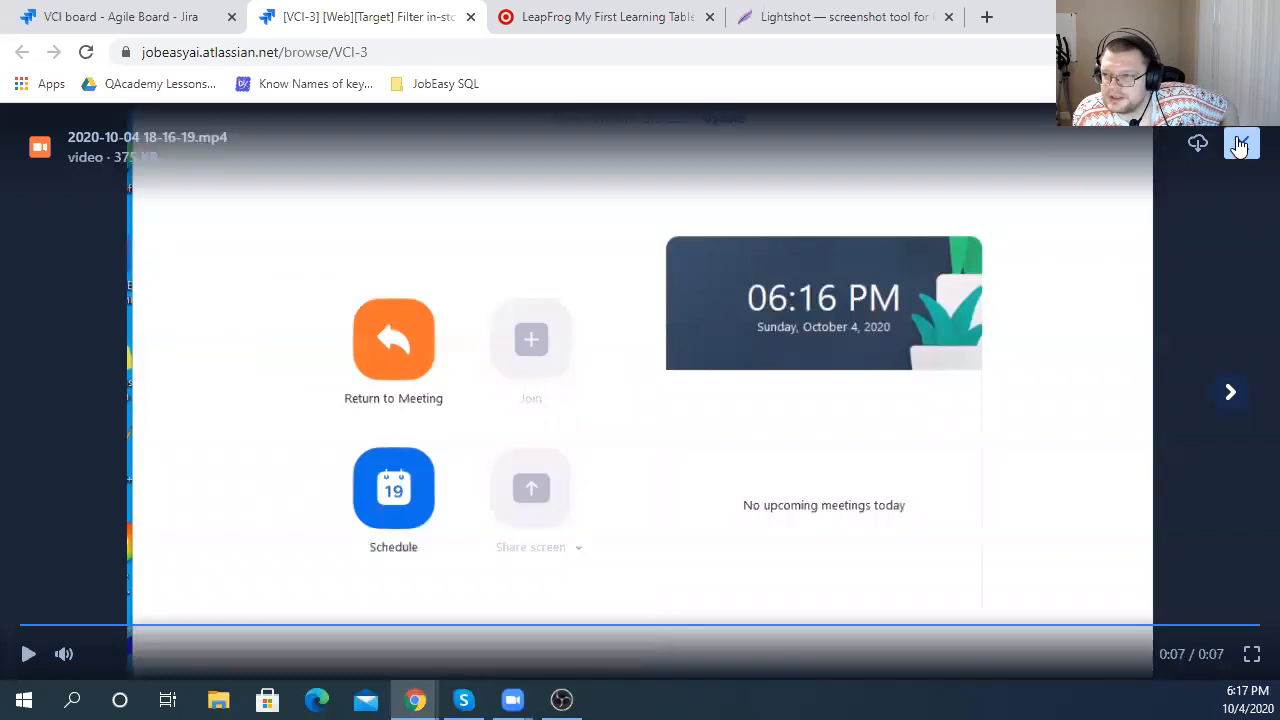
click(1240, 146)
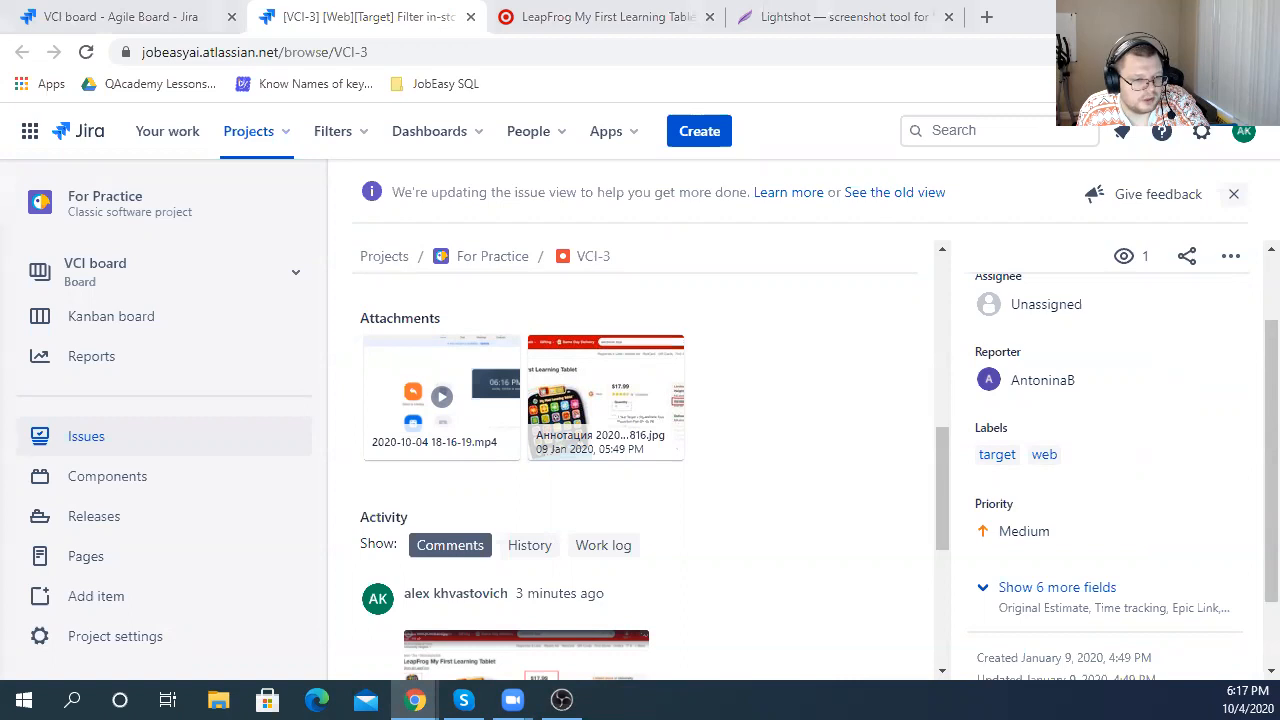
- Look over VCI-3's priority options, and review its title, description and steps to reproduce
scroll(1014, 523, down, 1)
click(1040, 442)
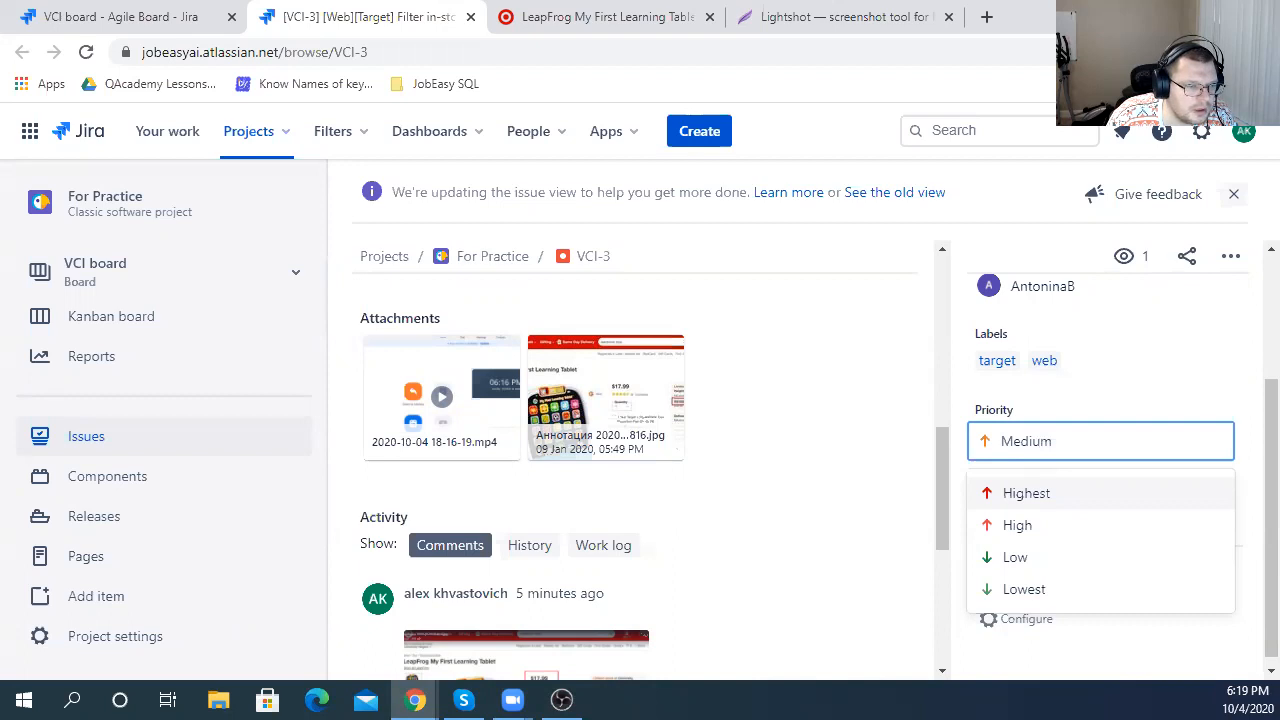
key(Escape)
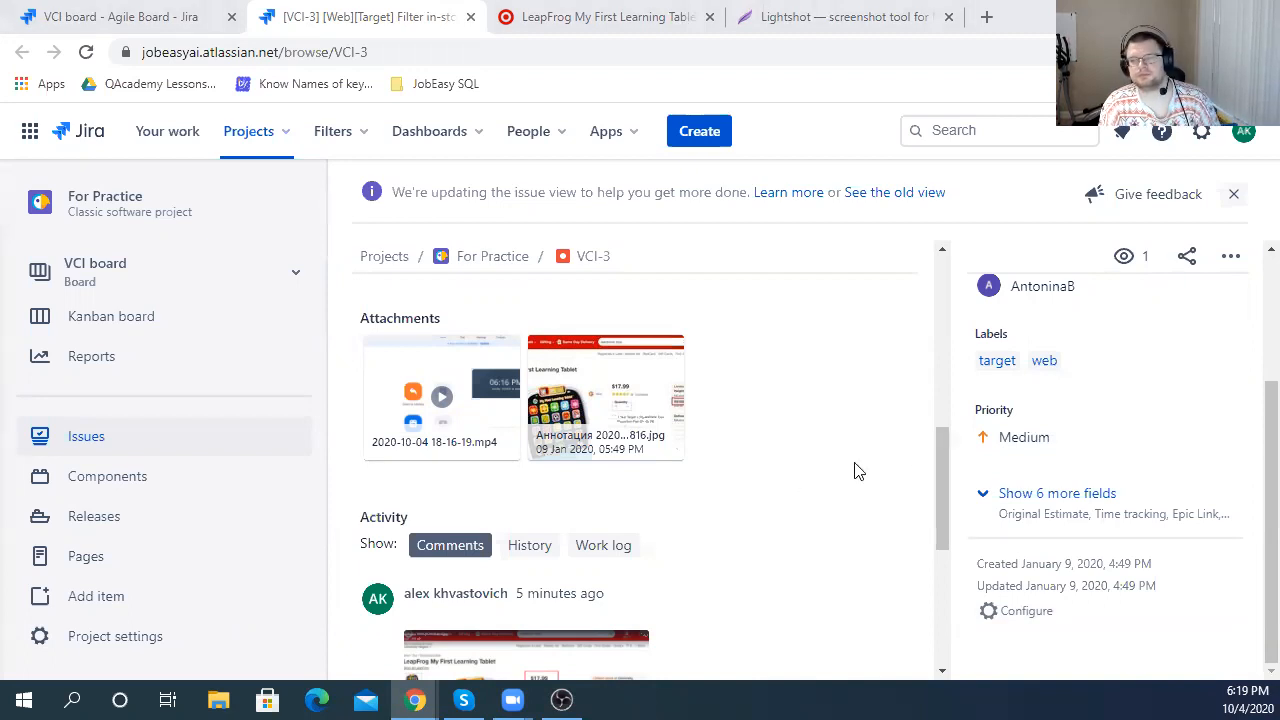
scroll(800, 500, up, 8)
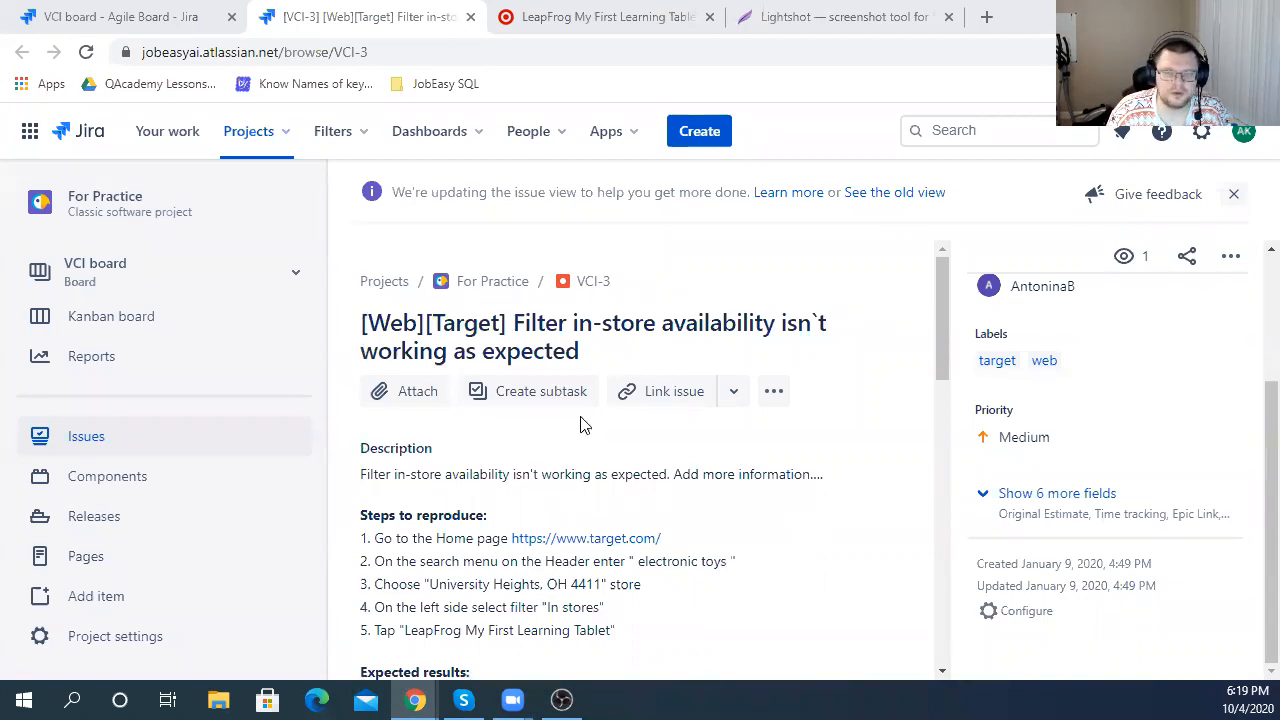
scroll(608, 428, down, 1)
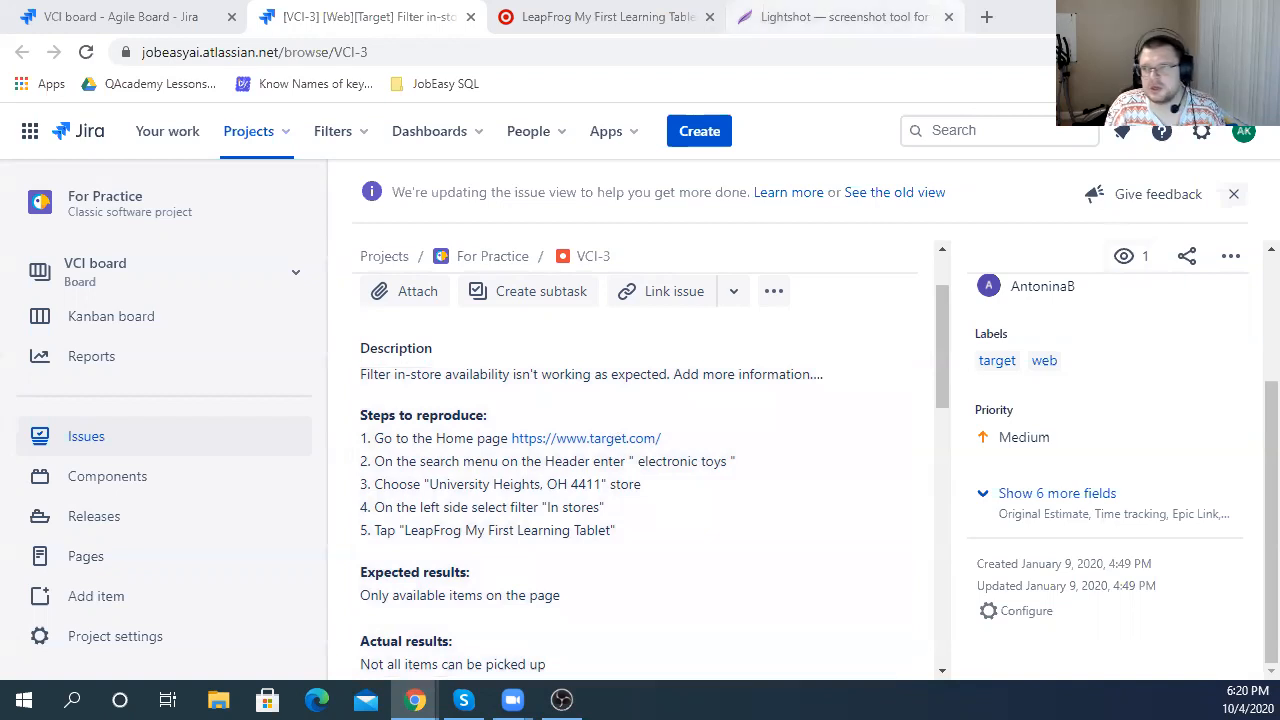
- Open grammarly.com in a new browser tab and select the page's address
click(987, 17)
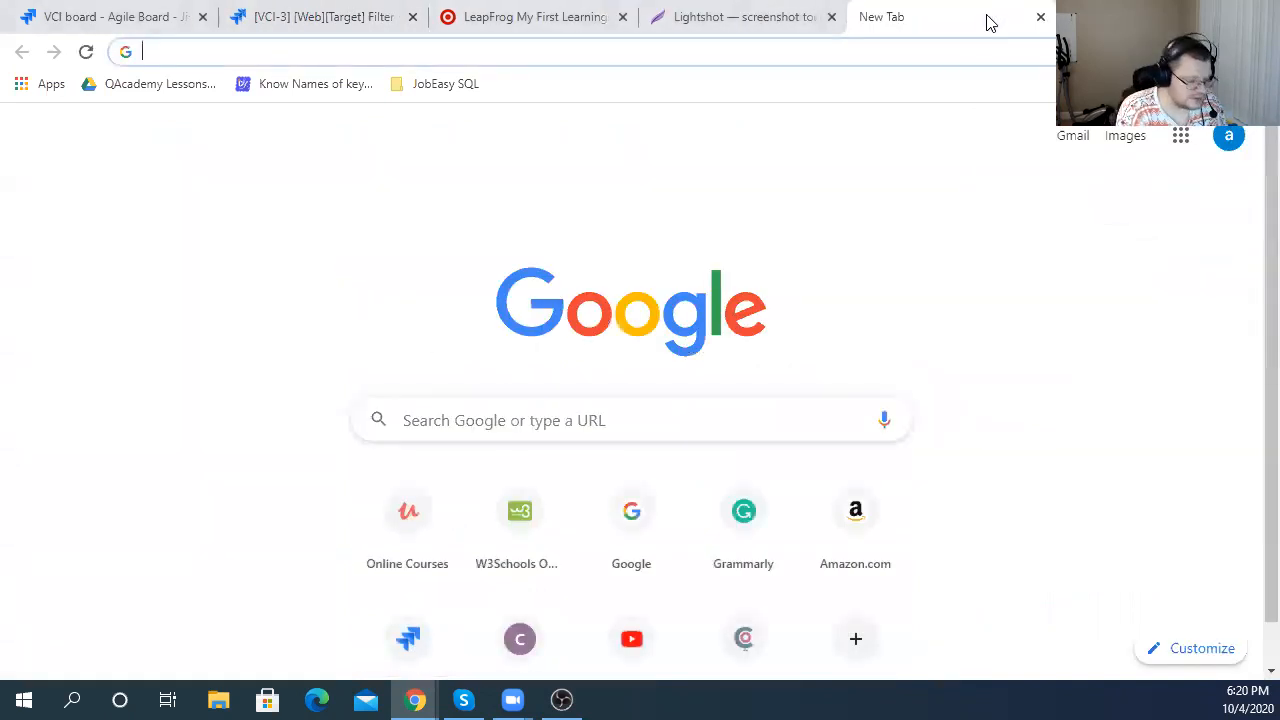
text(grammarly.com)
key(Return)
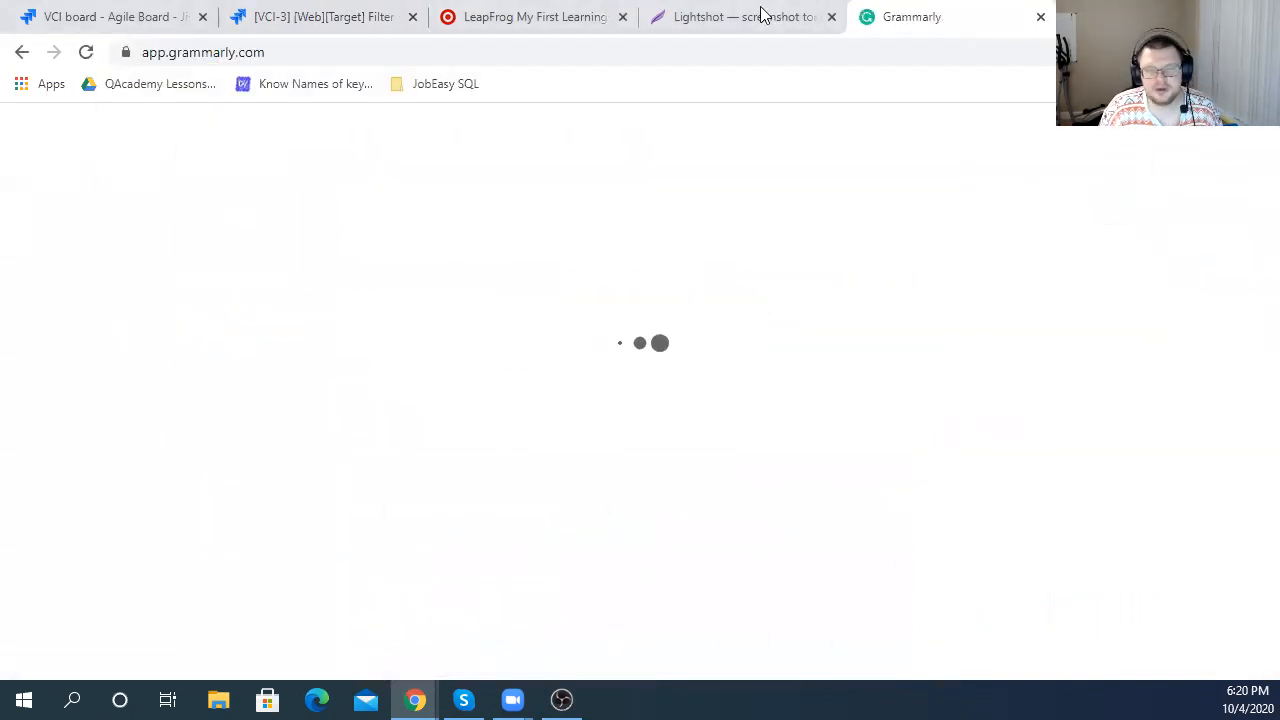
click(212, 54)
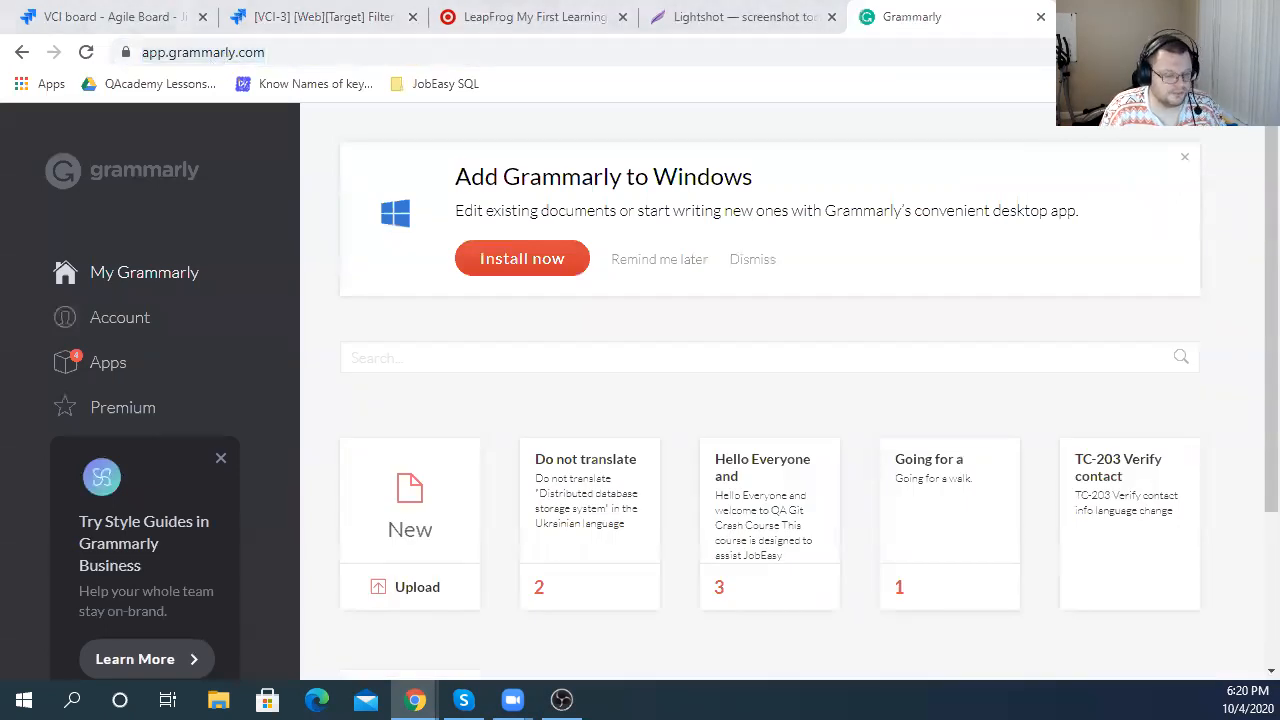
- Close the Grammarly tab and remove the word "the" before "Home page" in step 1 of VCI-3's description
click(1040, 16)
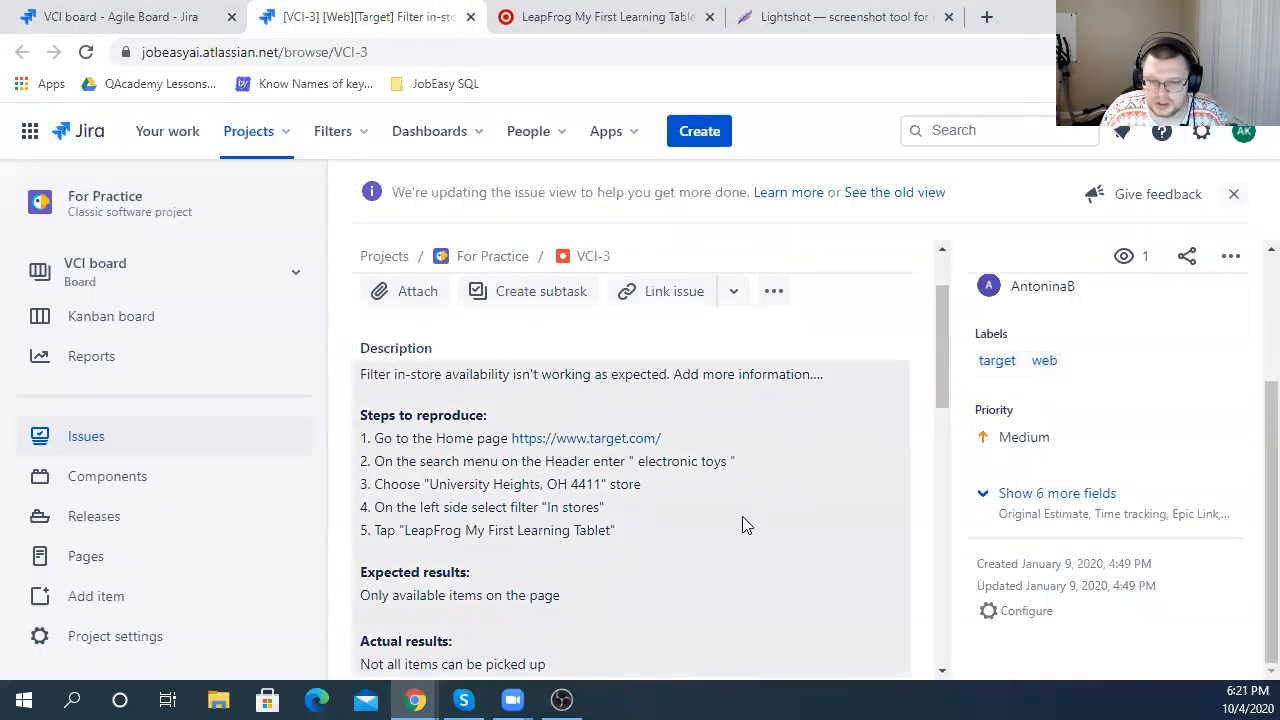
click(742, 516)
click(469, 507)
key(BackSpace)
key(BackSpace)
key(BackSpace)
key(BackSpace)
key(BackSpace)
text(H)
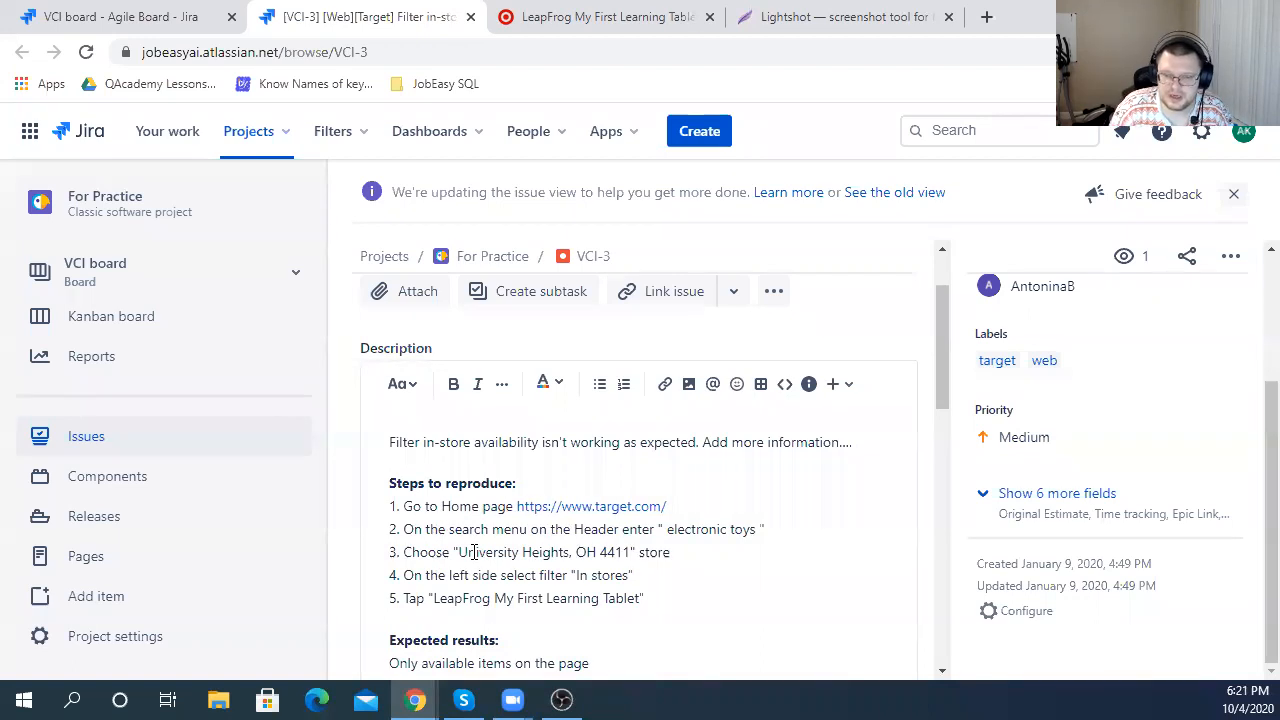
- Add the nonsense word "jhjhj" after the target.com link in step 1 of the steps to reproduce
scroll(674, 586, down, 3)
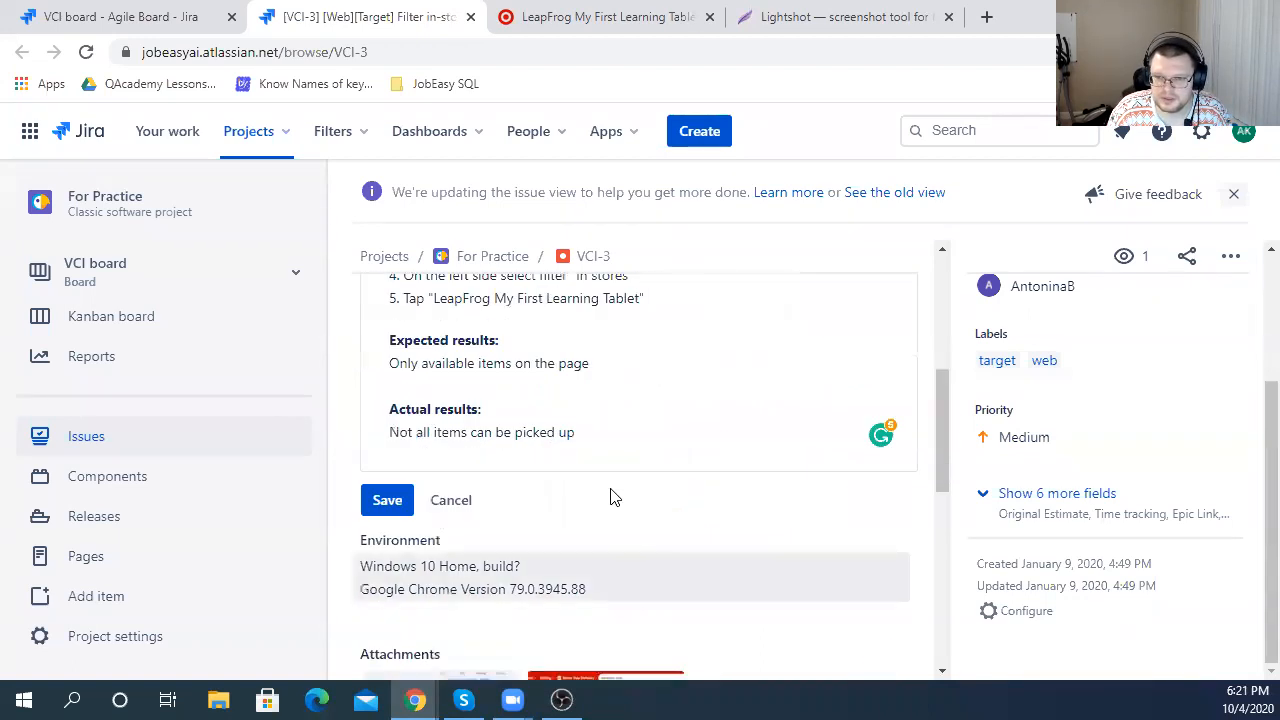
scroll(612, 499, up, 2)
click(503, 493)
scroll(388, 598, down, 2)
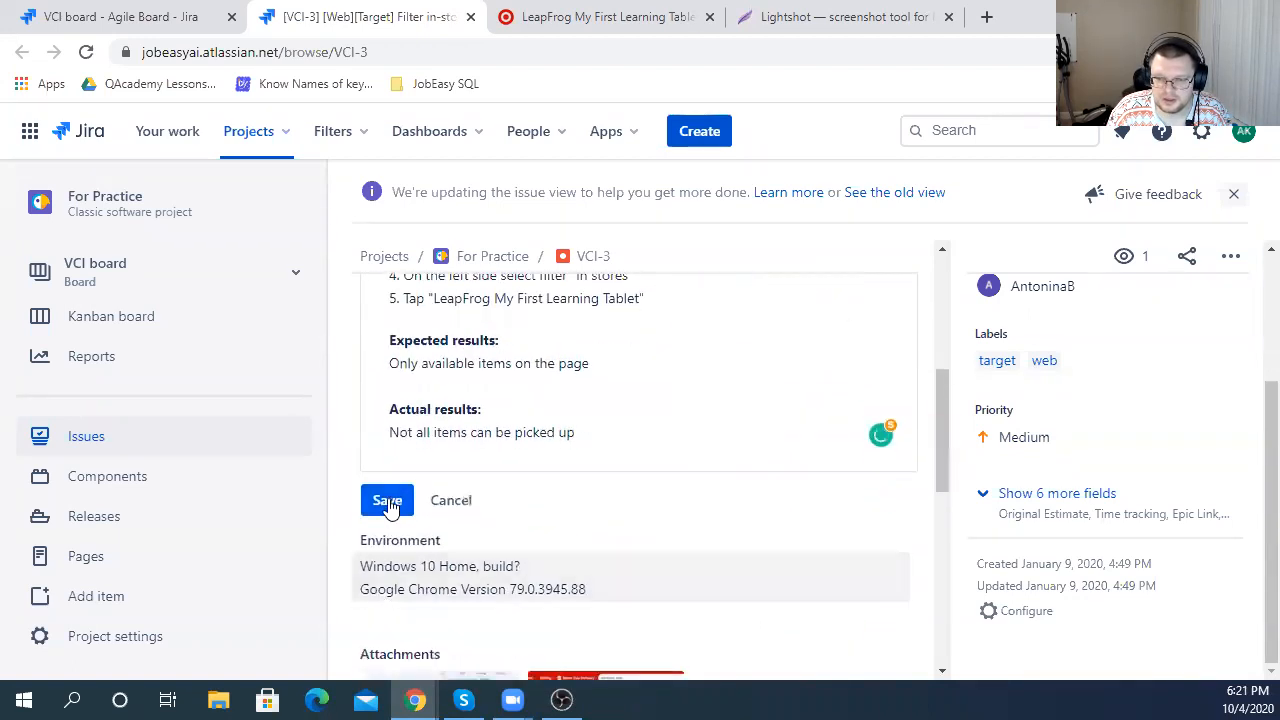
click(388, 502)
scroll(629, 463, up, 2)
click(449, 386)
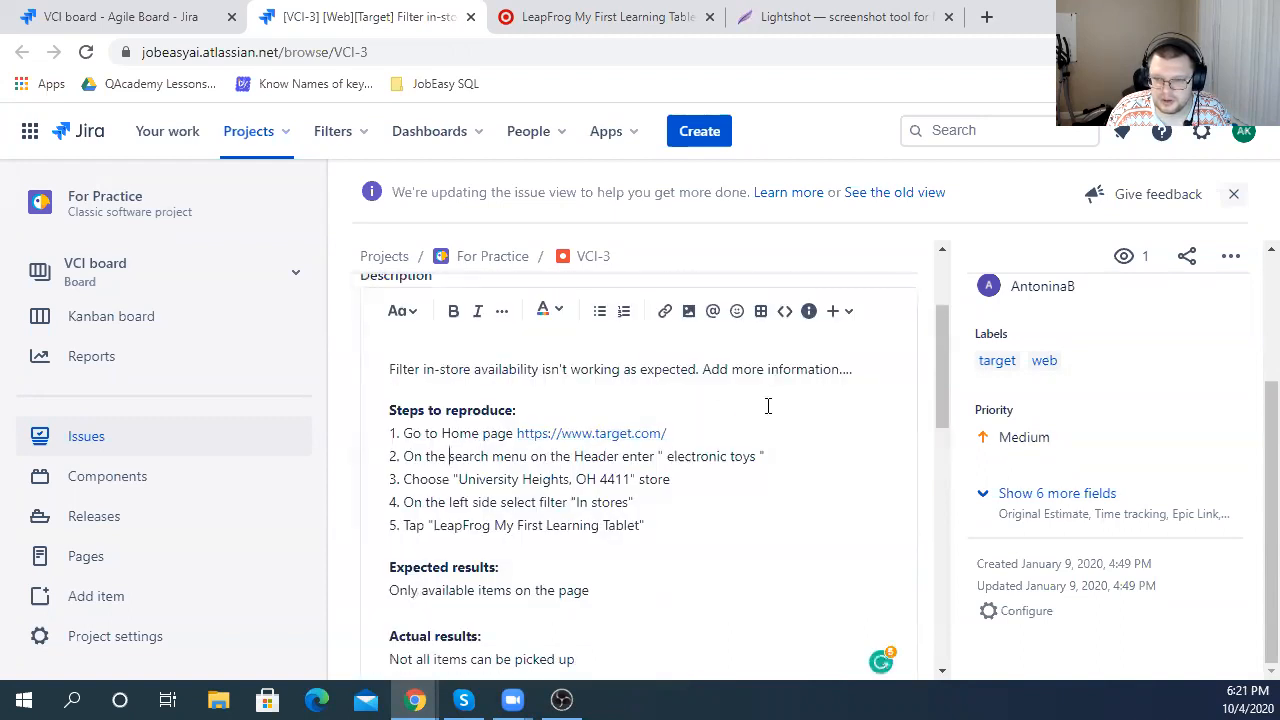
right_click(708, 443)
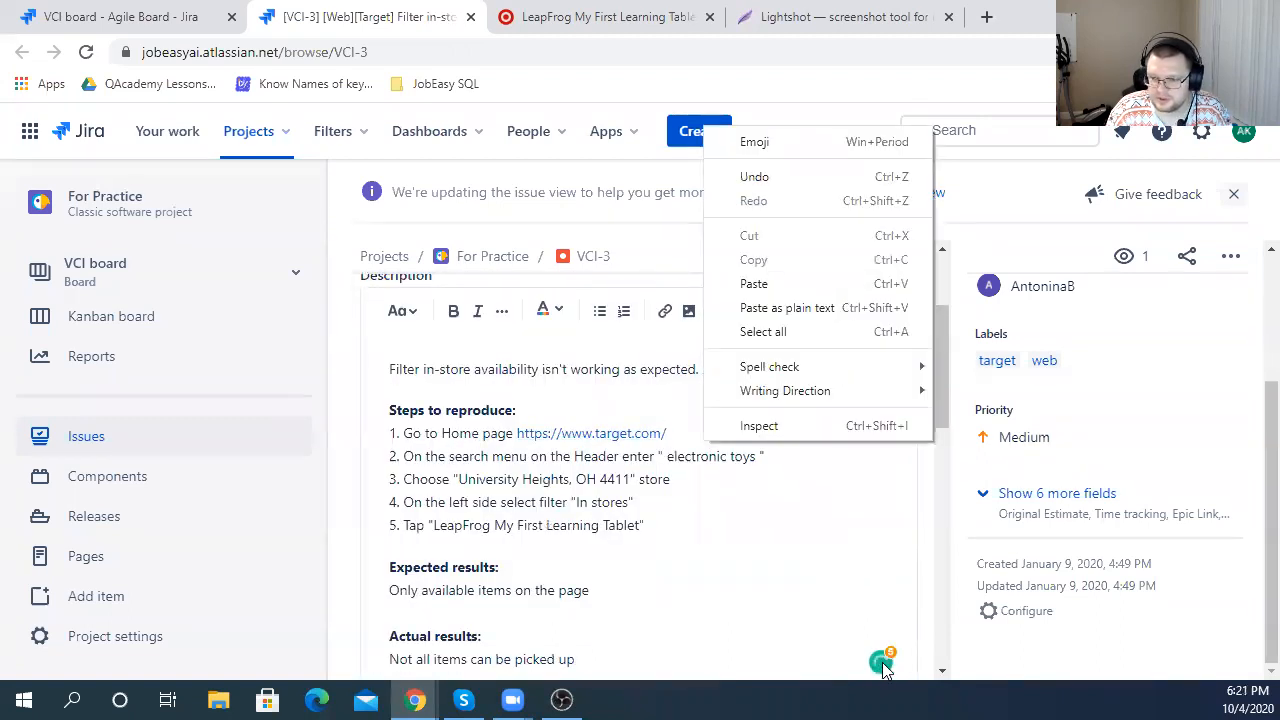
click(452, 458)
text(jhjh)
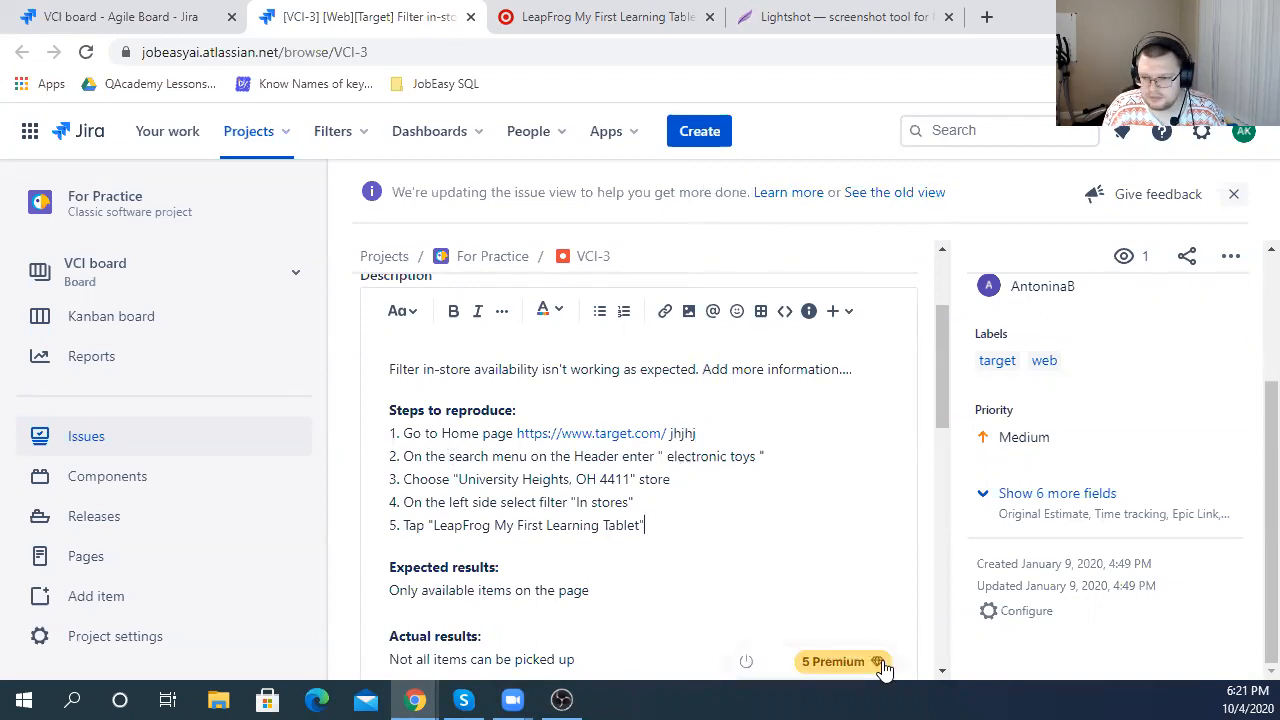
click(880, 650)
click(622, 17)
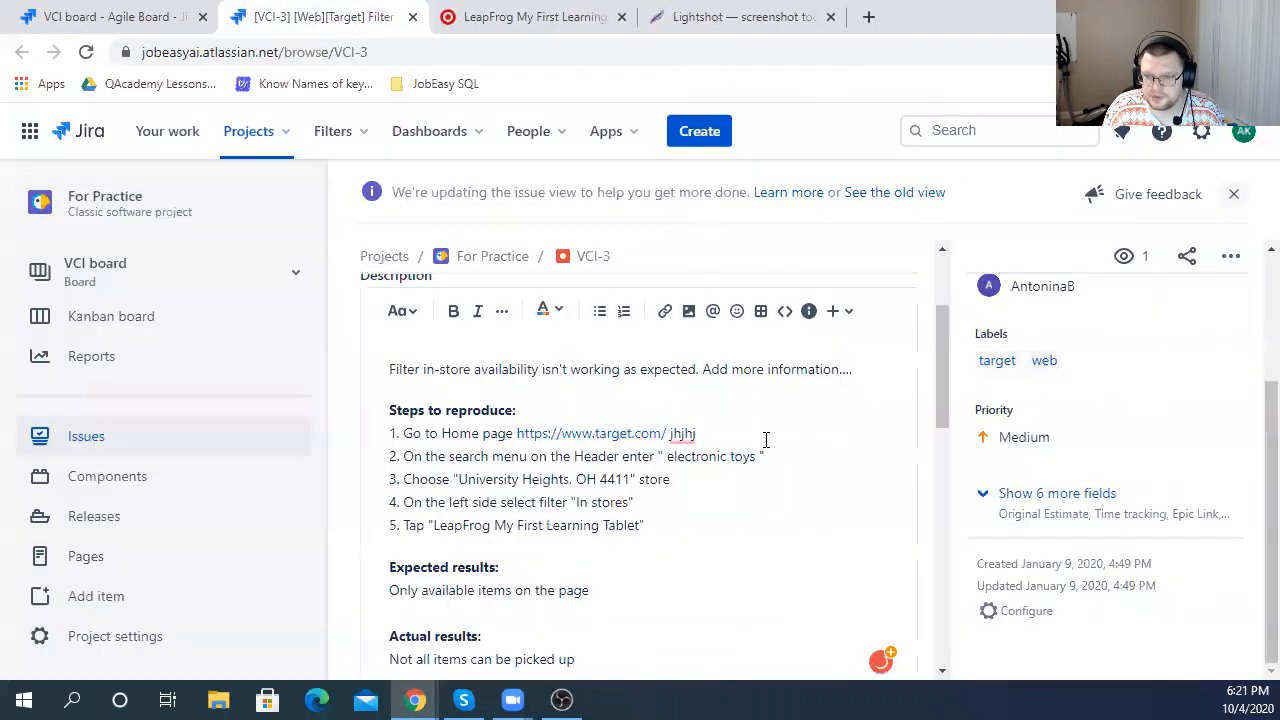
- Dismiss Grammarly's unknown-word alert for "jhjhj" and delete the word from step 1
mouse_move(684, 433)
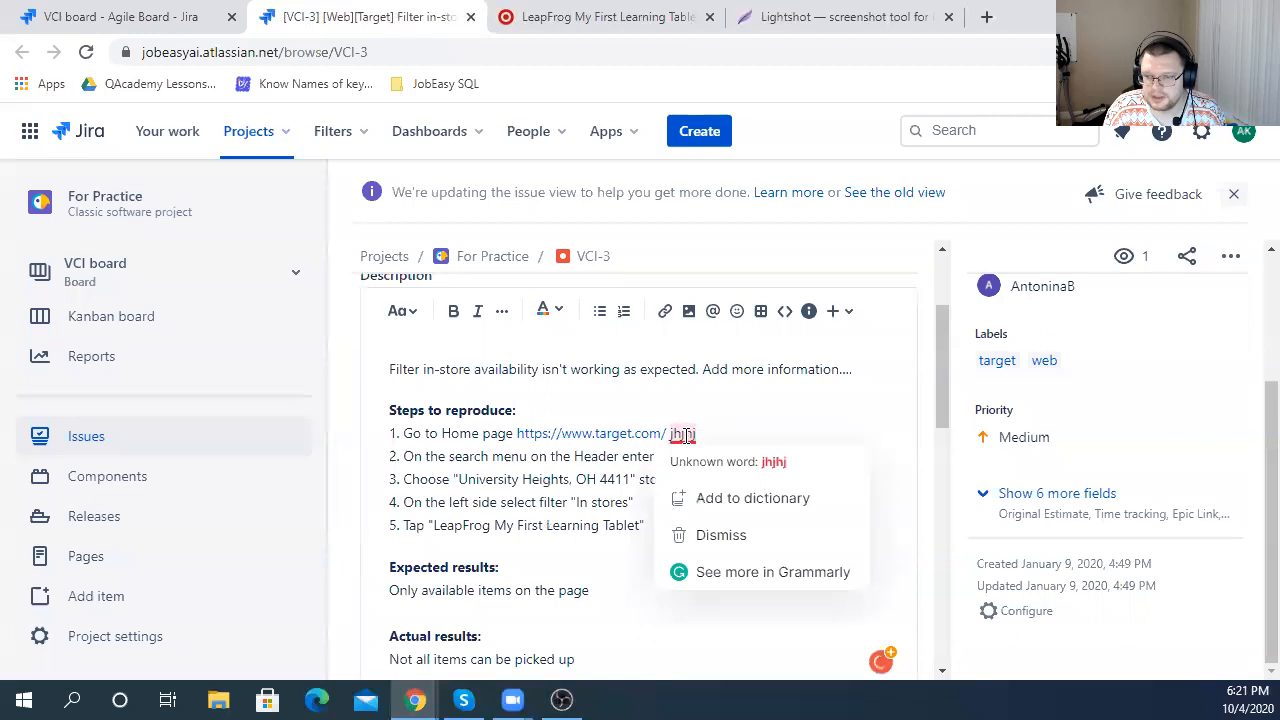
click(749, 530)
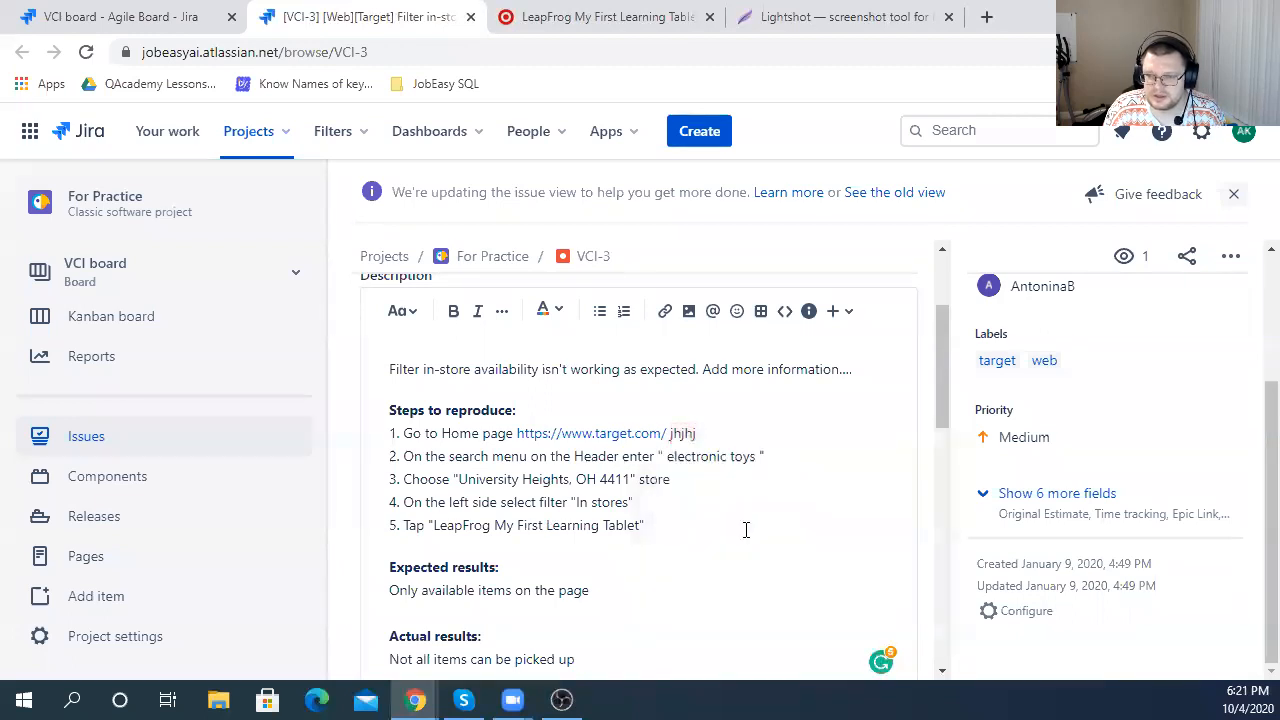
triple_click(682, 435)
click(682, 435)
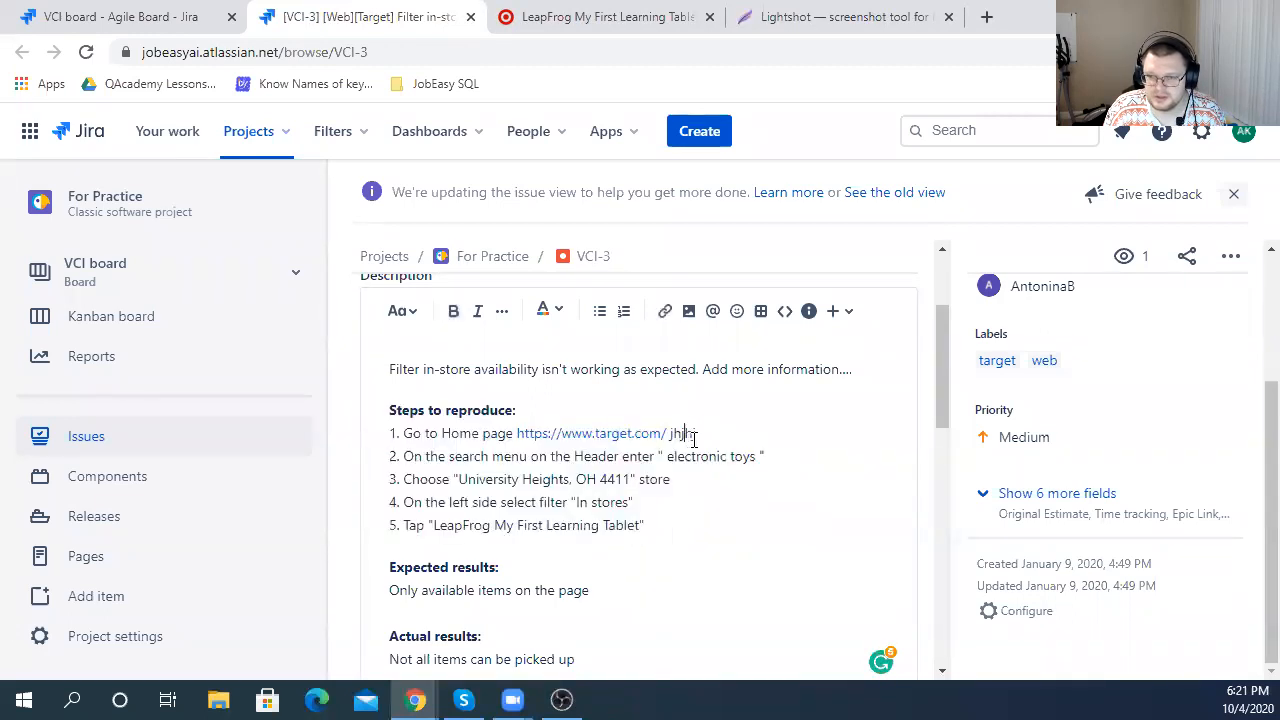
key(BackSpace)
key(BackSpace)
key(BackSpace)
key(BackSpace)
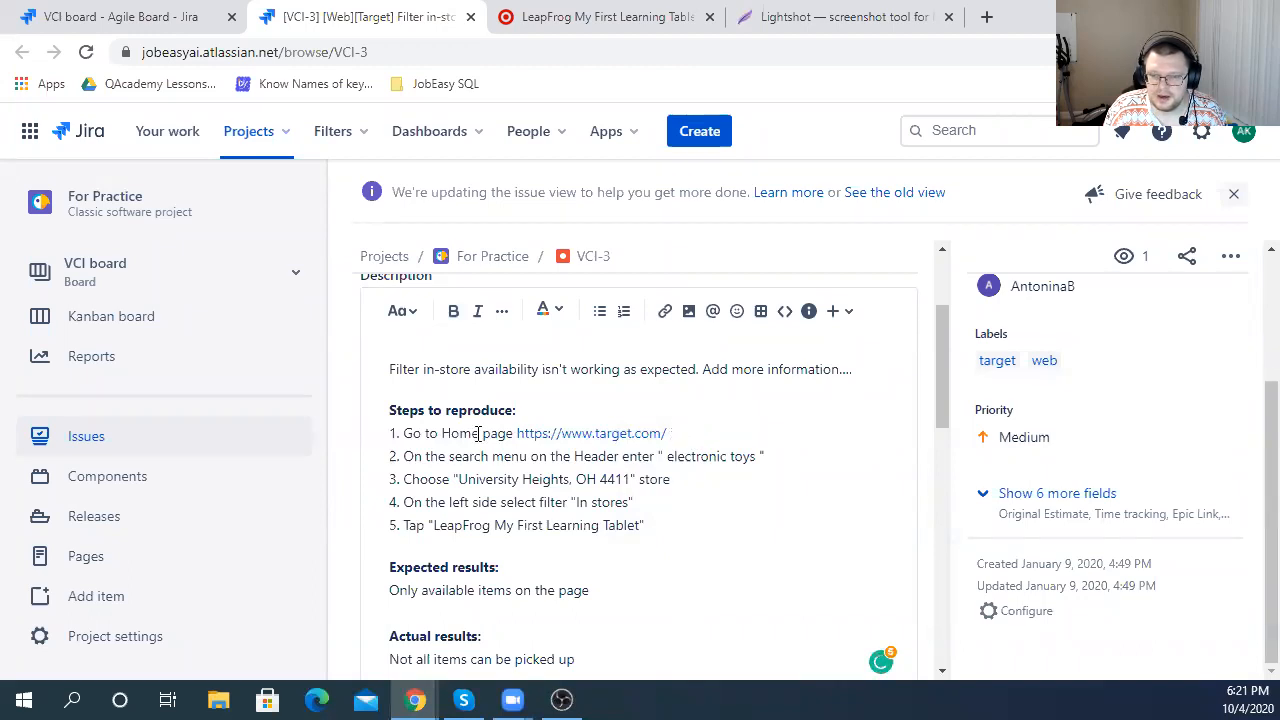
- Misspell "Home" as "Hme" in step 1 and accept Grammarly's correction "Home"
click(459, 433)
key(BackSpace)
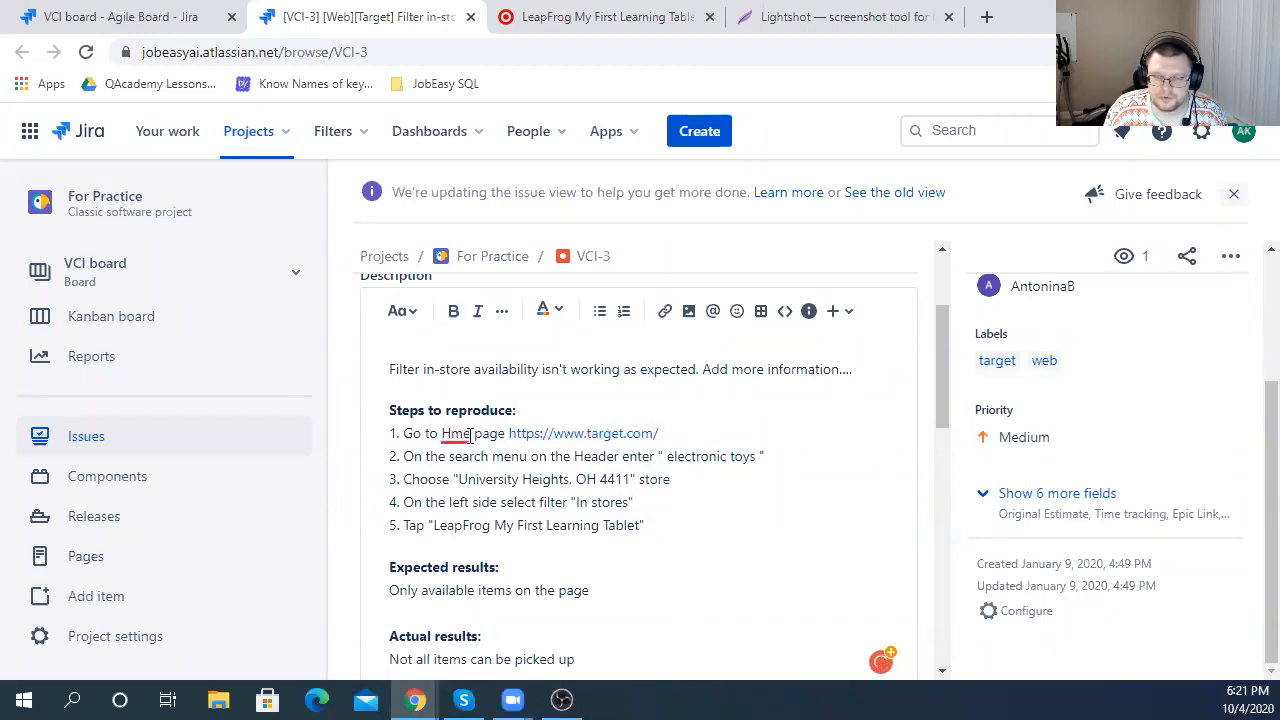
mouse_move(464, 436)
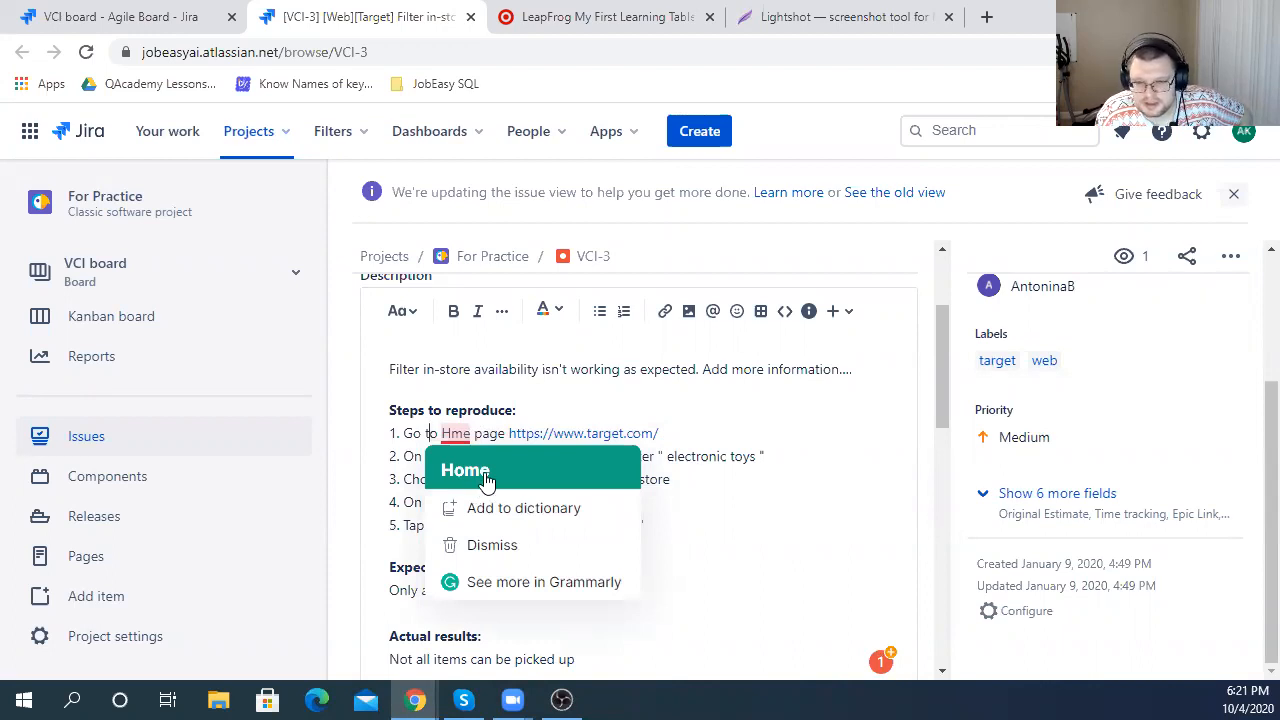
click(486, 480)
- Insert "the" before "Home page" in step 1 of the steps to reproduce and save VCI-3's description
scroll(628, 490, down, 3)
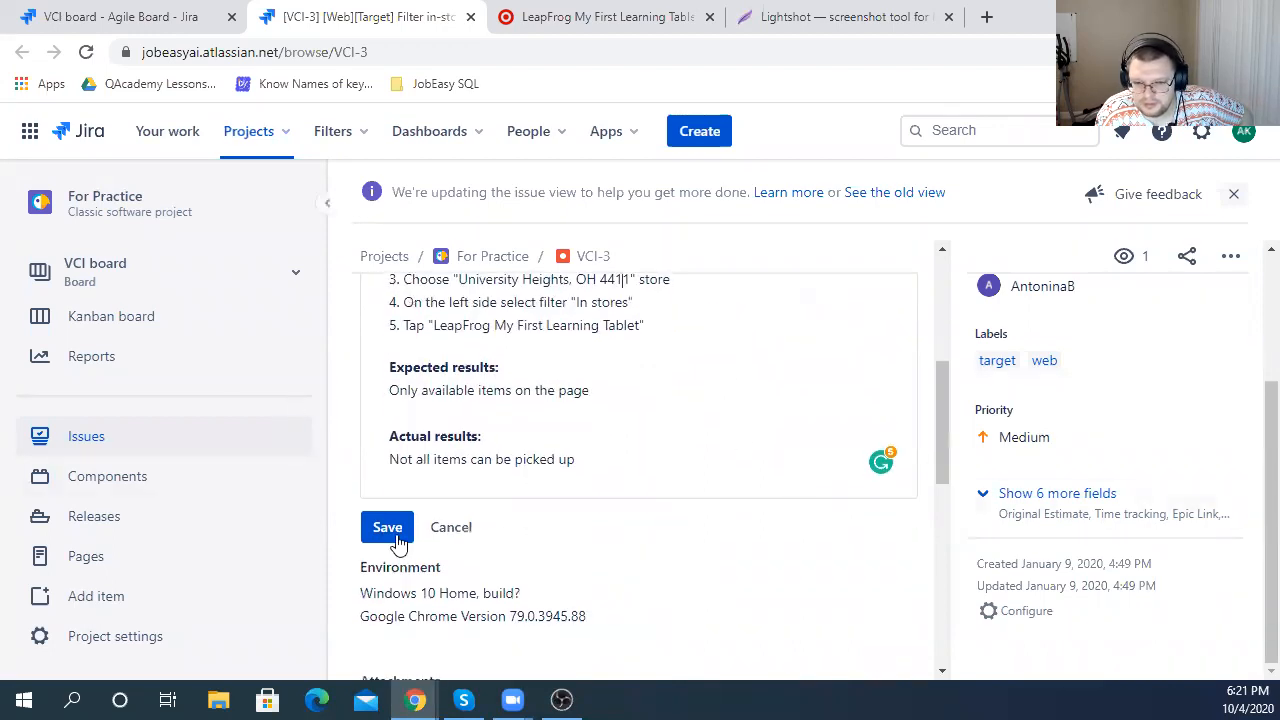
click(387, 527)
scroll(425, 512, up, 3)
click(425, 512)
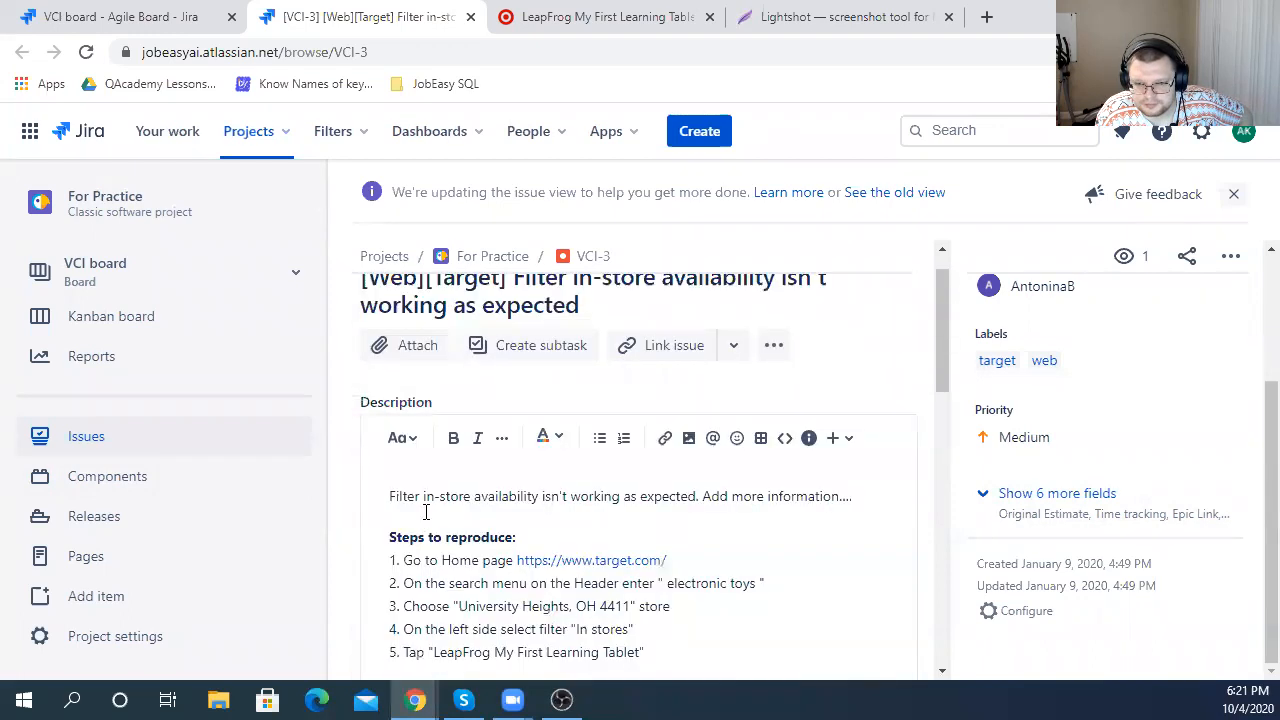
click(441, 560)
text(the)
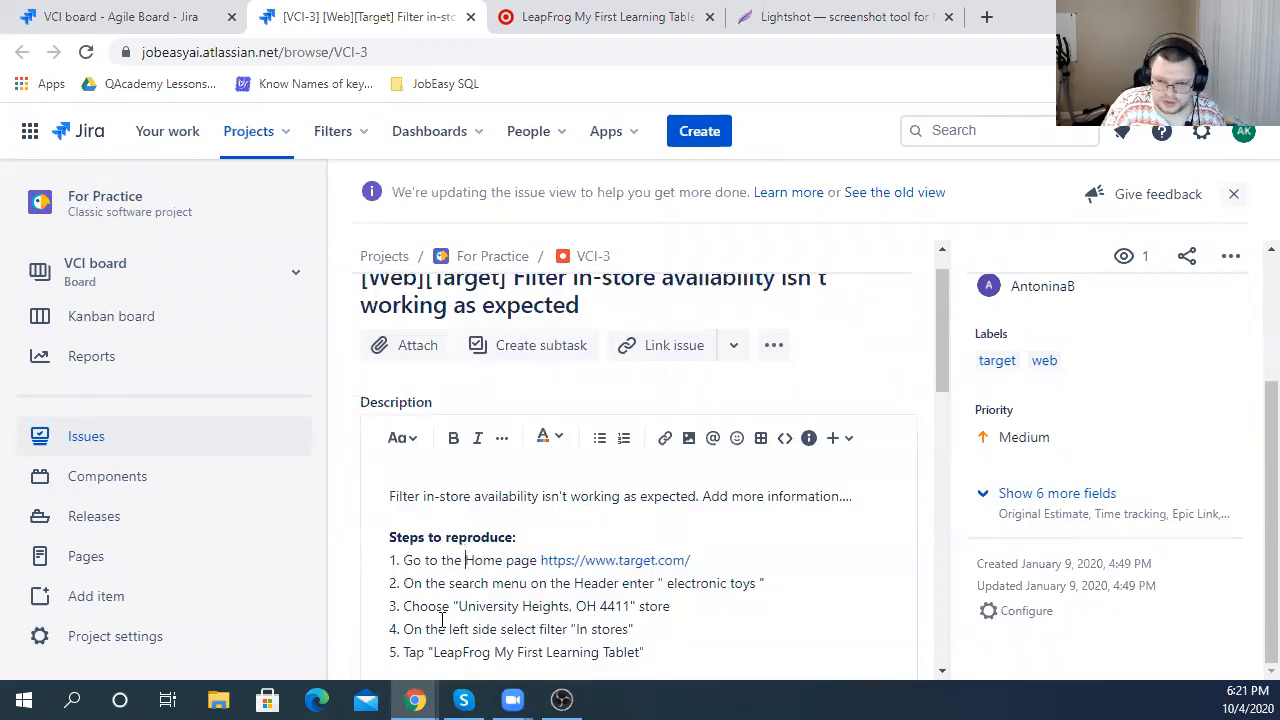
scroll(441, 620, down, 5)
click(403, 462)
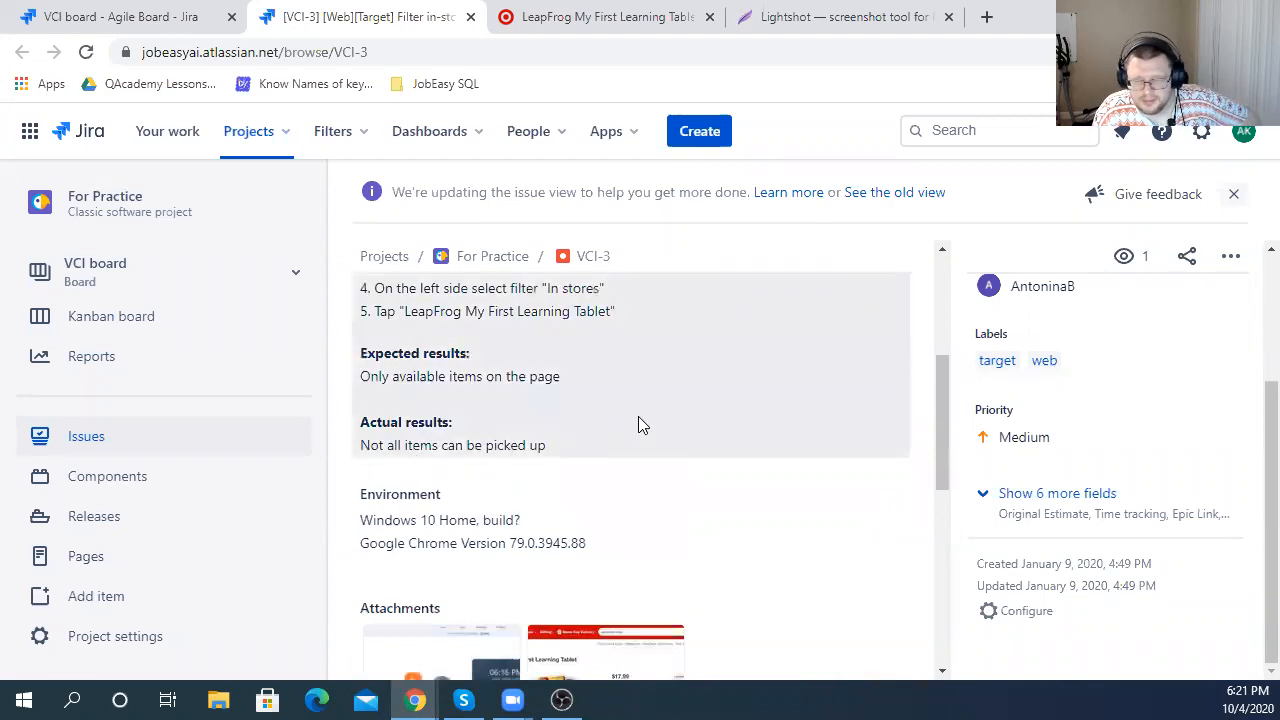
scroll(625, 520, up, 3)
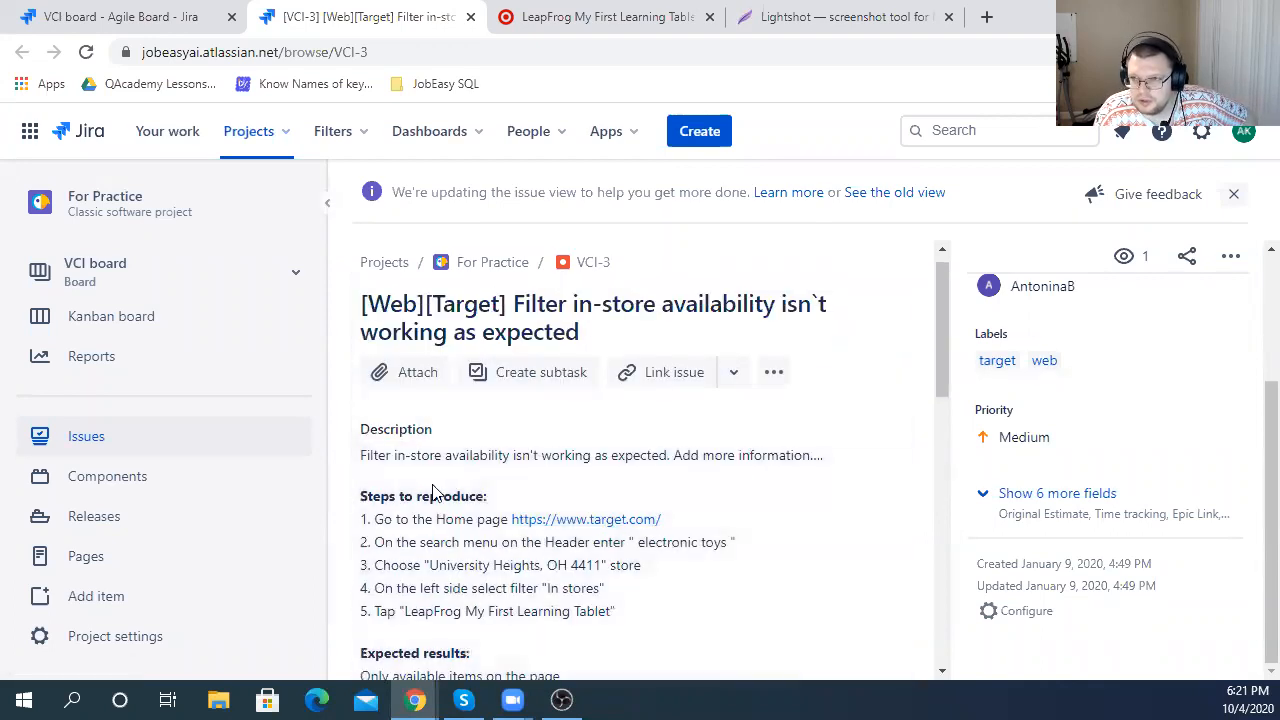